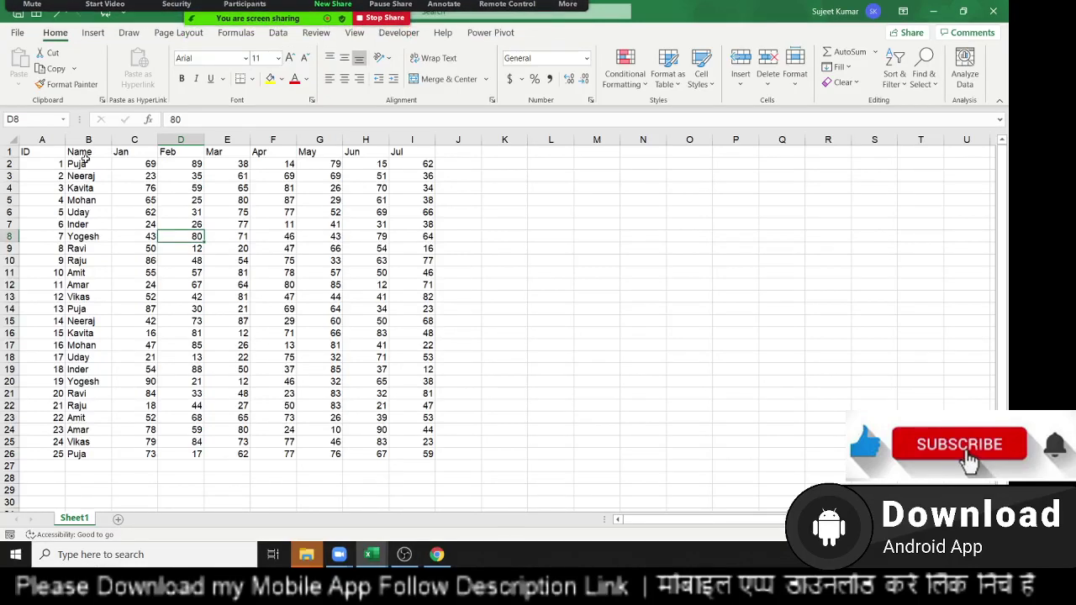
Select the sales table A1:I25 and switch to the Developer tab
mouse_move(56, 152)
mouse_down()
mouse_move(319, 285)
mouse_move(410, 446)
mouse_up()
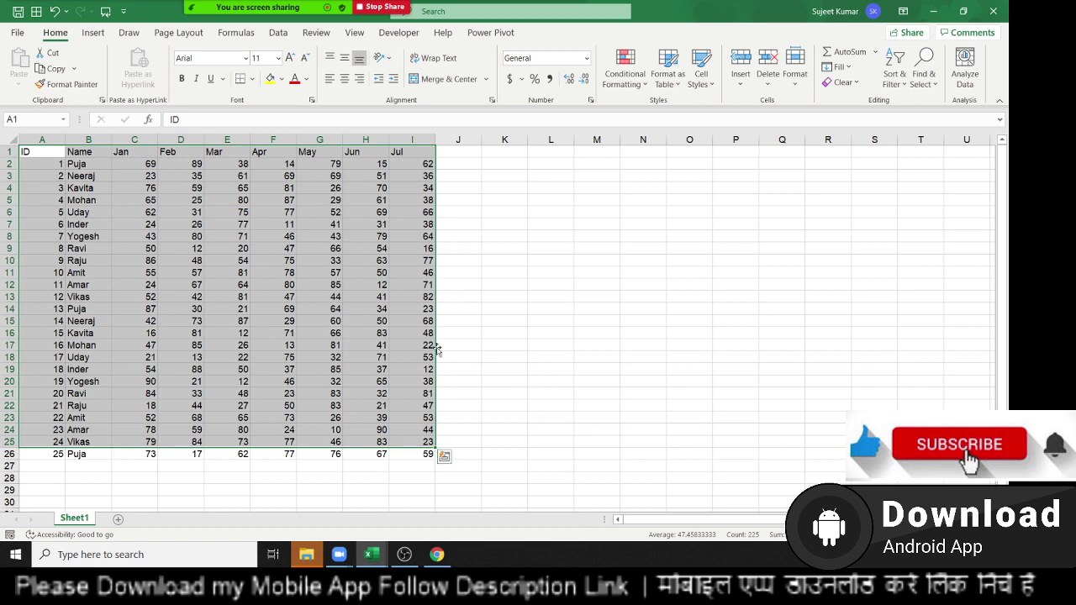
click(393, 36)
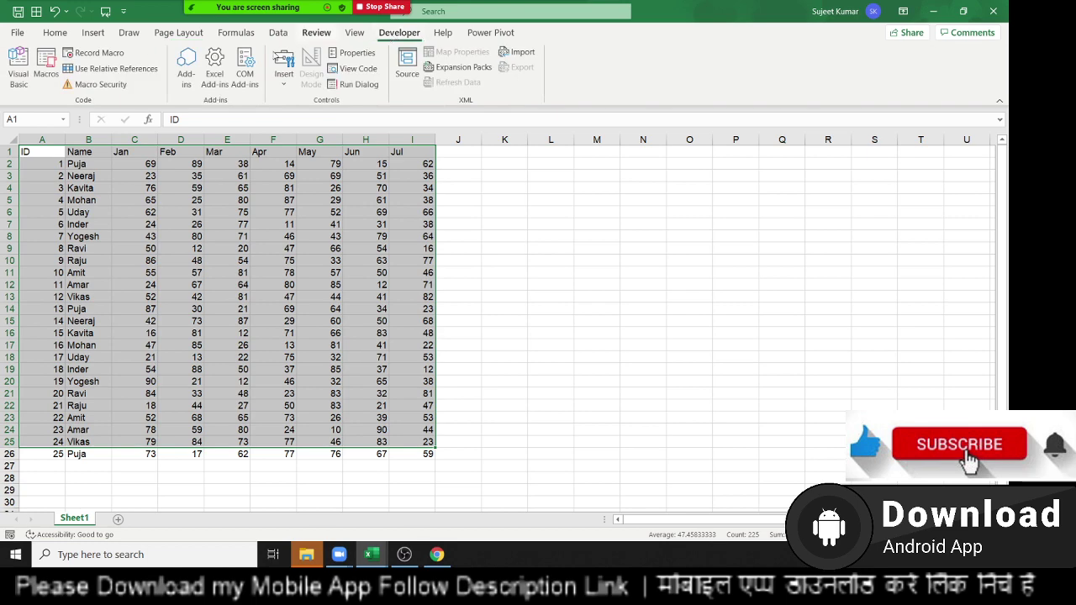
In the VBA editor, insert a new UserForm, enlarge it, and move the Toolbox aside
click(19, 67)
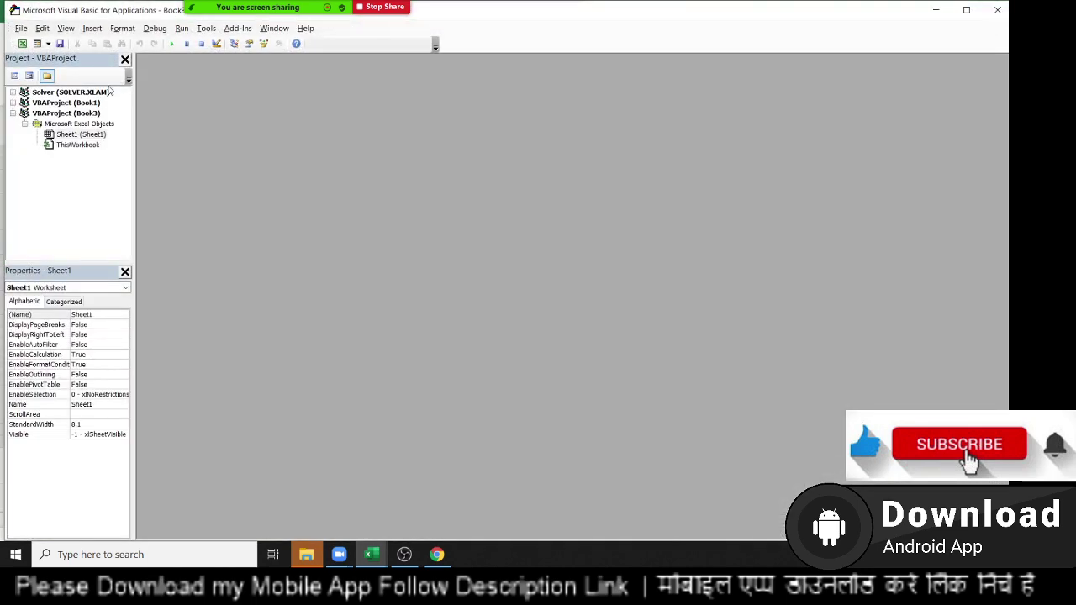
click(92, 27)
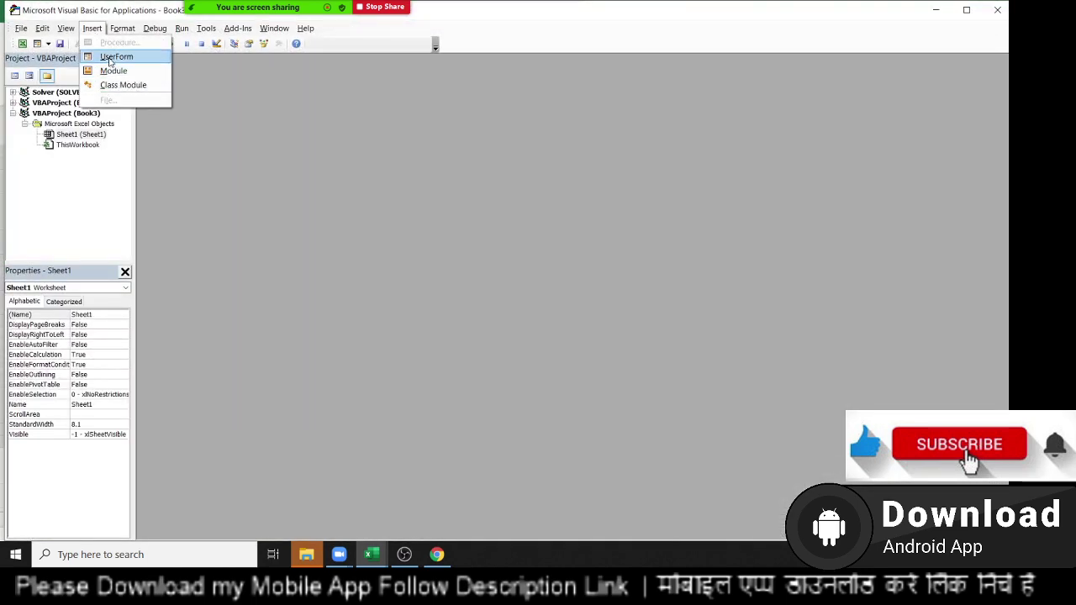
click(110, 57)
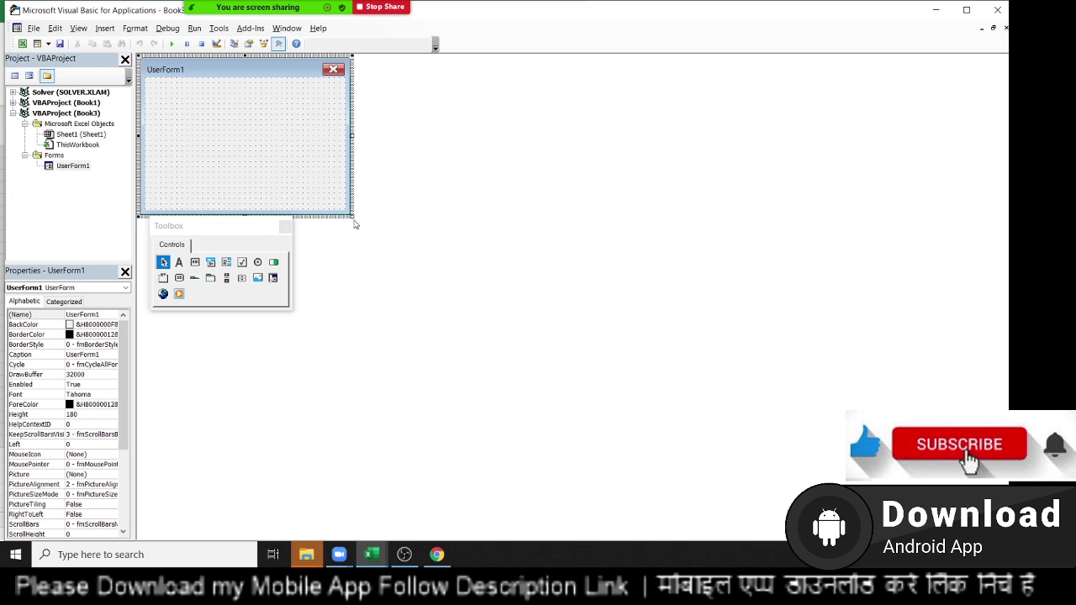
drag(353, 218, 625, 283)
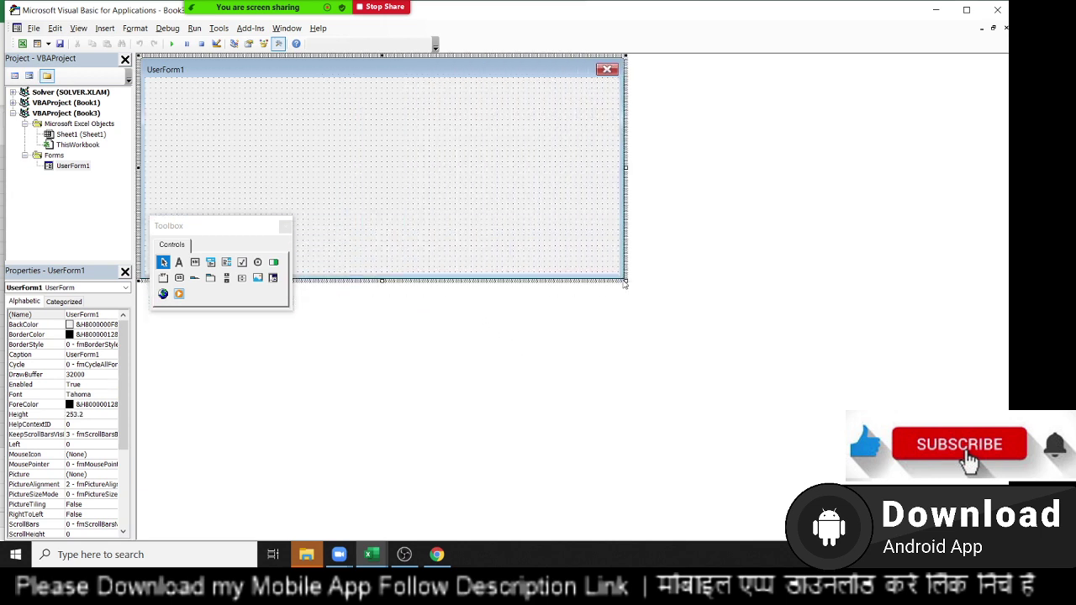
drag(193, 232, 686, 134)
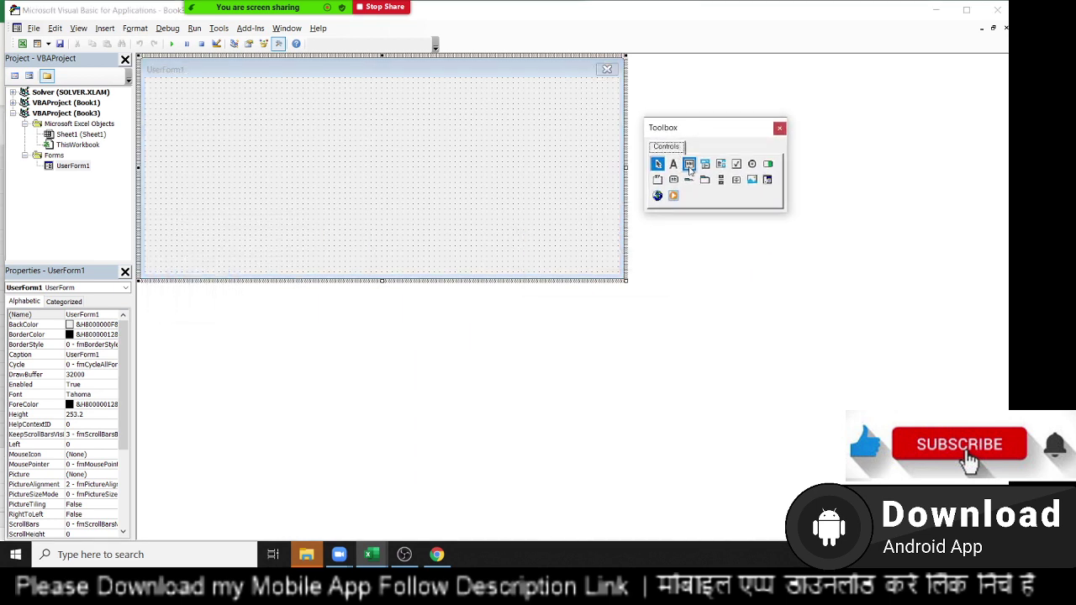
Draw a label across the form's top captioned 'Monthly Sales Data 2021'
click(674, 165)
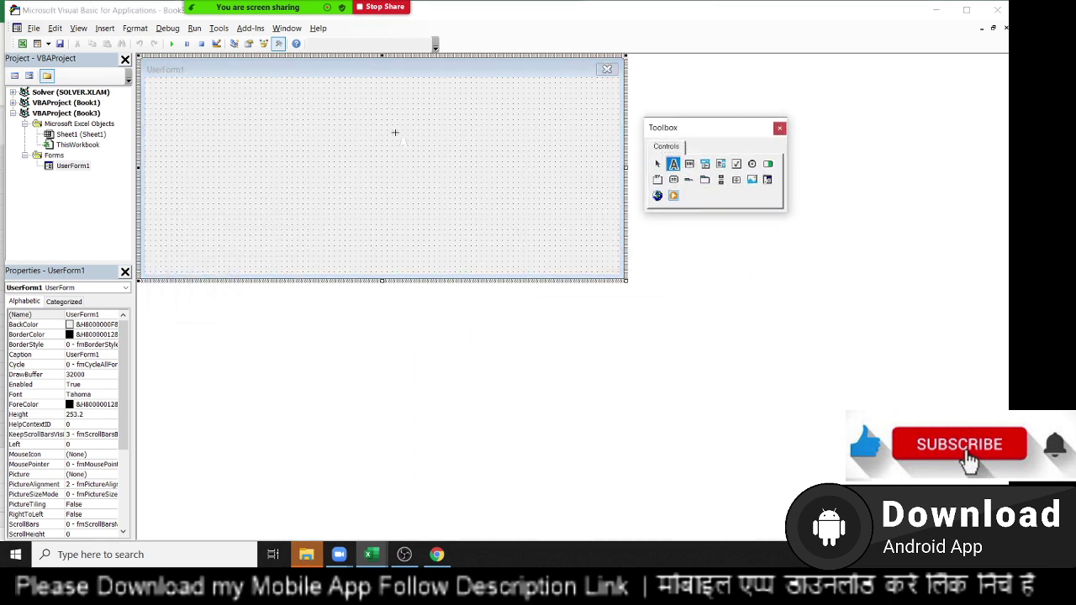
click(238, 88)
drag(471, 110, 509, 116)
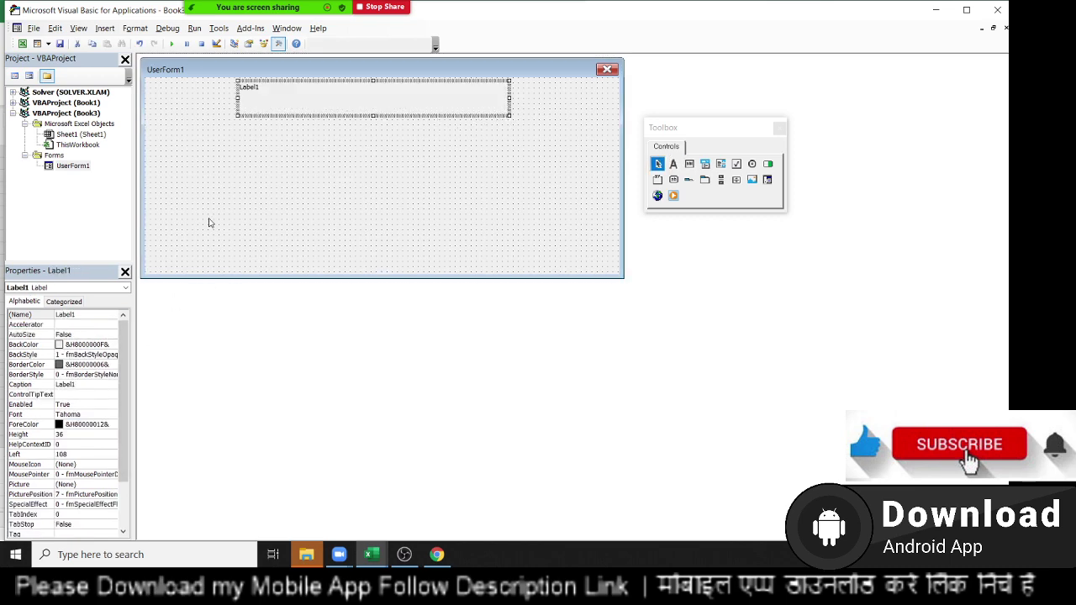
click(275, 101)
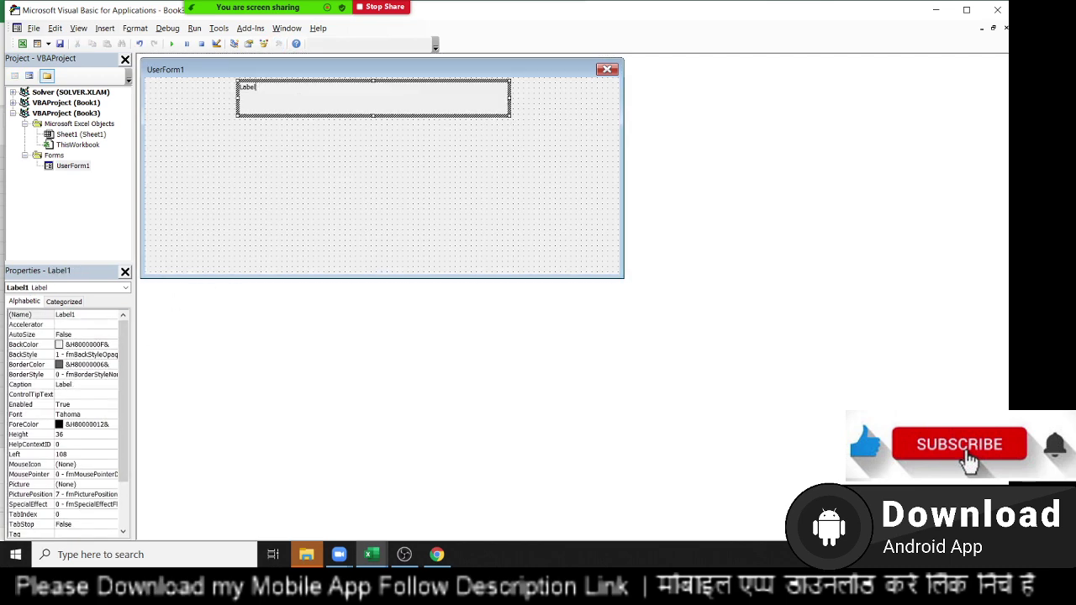
key(BackSpace)
key(BackSpace)
key(BackSpace)
text(Monthly Sales Data 2021)
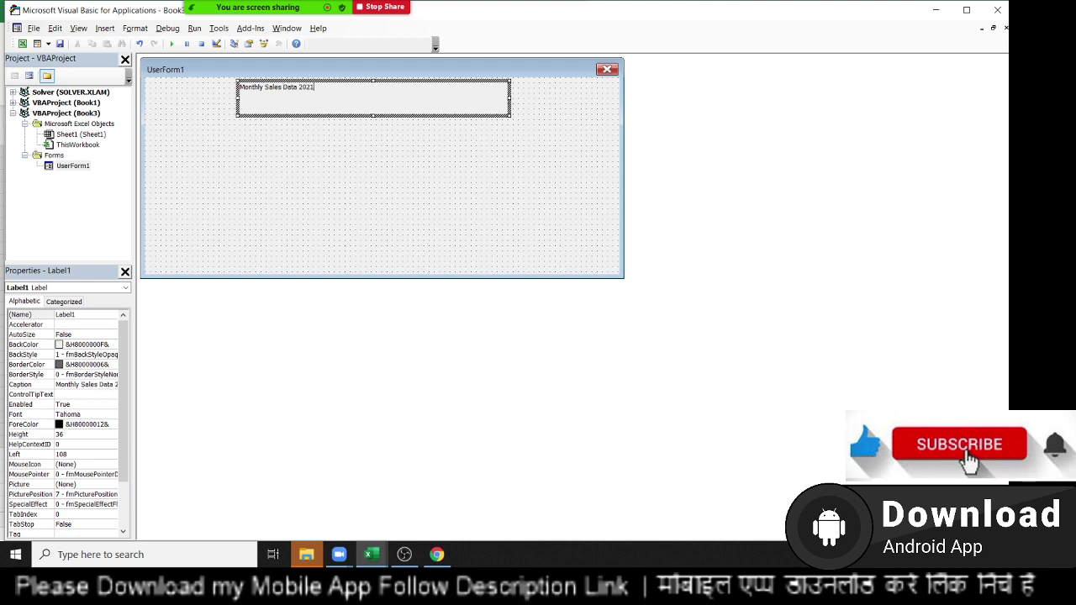
click(343, 83)
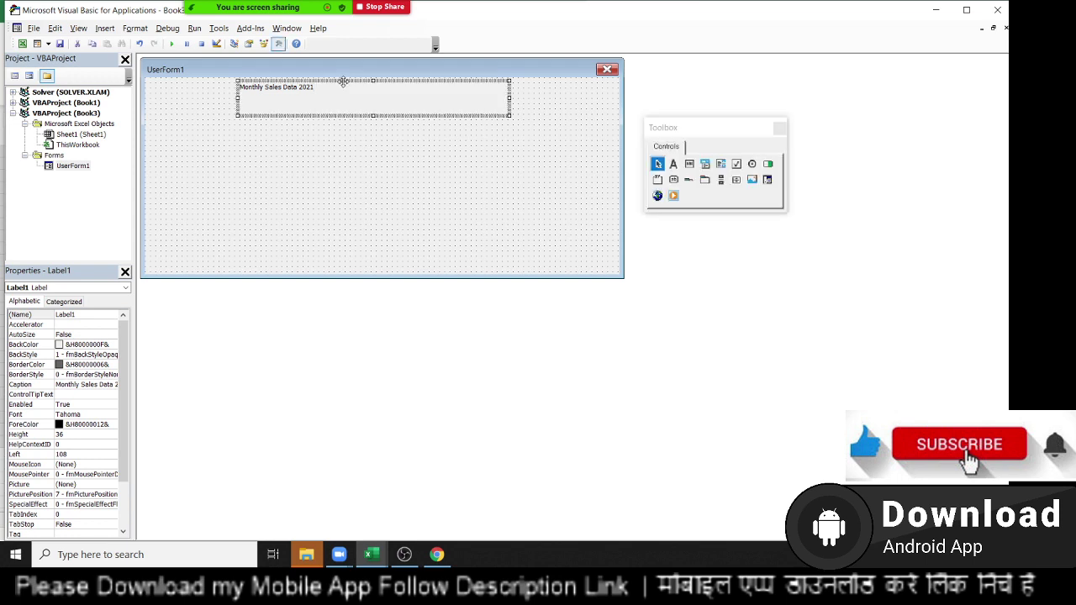
Set the heading label's font to Bold, size 16
click(104, 385)
click(94, 414)
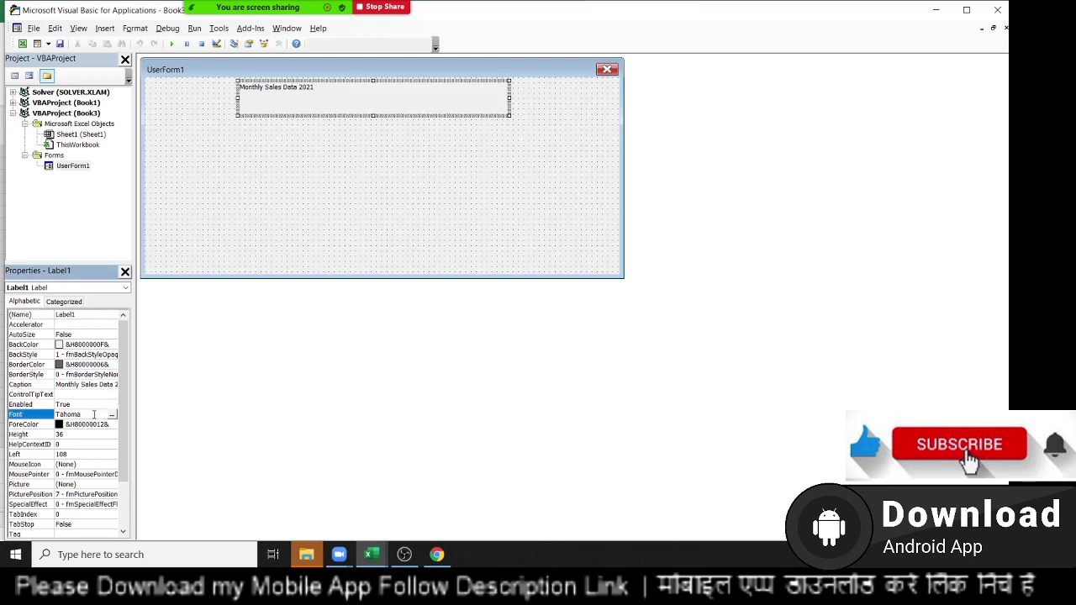
click(111, 416)
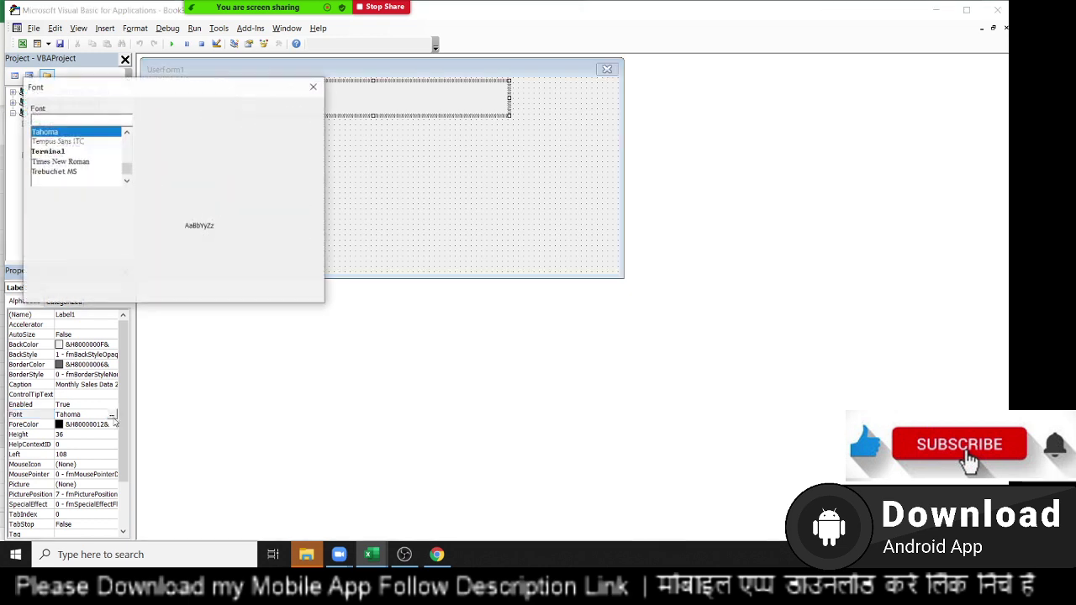
click(183, 161)
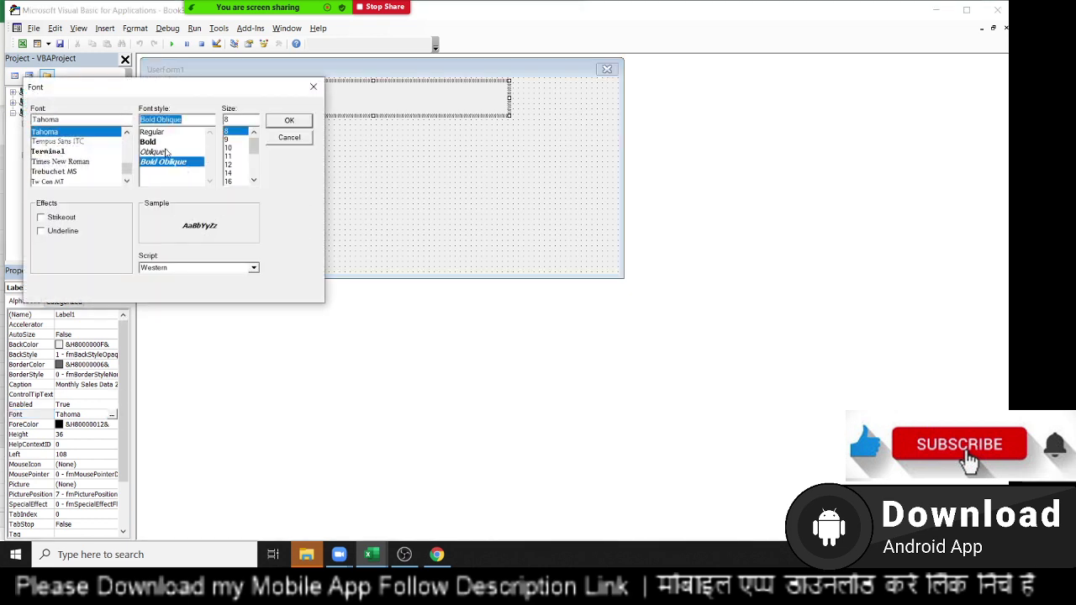
click(153, 142)
click(232, 182)
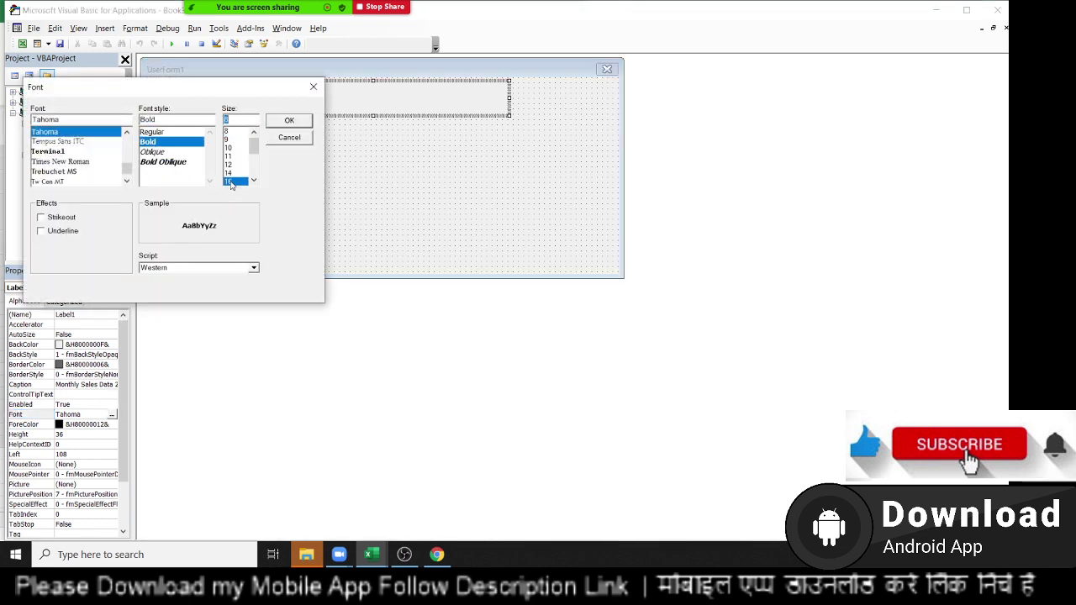
click(287, 125)
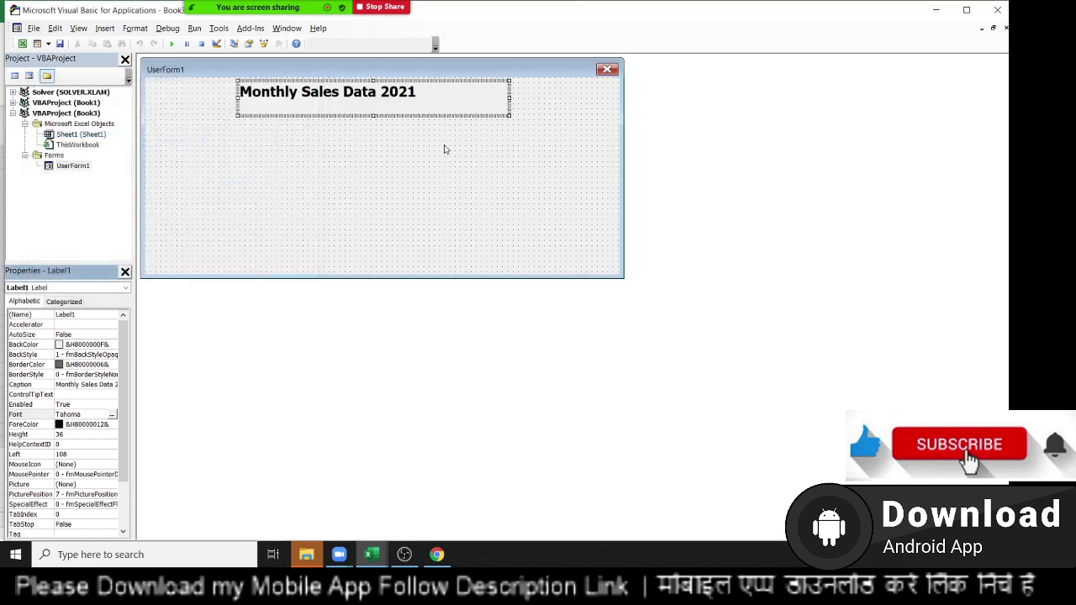
click(360, 224)
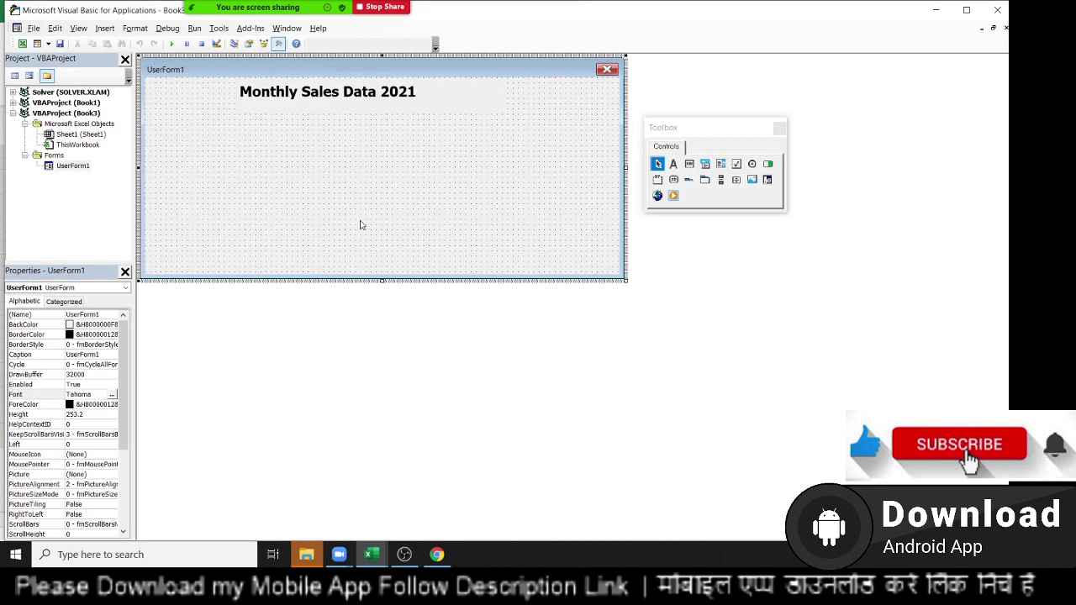
Draw a text box below the heading and a small 'ID' label to its left
click(689, 164)
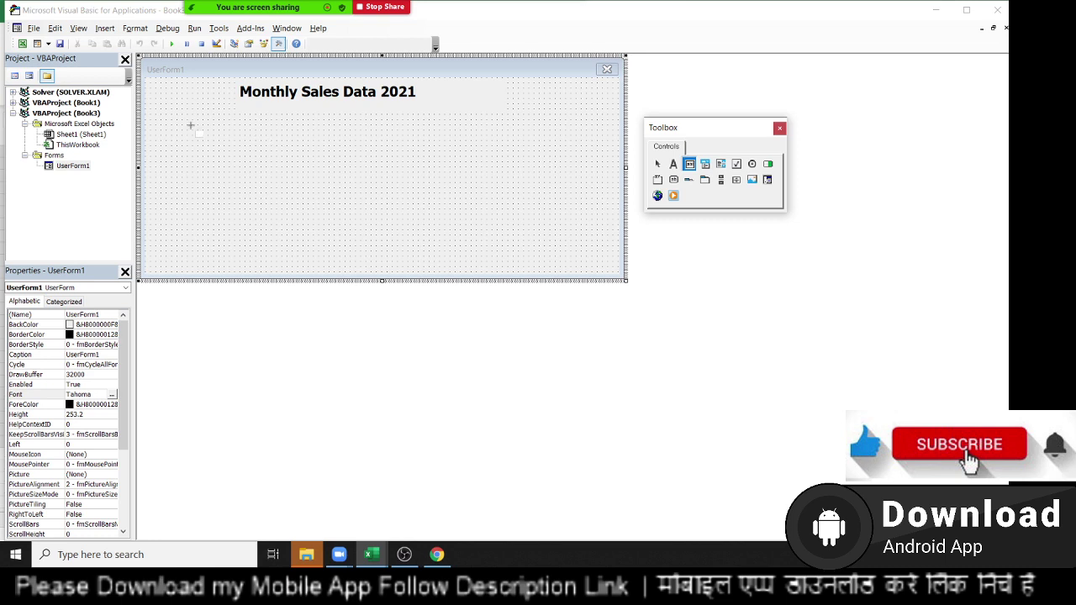
drag(203, 120, 264, 141)
click(673, 164)
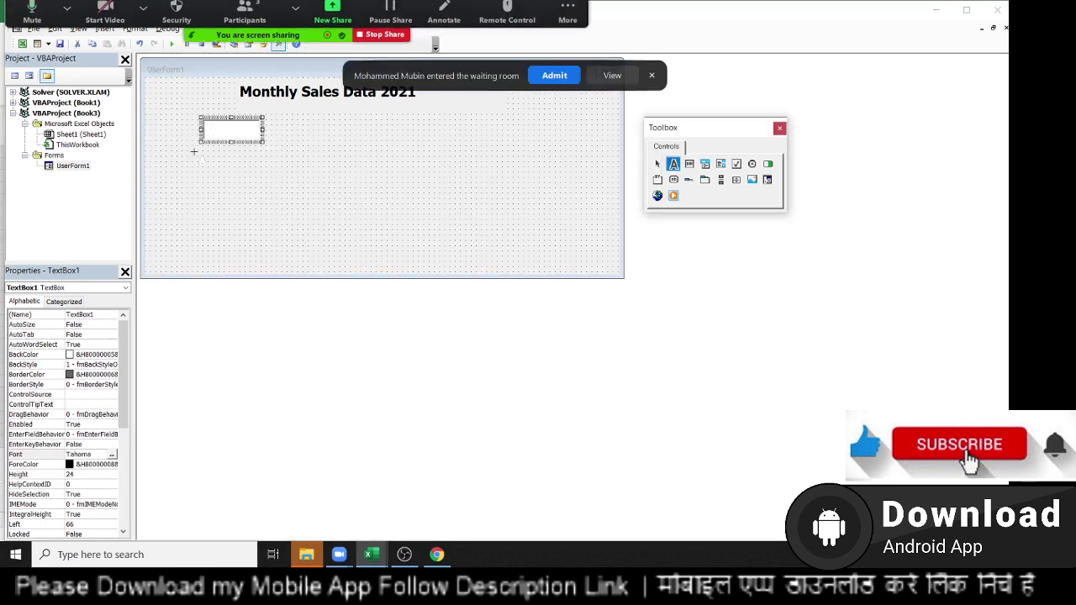
click(553, 83)
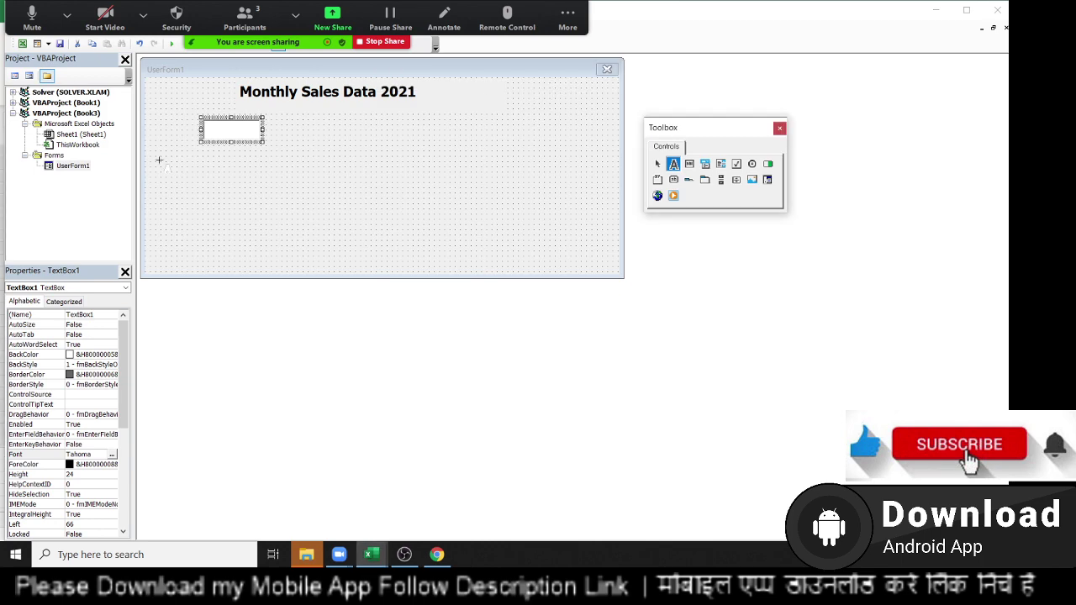
click(156, 126)
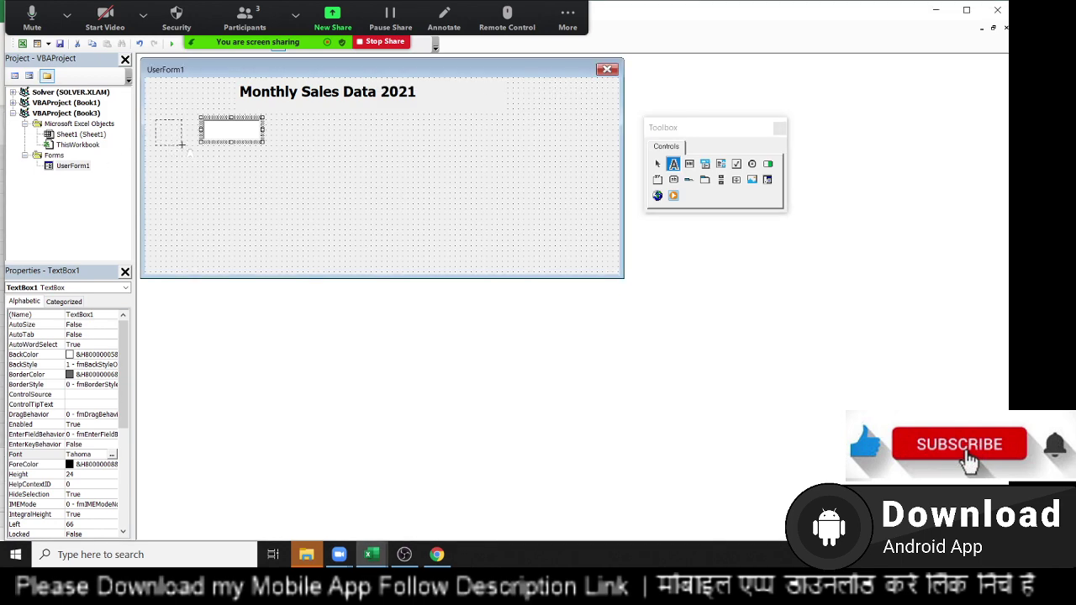
drag(190, 143, 154, 118)
text(ID)
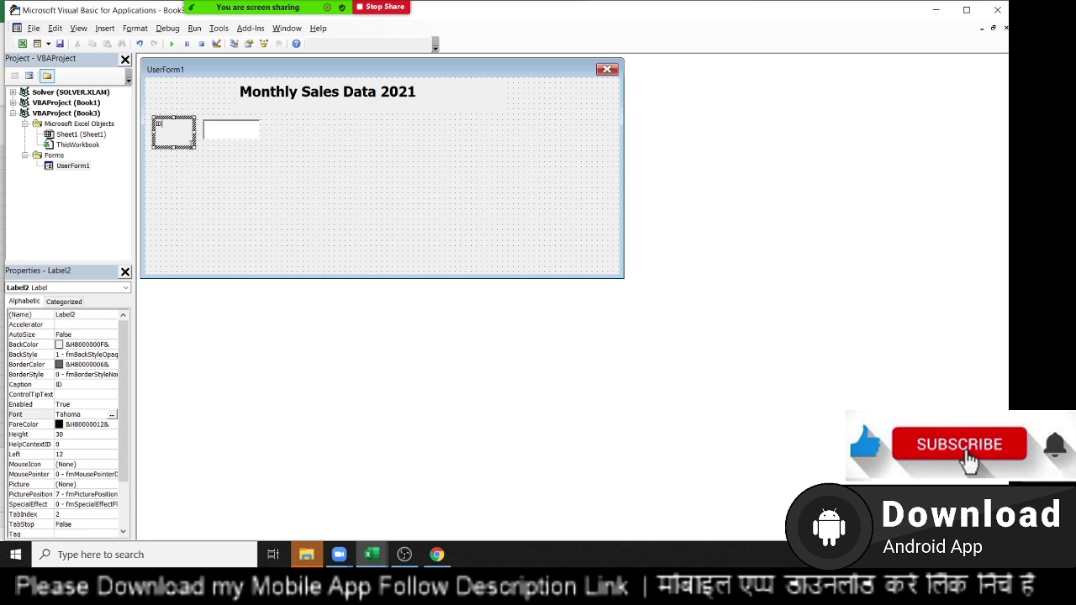
drag(196, 148, 169, 150)
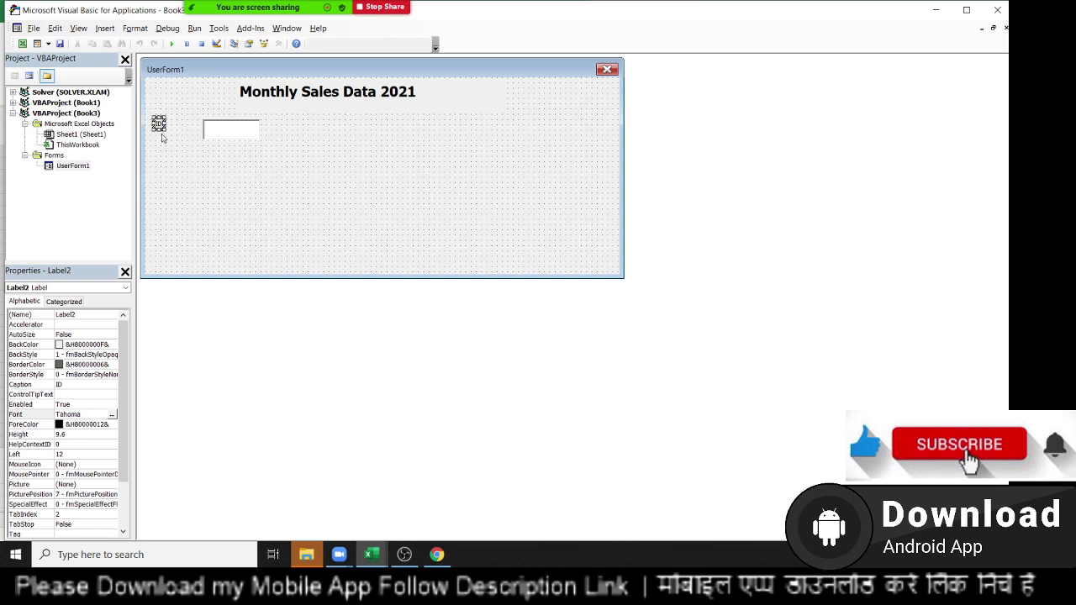
drag(171, 124, 180, 124)
click(175, 217)
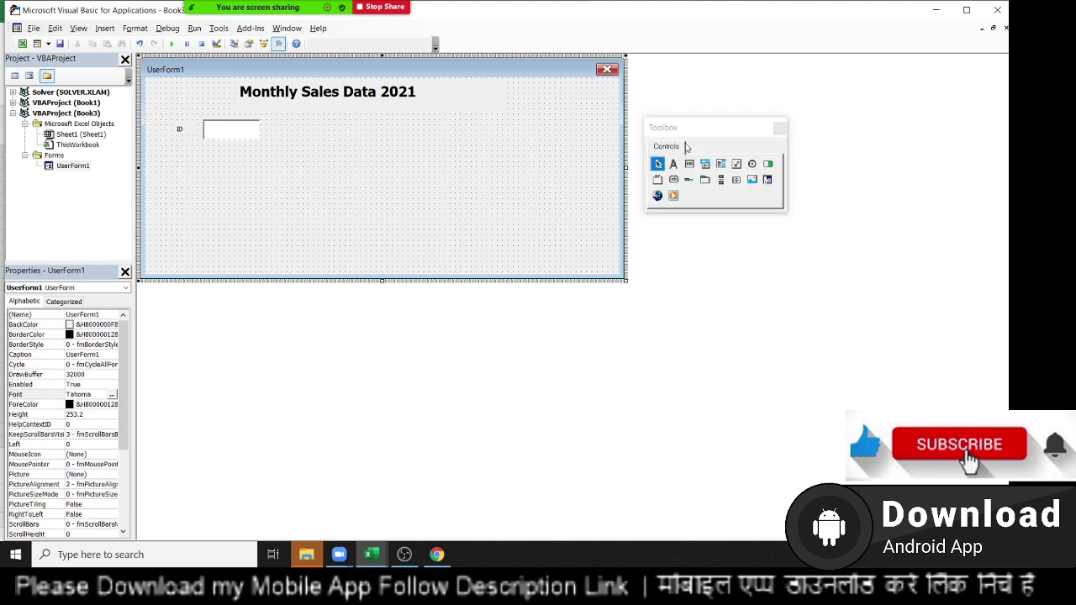
Add a 'Name' label on the form's right side with a text box beside it
click(673, 164)
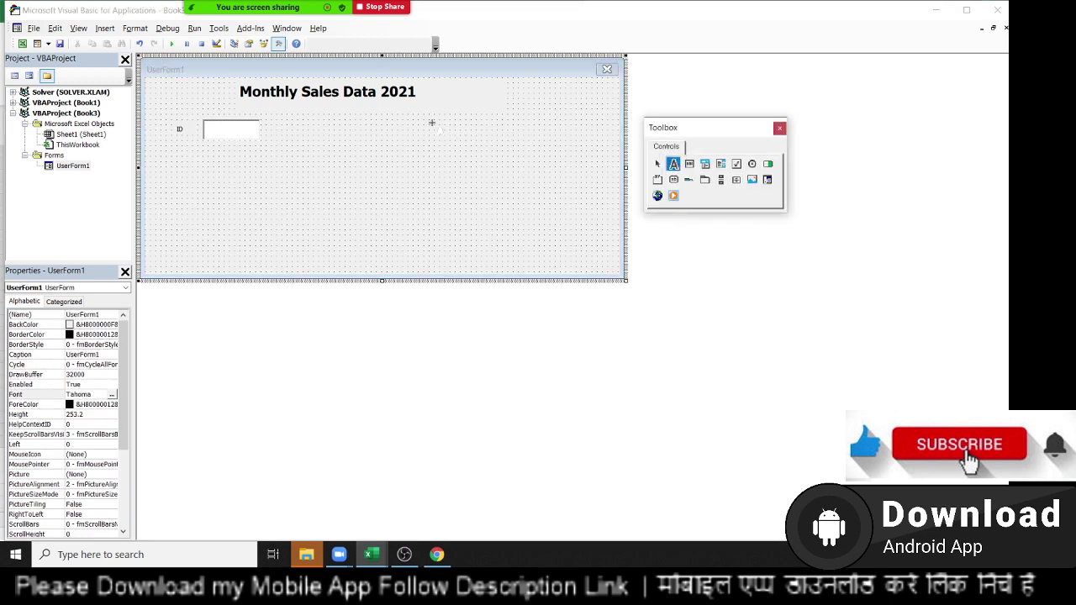
drag(404, 117, 462, 141)
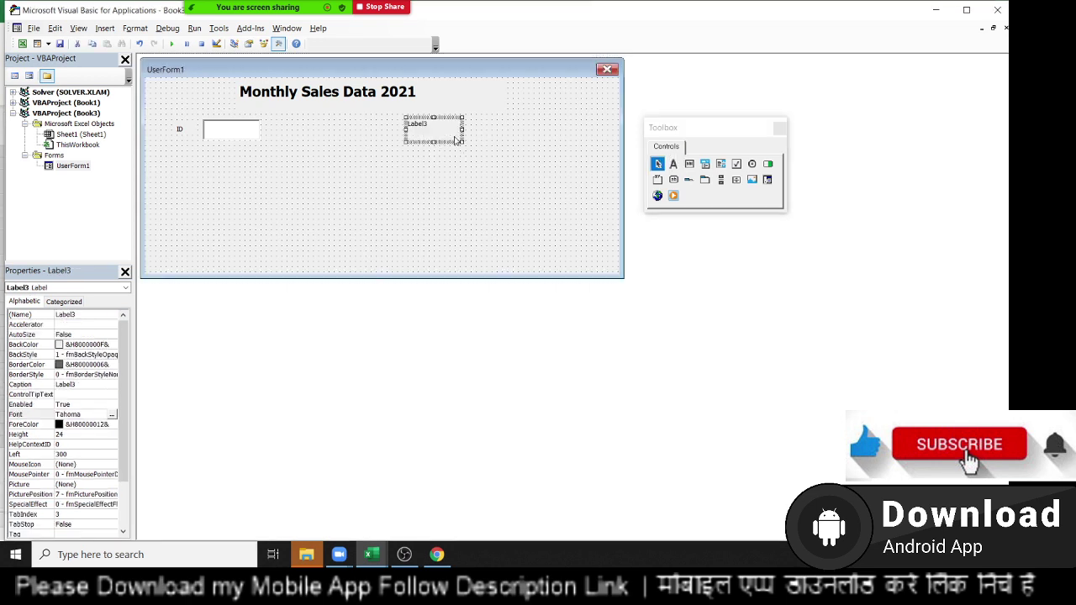
click(449, 132)
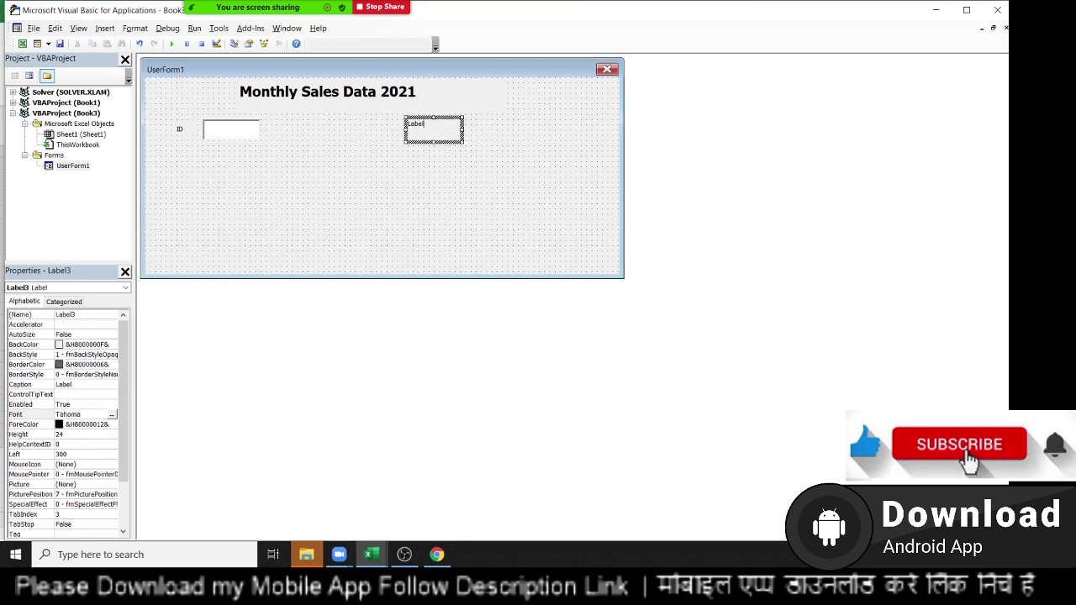
key(BackSpace)
key(BackSpace)
key(BackSpace)
text(Ame)
click(449, 170)
click(690, 163)
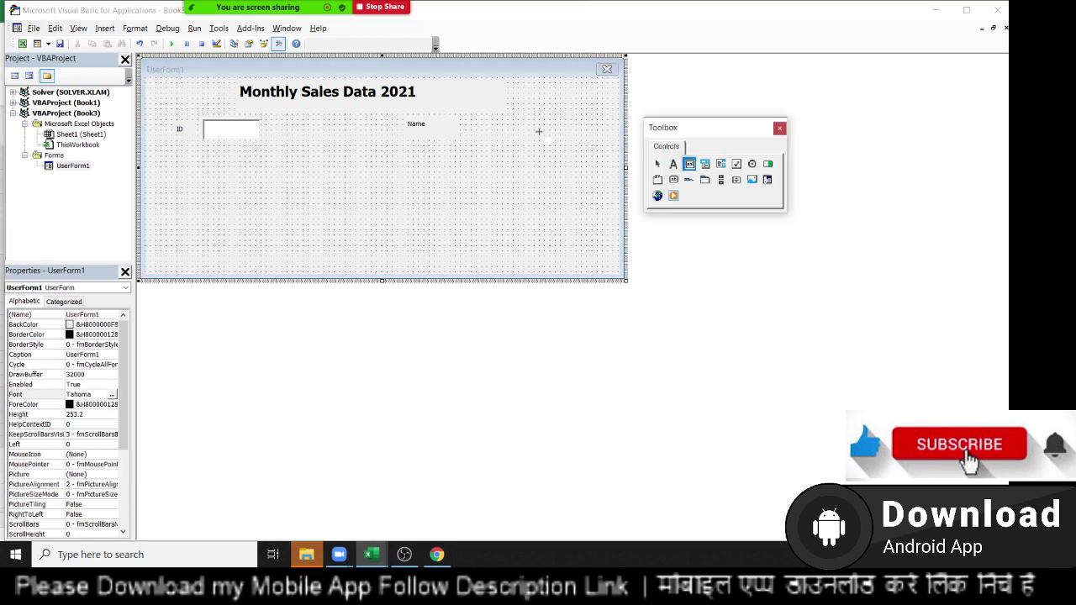
drag(450, 117, 553, 139)
click(689, 163)
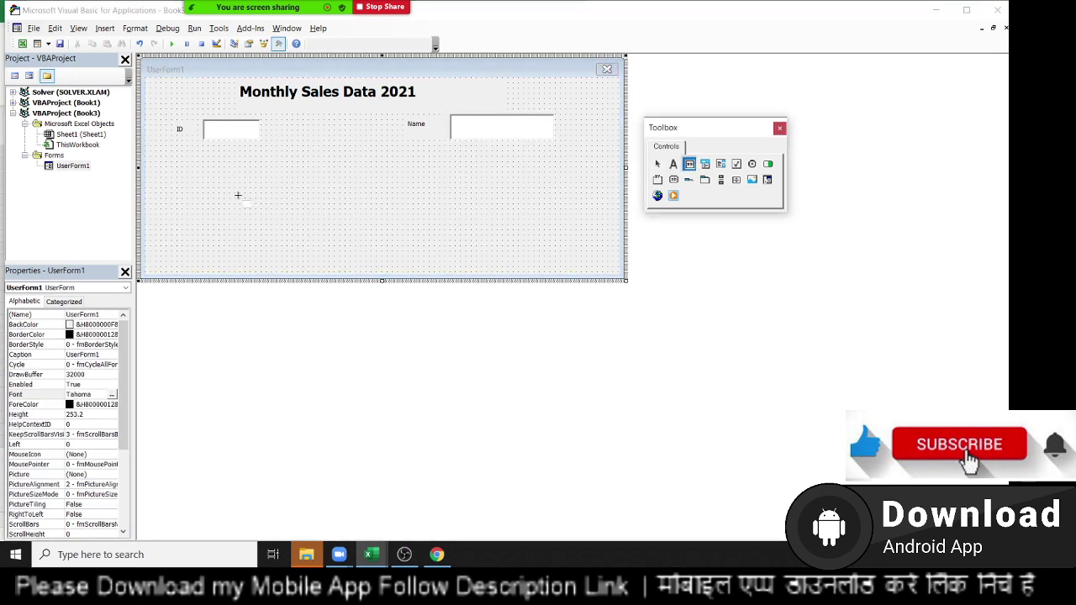
Draw a textbox below the ID field and copy it to build a row
drag(166, 194, 232, 226)
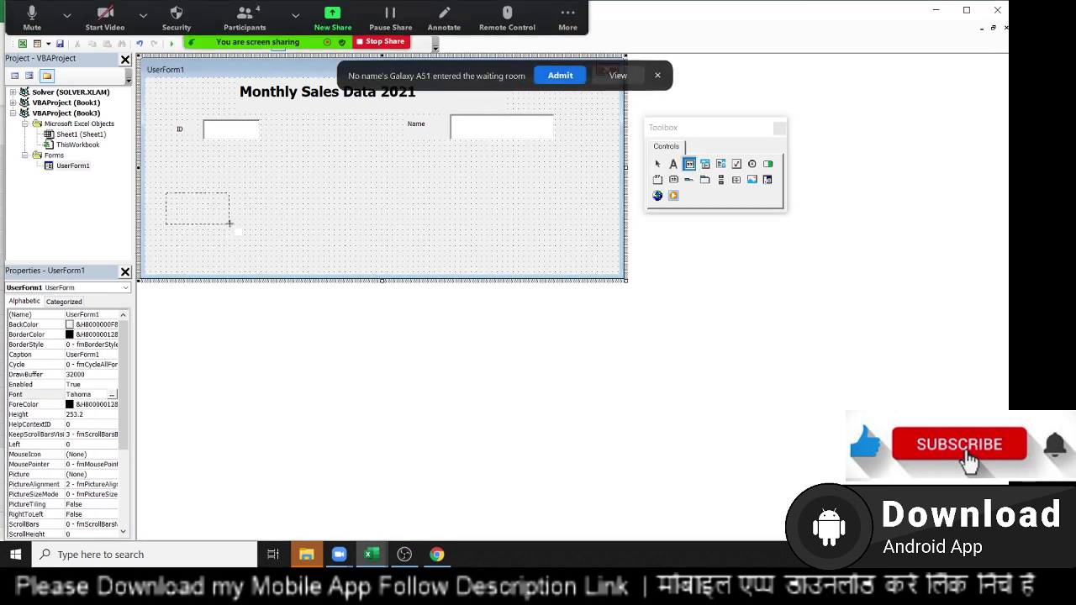
click(562, 77)
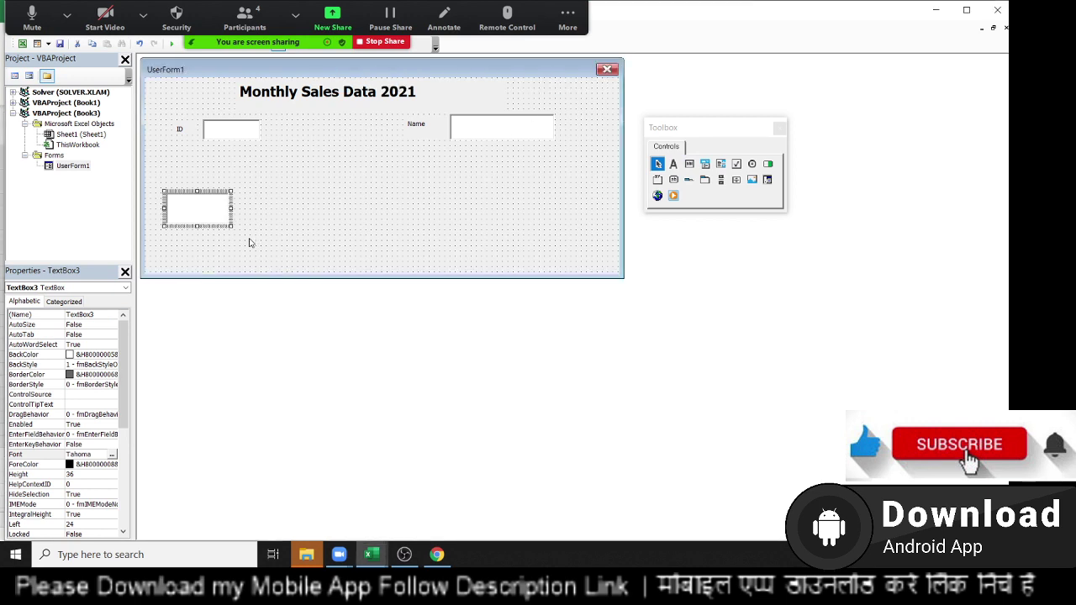
drag(221, 224, 421, 221)
ctrl+click(202, 216)
key(alt+F11)
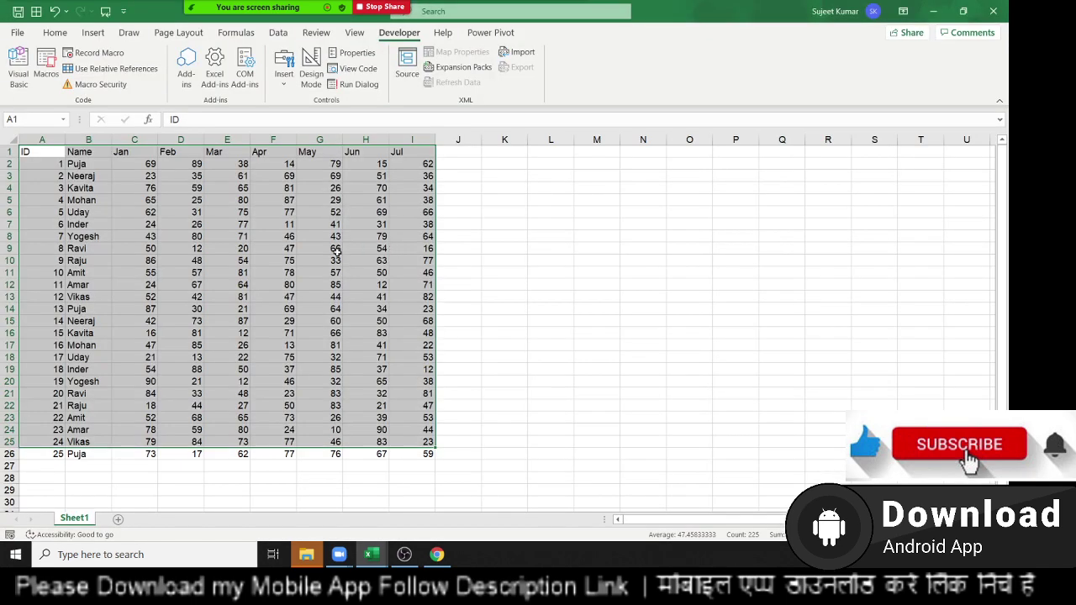
key(alt+F11)
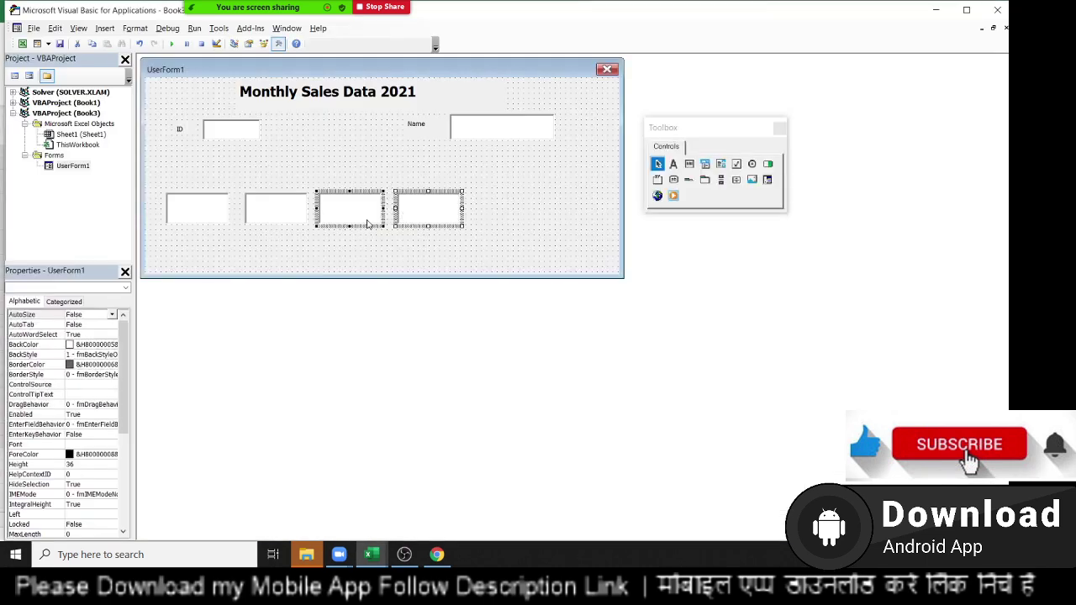
ctrl+click(284, 216)
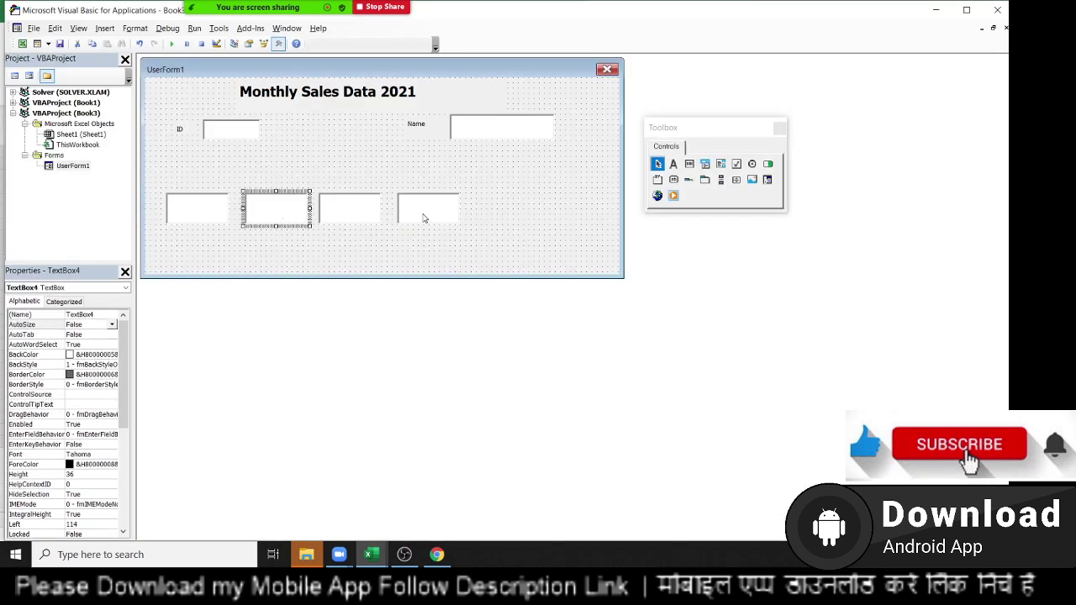
click(423, 217)
drag(413, 217, 577, 222)
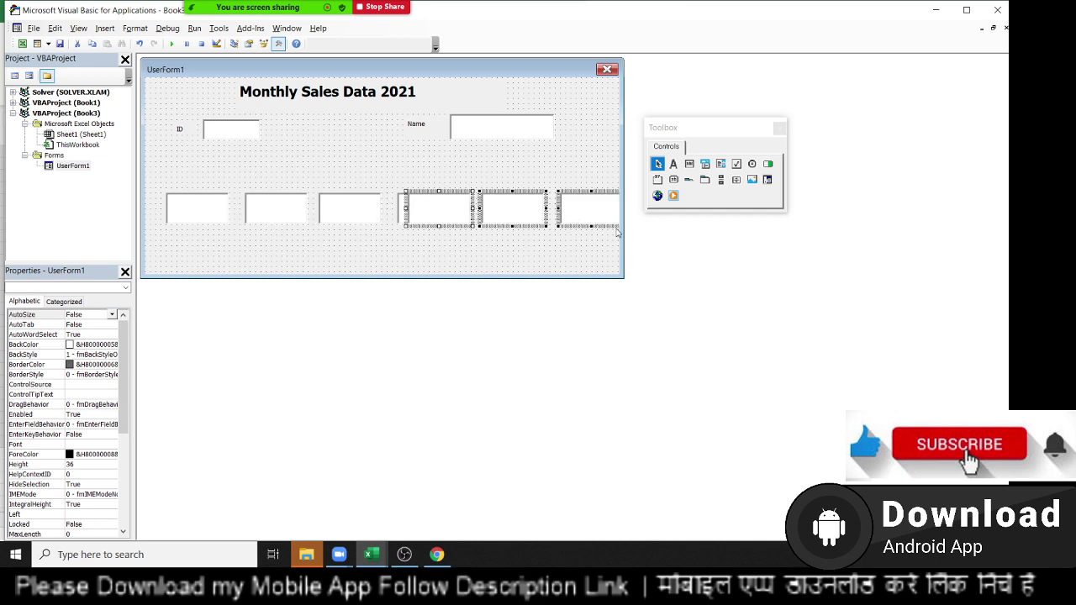
Narrow the textboxes and slide them left into a tight row of seven
click(208, 216)
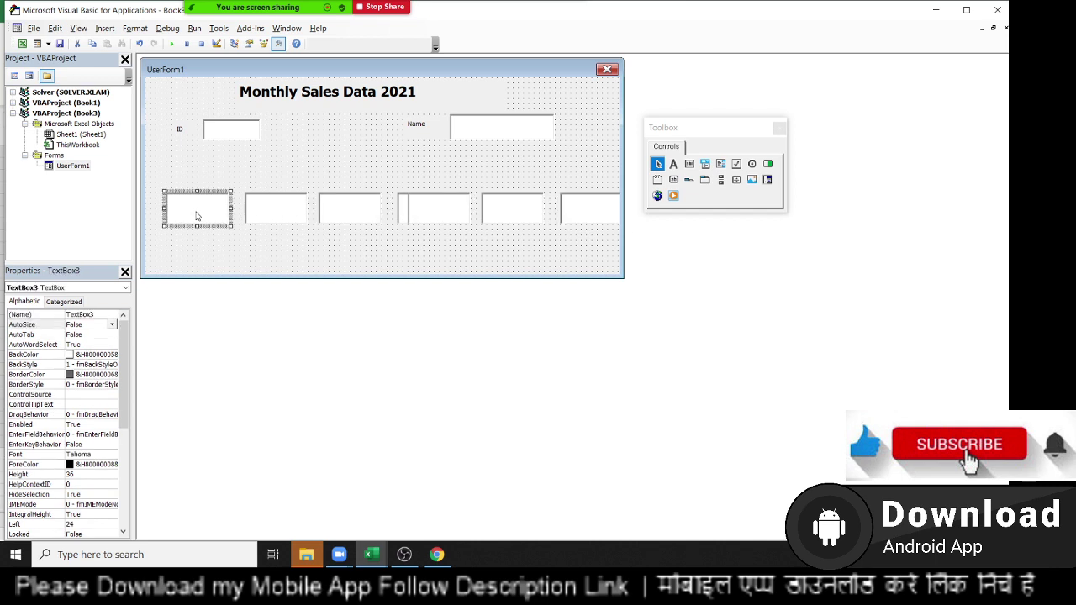
mouse_move(197, 216)
mouse_down()
mouse_move(181, 218)
mouse_move(197, 211)
mouse_up()
drag(268, 218, 247, 215)
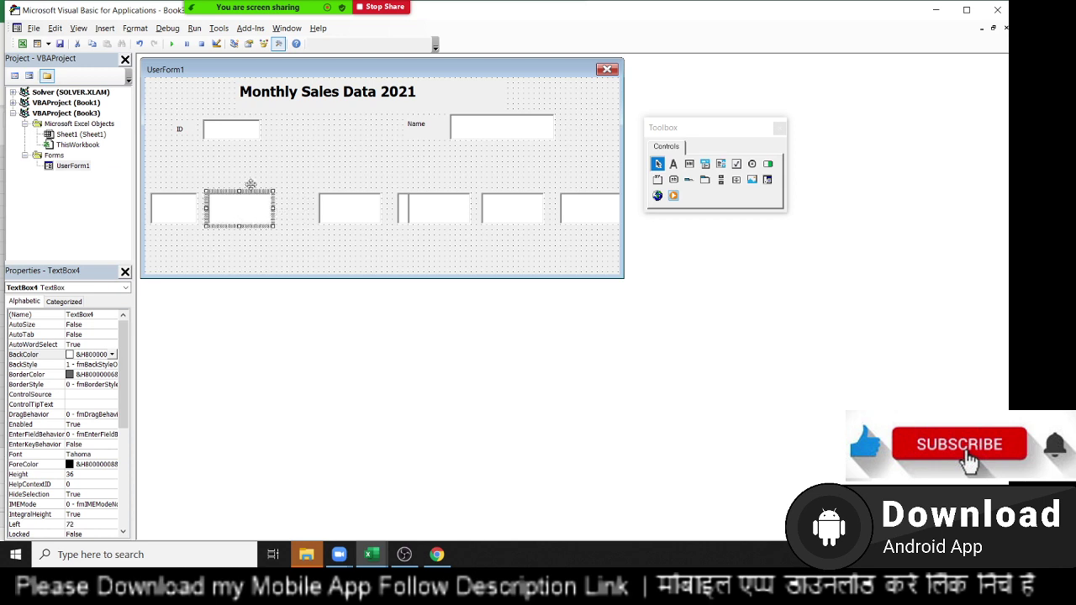
click(244, 17)
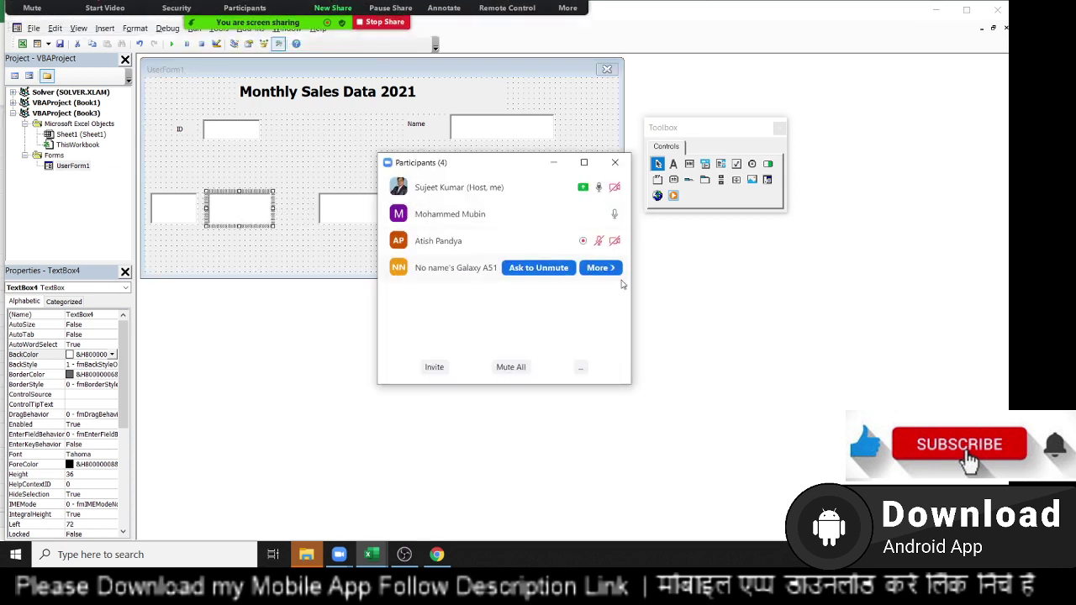
click(611, 215)
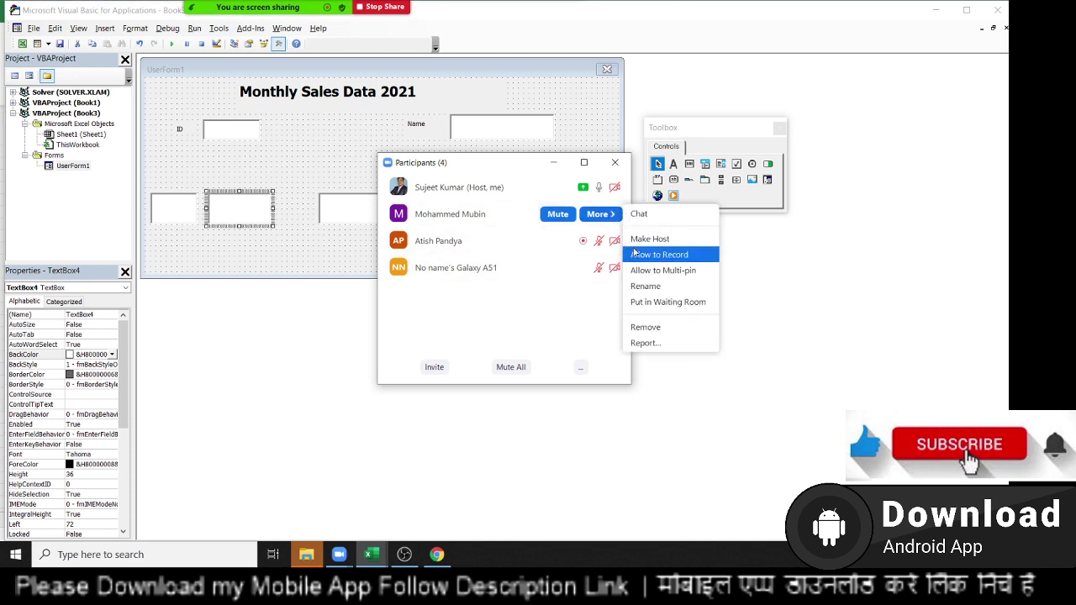
click(639, 254)
click(615, 163)
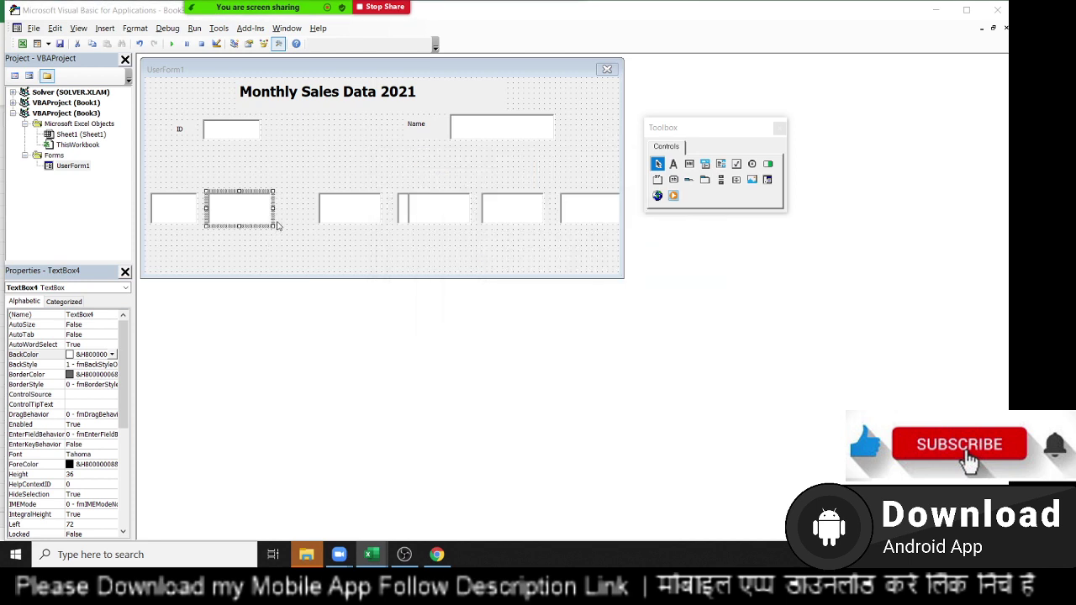
drag(273, 208, 257, 208)
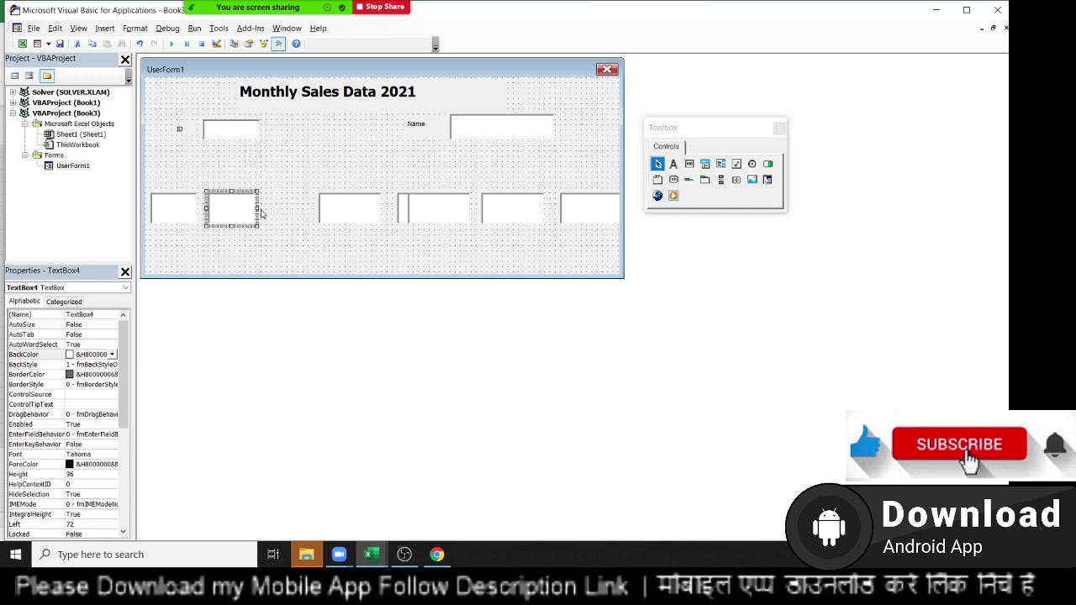
mouse_move(343, 220)
mouse_down()
mouse_move(292, 227)
mouse_move(311, 209)
mouse_up()
click(353, 230)
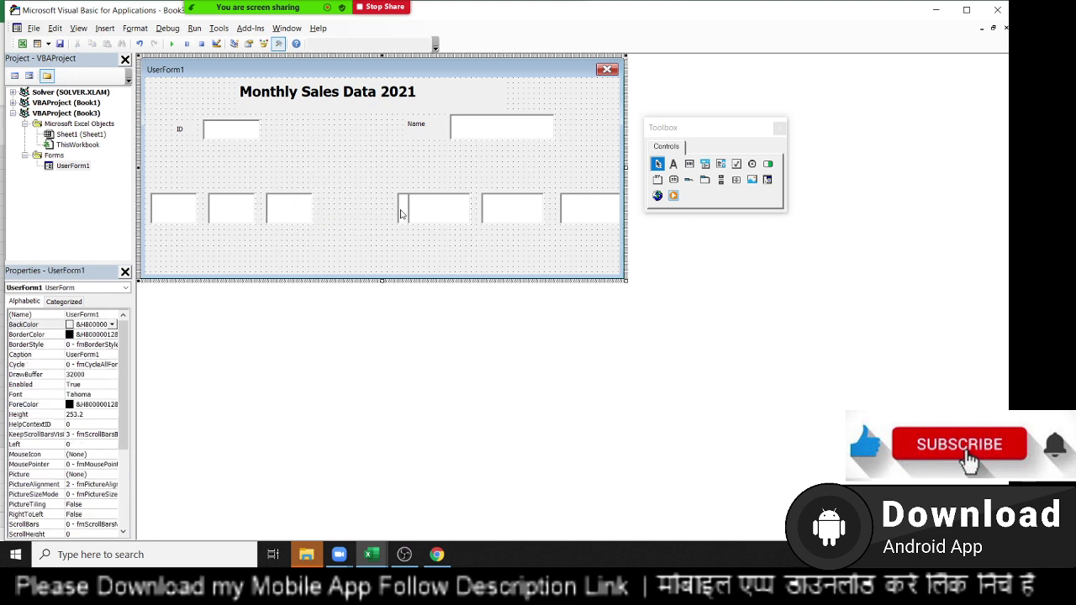
mouse_move(402, 213)
mouse_down()
mouse_move(328, 217)
mouse_move(402, 210)
mouse_up()
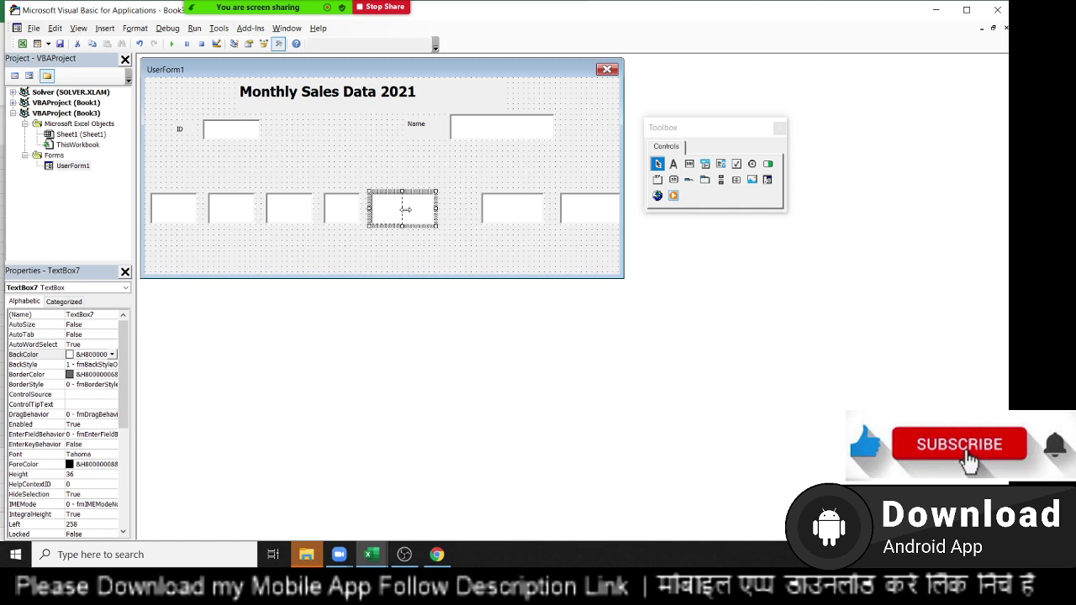
mouse_move(515, 223)
mouse_down()
mouse_move(448, 225)
mouse_move(464, 207)
mouse_up()
drag(574, 211, 493, 214)
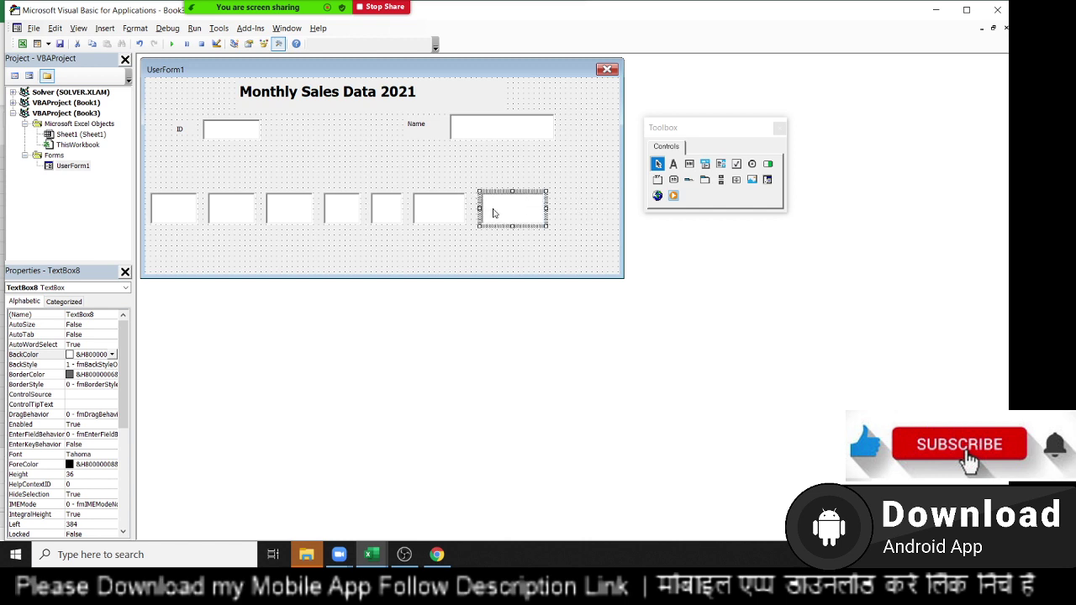
key(Left)
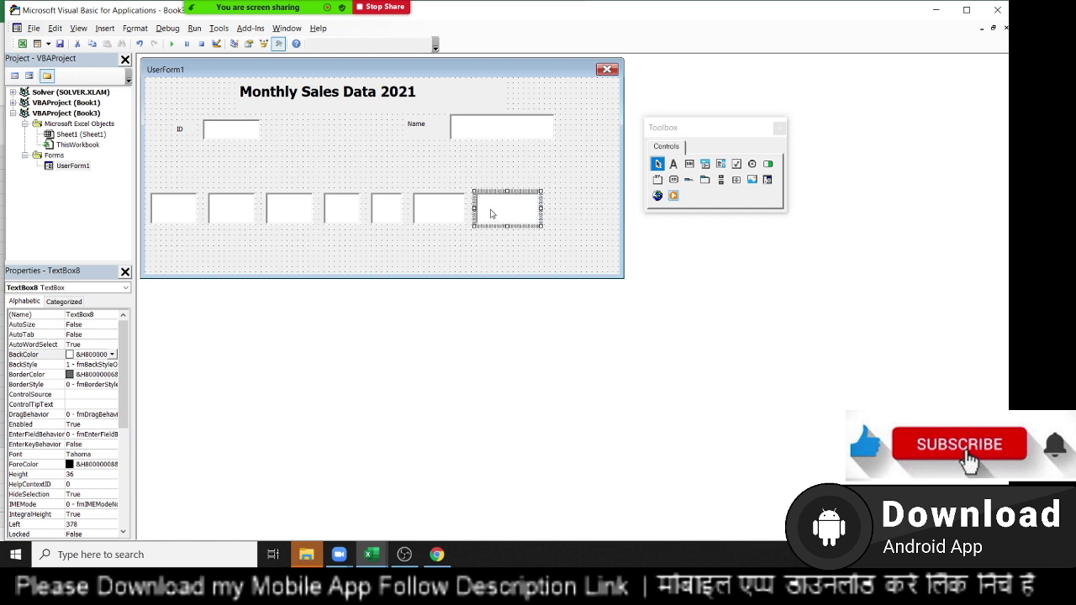
Check the finished row by selecting all seven textboxes together
ctrl+click(434, 226)
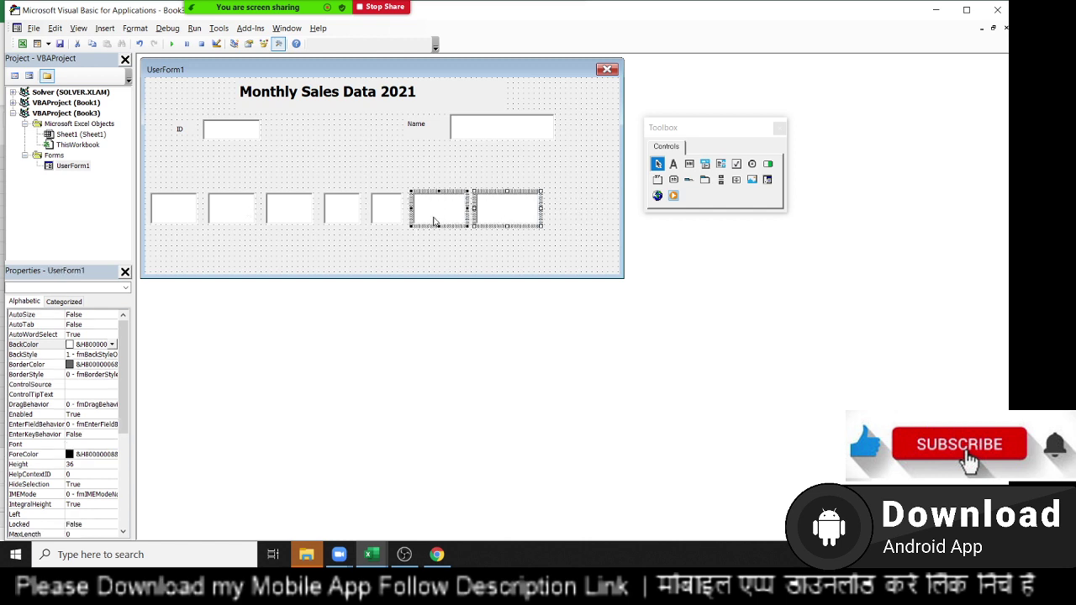
ctrl+click(393, 218)
ctrl+click(355, 218)
ctrl+click(304, 218)
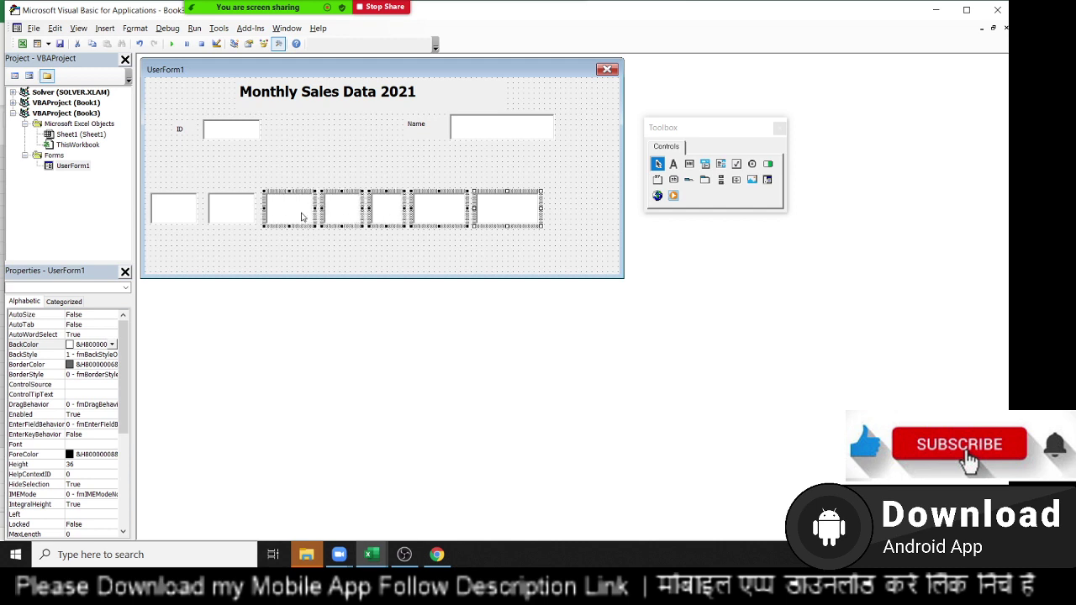
ctrl+click(239, 218)
ctrl+click(172, 217)
click(575, 256)
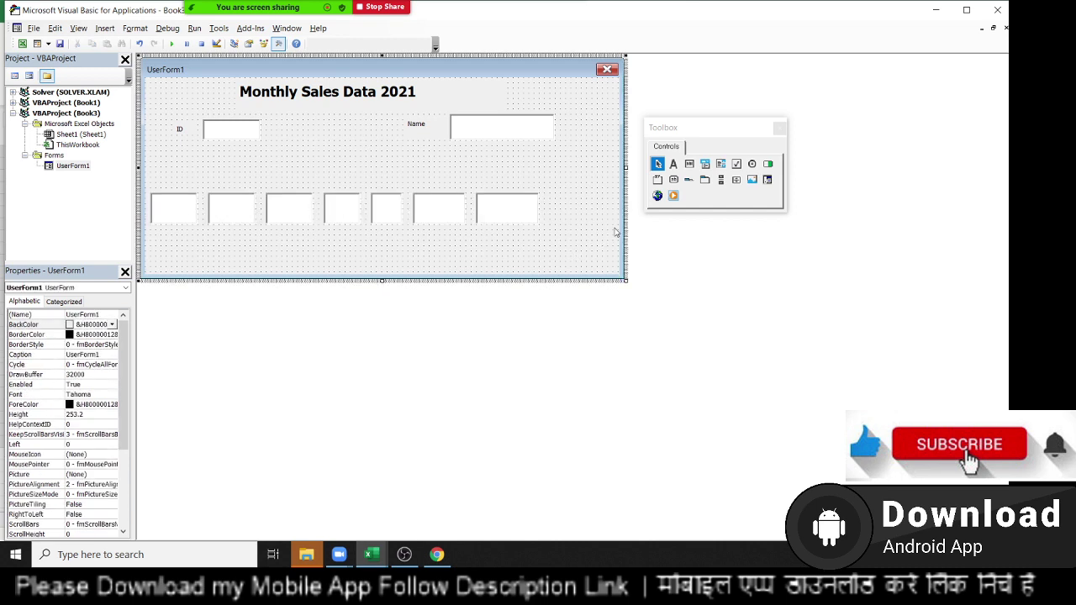
Drag the form's right edge outward to widen the form
drag(625, 167, 679, 196)
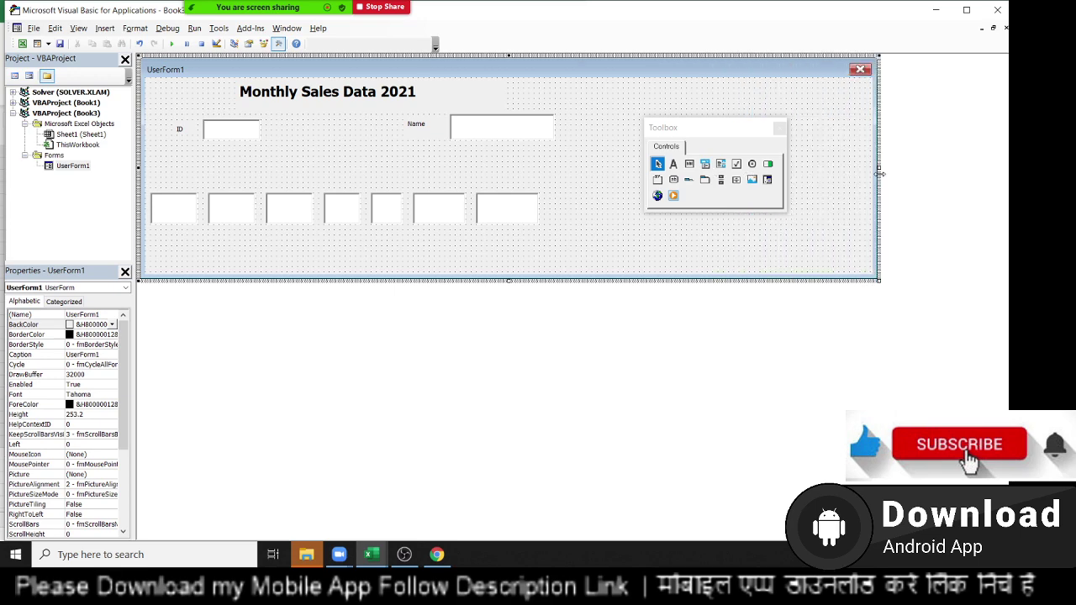
drag(688, 131, 832, 132)
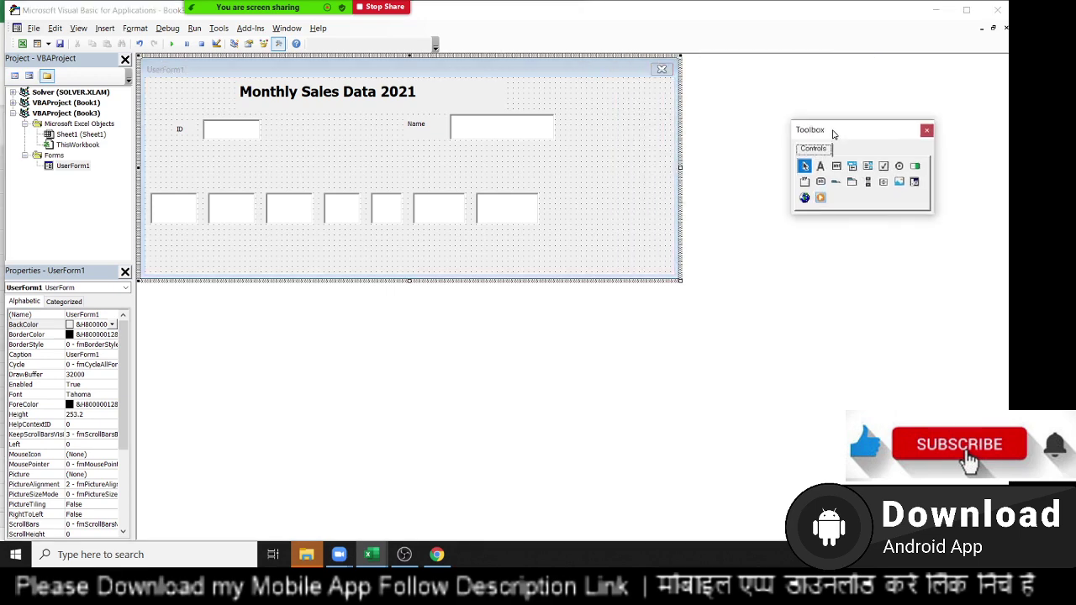
drag(679, 167, 708, 169)
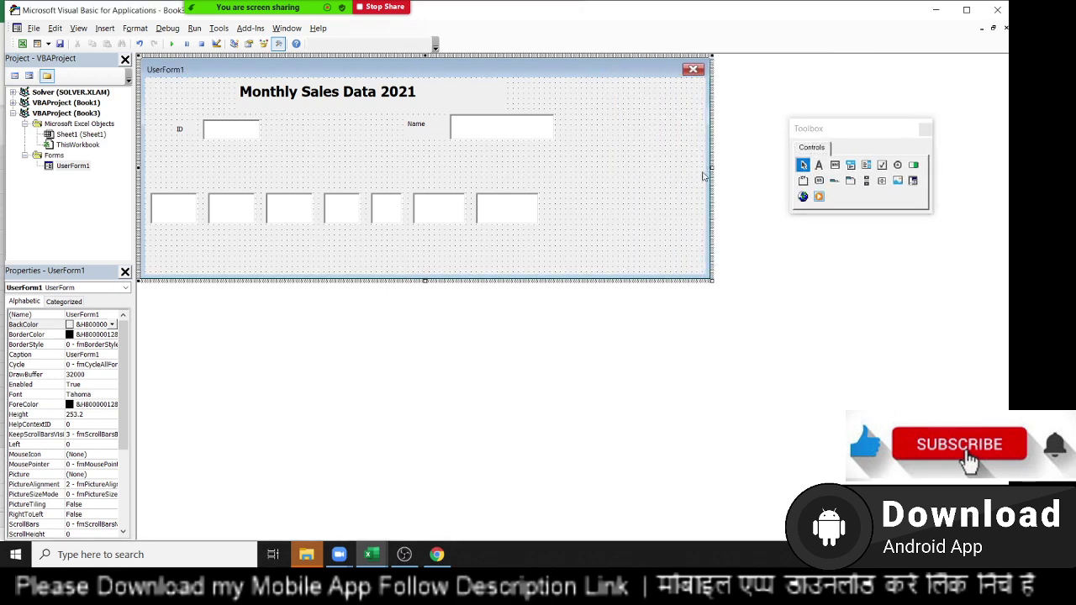
Select the row's textboxes, undoing an accidental shift of the first two
click(519, 220)
click(442, 222)
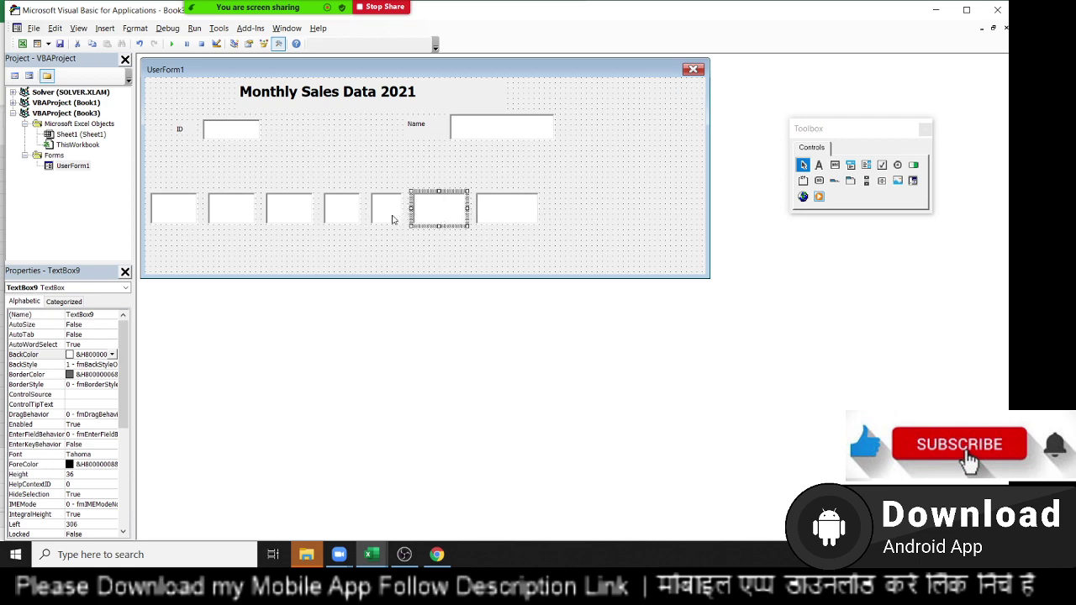
click(393, 217)
click(354, 214)
click(269, 217)
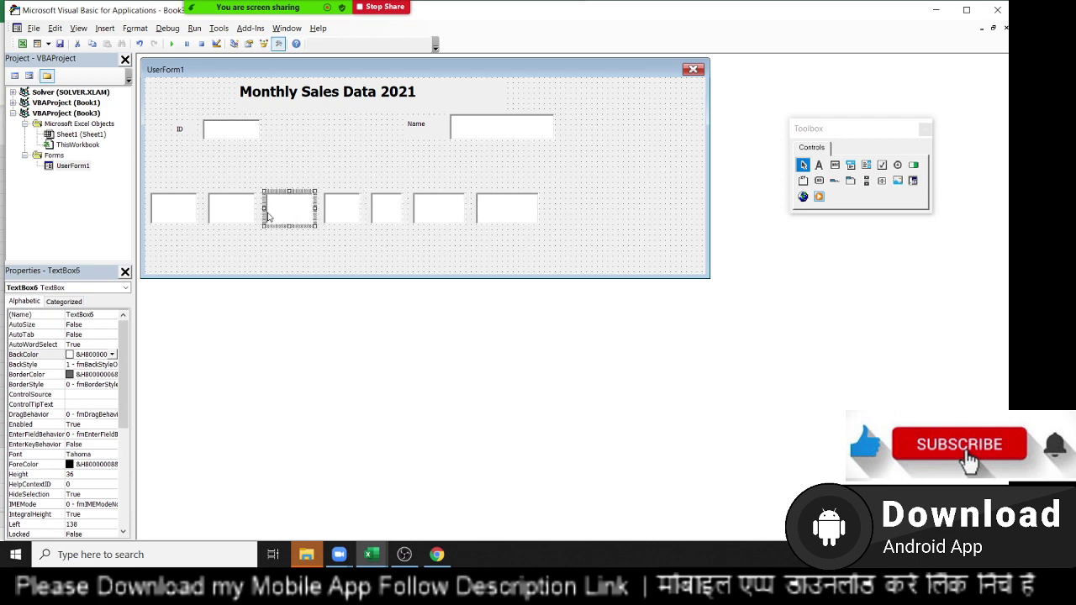
click(249, 217)
click(197, 209)
ctrl+click(236, 217)
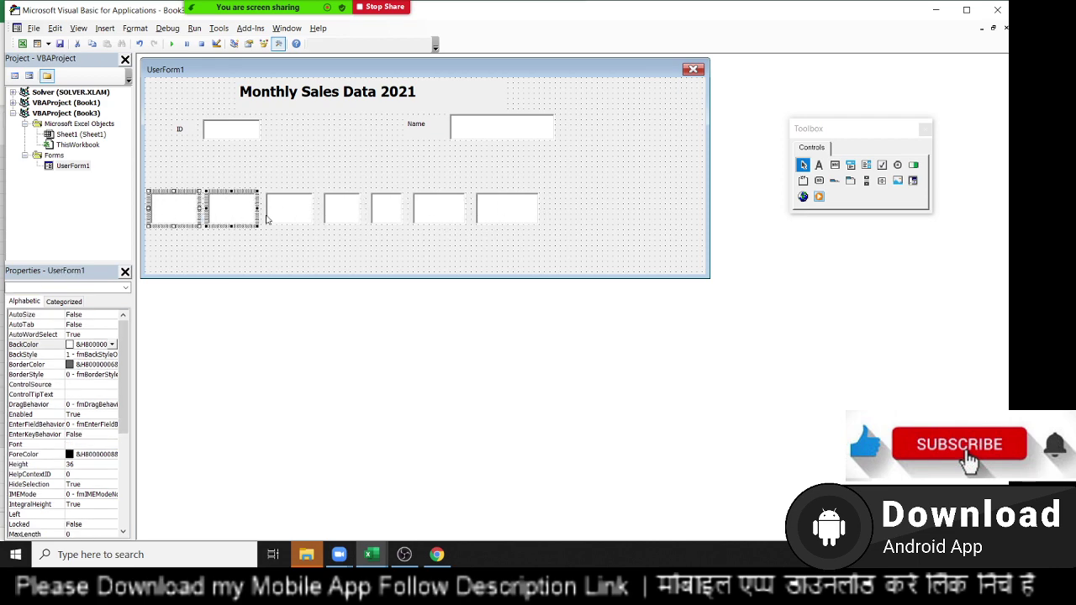
drag(236, 216, 246, 216)
key(ctrl+z)
Select all seven textboxes and make their horizontal spacing equal
ctrl+click(295, 220)
ctrl+click(355, 217)
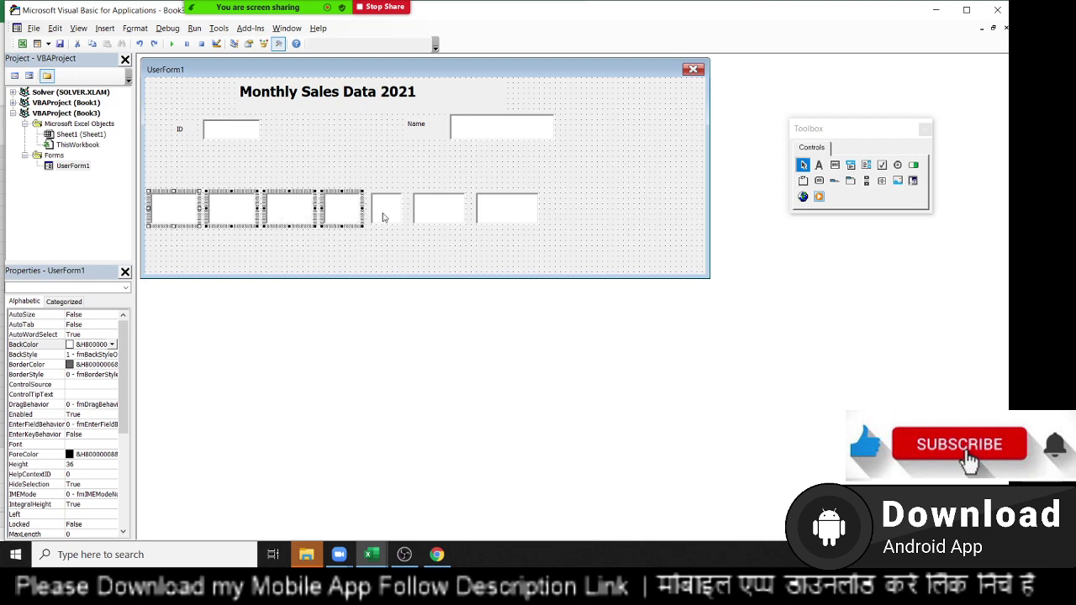
ctrl+click(383, 218)
ctrl+click(438, 217)
ctrl+click(515, 219)
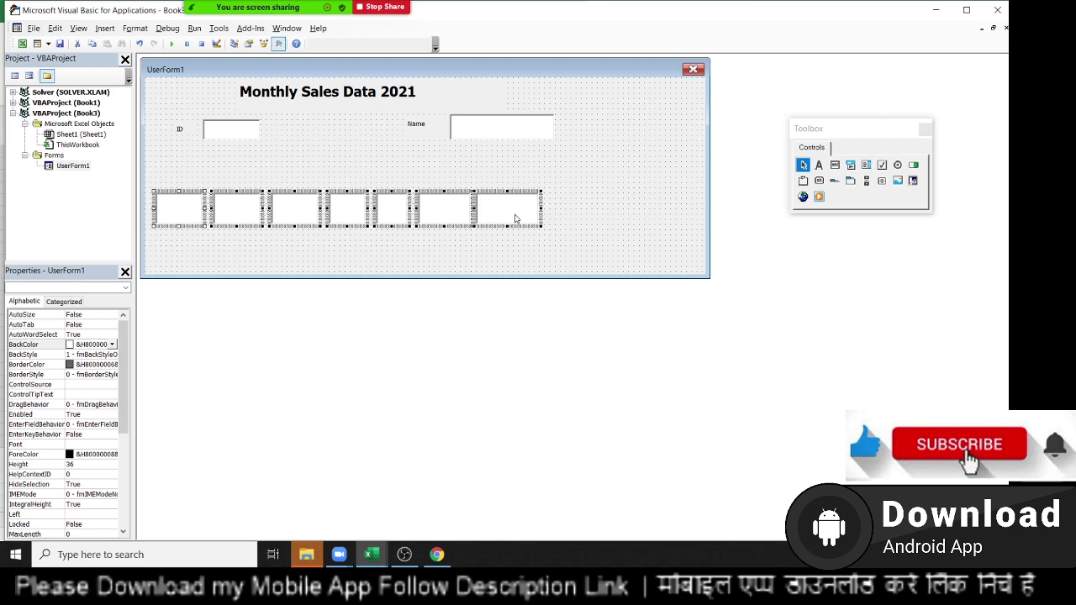
key(alt+o)
key(h)
key(e)
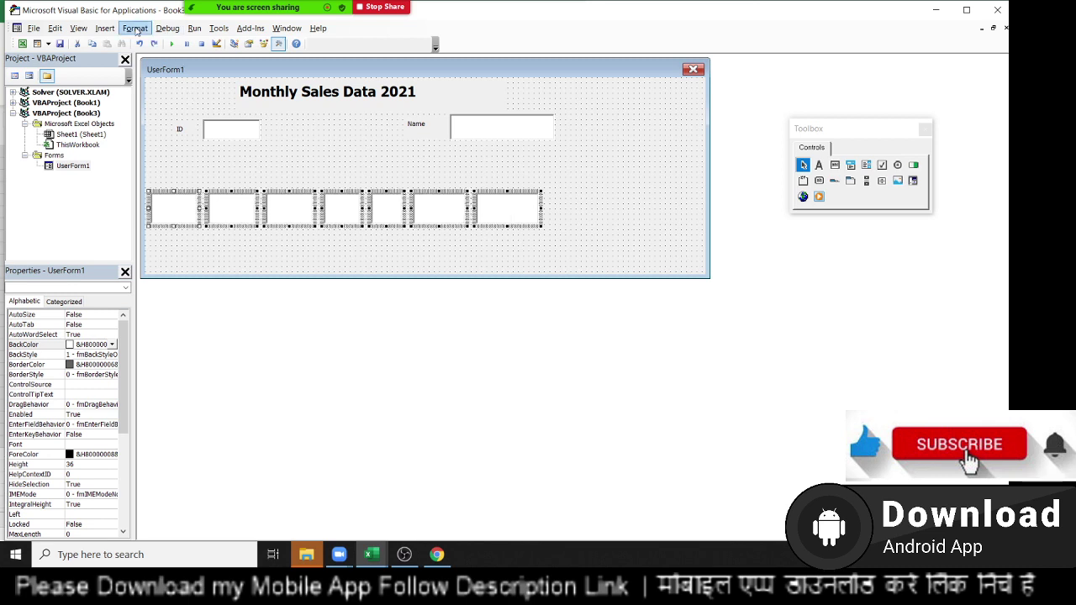
Make the seven textboxes the same size in both width and height
click(135, 28)
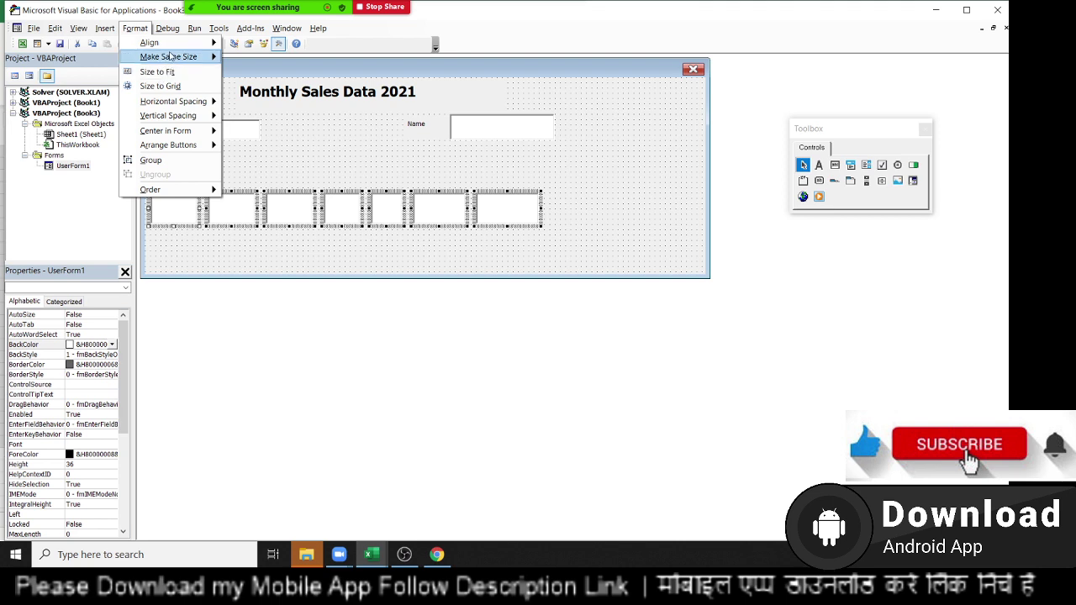
mouse_move(172, 57)
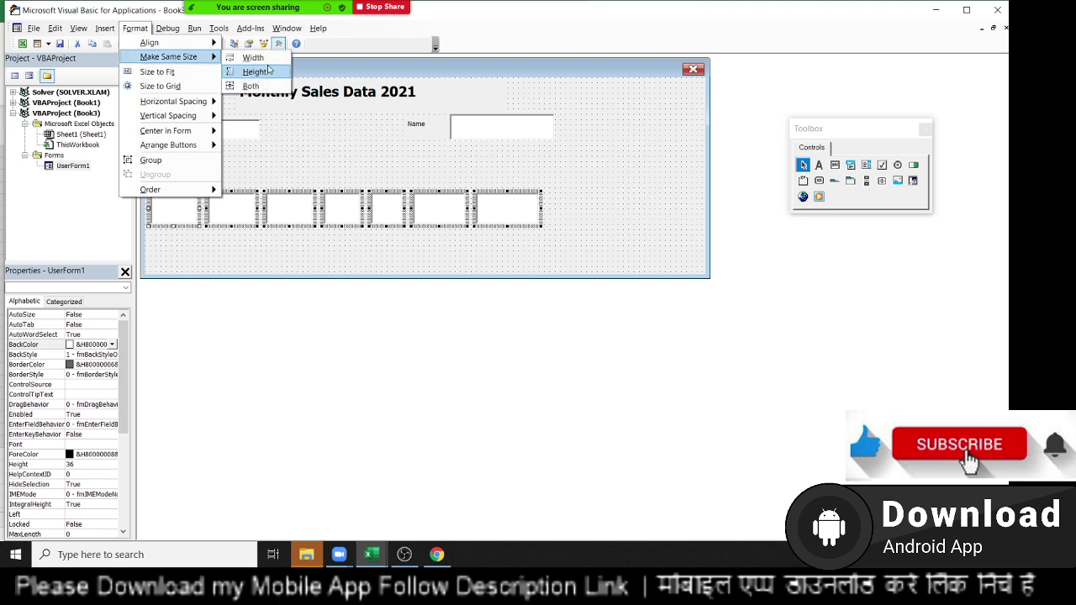
click(265, 87)
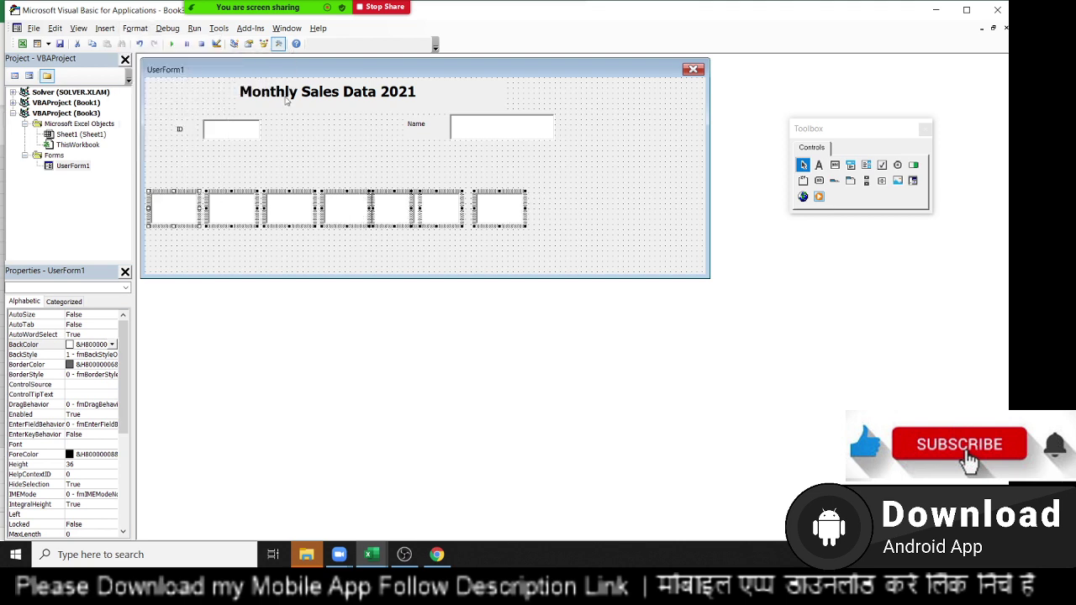
click(429, 241)
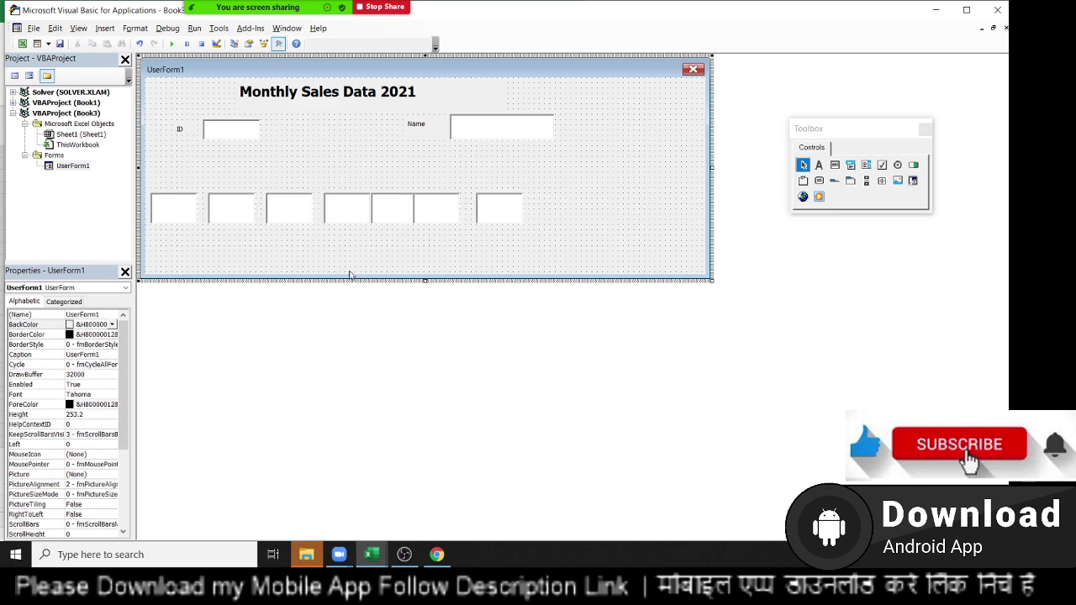
Select the last three textboxes, nudging them left and back again
click(501, 218)
click(450, 216)
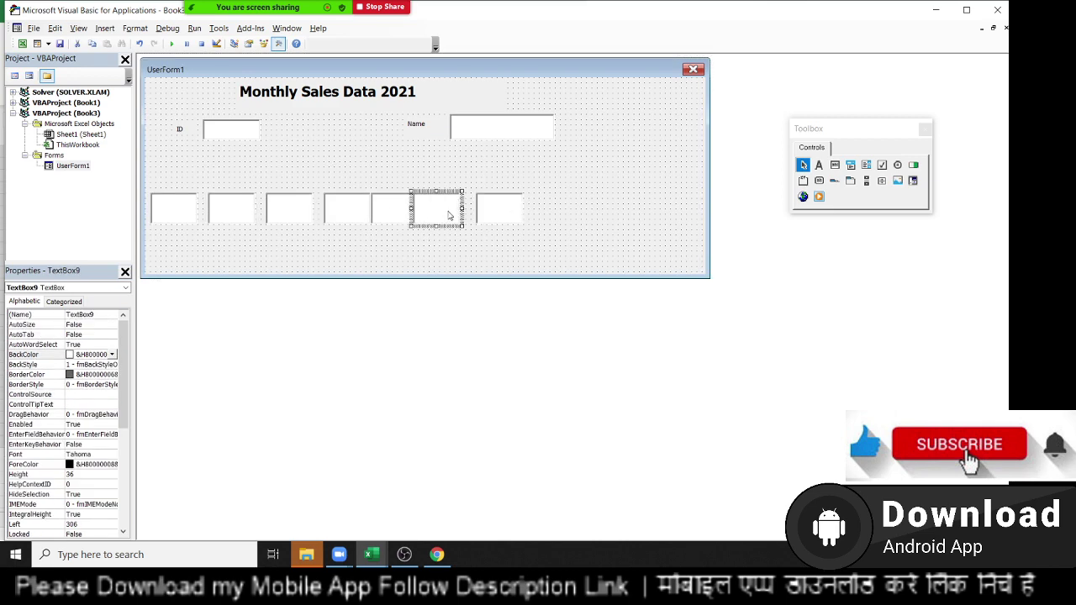
click(475, 216)
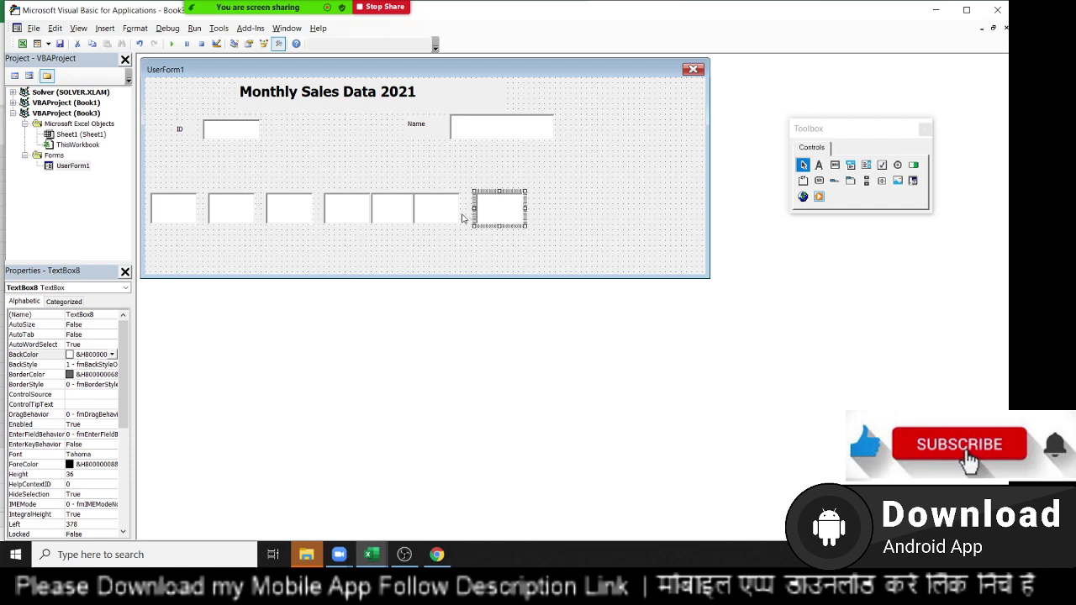
mouse_move(413, 229)
mouse_down()
mouse_move(437, 217)
mouse_move(391, 218)
mouse_up()
key(Right)
key(Right)
click(488, 247)
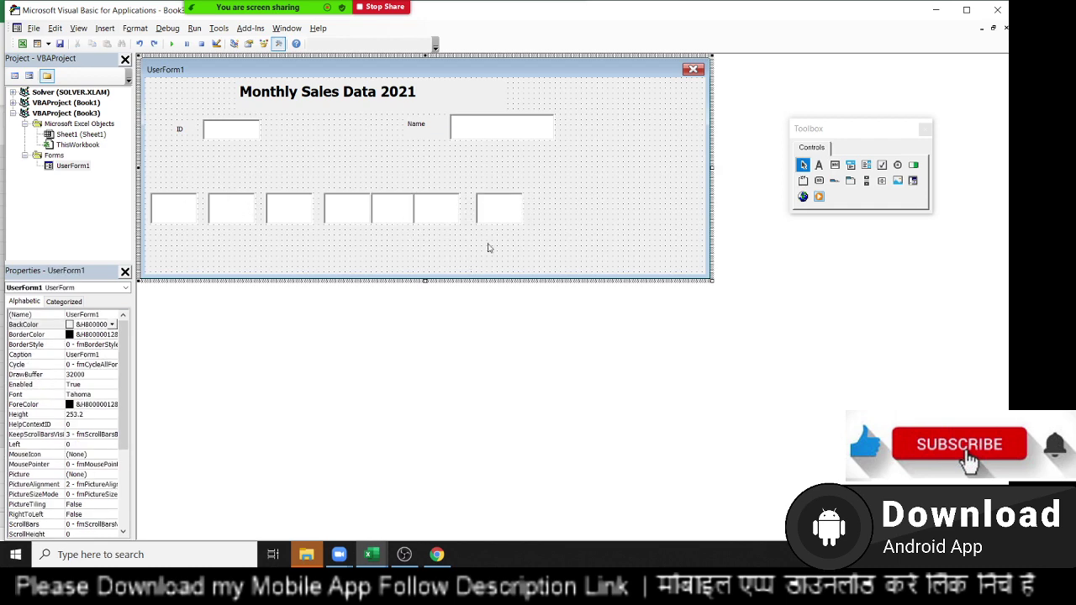
Select all seven textboxes and apply Format > Horizontal Spacing > Make Equal
click(494, 225)
ctrl+click(436, 221)
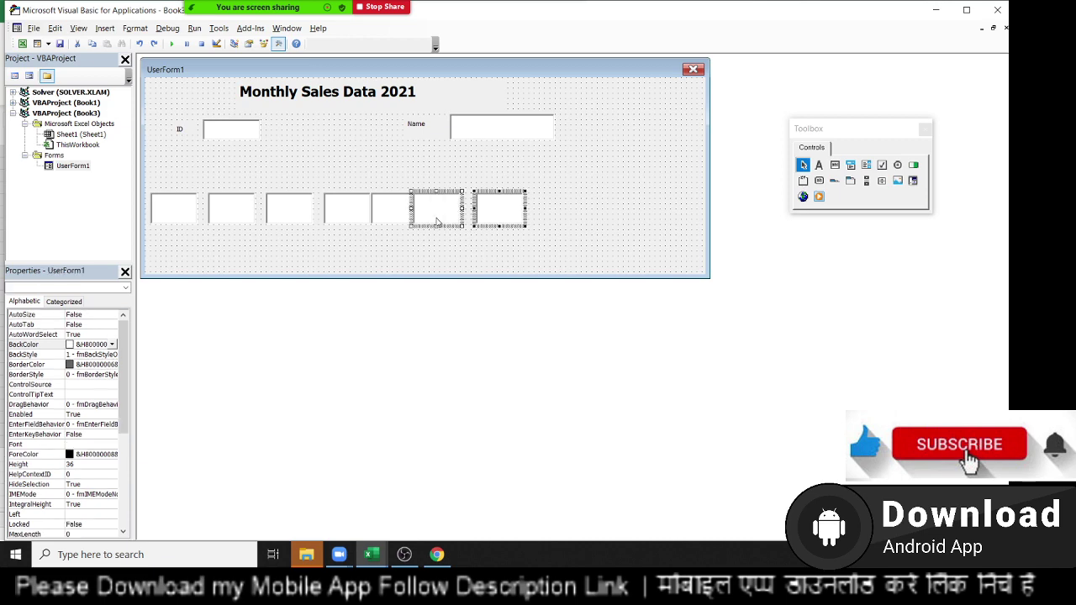
ctrl+click(393, 218)
ctrl+click(348, 215)
ctrl+click(289, 211)
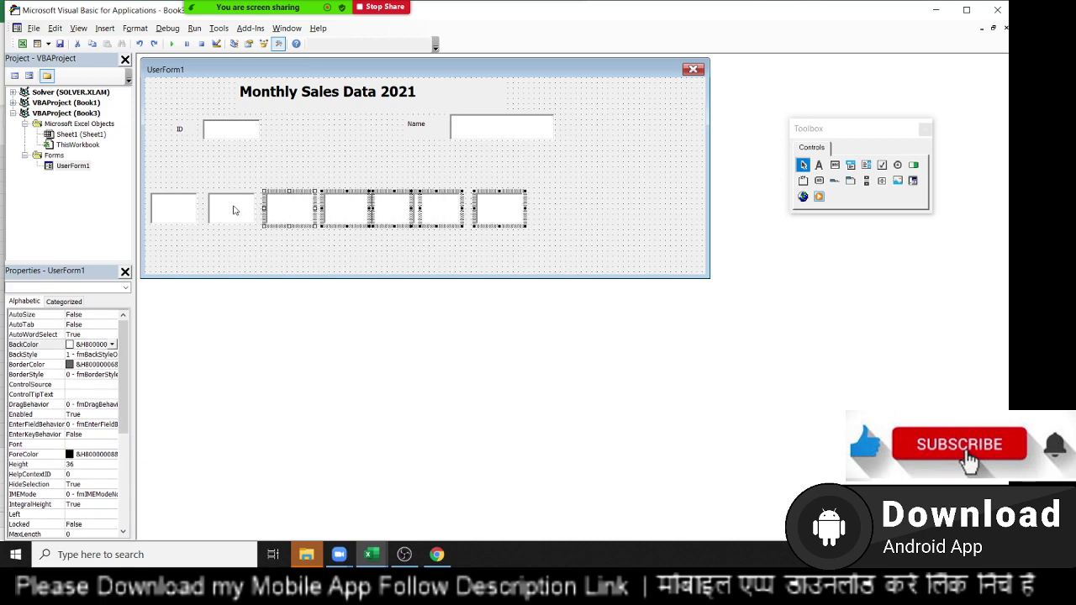
ctrl+click(235, 211)
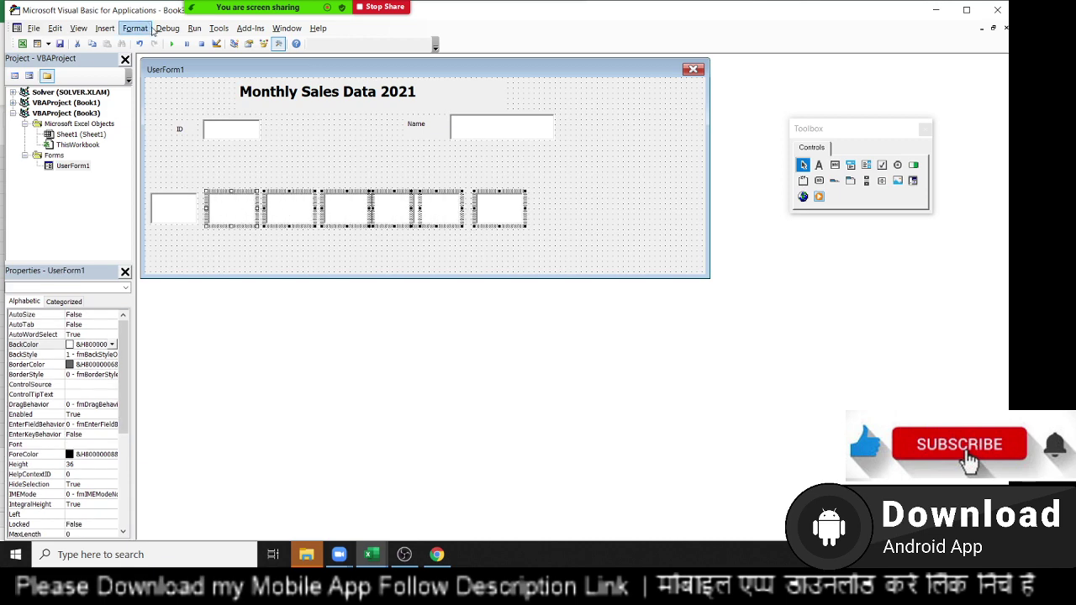
ctrl+click(180, 205)
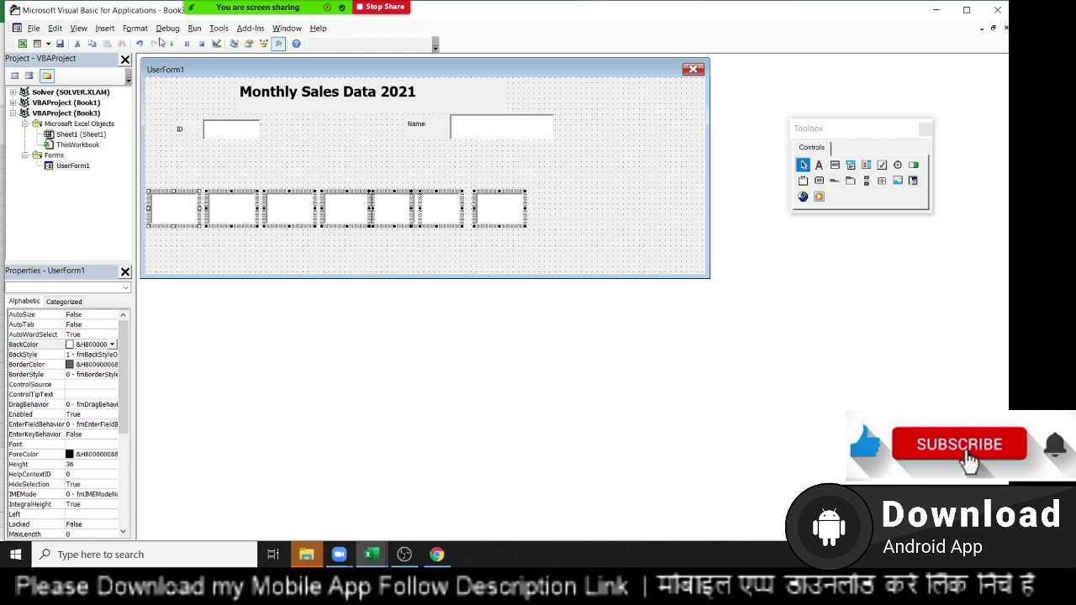
click(139, 30)
mouse_move(153, 57)
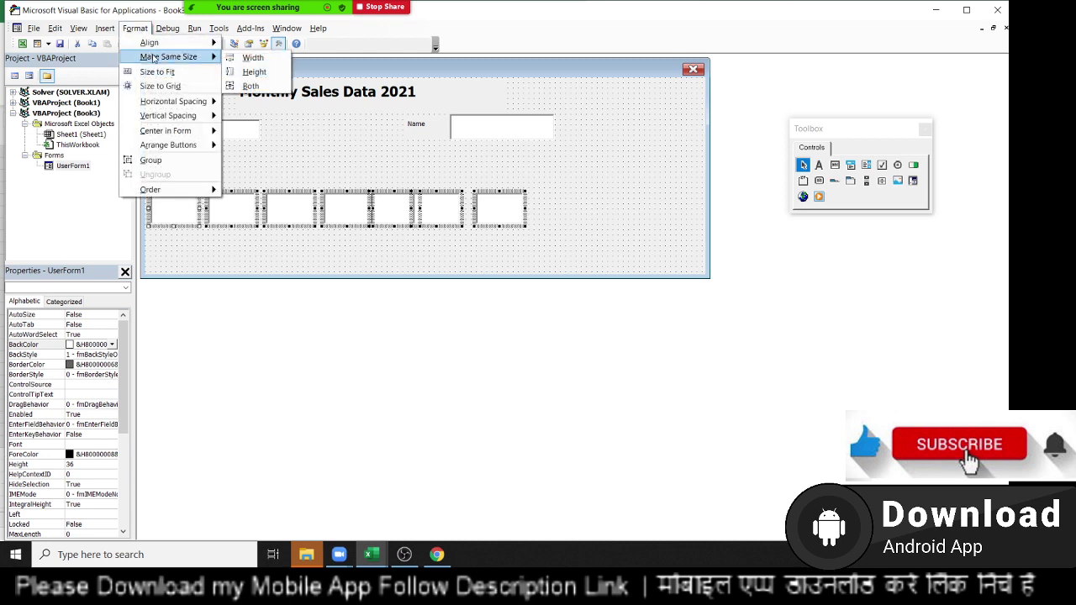
mouse_move(171, 105)
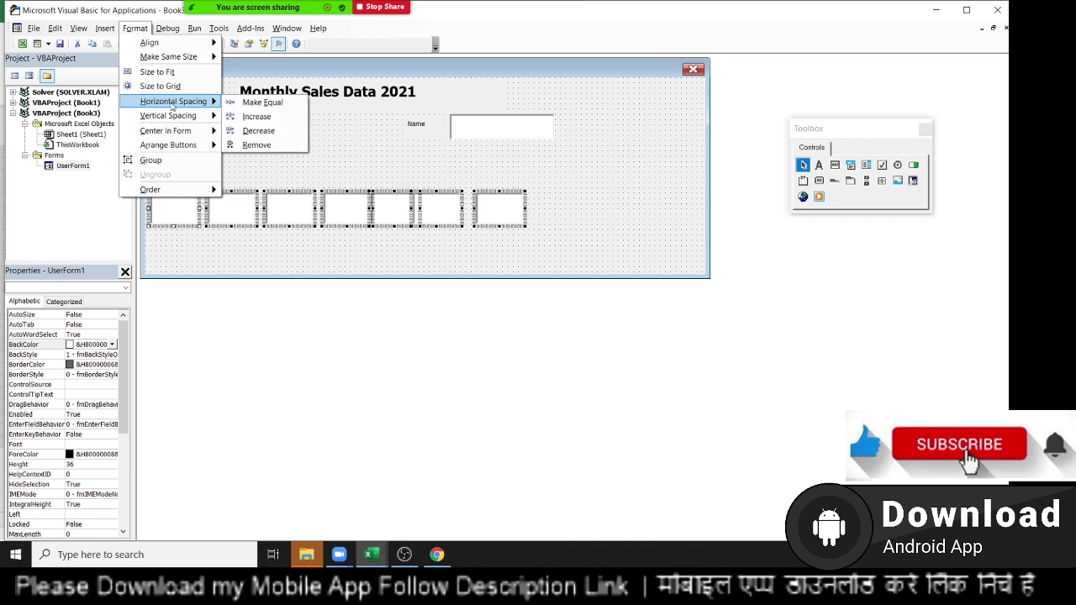
click(280, 103)
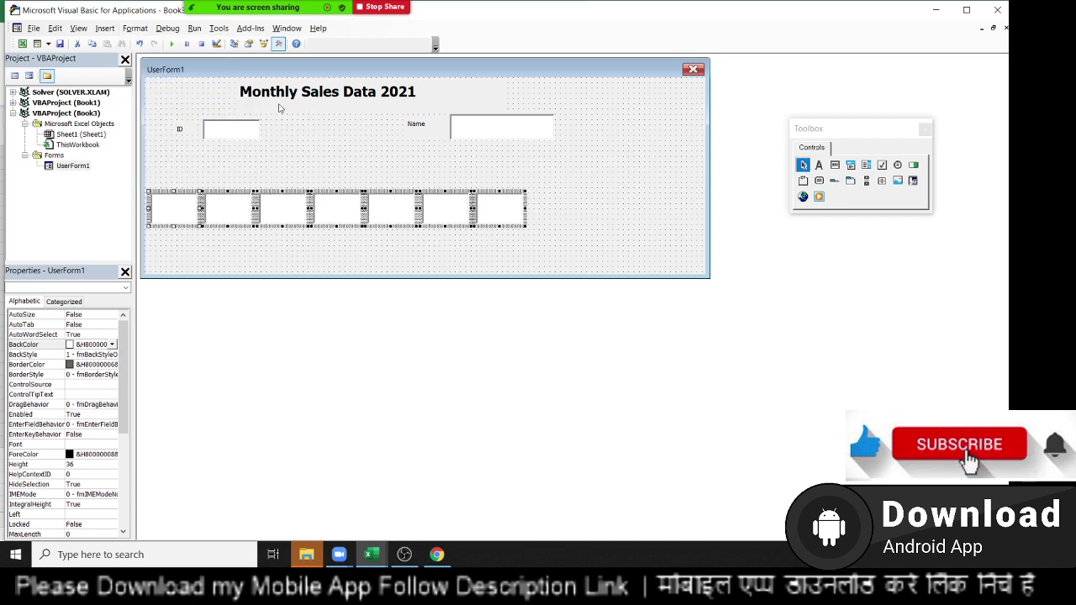
click(553, 261)
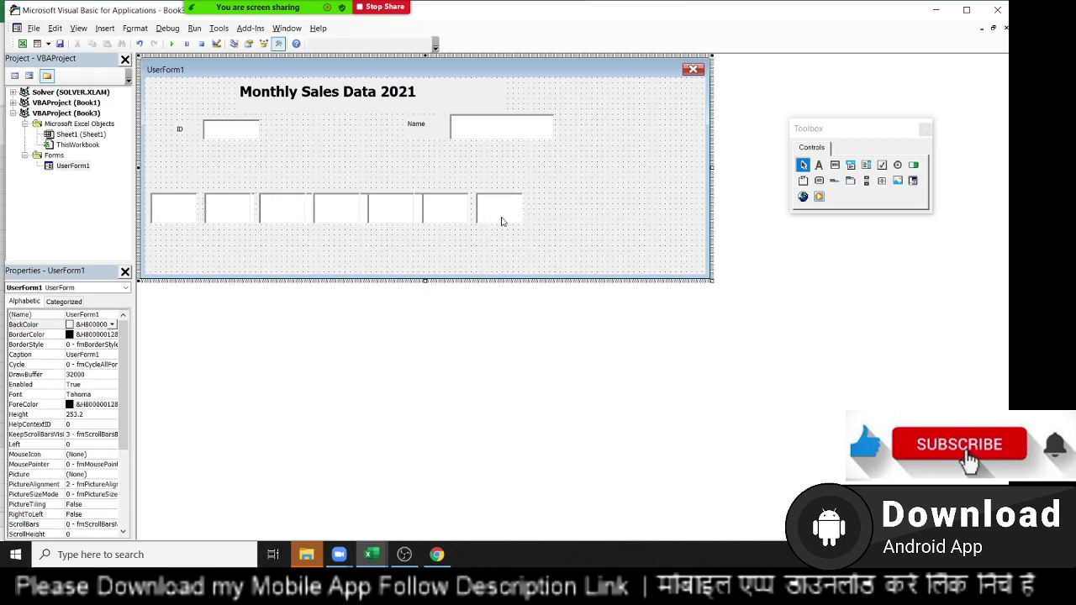
Paste a copy of the last textbox and place it at the row's right end
key(ctrl+v)
drag(505, 220, 579, 215)
click(454, 213)
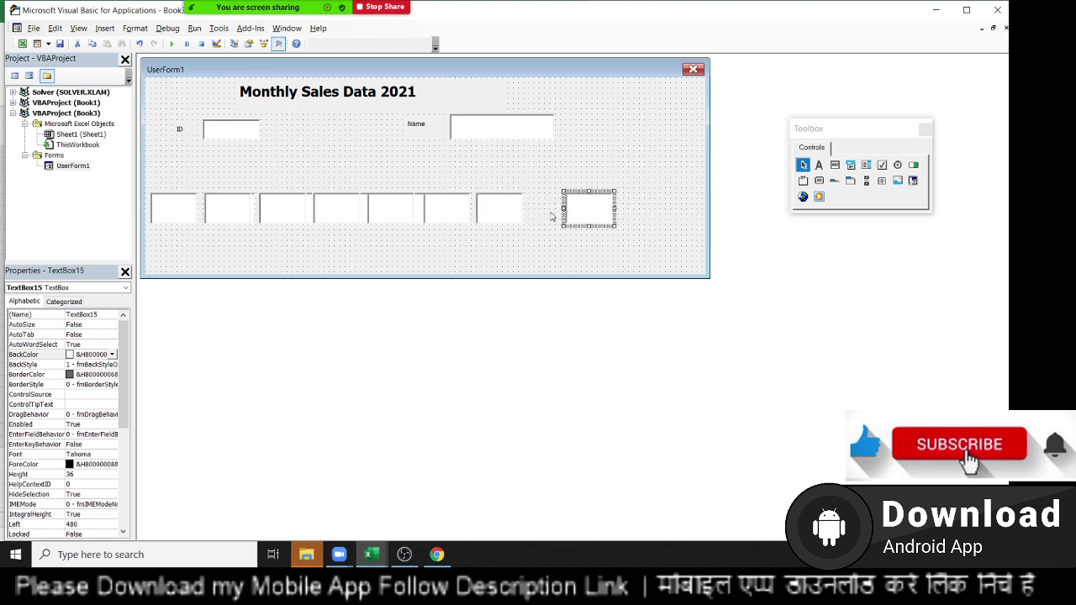
mouse_move(507, 212)
mouse_down()
mouse_move(517, 215)
mouse_move(490, 215)
mouse_up()
click(469, 214)
drag(582, 216, 597, 218)
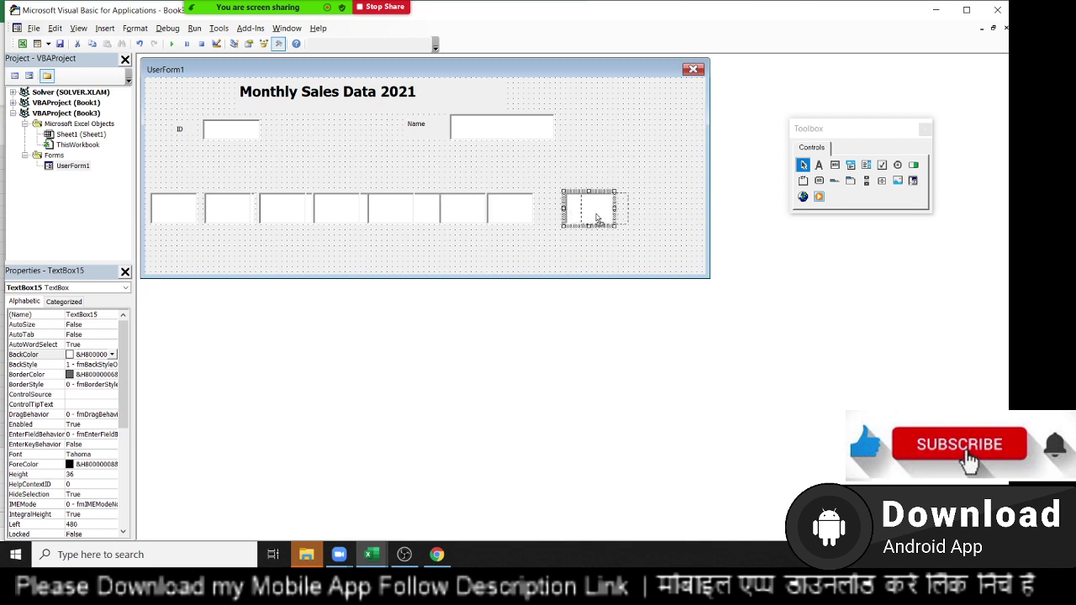
Shift neighbouring textboxes right to open room for the added copies
drag(510, 215, 537, 217)
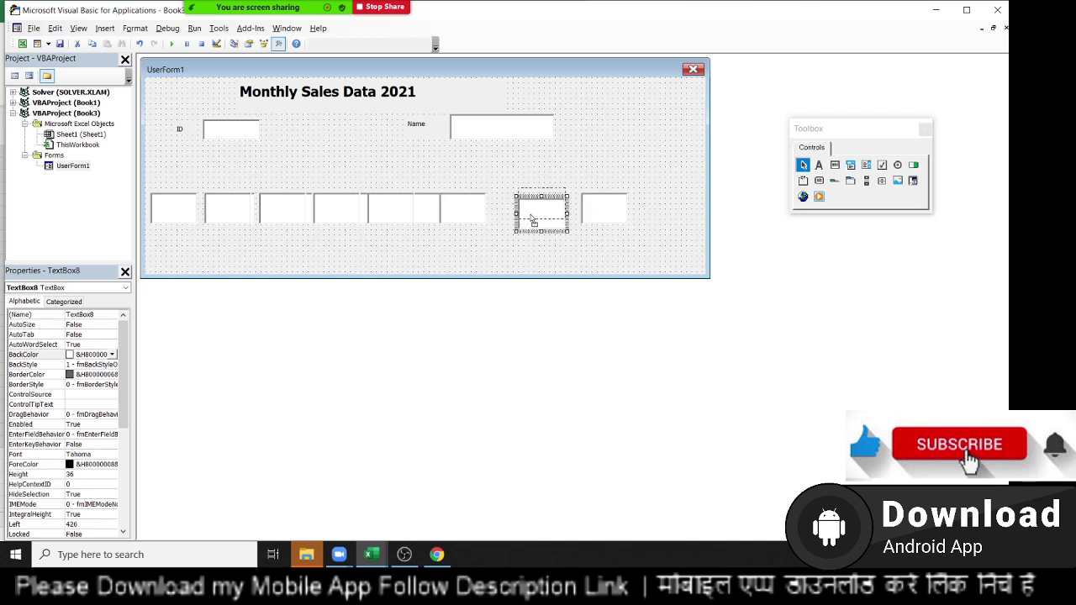
drag(529, 232, 530, 216)
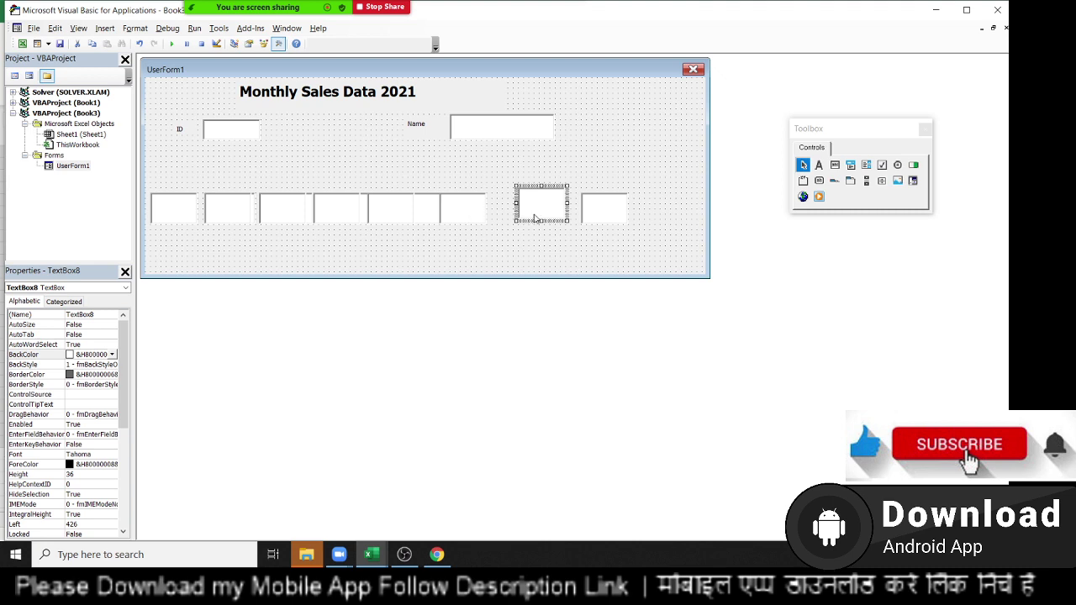
key(ctrl+z)
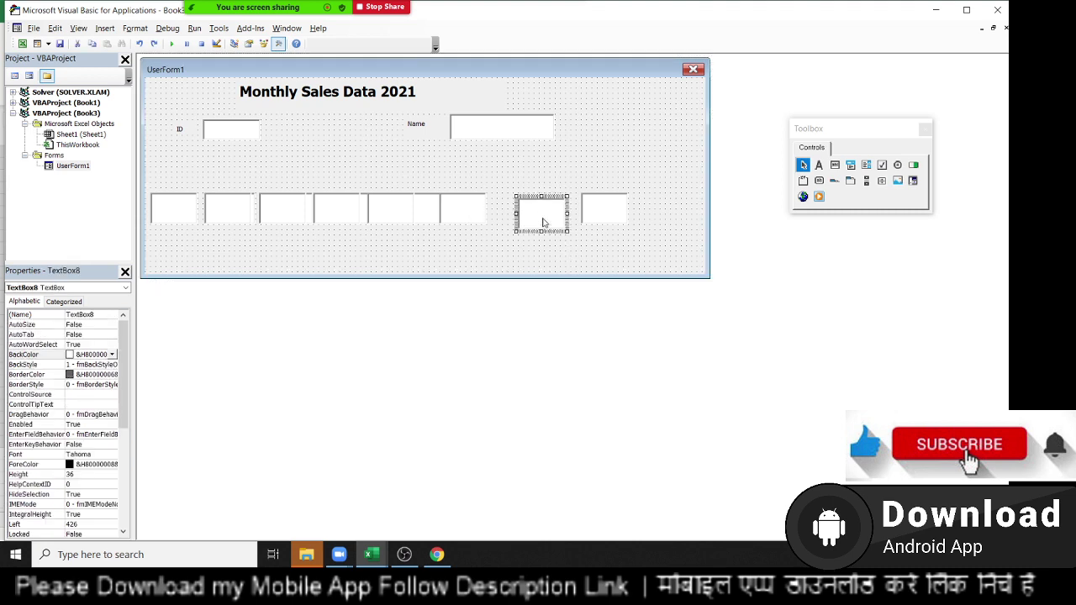
click(485, 246)
drag(468, 220, 494, 220)
click(478, 247)
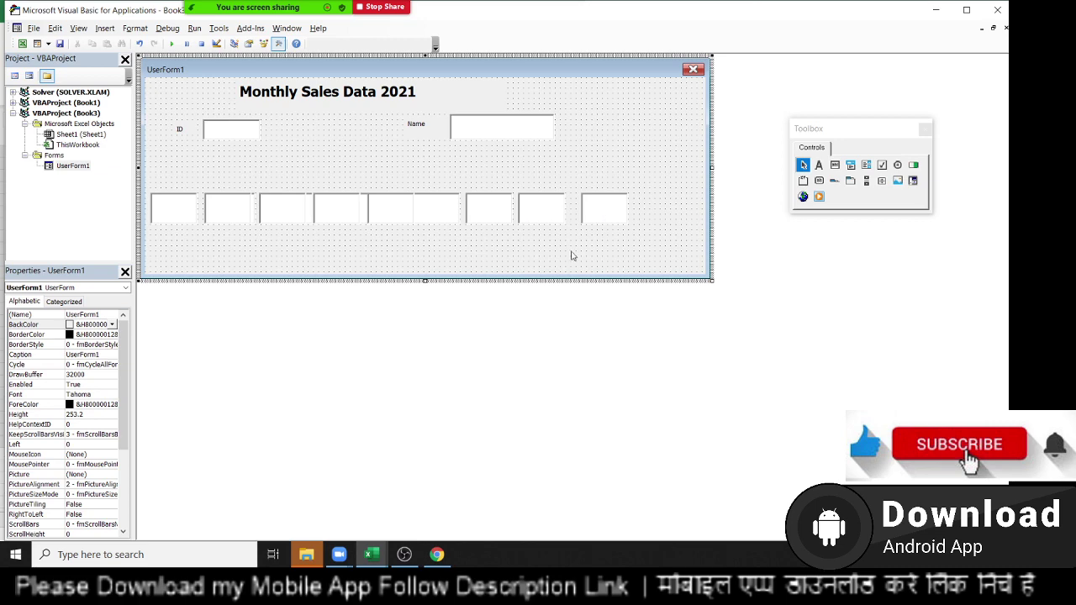
Drag the displaced textboxes back into line with the rest of the row
click(392, 221)
click(345, 217)
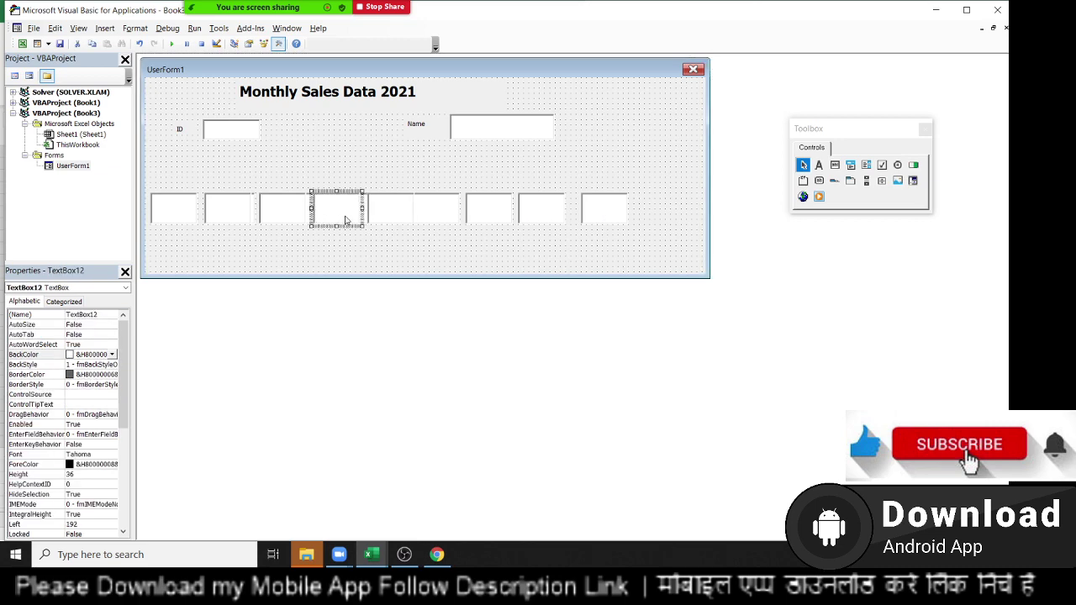
click(233, 218)
click(189, 217)
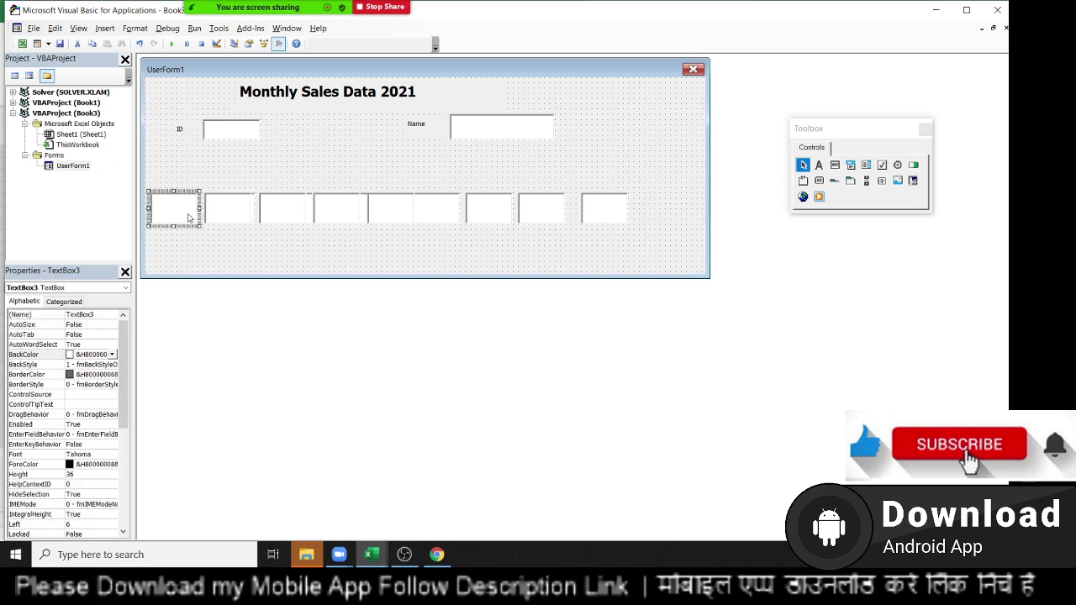
click(231, 218)
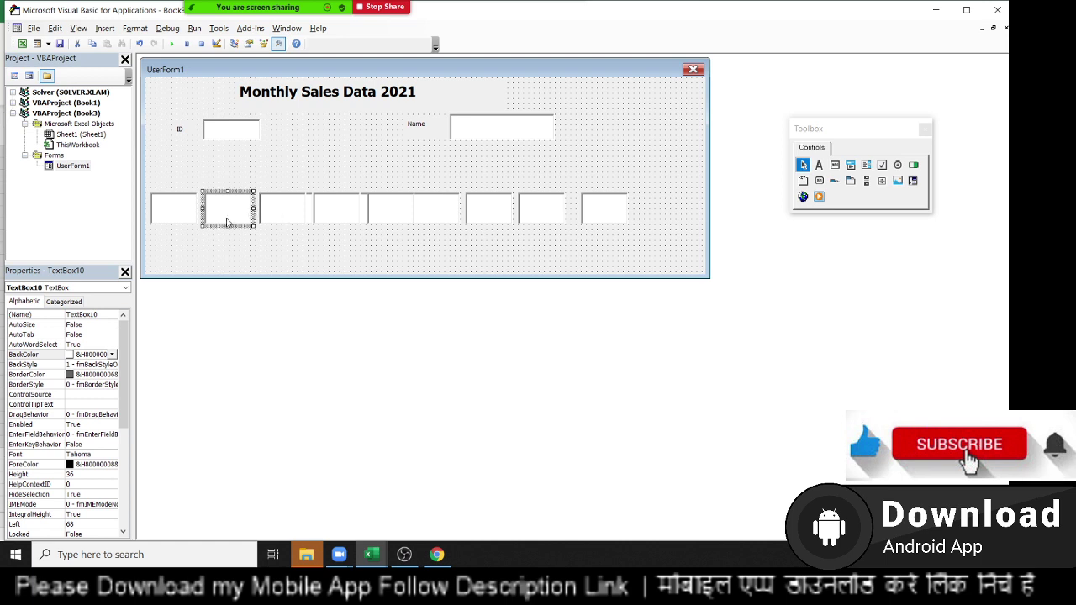
mouse_move(227, 222)
mouse_down()
mouse_move(229, 250)
mouse_move(350, 258)
mouse_up()
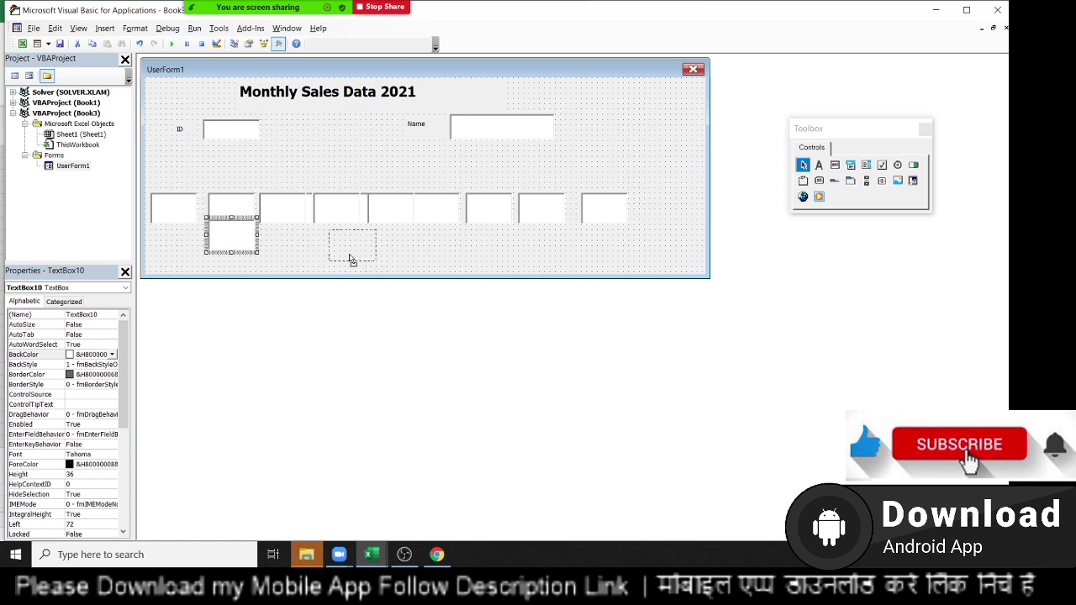
key(Delete)
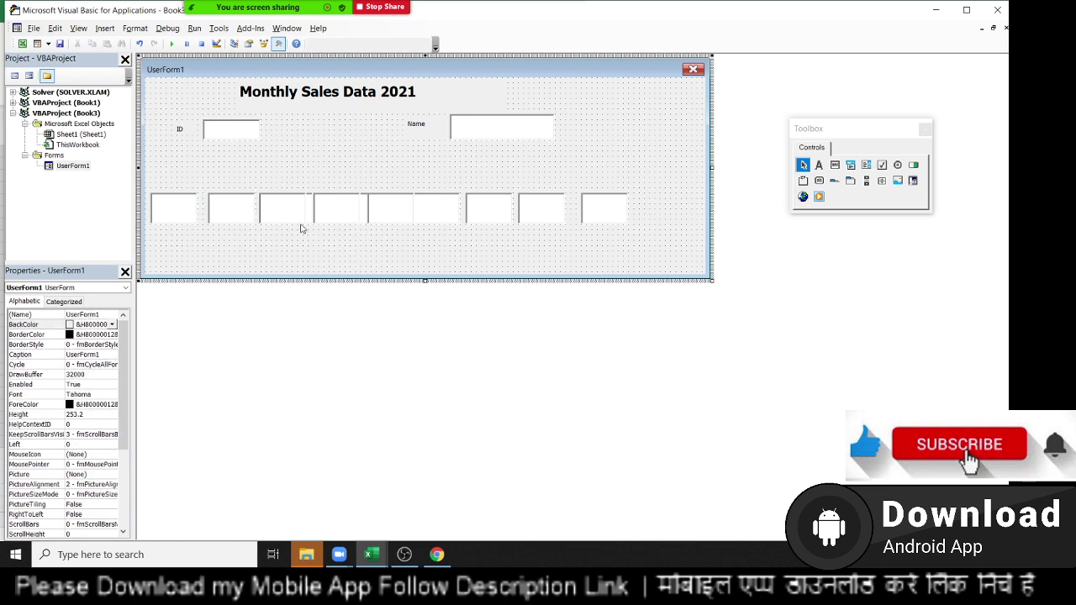
mouse_move(288, 217)
mouse_down()
mouse_move(287, 240)
mouse_move(355, 217)
mouse_move(386, 242)
mouse_move(392, 220)
mouse_move(440, 248)
mouse_up()
click(357, 237)
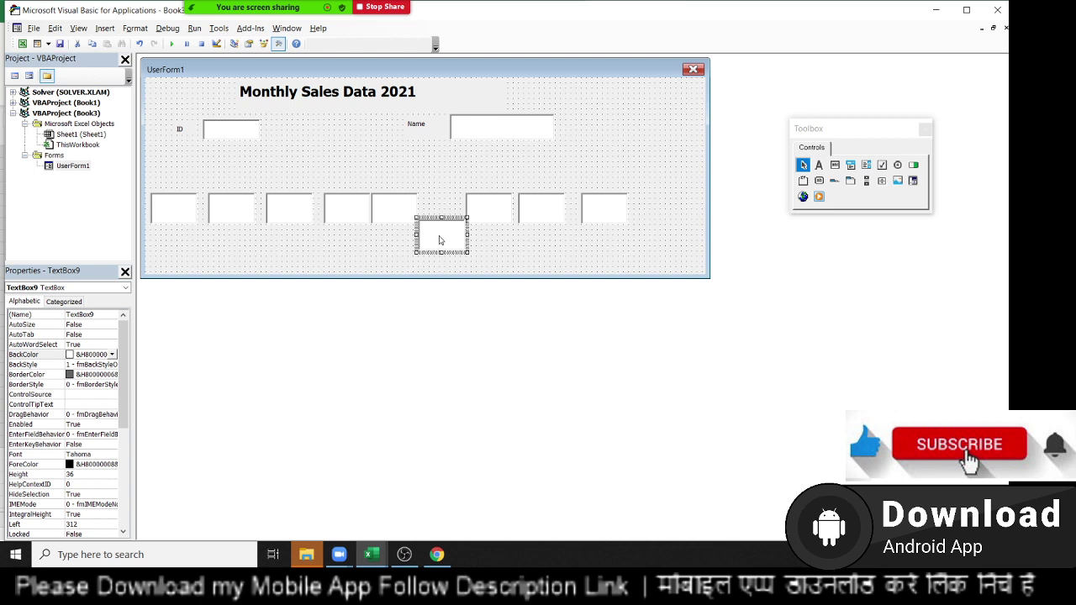
drag(443, 243, 443, 215)
click(437, 243)
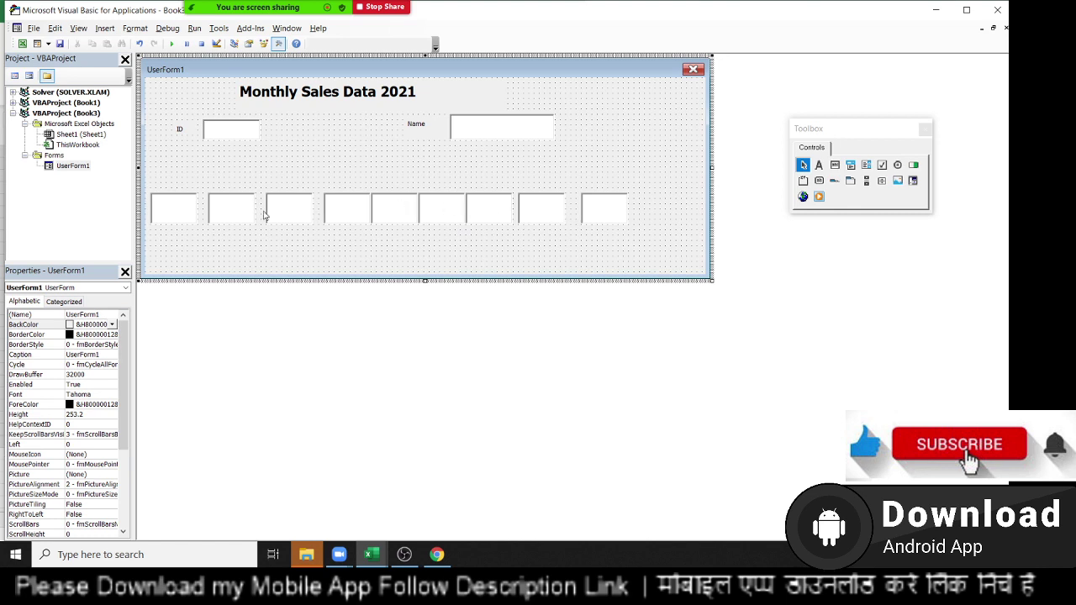
Select the two extra textboxes at the right end of the row
click(599, 220)
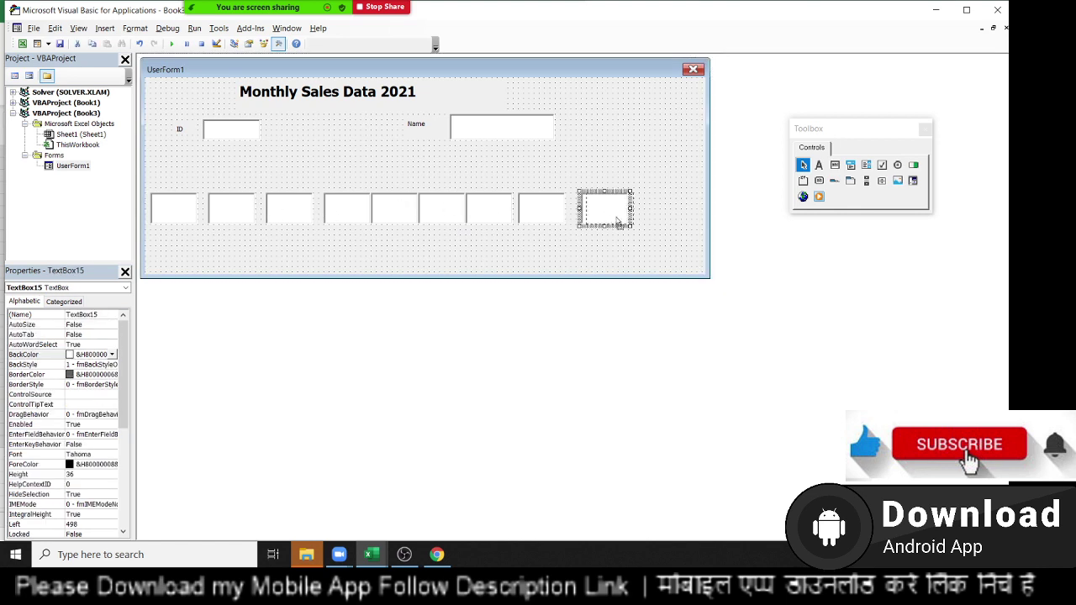
ctrl+click(535, 217)
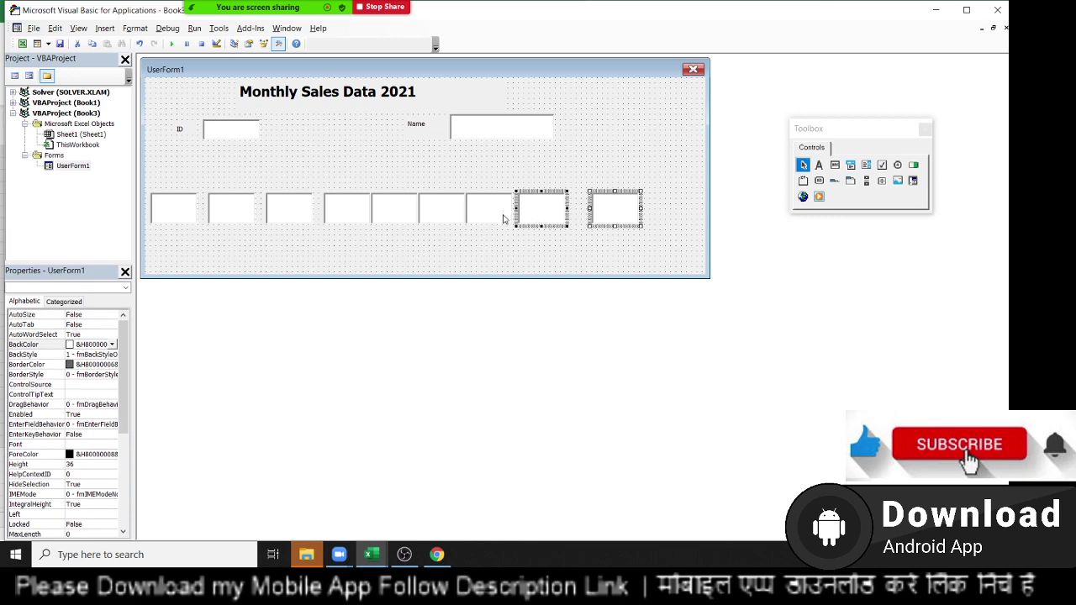
ctrl+click(479, 216)
ctrl+click(446, 215)
ctrl+click(409, 215)
ctrl+click(362, 217)
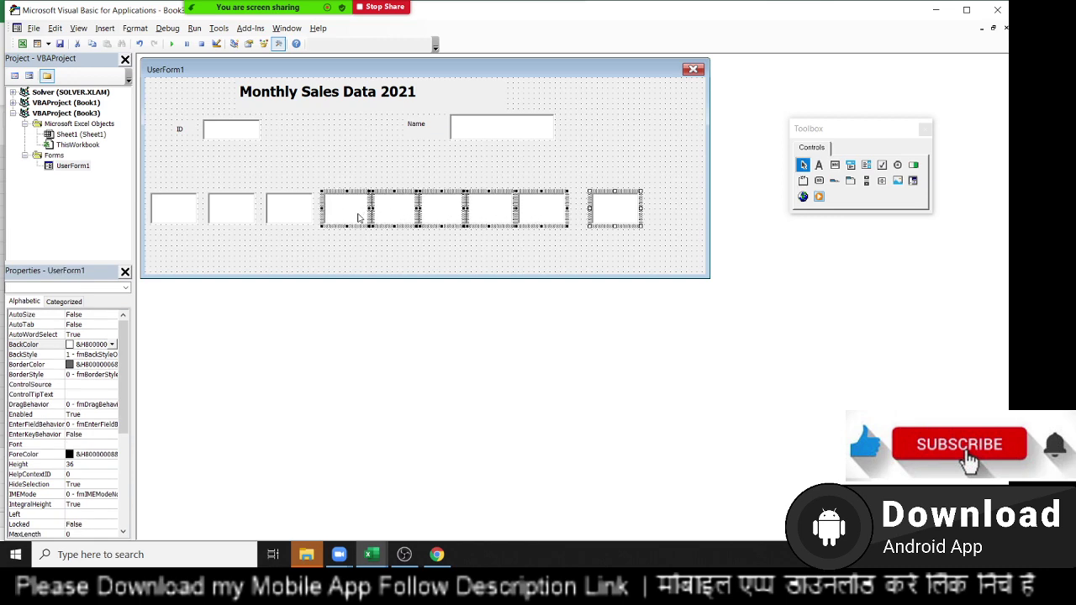
ctrl+click(278, 215)
ctrl+click(246, 214)
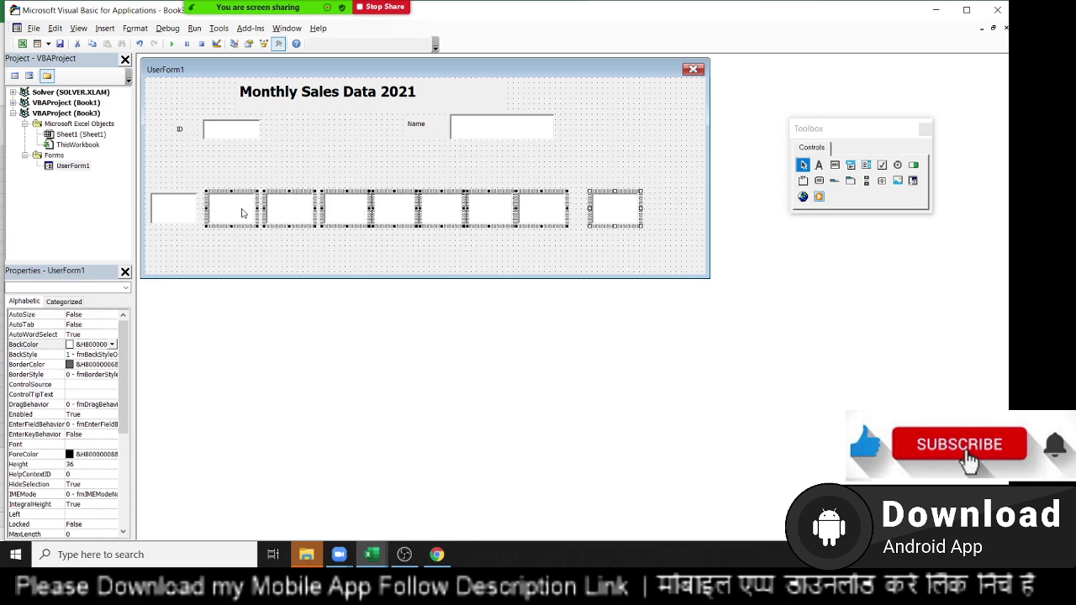
ctrl+click(192, 213)
click(307, 256)
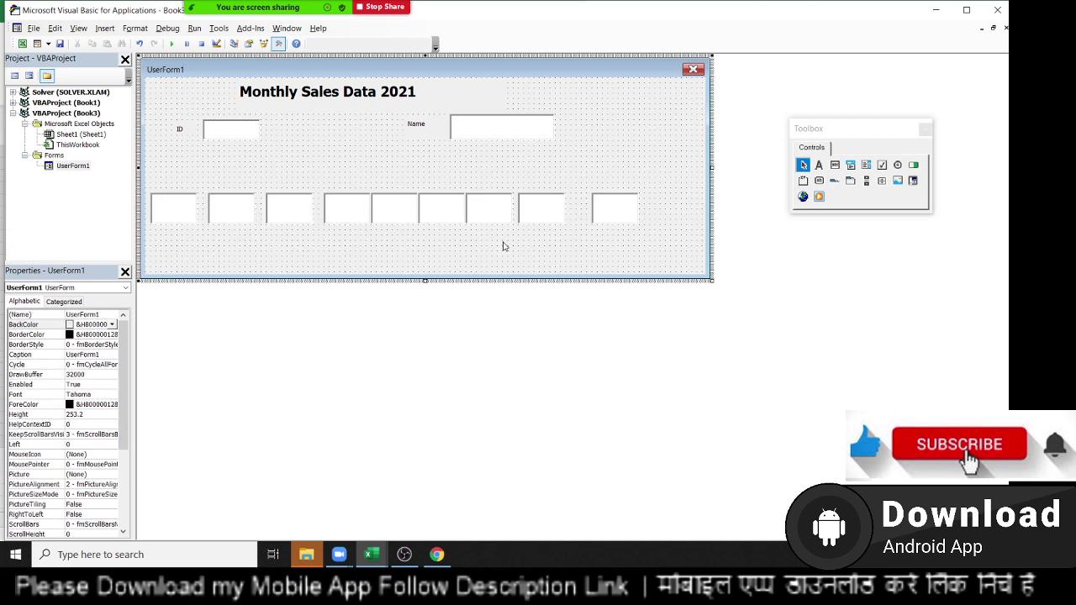
click(555, 219)
ctrl+click(624, 227)
Delete the two extra textboxes and select the remaining seven text boxes
key(Delete)
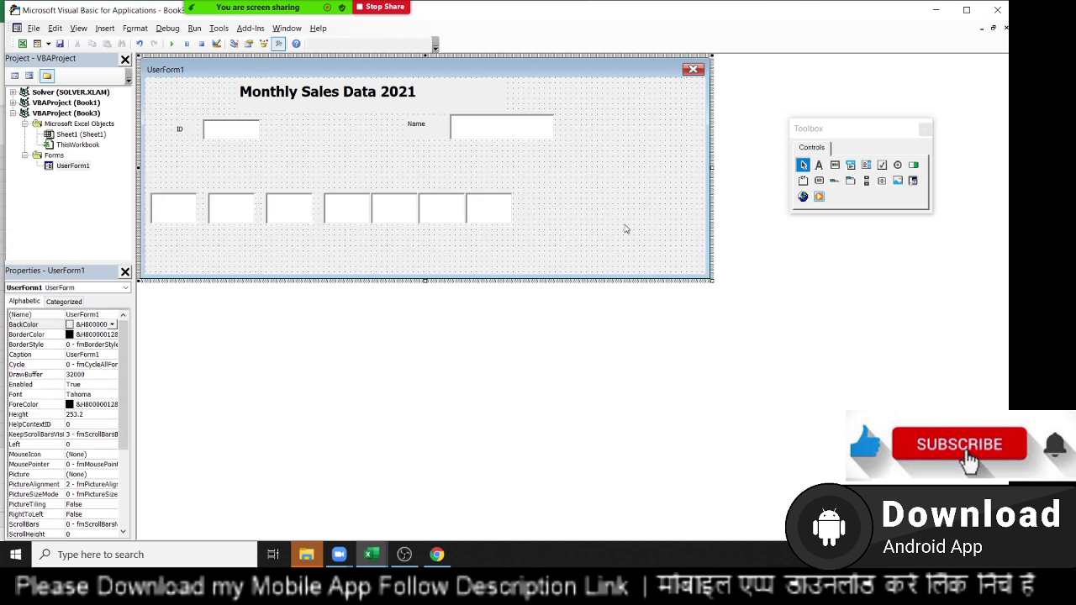
click(489, 214)
ctrl+click(451, 216)
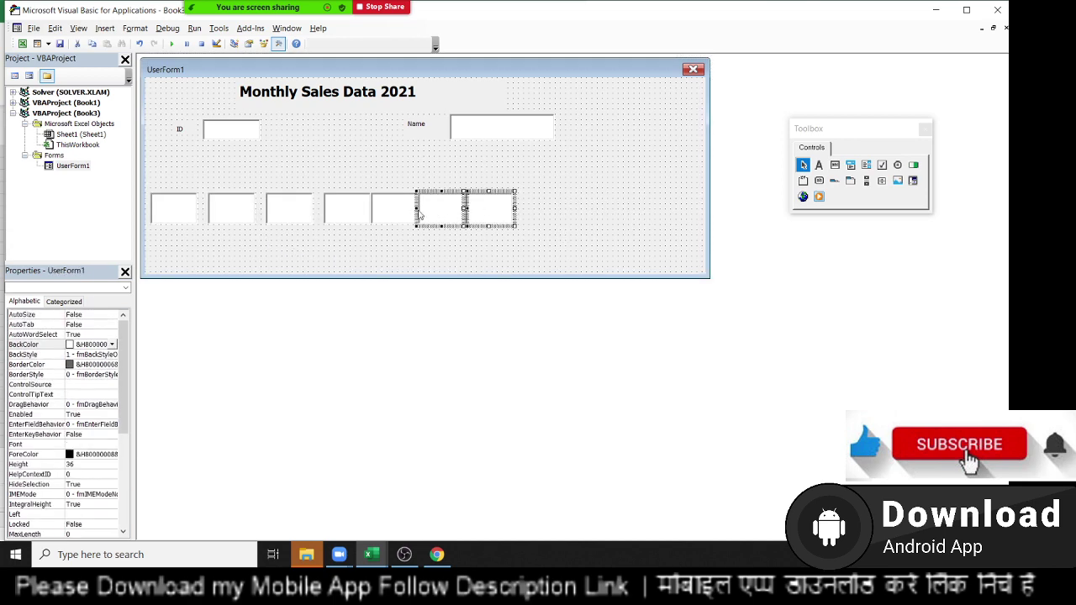
ctrl+click(398, 213)
ctrl+click(357, 212)
ctrl+click(301, 211)
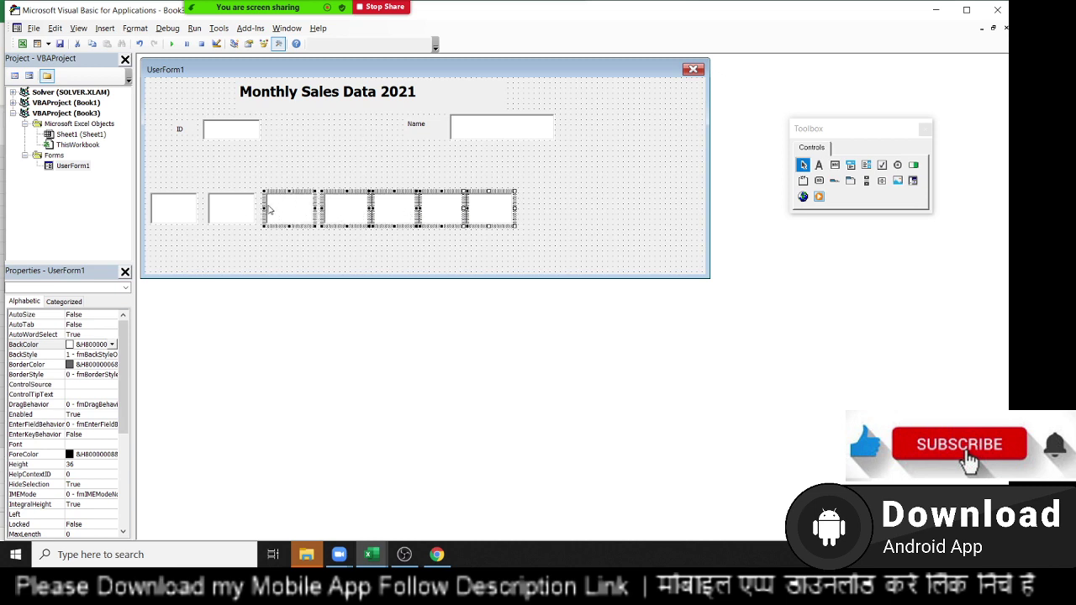
ctrl+click(240, 202)
ctrl+click(158, 212)
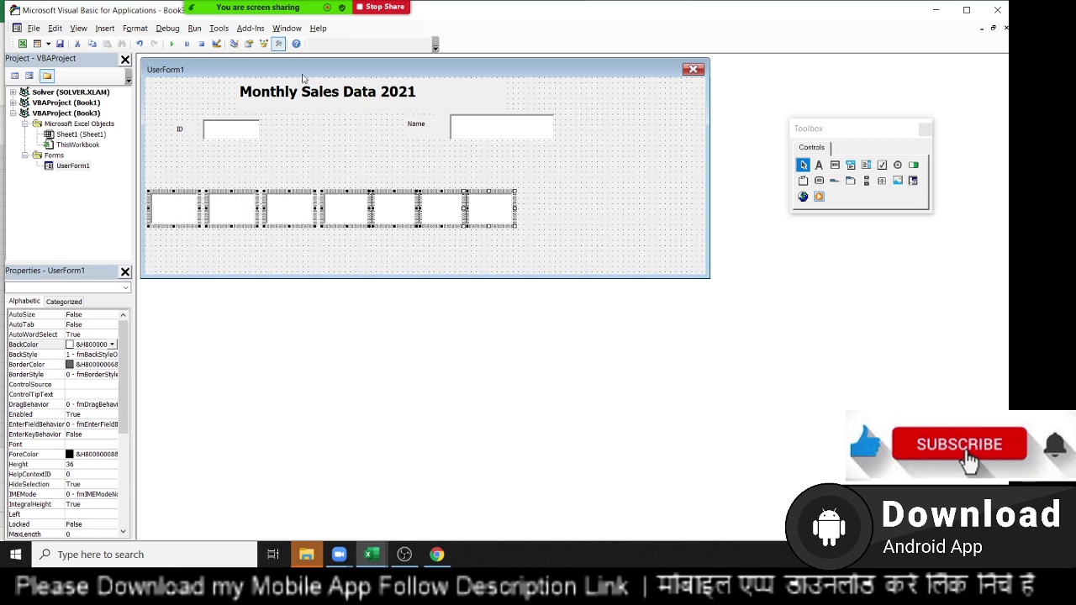
Make the seven boxes' horizontal spacing equal and narrow the form to fit them
click(134, 28)
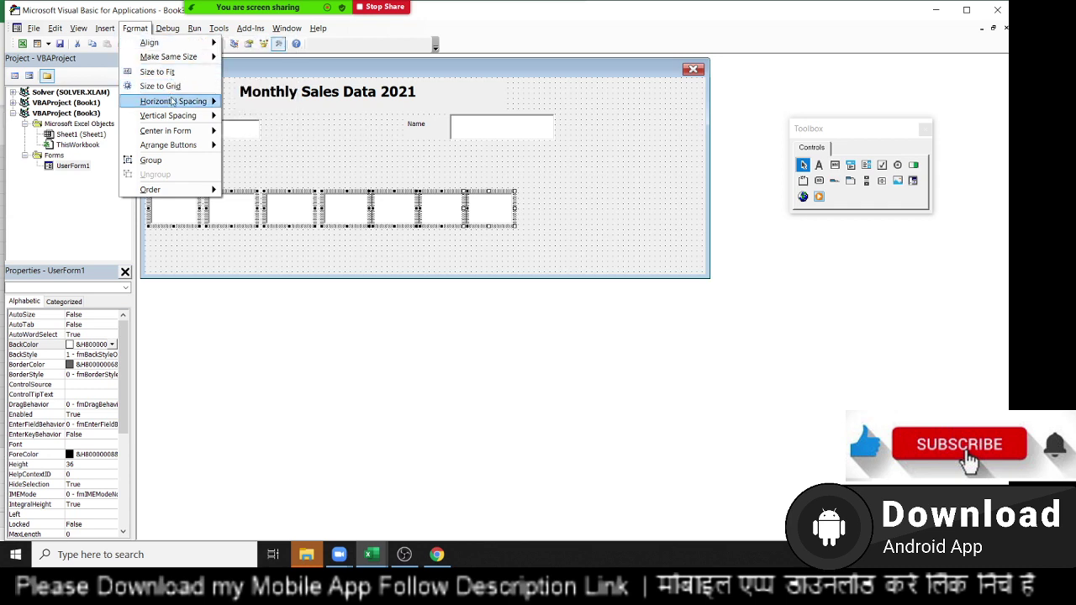
mouse_move(174, 102)
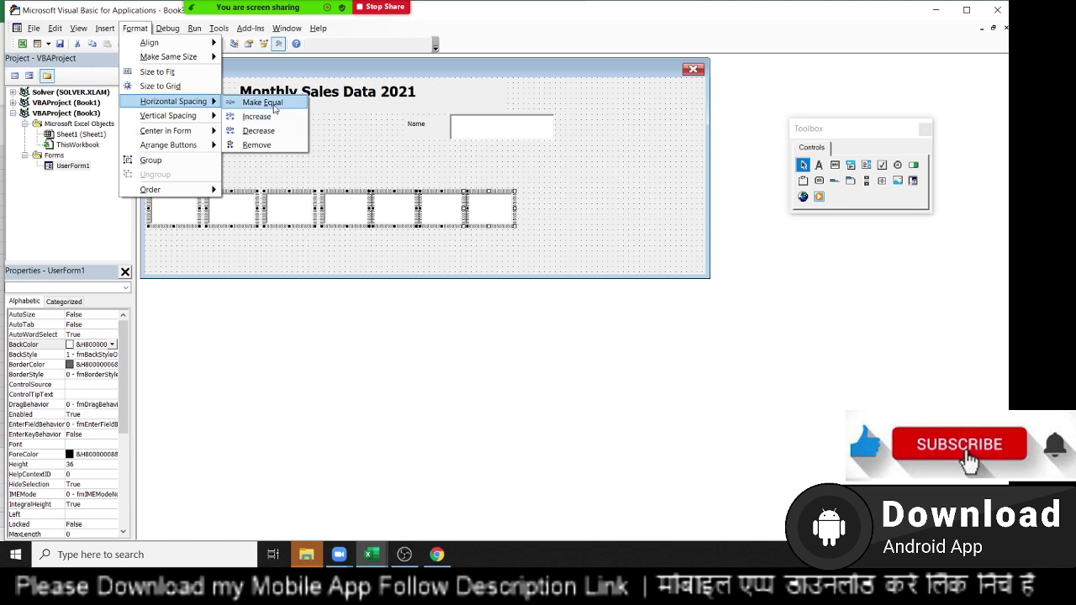
click(274, 102)
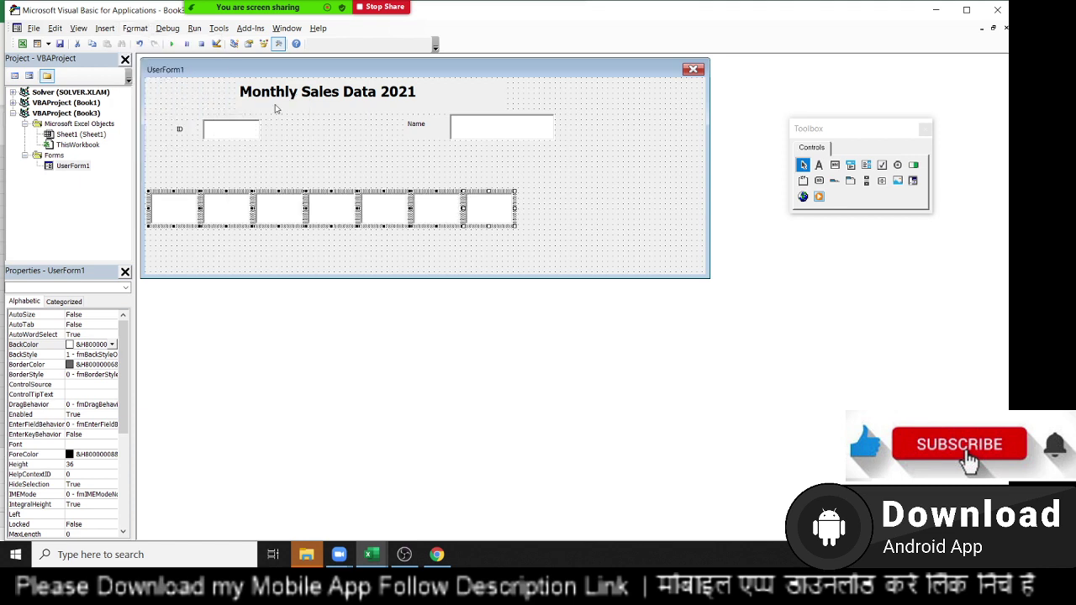
click(419, 248)
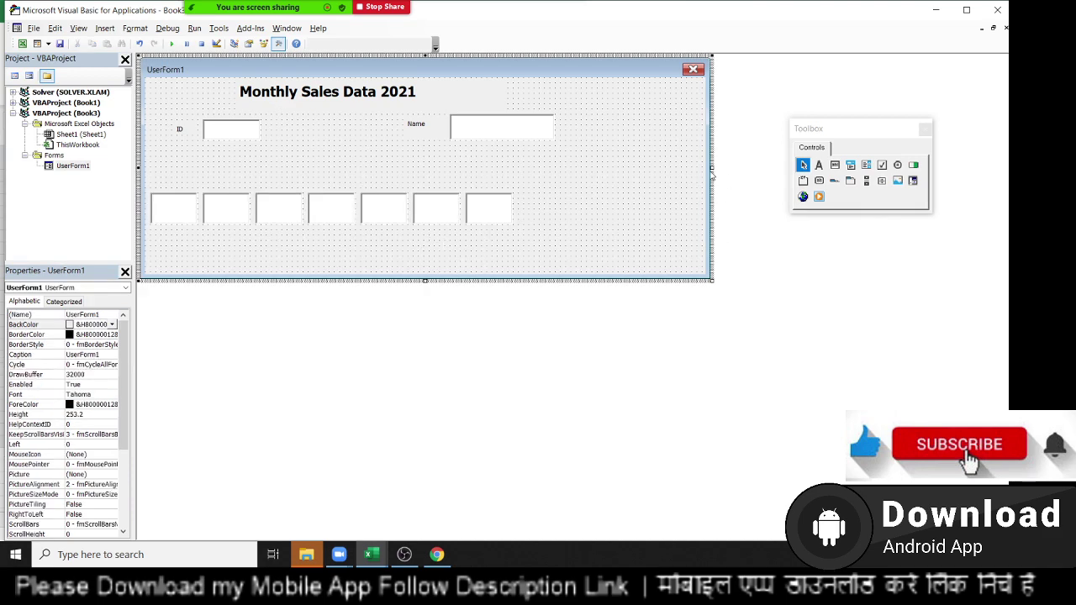
drag(712, 166, 576, 166)
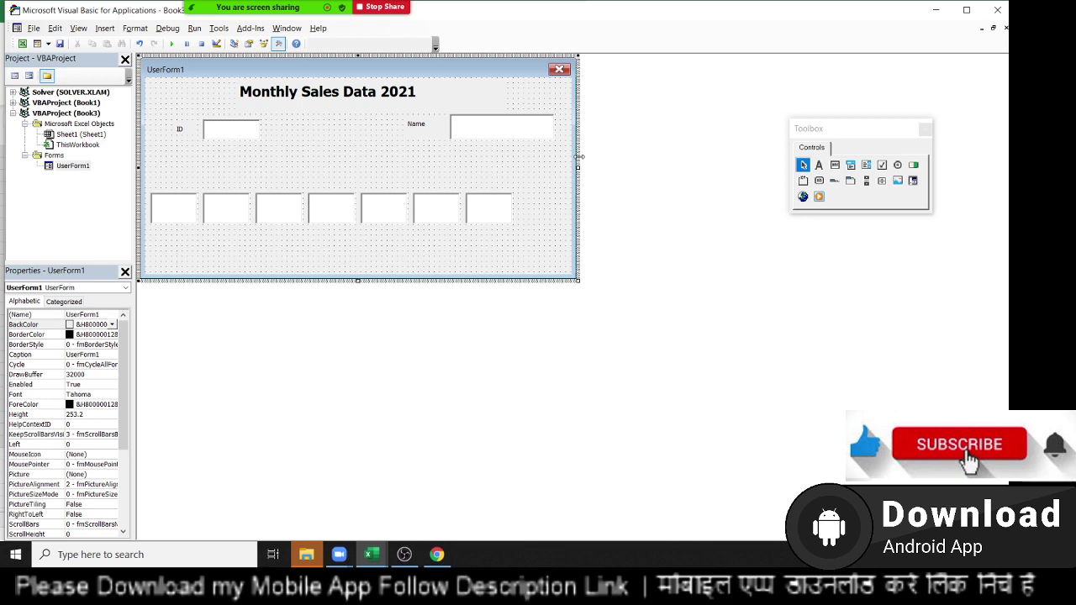
Draw labels captioned JAN and FEB above the first two text boxes
click(818, 167)
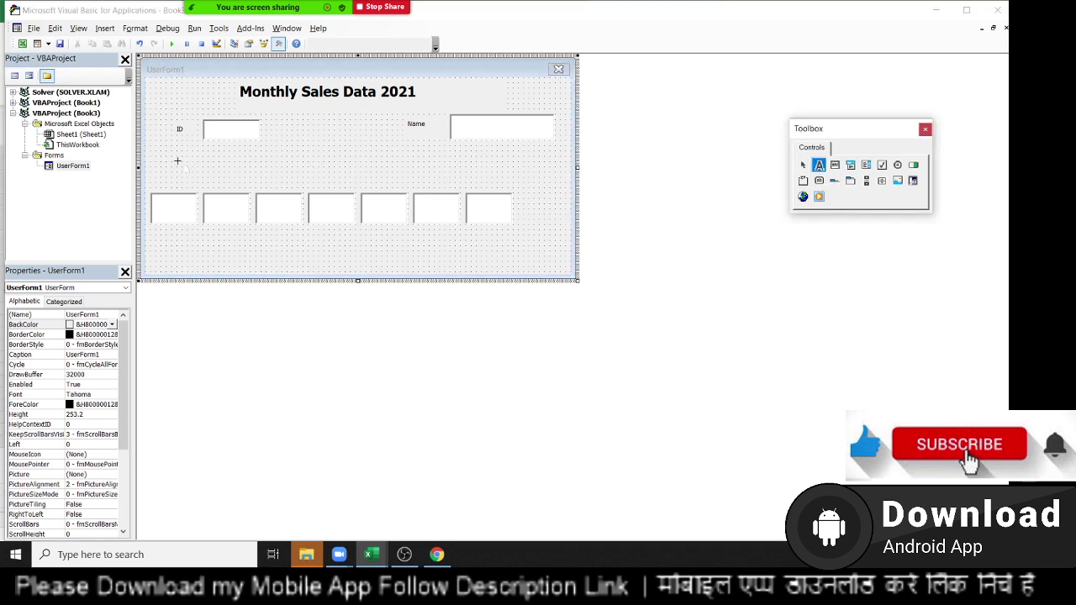
drag(153, 169, 195, 190)
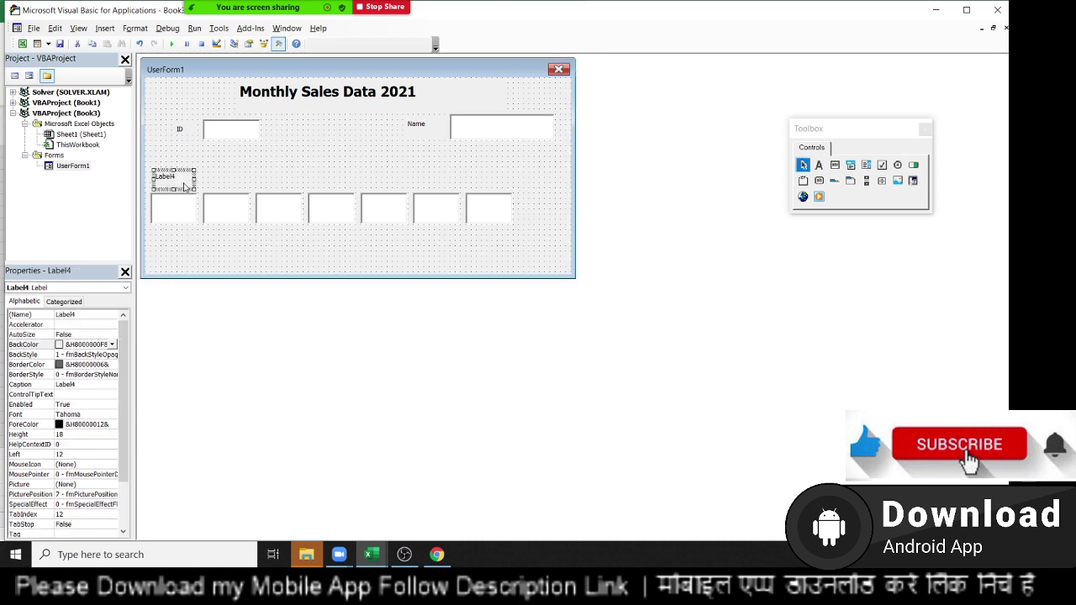
click(183, 181)
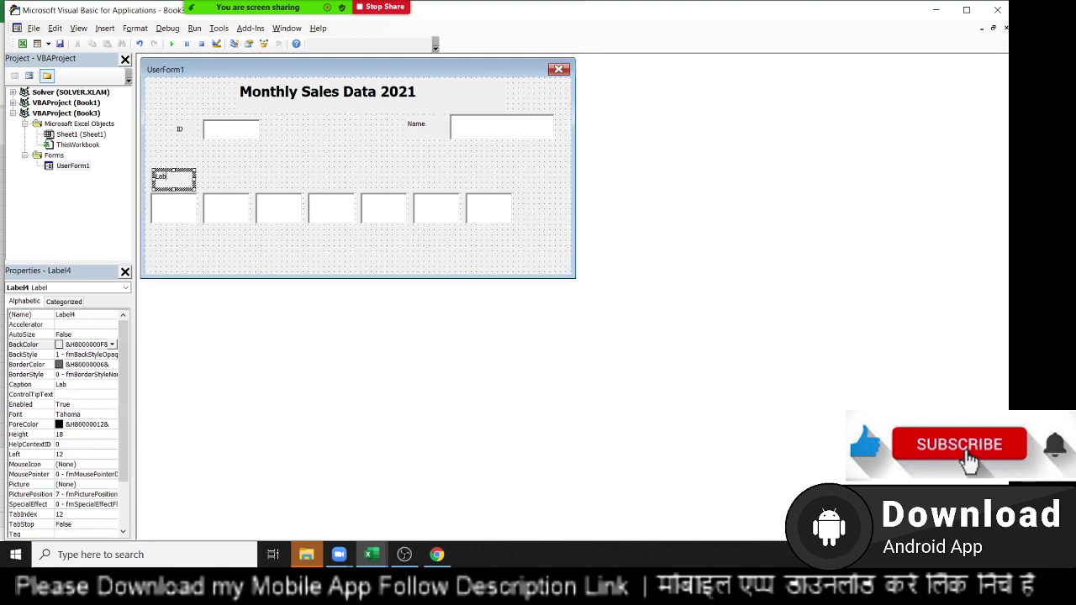
key(BackSpace)
key(BackSpace)
key(BackSpace)
click(220, 184)
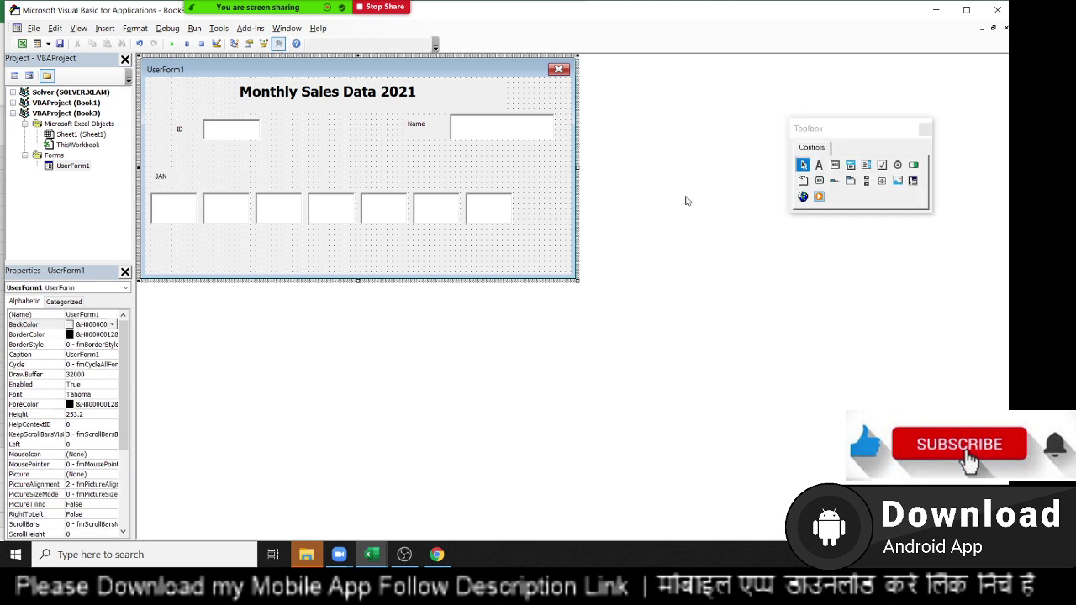
click(819, 165)
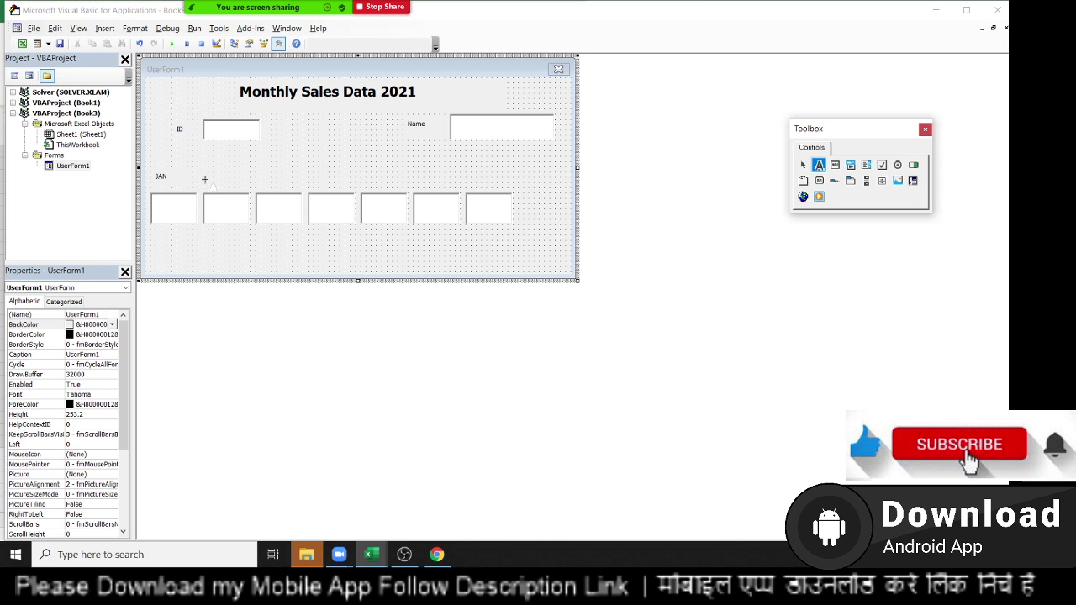
drag(200, 175, 238, 191)
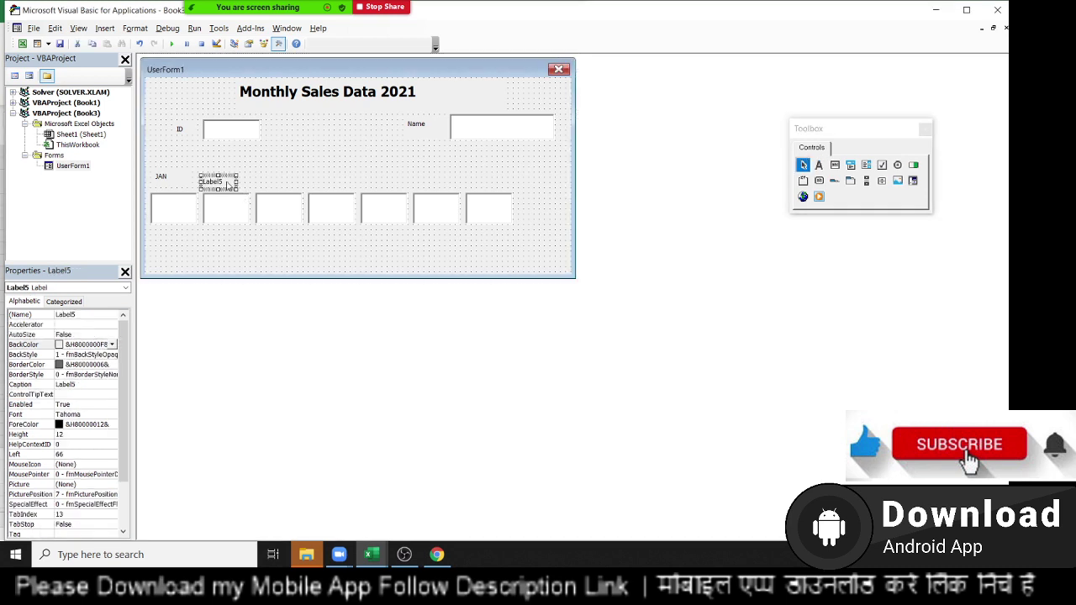
click(227, 185)
key(BackSpace)
key(BackSpace)
key(BackSpace)
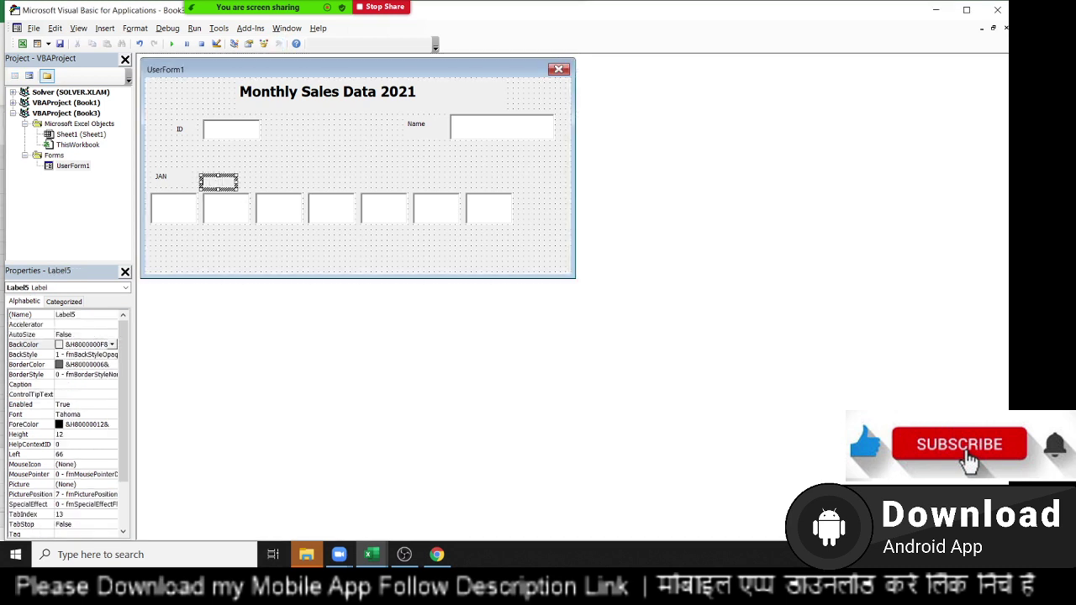
click(277, 173)
Copy the label to add MAR and APR captions above the third and fourth boxes
click(185, 183)
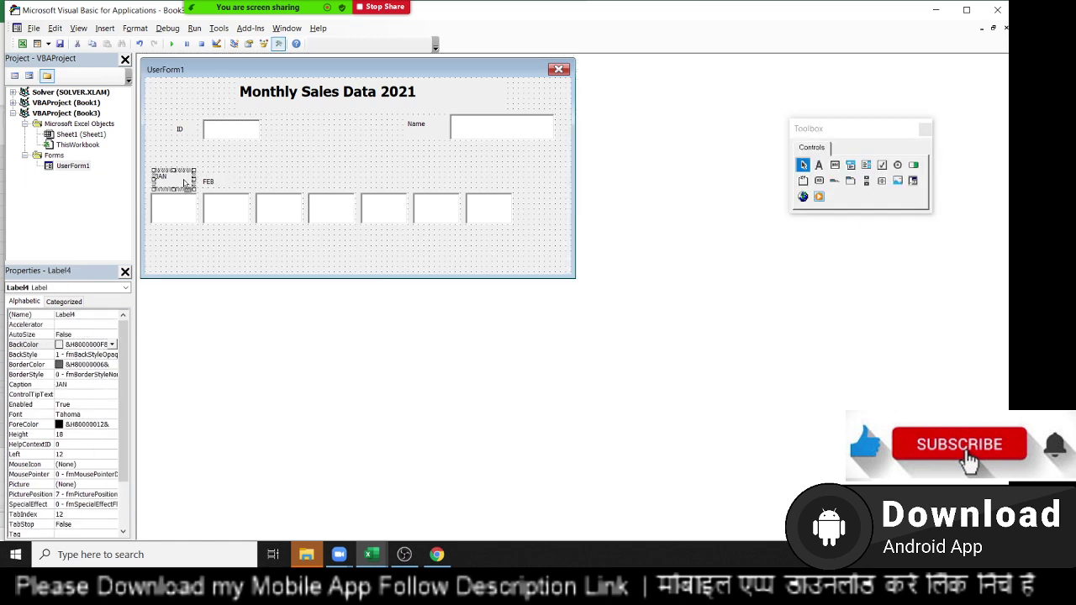
drag(184, 188, 276, 184)
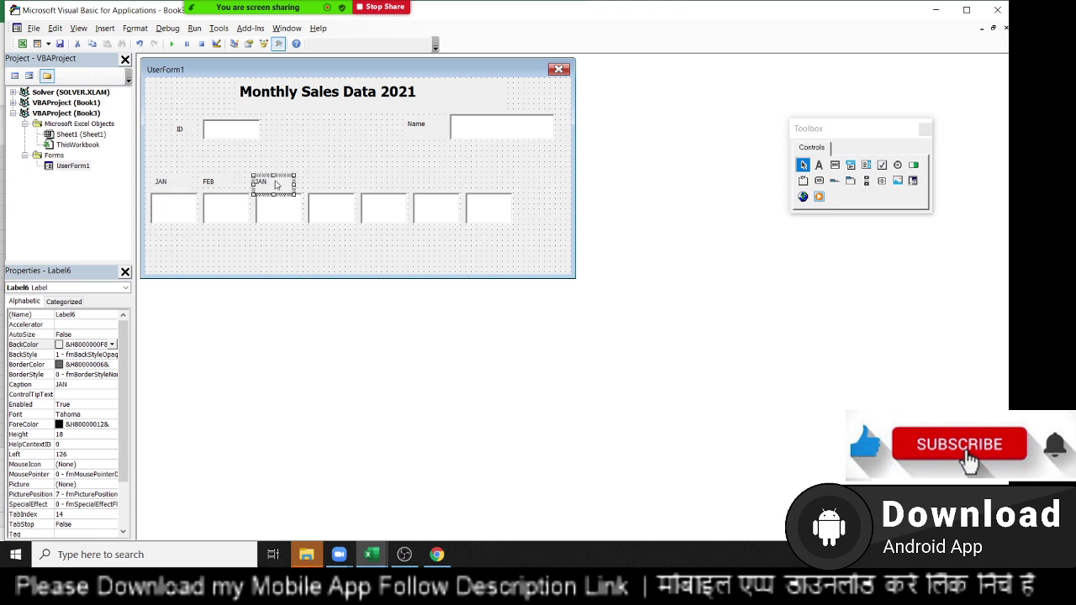
click(274, 184)
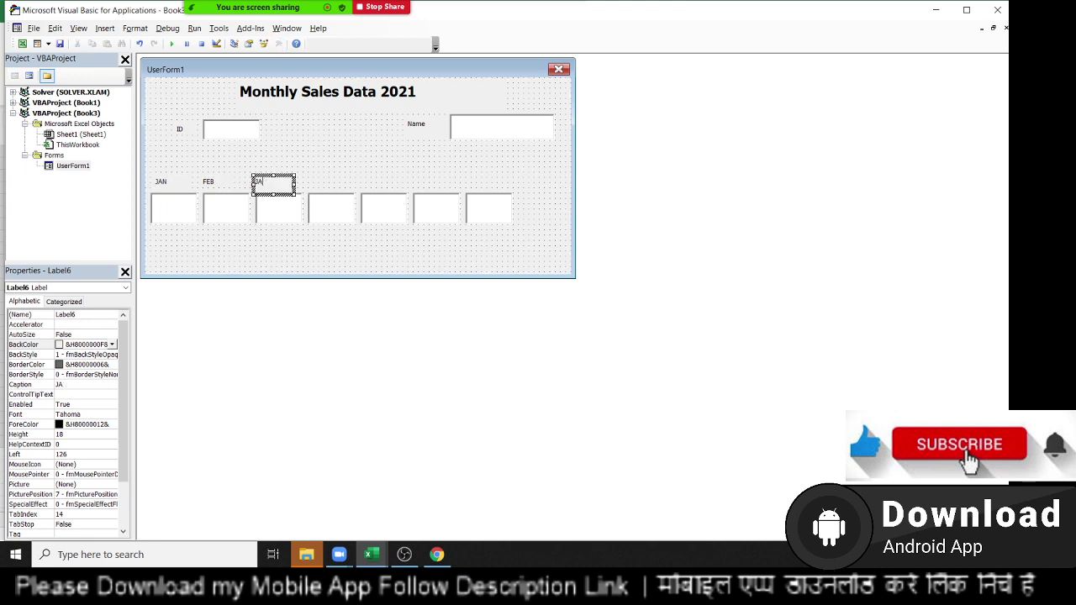
key(BackSpace)
key(BackSpace)
click(327, 180)
mouse_move(290, 190)
mouse_down()
mouse_move(340, 198)
mouse_move(336, 190)
mouse_up()
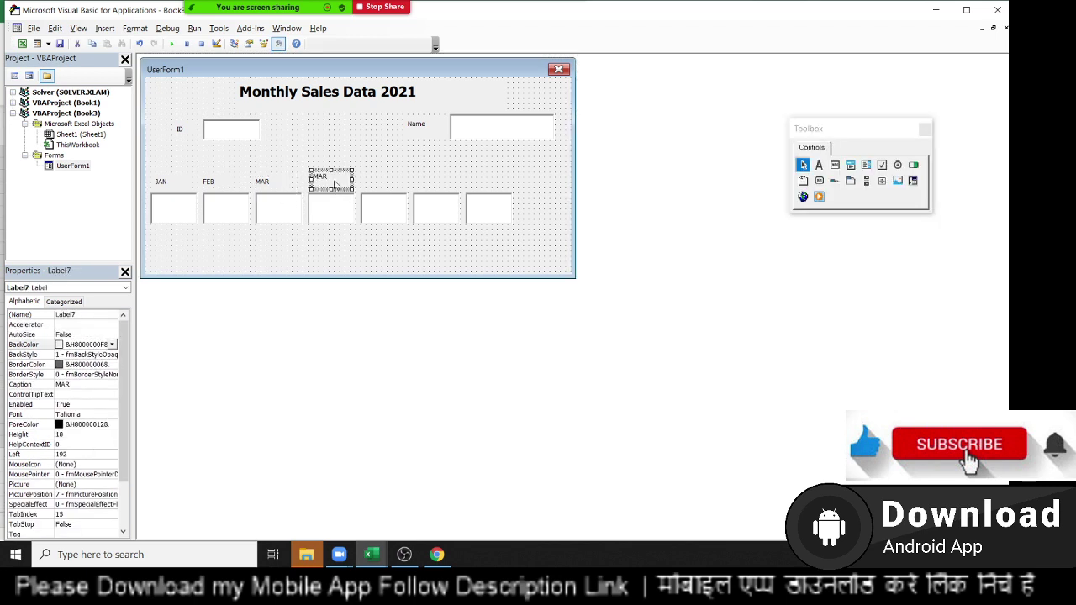
click(335, 181)
key(BackSpace)
key(BackSpace)
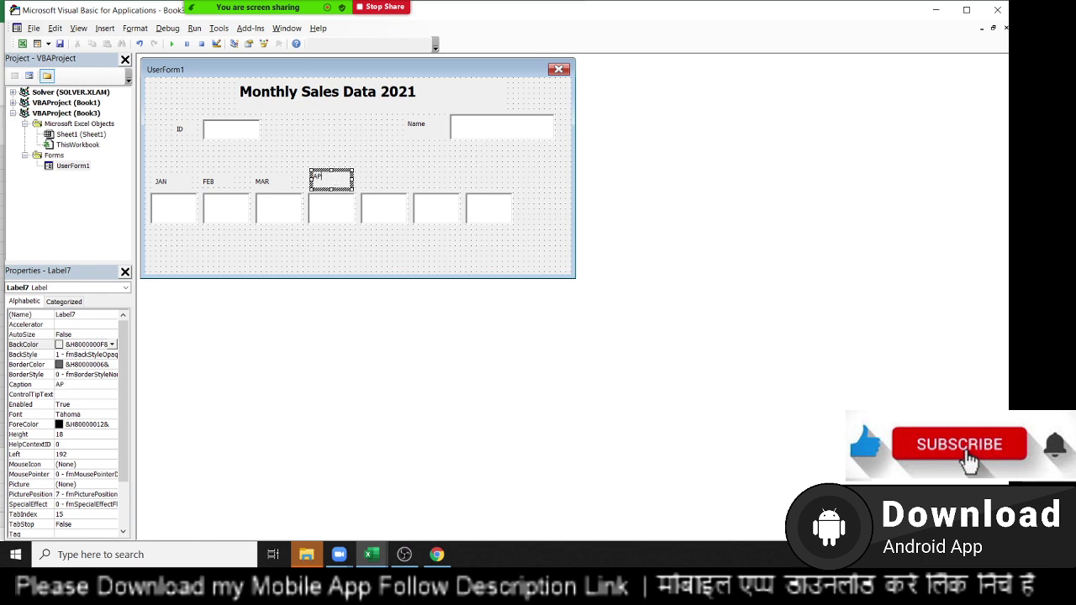
Copy labels for May, Jun and Jul above the last three text boxes
click(373, 187)
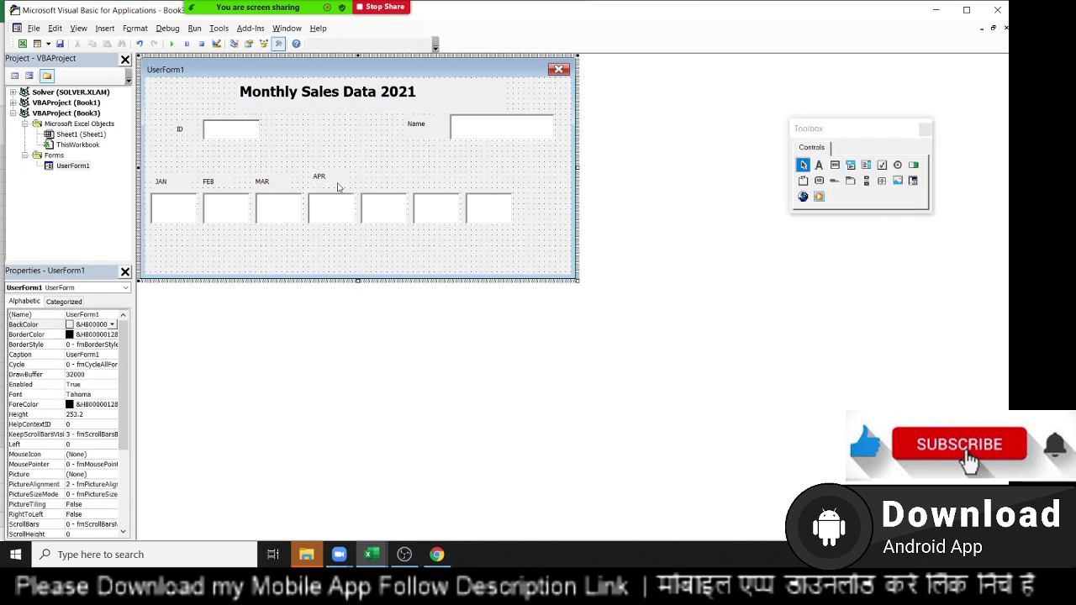
drag(340, 183, 391, 188)
click(391, 186)
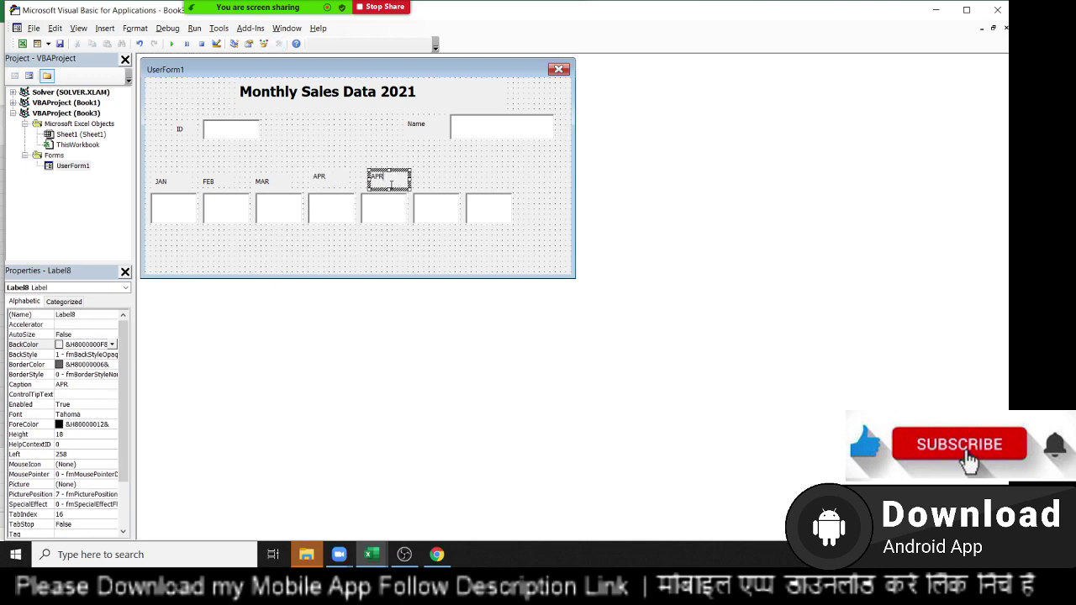
key(BackSpace)
key(BackSpace)
click(413, 185)
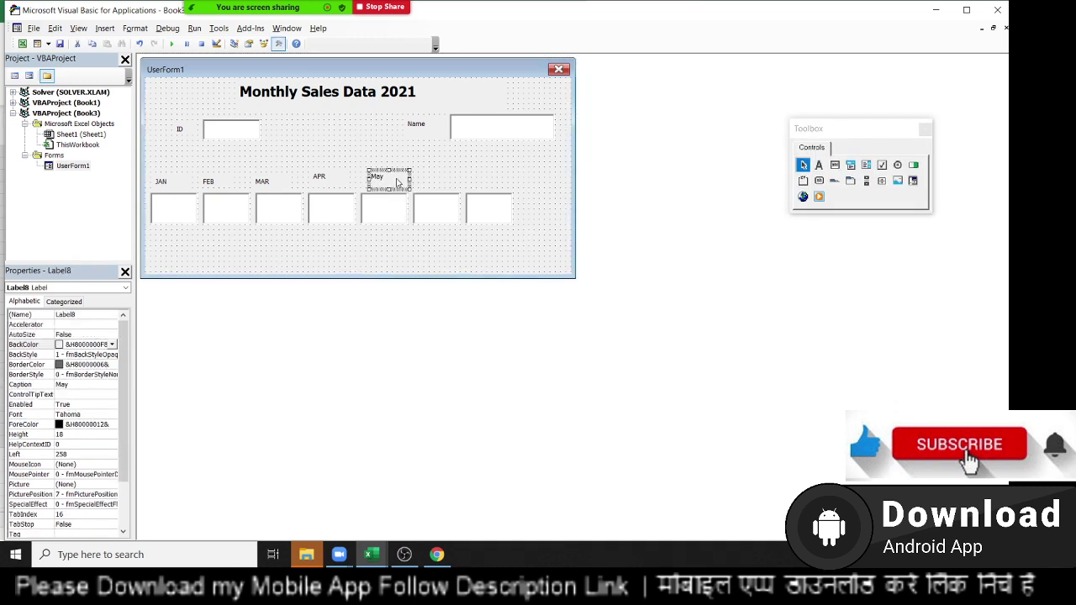
drag(398, 182, 449, 182)
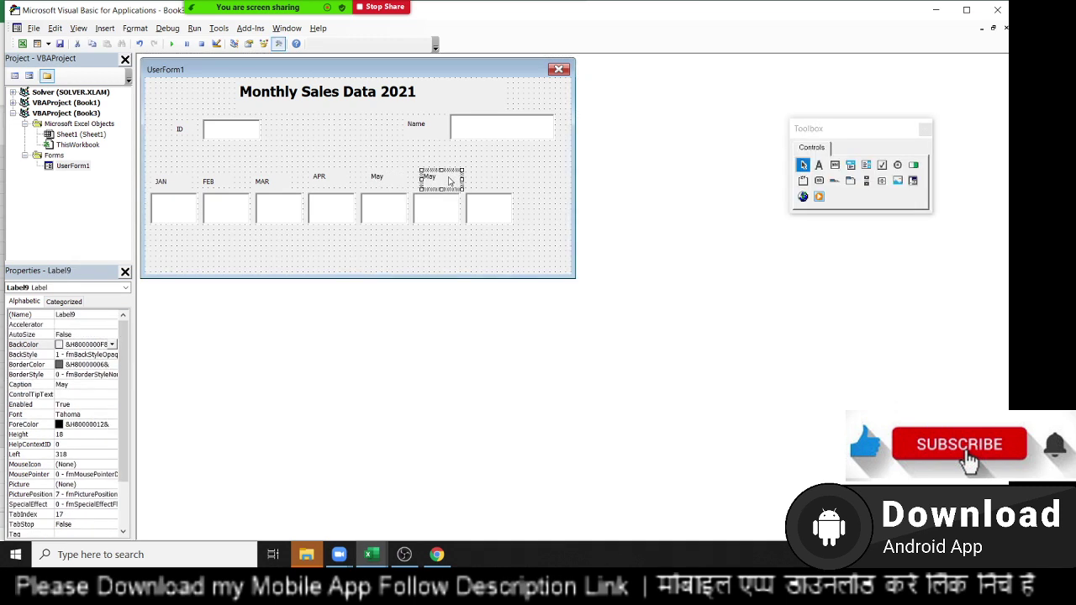
click(449, 179)
key(BackSpace)
key(BackSpace)
text(Jun)
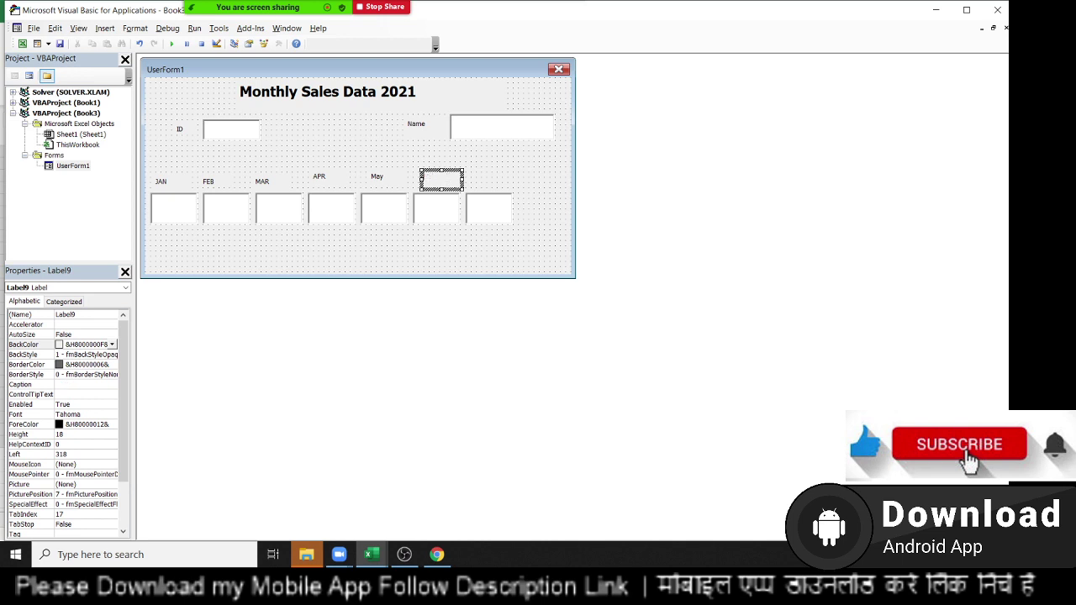
click(476, 182)
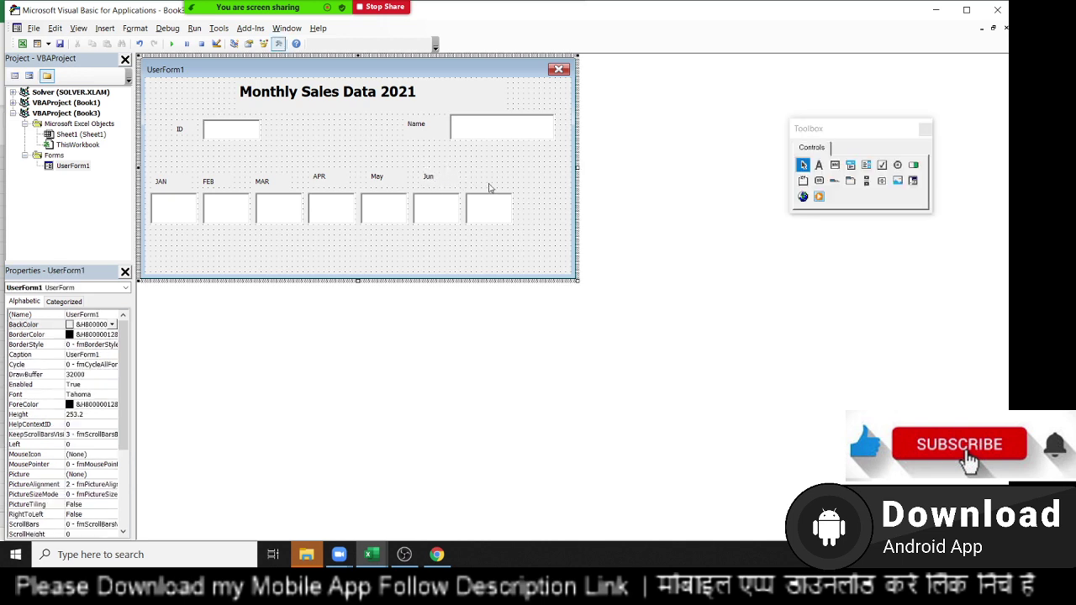
click(430, 182)
ctrl+drag(447, 180, 489, 182)
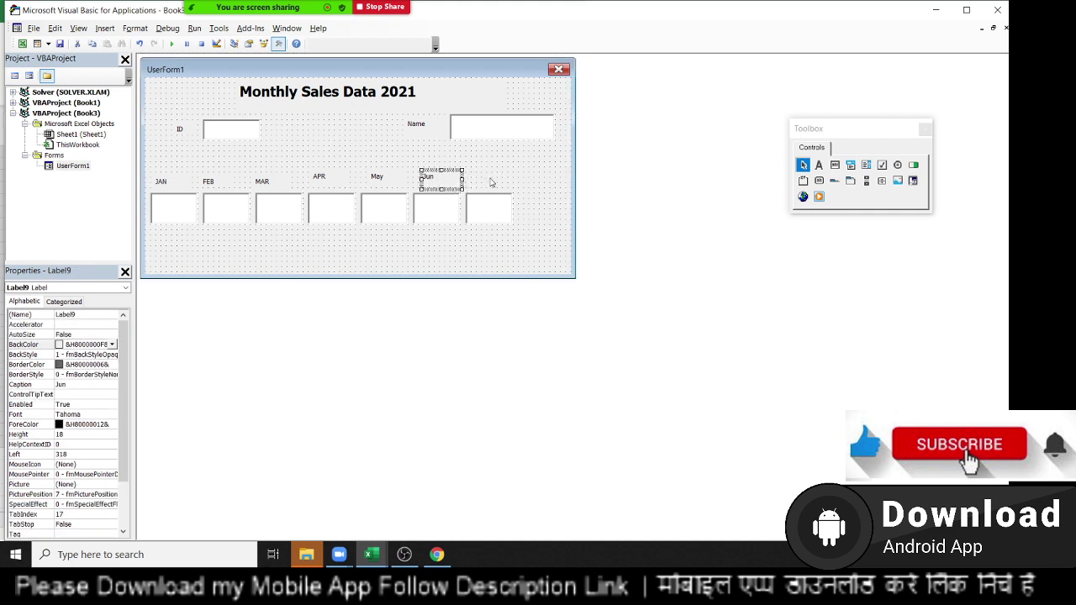
click(503, 185)
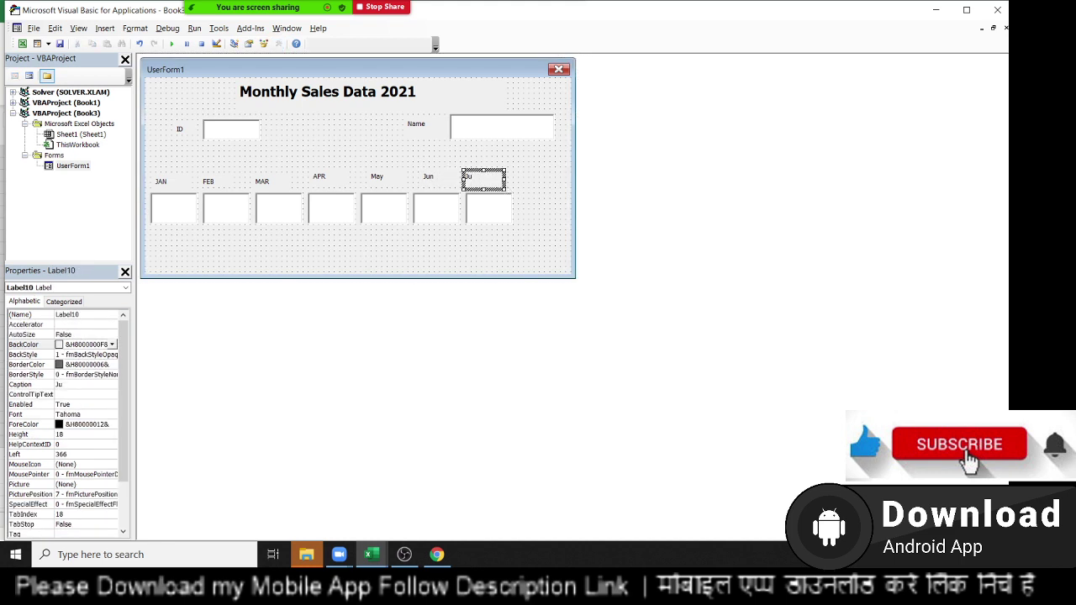
Finish the Jul label and align all seven month labels by their tops
click(488, 231)
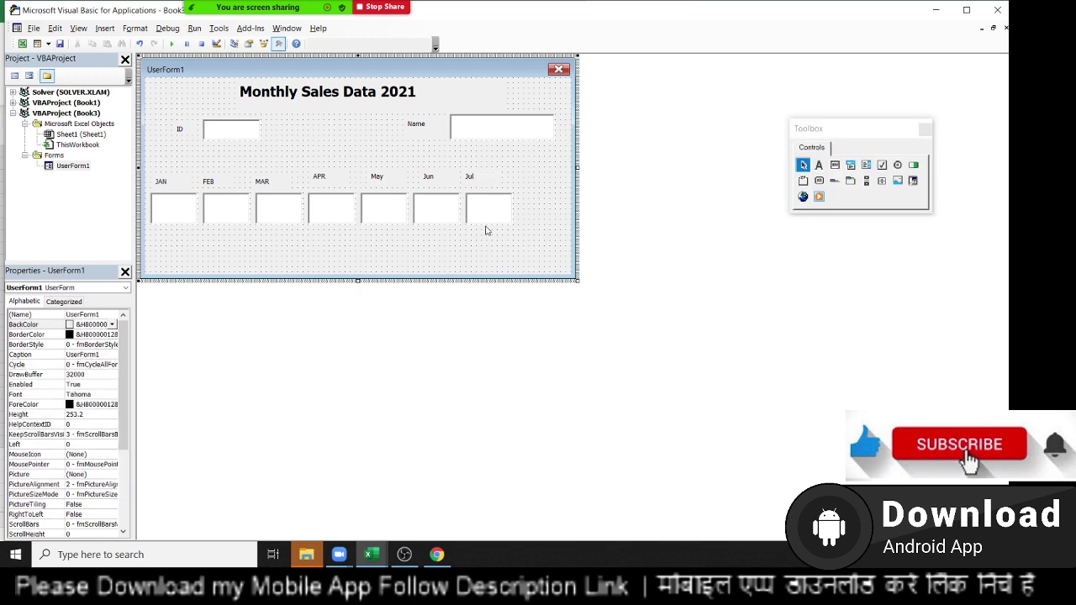
click(479, 181)
ctrl+click(442, 178)
ctrl+click(398, 180)
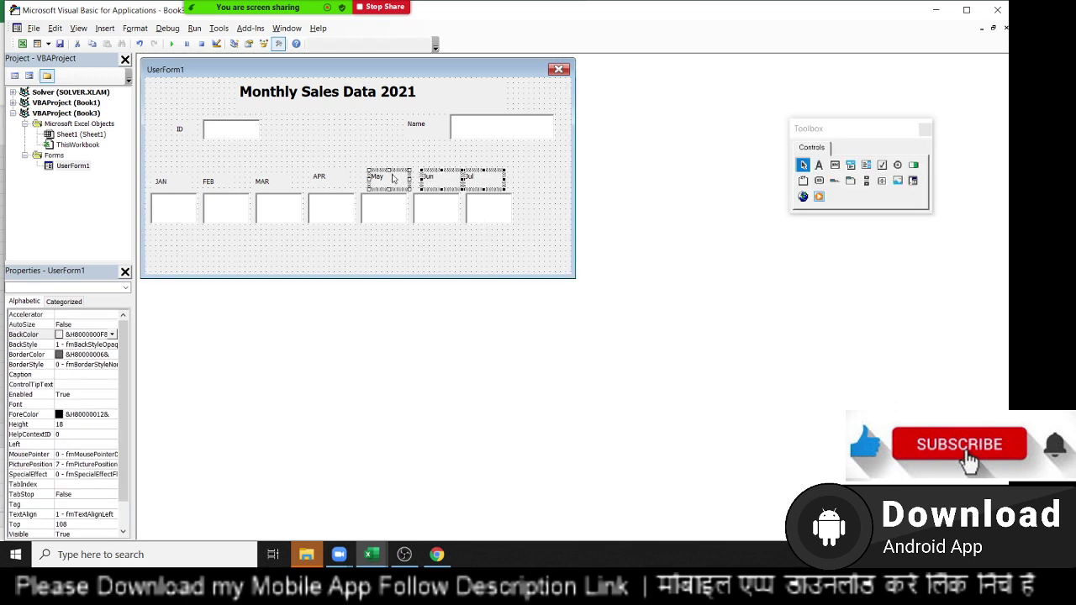
ctrl+click(335, 177)
ctrl+click(284, 182)
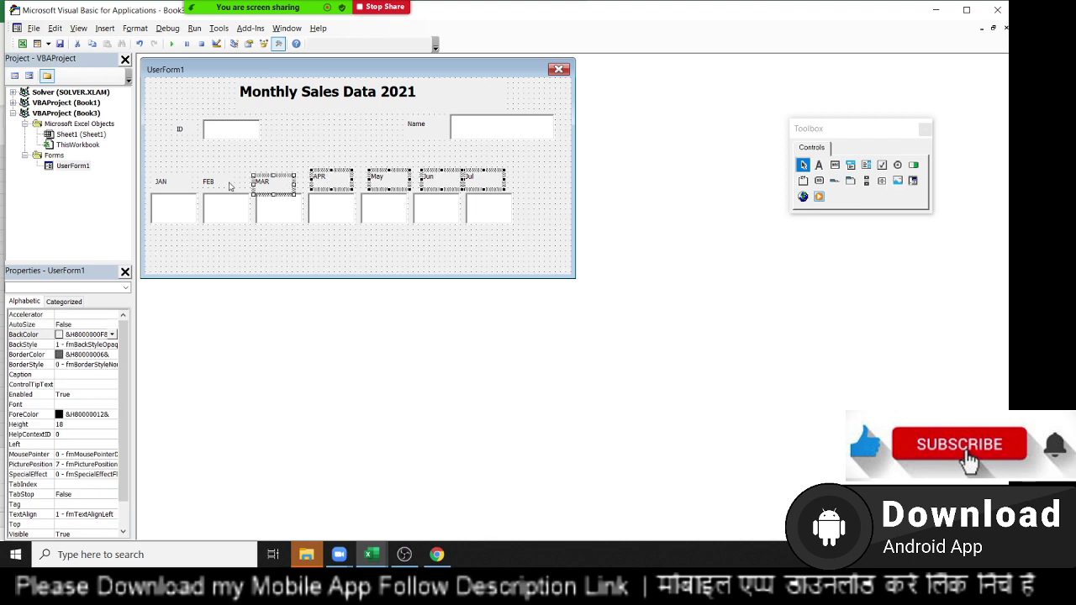
ctrl+click(231, 185)
ctrl+click(162, 183)
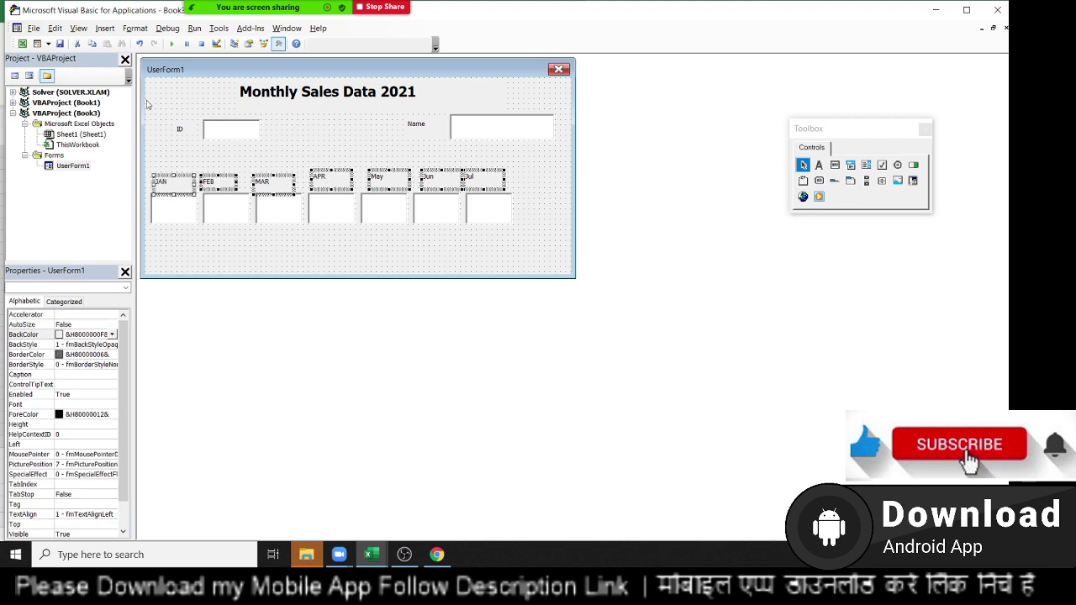
click(135, 27)
mouse_move(155, 47)
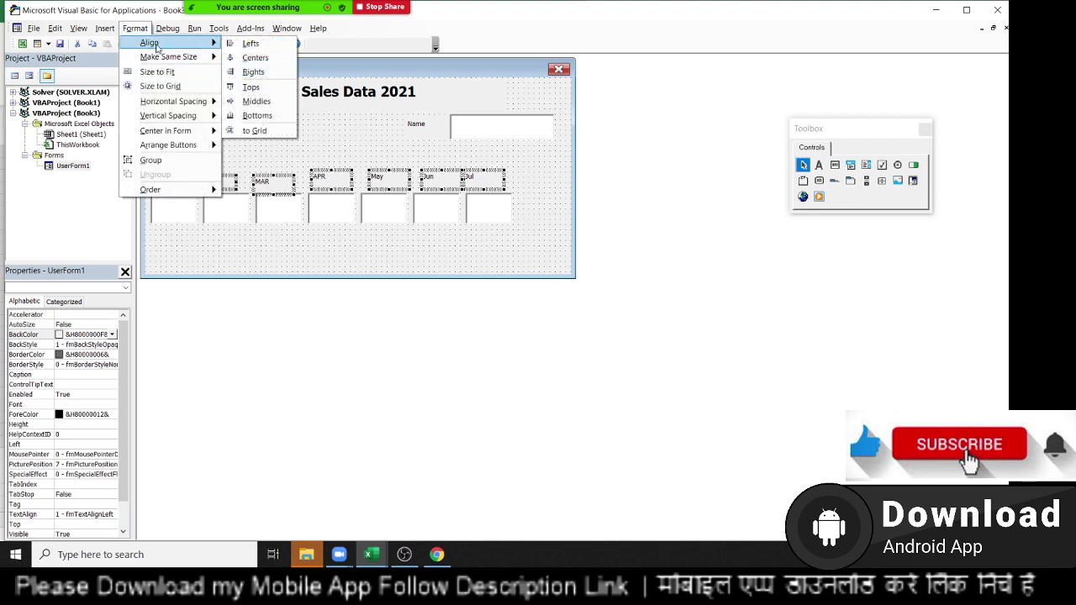
click(272, 87)
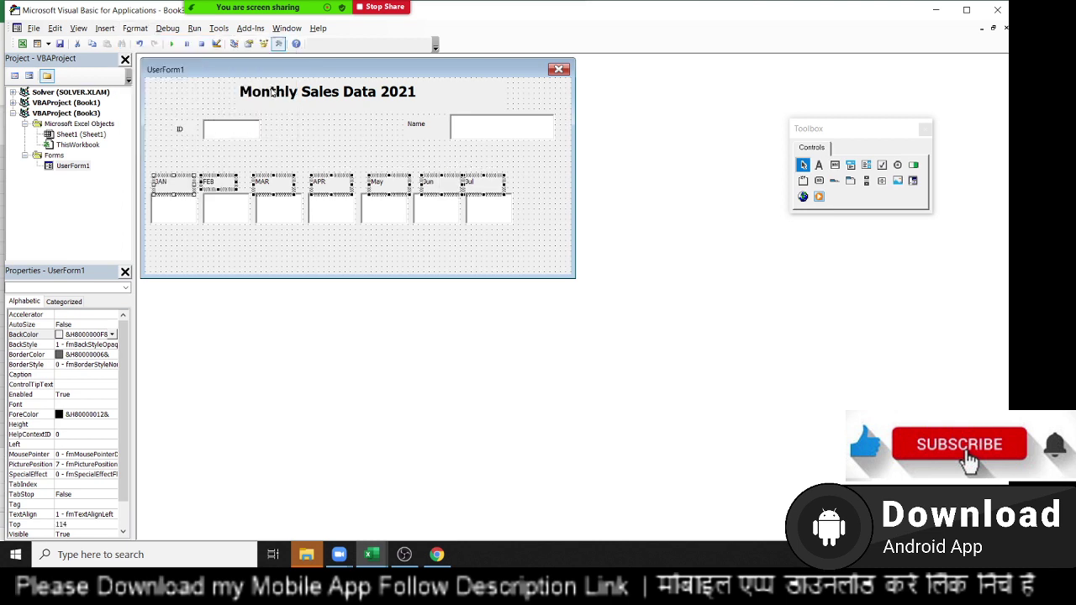
Draw a new command button beside the ID box
click(409, 236)
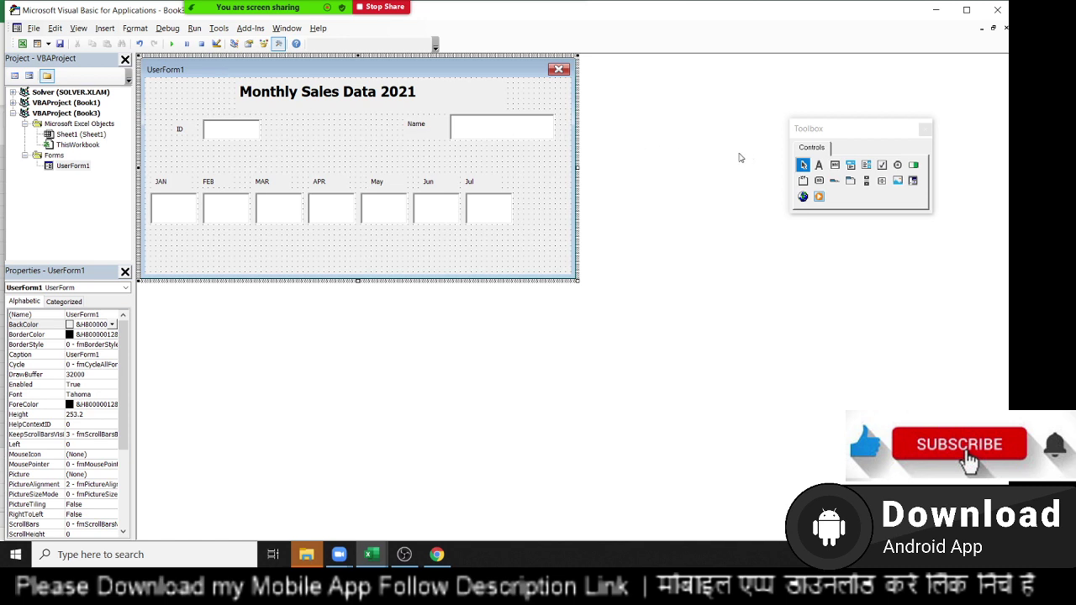
click(819, 181)
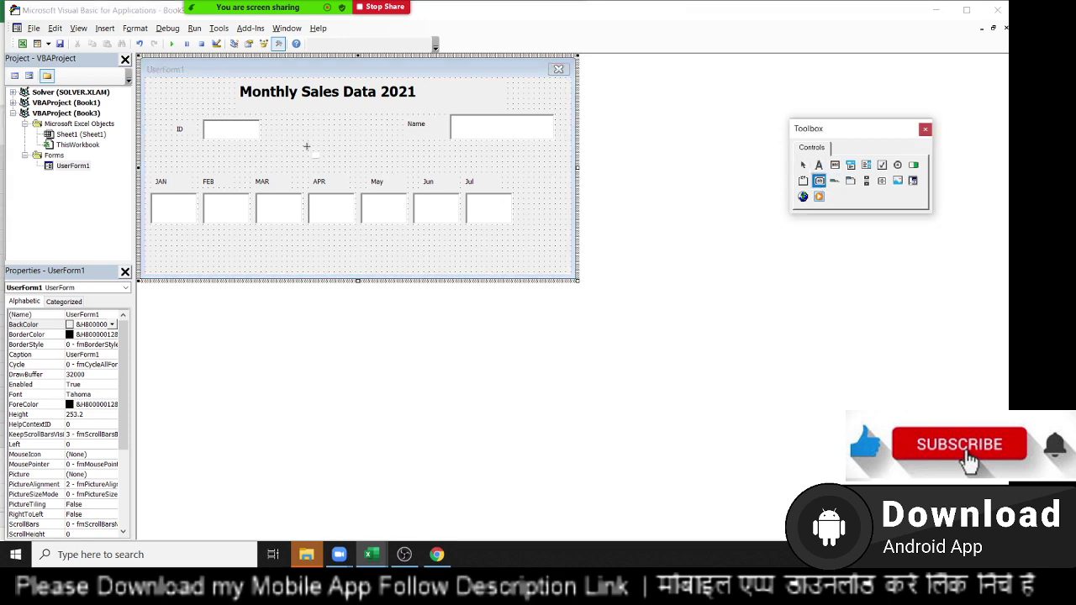
drag(276, 120, 309, 142)
Change the new button's caption to Show
click(310, 141)
key(BackSpace)
key(BackSpace)
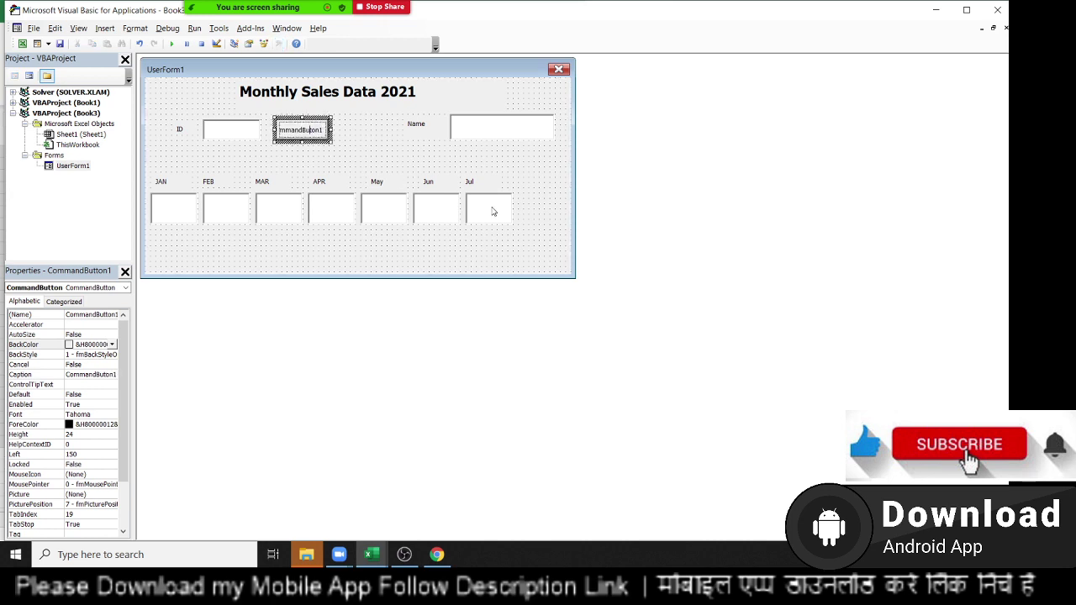
key(BackSpace)
key(BackSpace)
key(BackSpace)
key(BackSpace)
key(BackSpace)
key(BackSpace)
key(BackSpace)
key(BackSpace)
key(BackSpace)
key(BackSpace)
text(ho)
text(w)
click(382, 156)
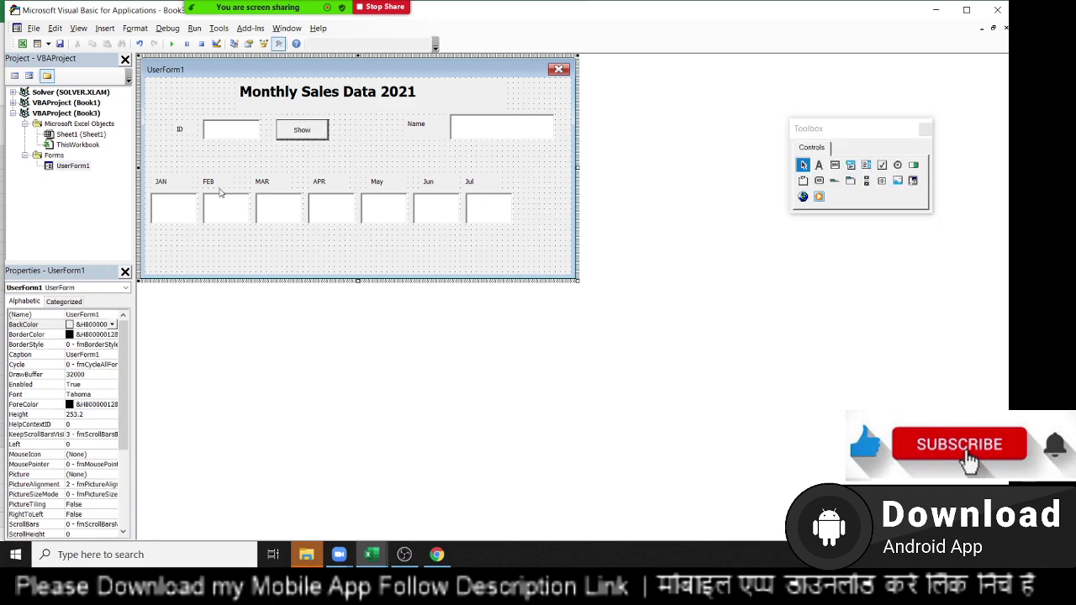
Run the form, enter ID 1, try the Show button, and close the form
click(171, 44)
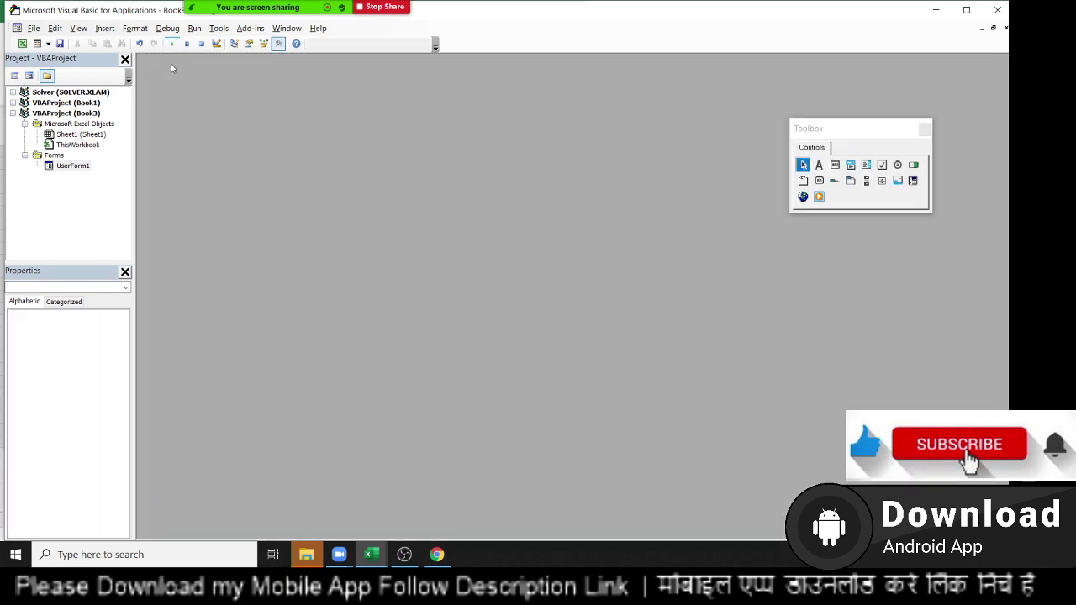
text(1)
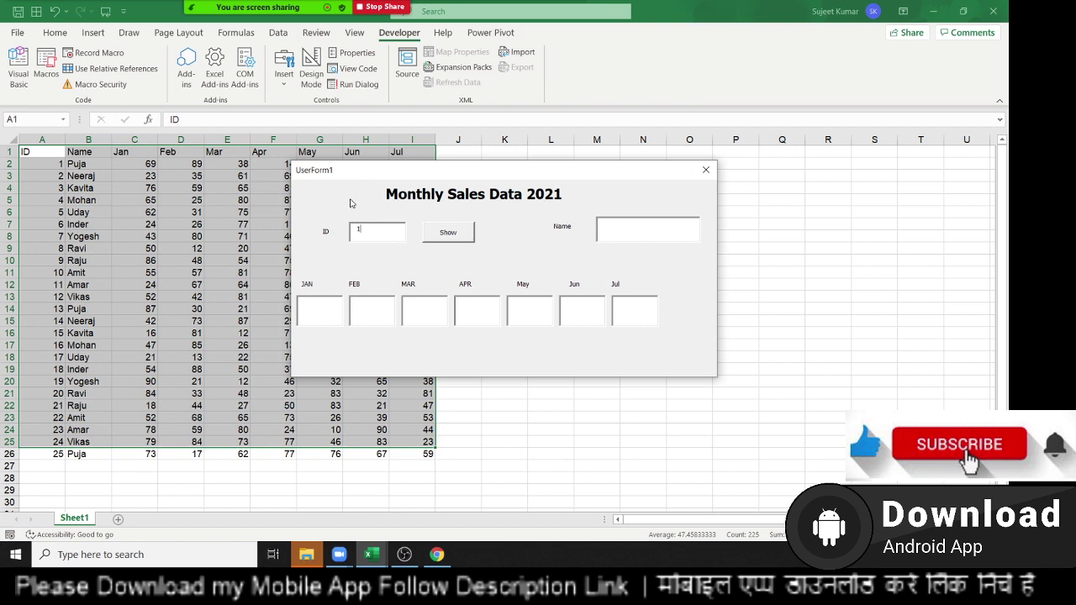
click(441, 238)
click(655, 239)
click(706, 170)
In CommandButton1_Click, add 'Dim id As Long' and 'id = Me.TextBox1.Value'
double_click(317, 129)
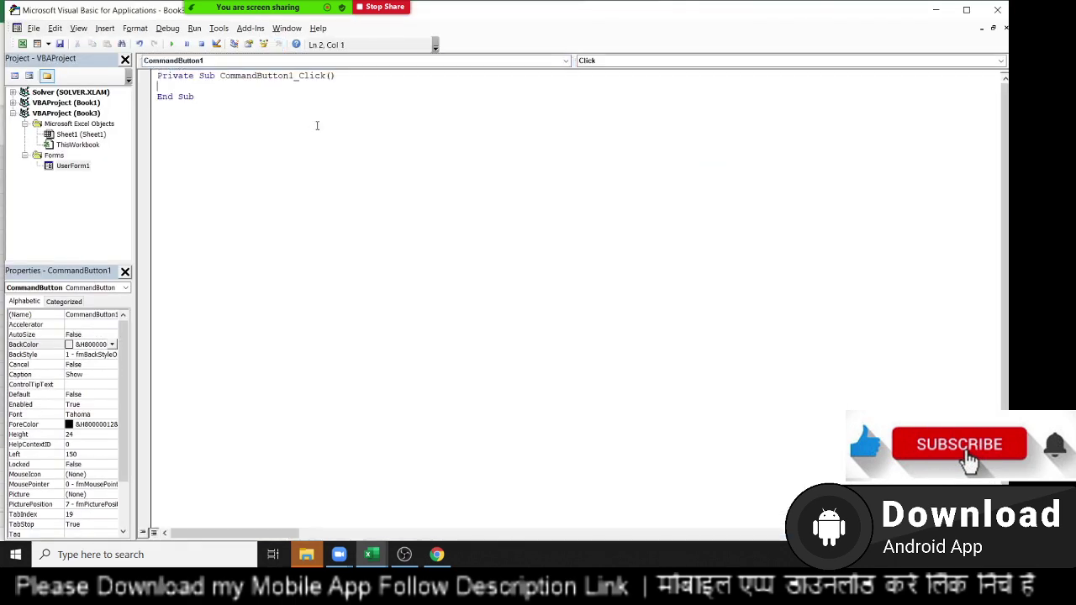
key(Return)
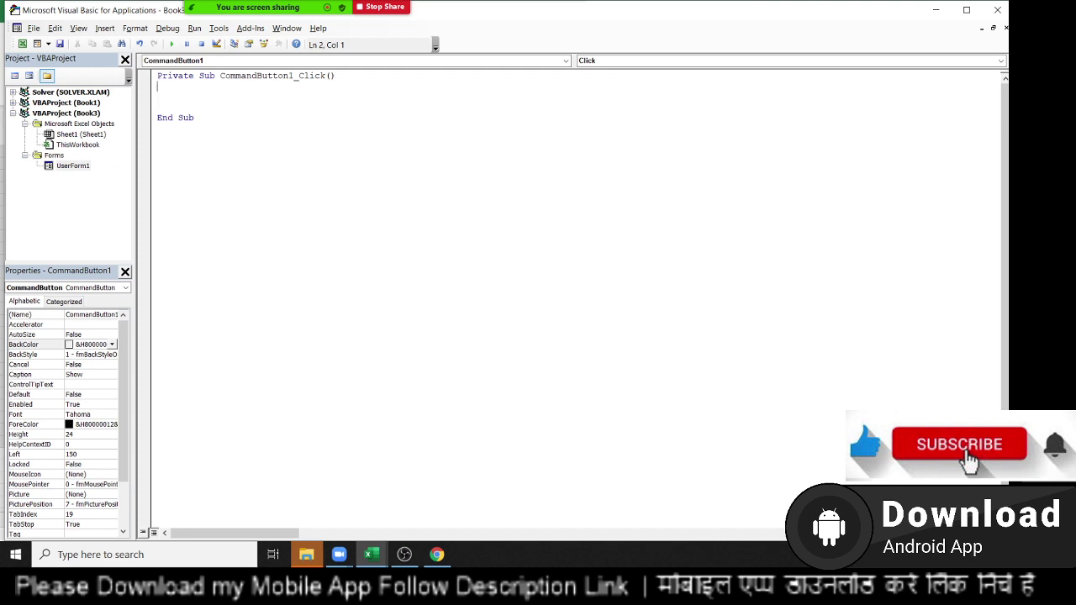
text(dim id )
text(as Long)
key(Return)
key(Return)
text(id=)
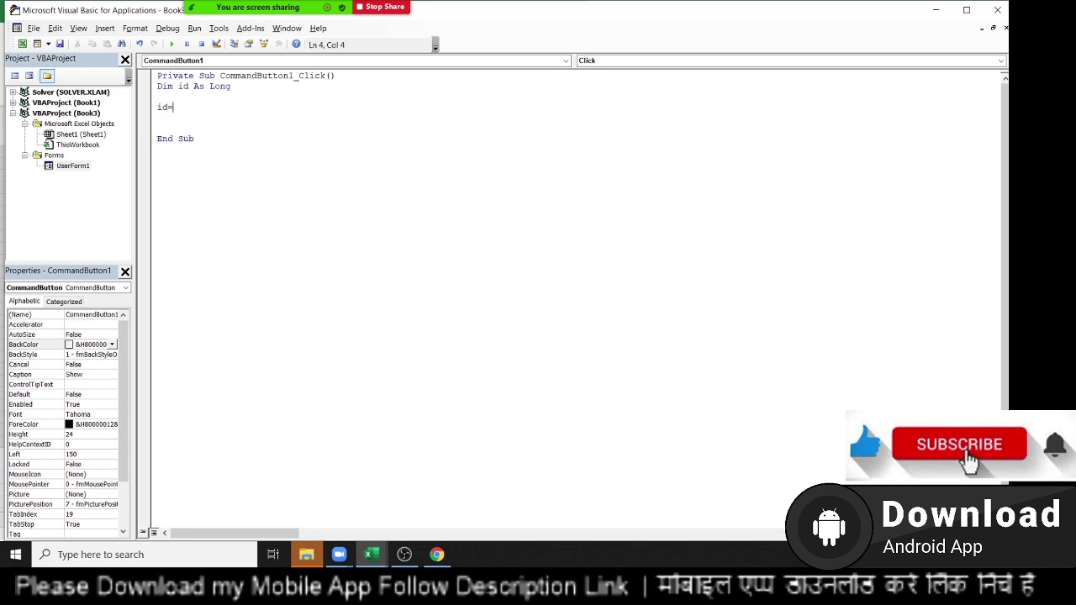
text(me.Text)
key(Tab)
text(.v)
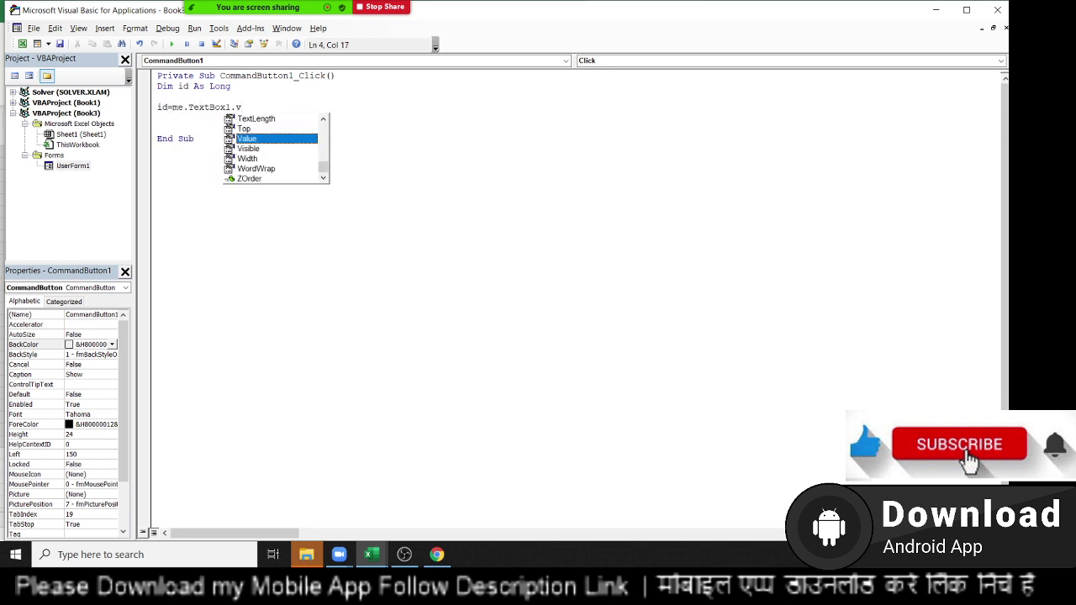
key(Tab)
key(Return)
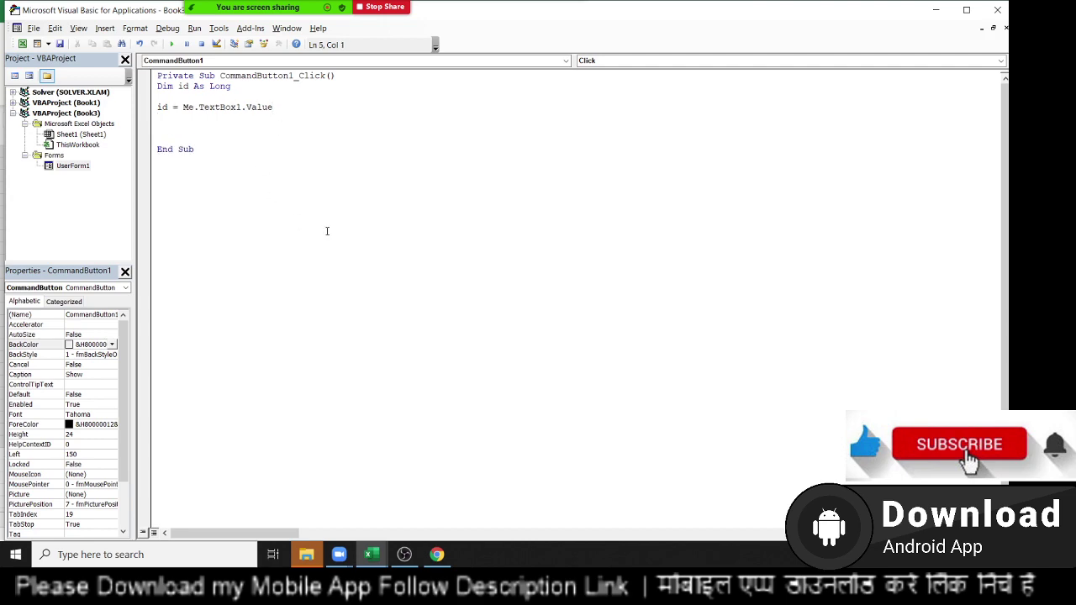
key(alt+F11)
key(alt+F11)
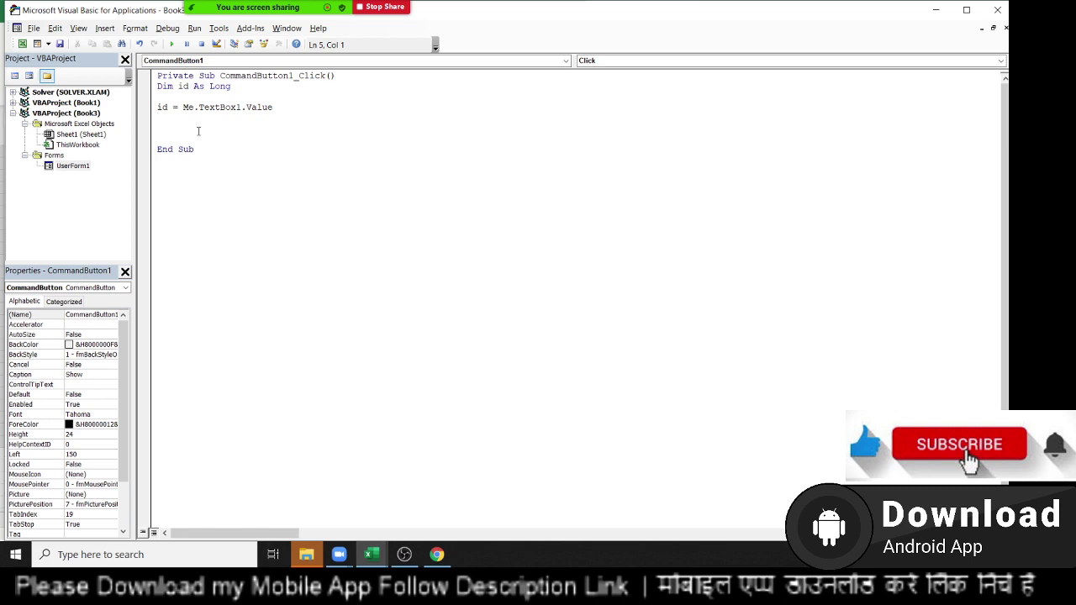
Check the Name textbox on the form, then draft and discard a Me.TextBox2.Value line
double_click(65, 168)
click(432, 150)
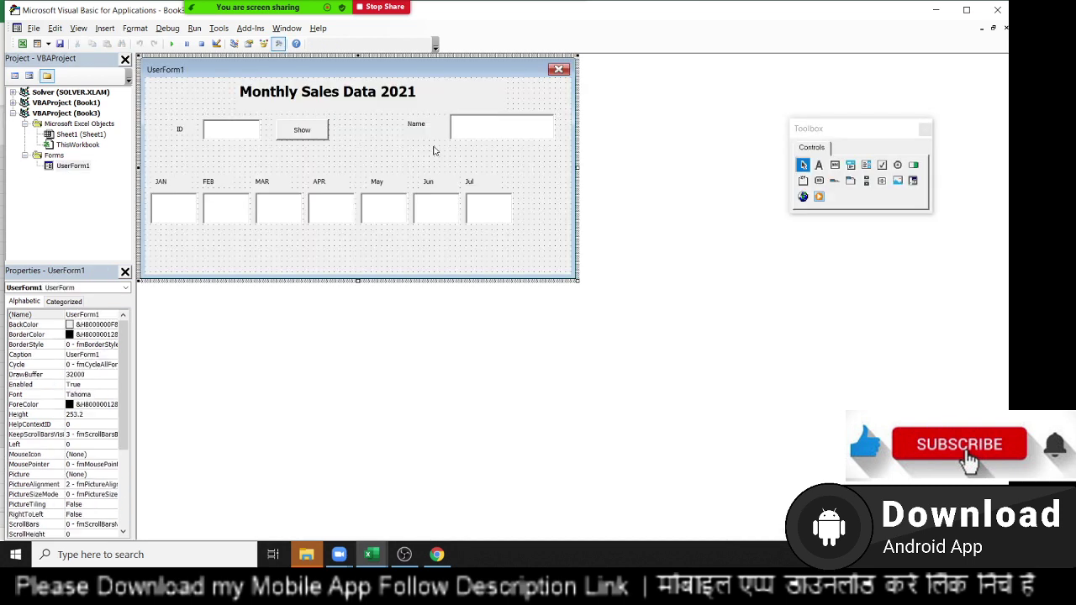
click(475, 127)
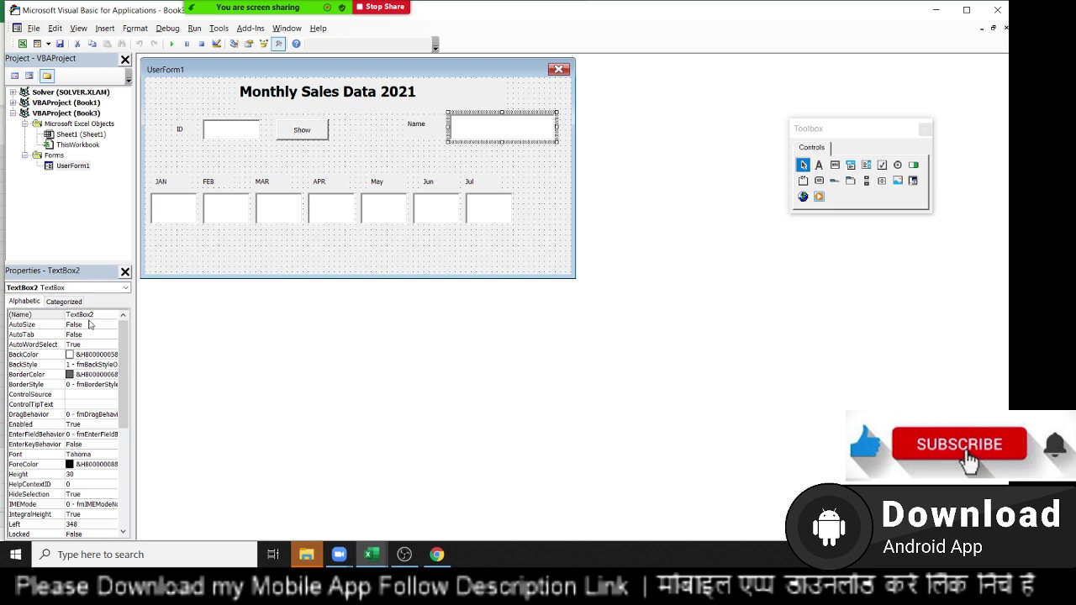
double_click(317, 130)
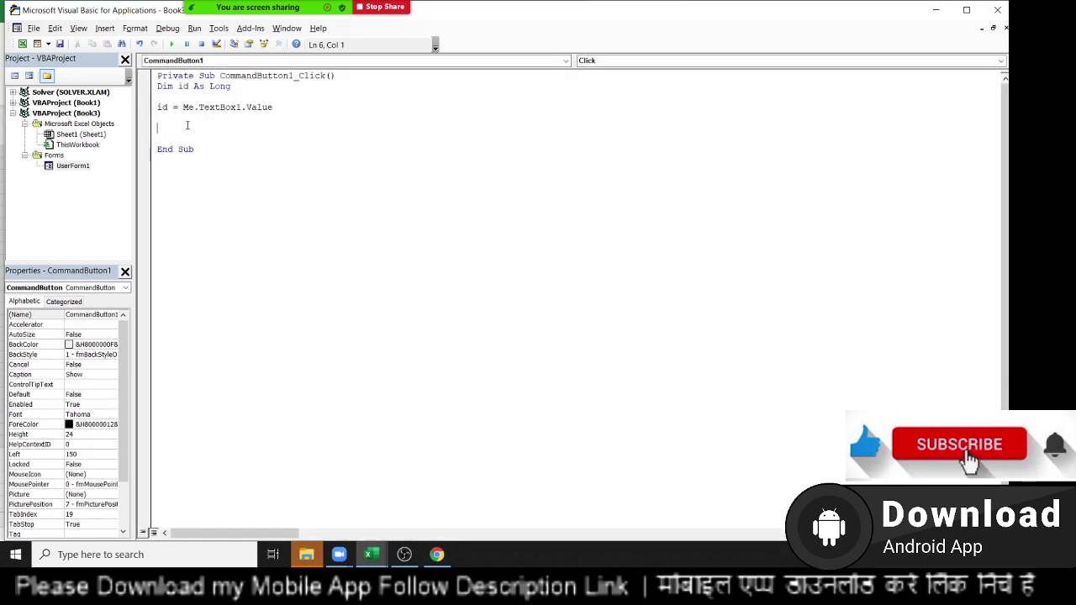
text(me.te)
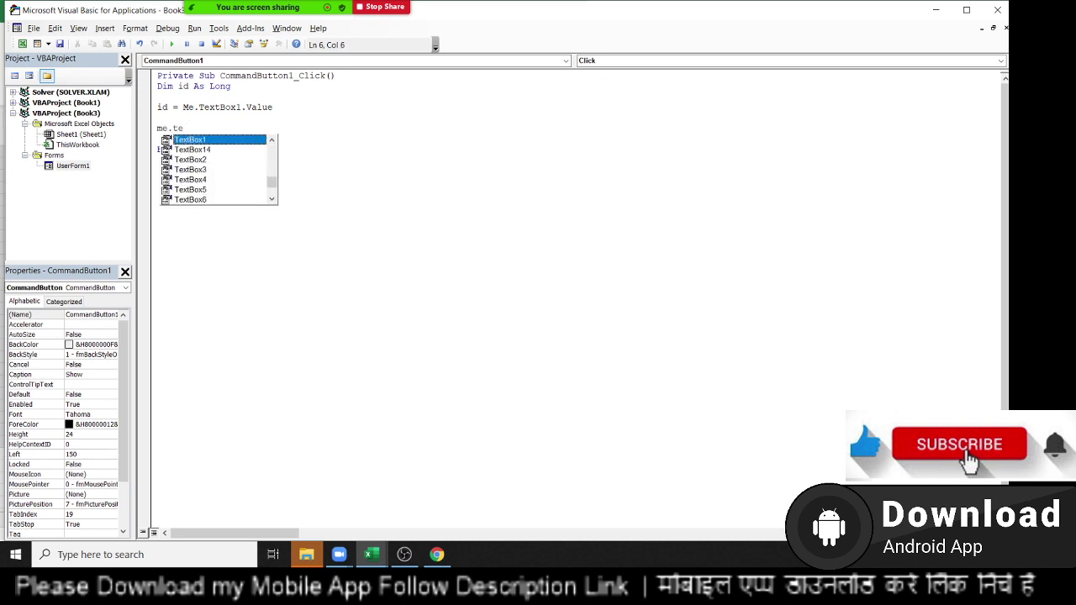
key(Down)
key(Down)
key(Tab)
text(.v)
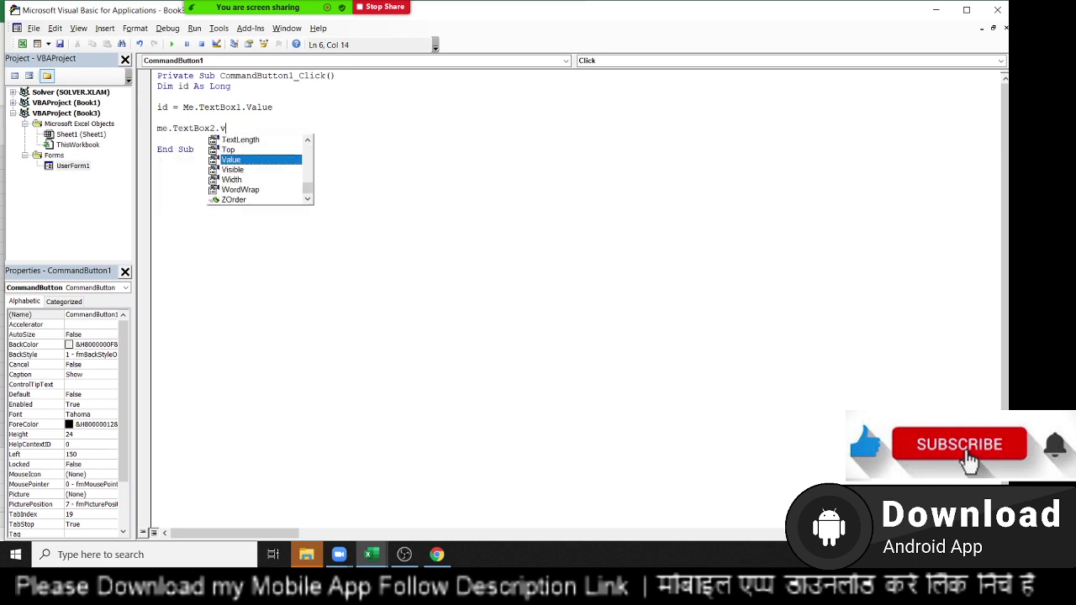
key(Tab)
text(=)
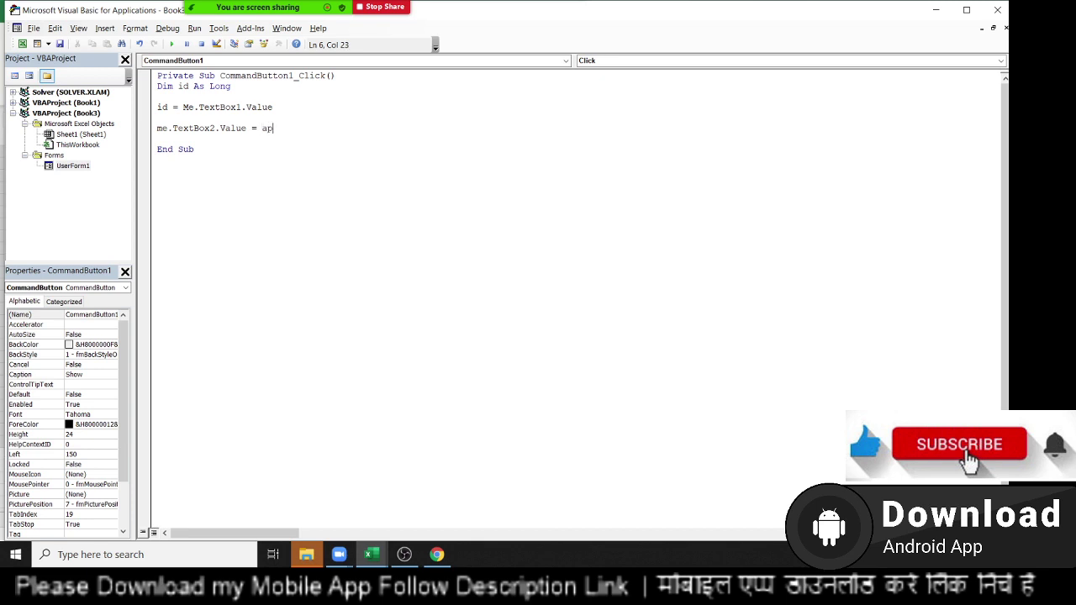
key(BackSpace)
key(BackSpace)
key(BackSpace)
key(BackSpace)
key(BackSpace)
key(BackSpace)
key(BackSpace)
key(BackSpace)
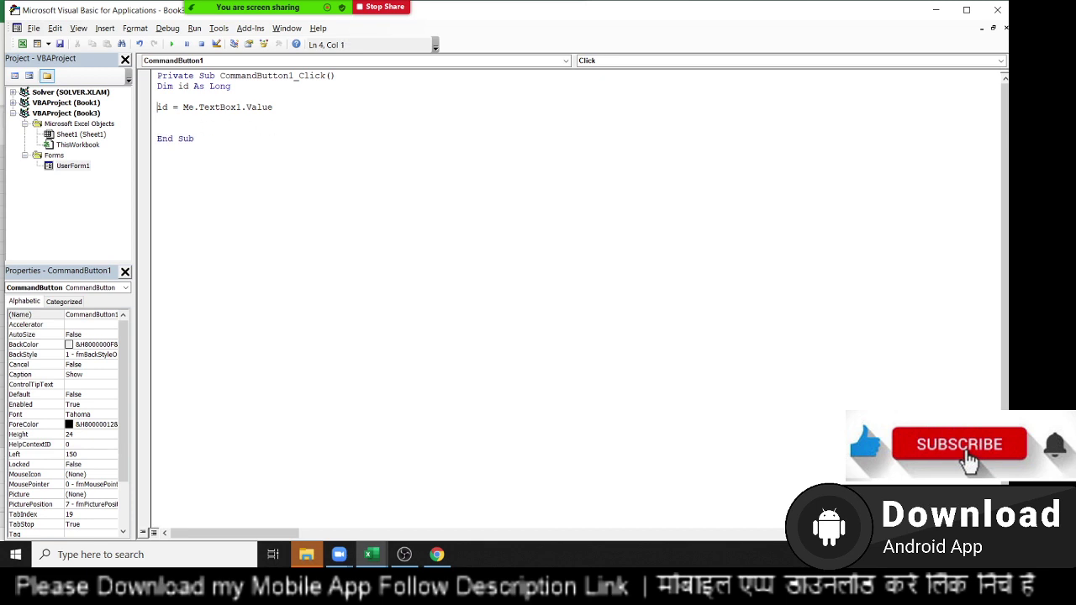
Declare r As Long and begin 'r = Application.WorksheetFunction.Match(id, Sheets('
key(Return)
text(d)
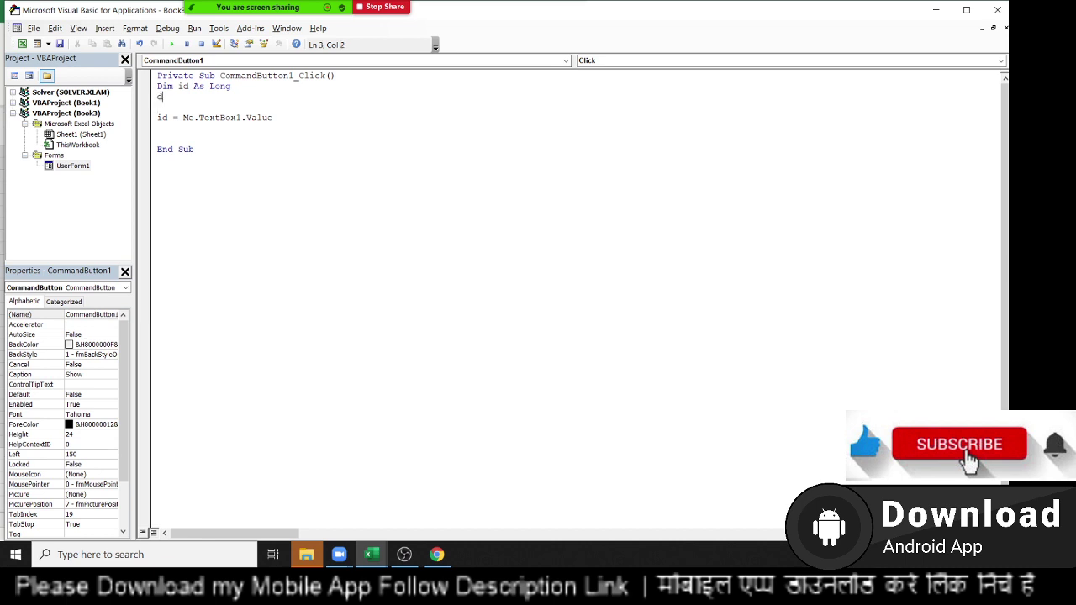
text(im r as L)
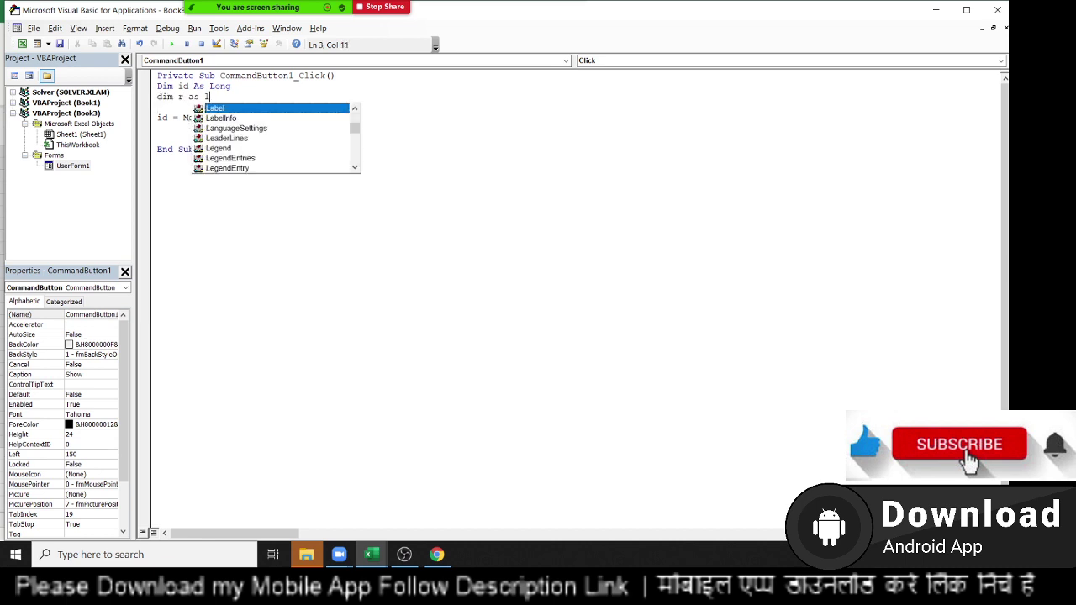
text(on)
key(Tab)
text(r=a)
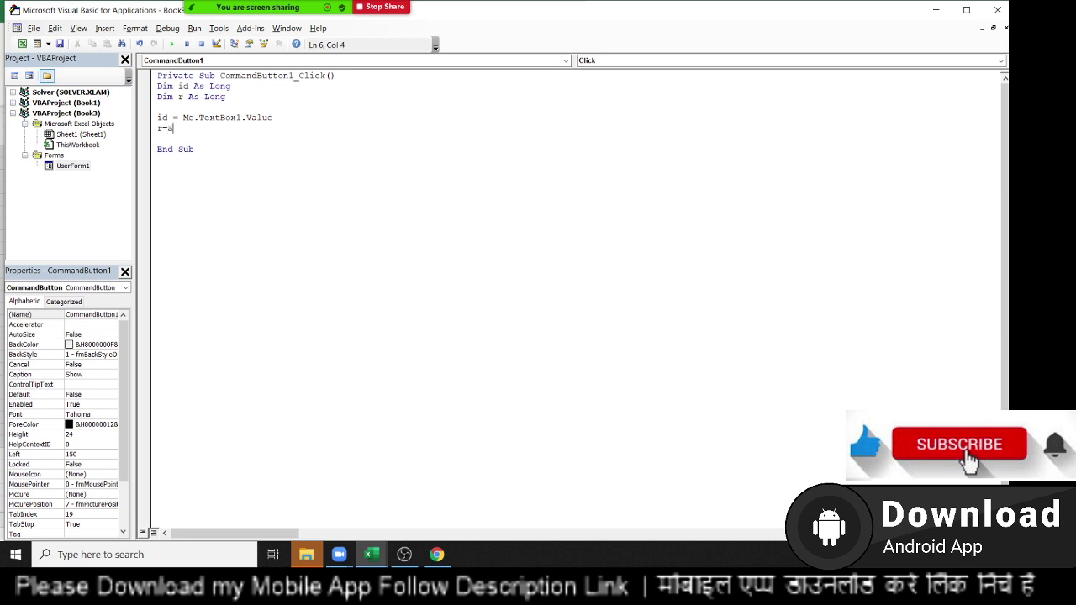
text(pplicat)
text(ion.wo)
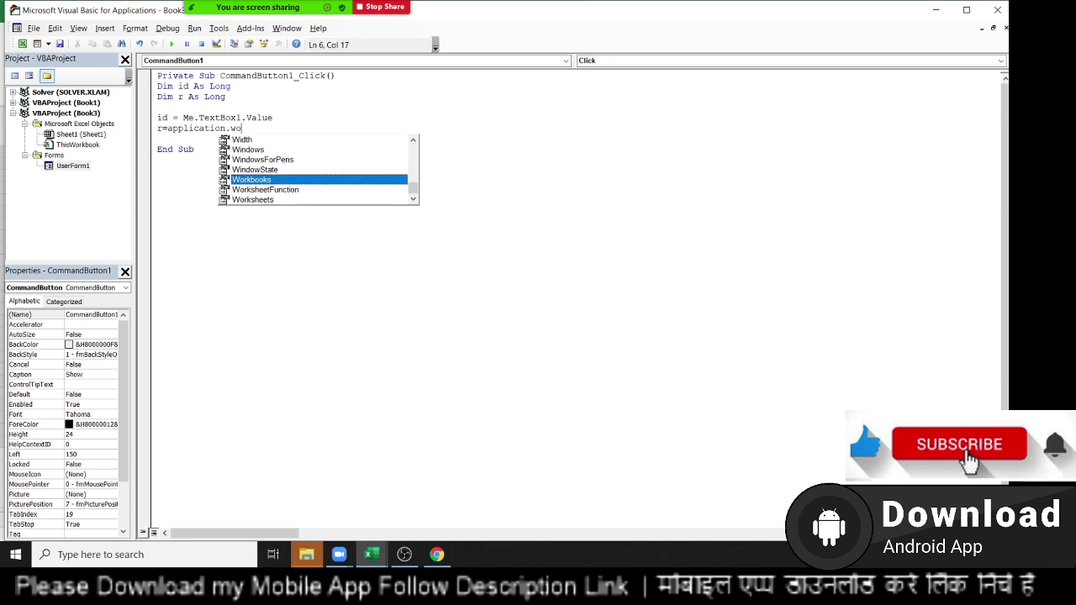
key(Down)
key(Tab)
text(.ma)
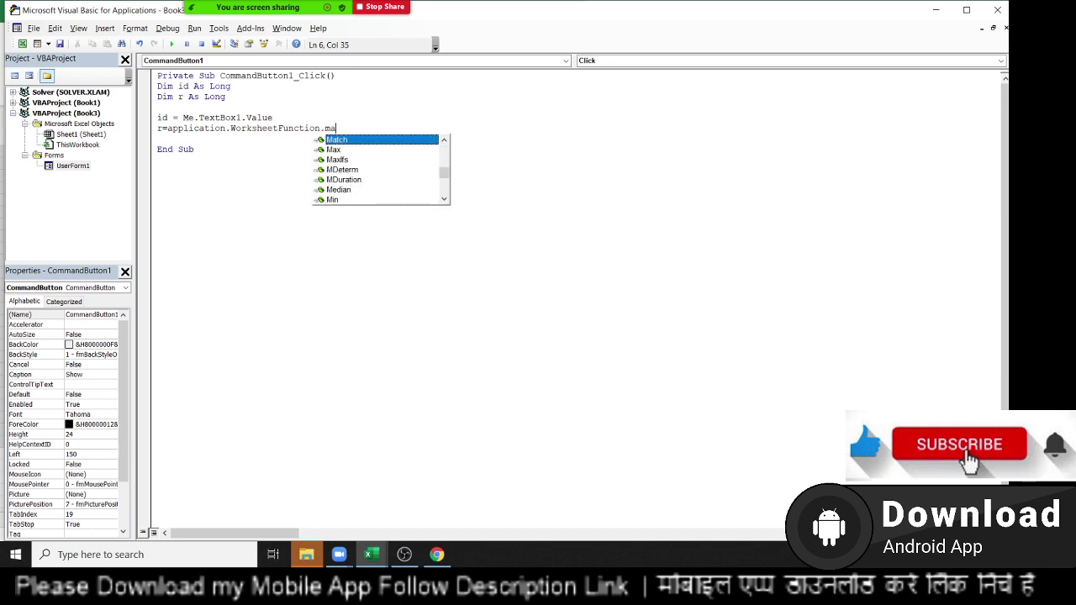
key(Tab)
text(()
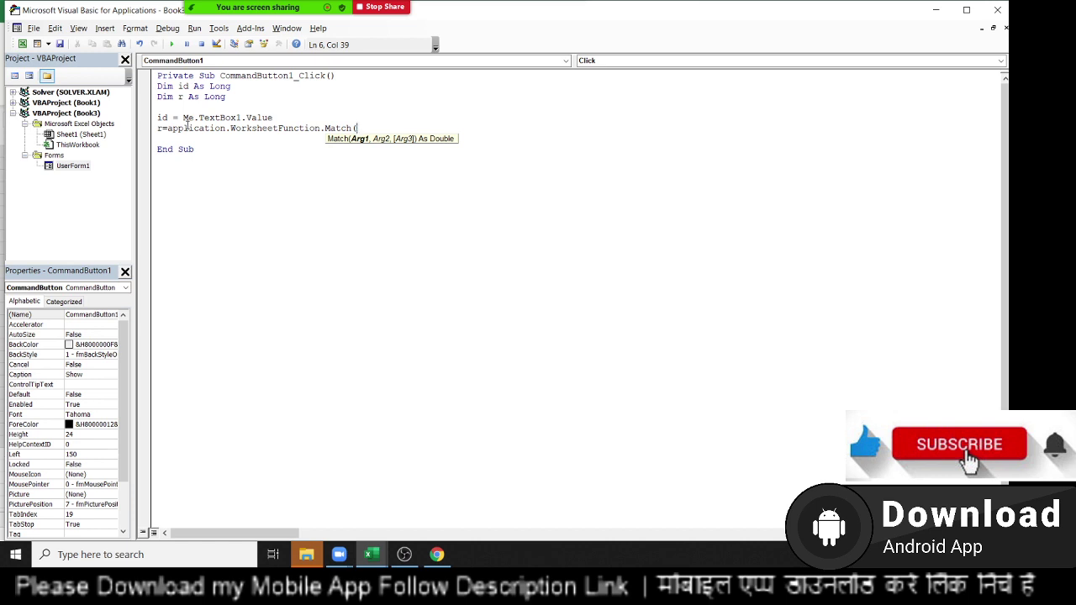
text(id,she)
text(ets()
key(alt+F11)
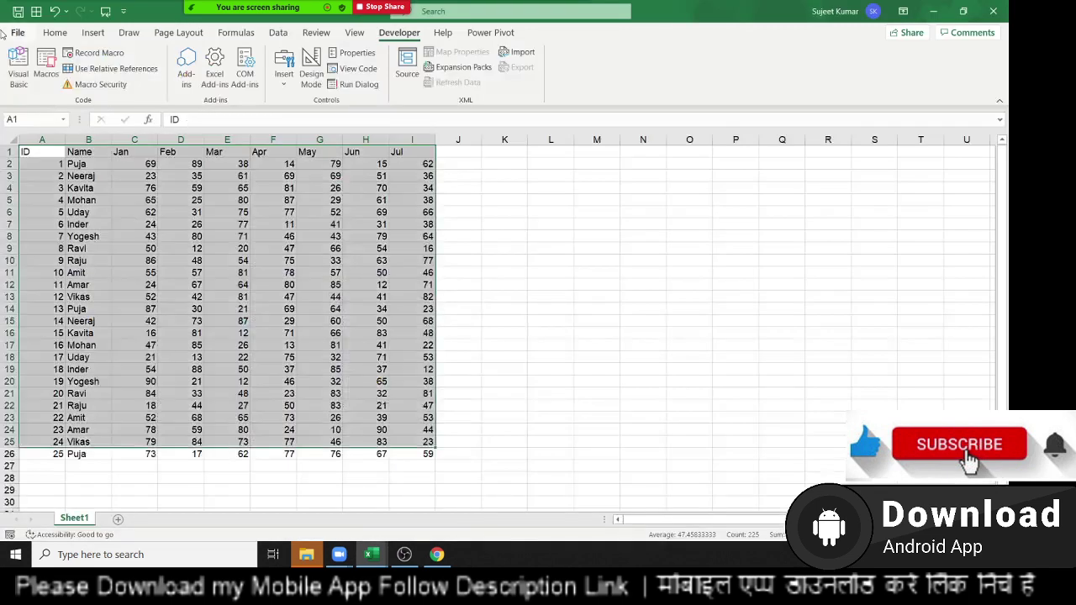
Rename the Sheet1 worksheet tab to Data
double_click(74, 519)
text(Data)
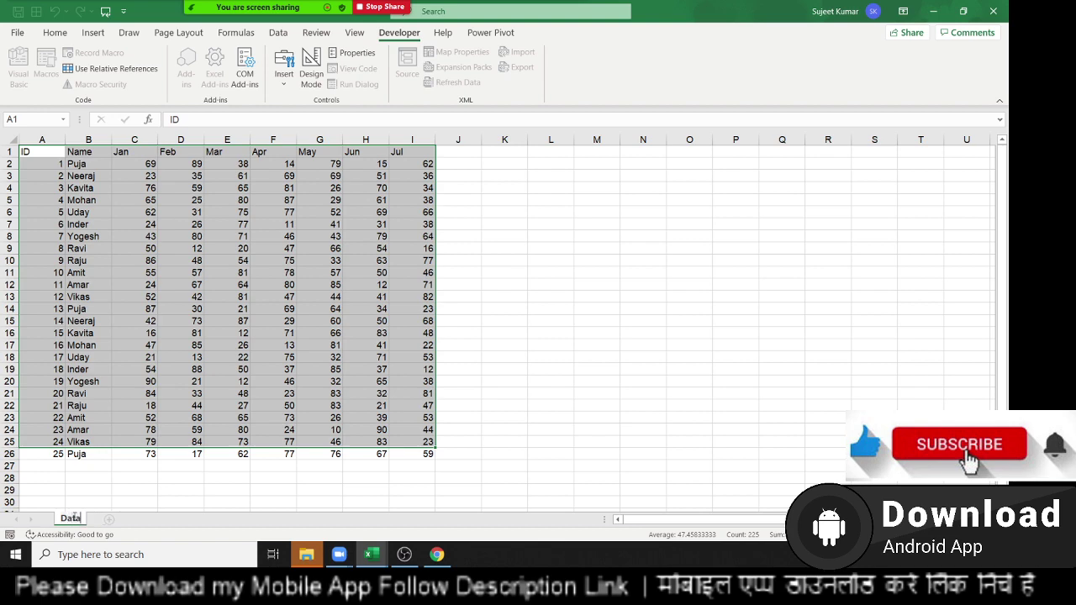
click(117, 368)
key(alt+F11)
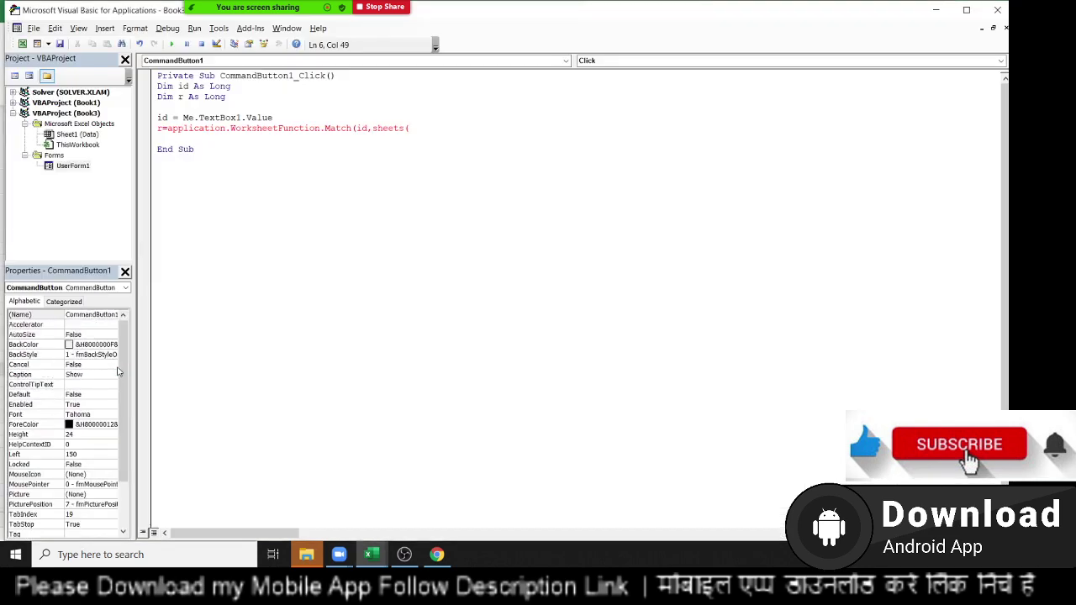
Complete the Match line with Sheets("Data").Range("A:A") and begin a new Me. line
text(")
text(Data")
text()range)
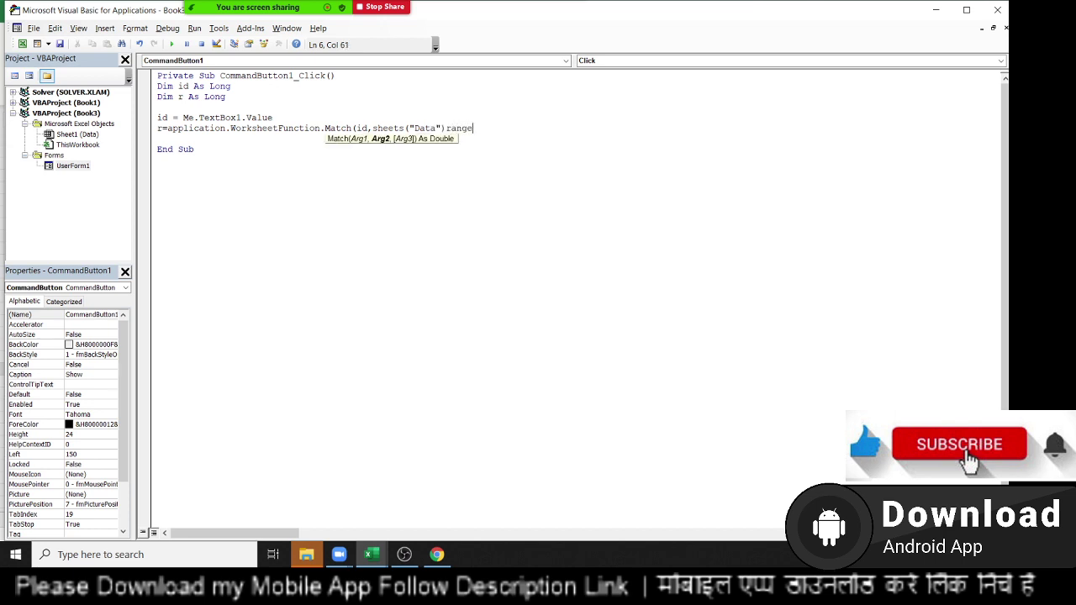
text(("A:A)
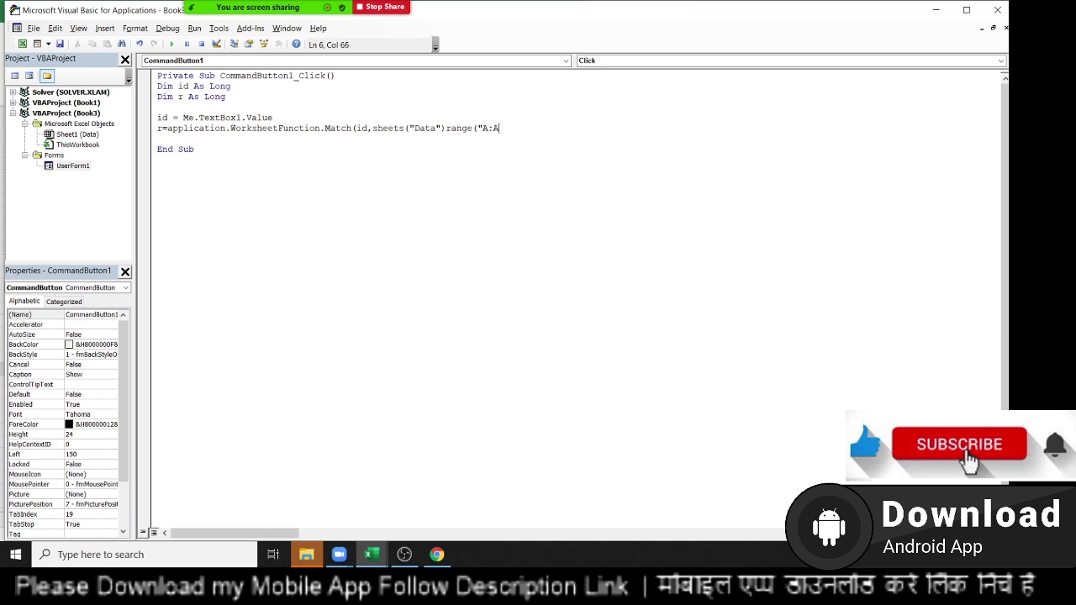
text("))
click(118, 371)
key(Return)
text(.)
key(Down)
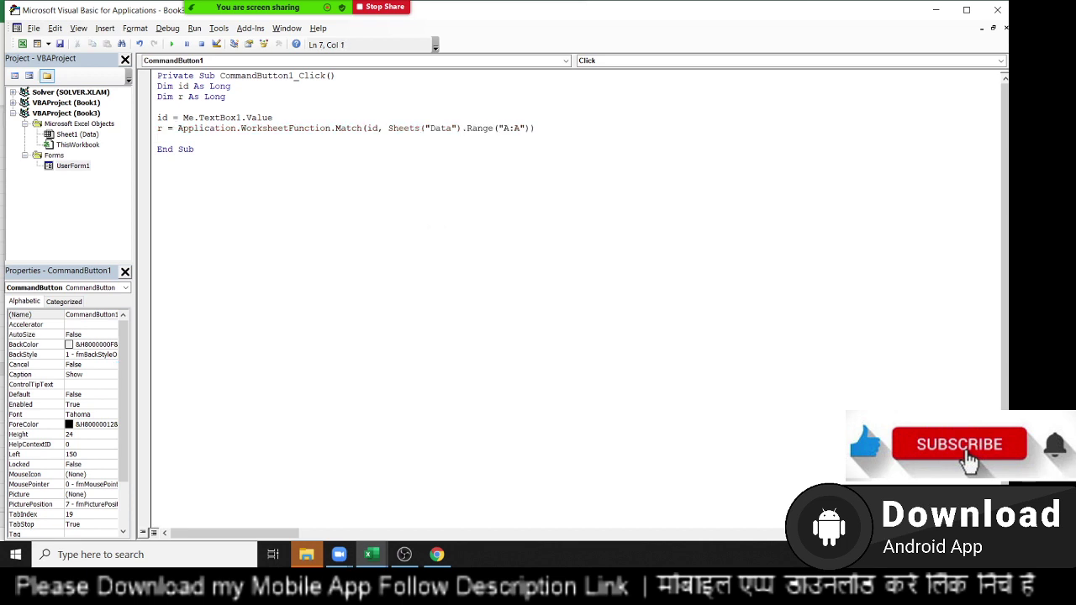
key(Return)
key(Return)
key(Return)
key(Up)
text(e.)
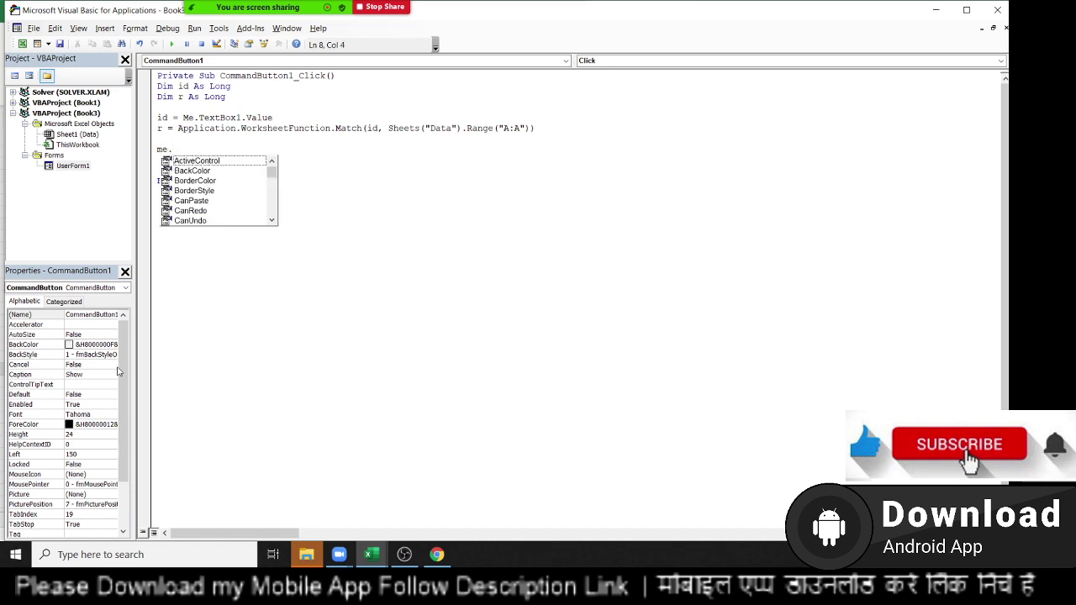
text(t)
Write the line Me.TextBox2.Value = Range("B" & r).Value using the member suggestions
key(Down)
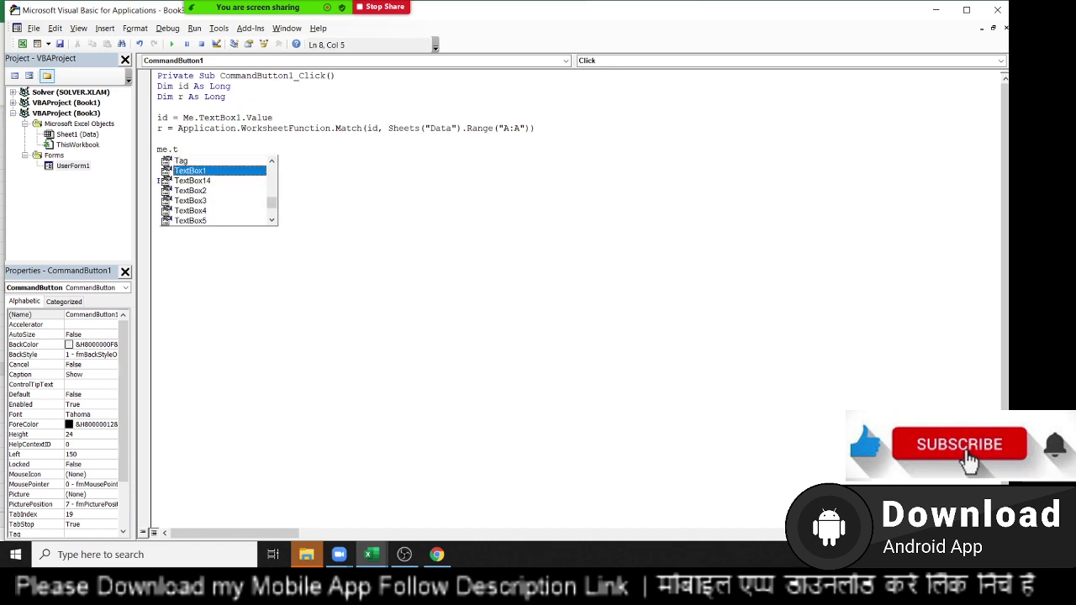
key(Down)
key(Down)
key(Tab)
text(.)
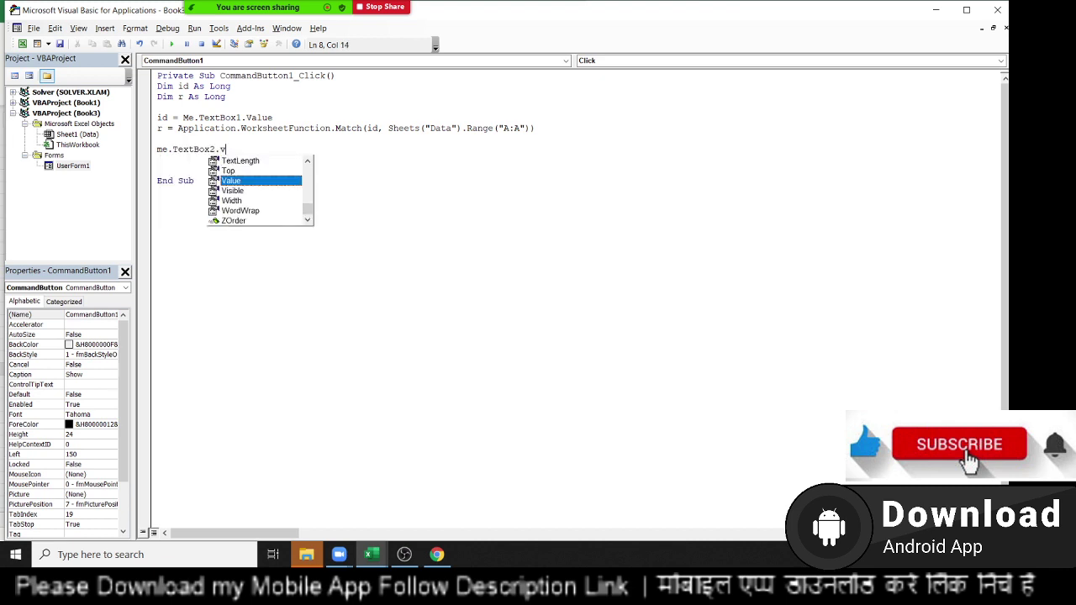
text(v)
key(Tab)
text(=)
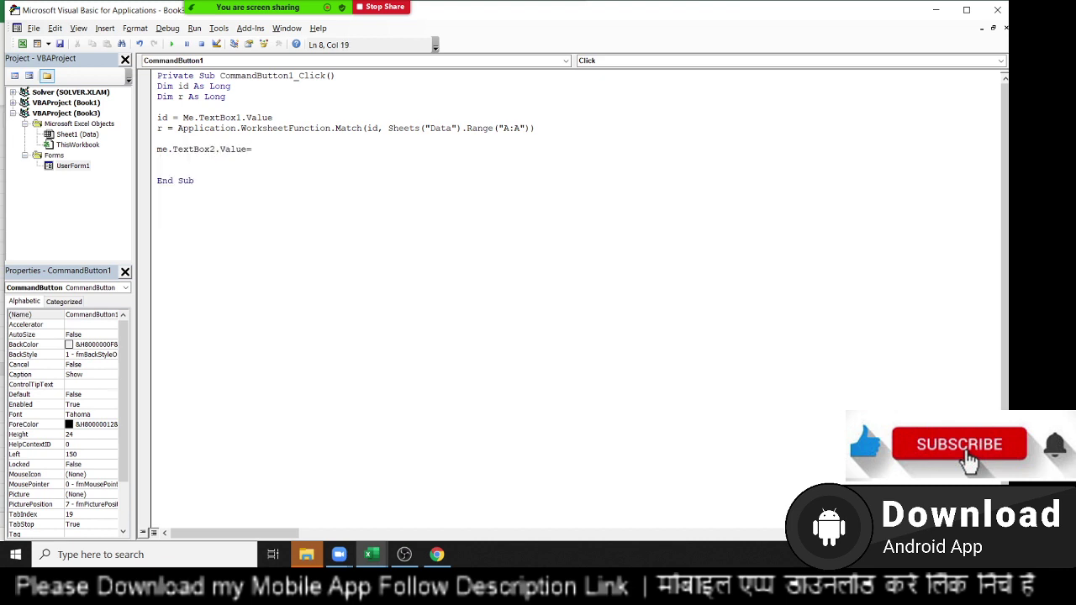
text(range()
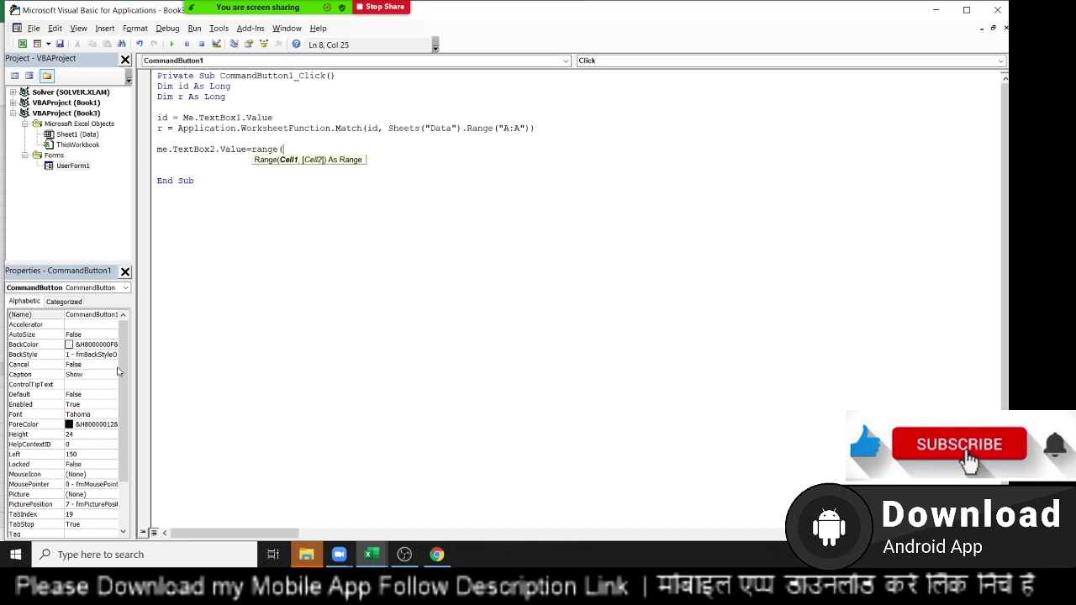
text("B" & r)
text().valu)
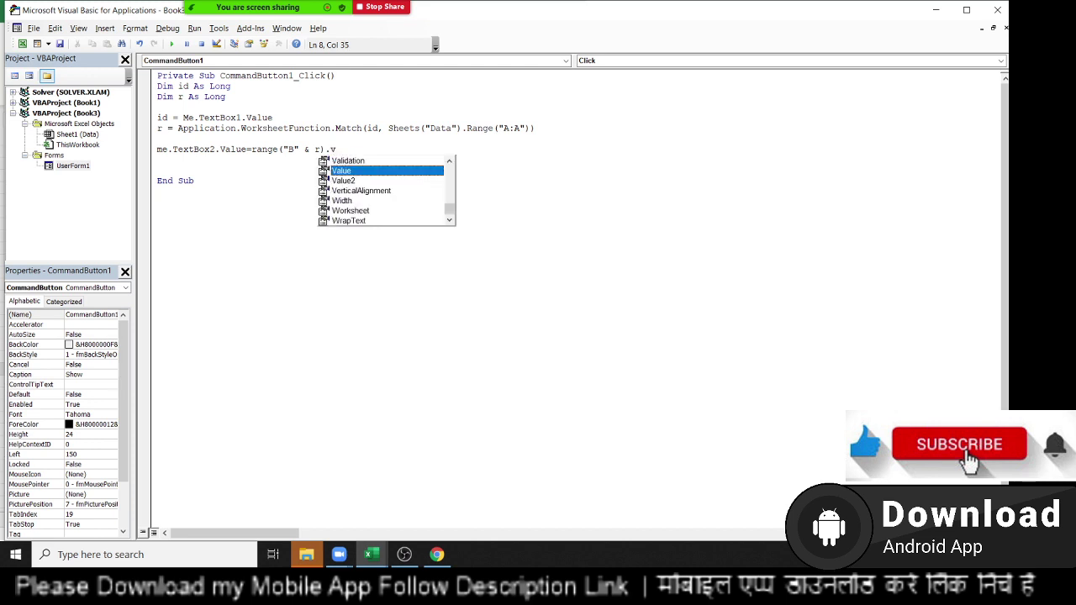
key(Return)
Prefix that Range with the Sheets("Data"). reference copied from the Match line
key(shift+Down)
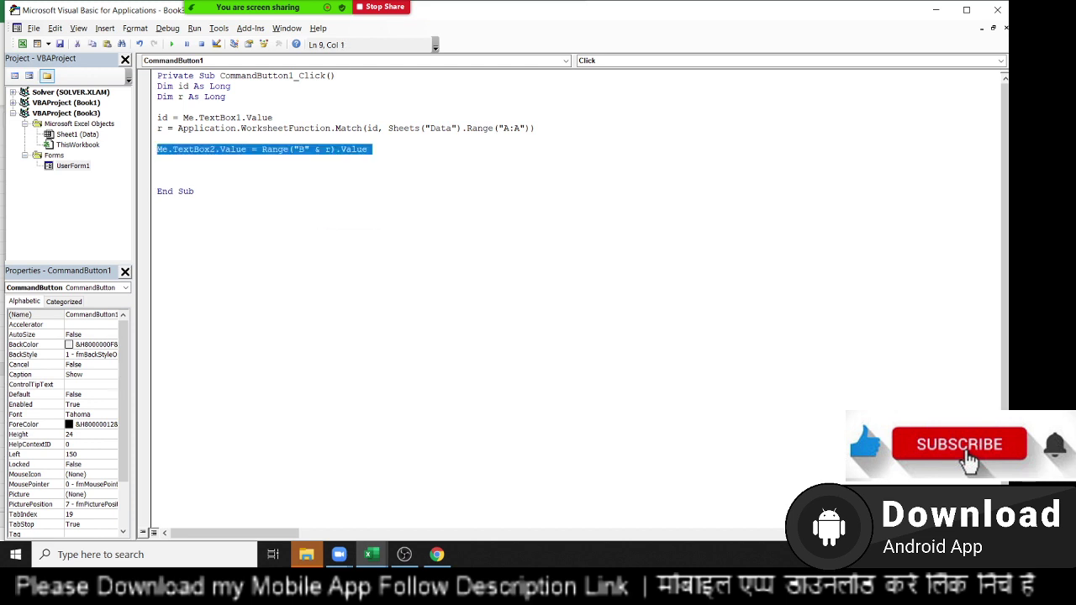
click(341, 320)
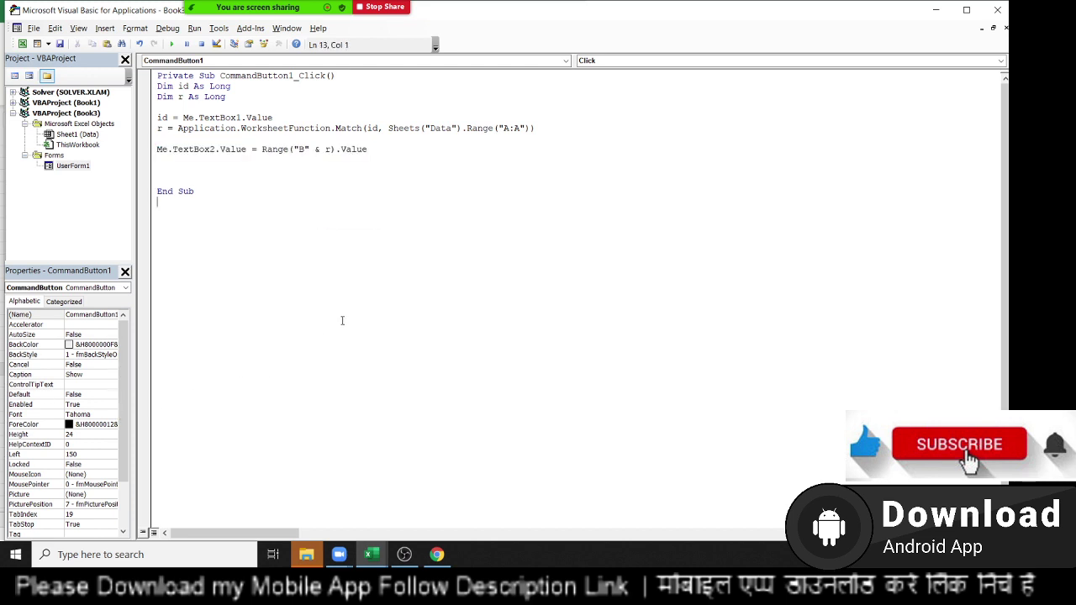
drag(387, 129, 466, 129)
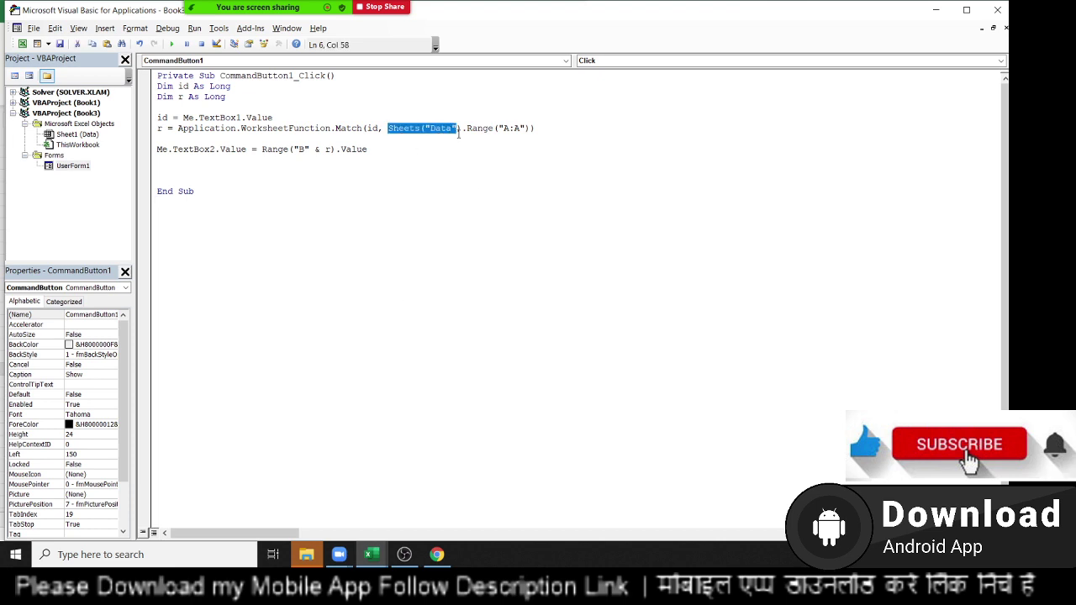
key(ctrl+c)
click(262, 149)
key(ctrl+v)
click(274, 205)
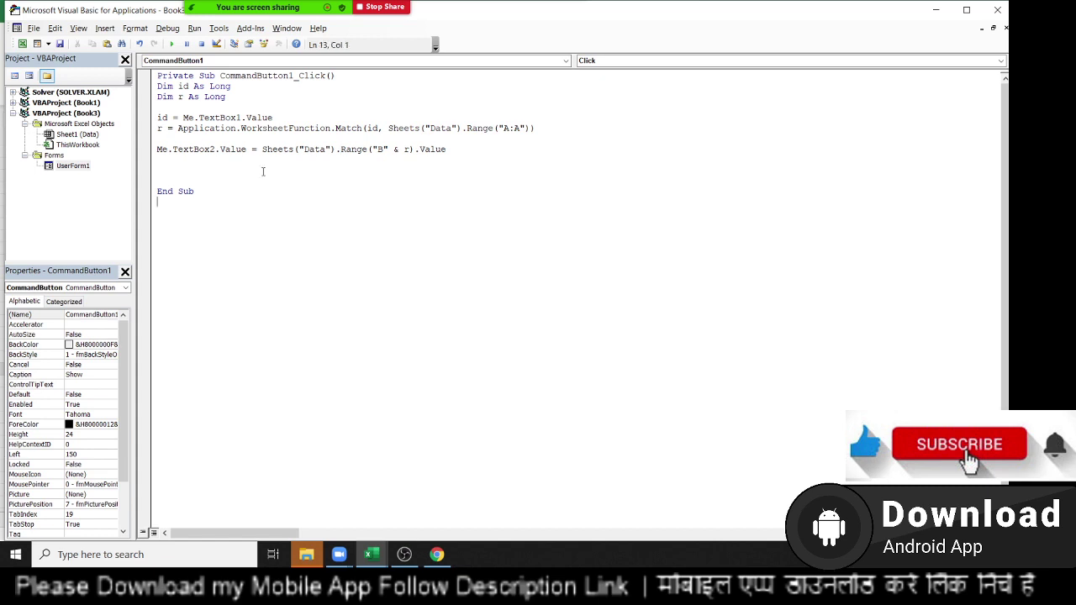
Duplicate the TextBox2 assignment line directly below itself
click(151, 152)
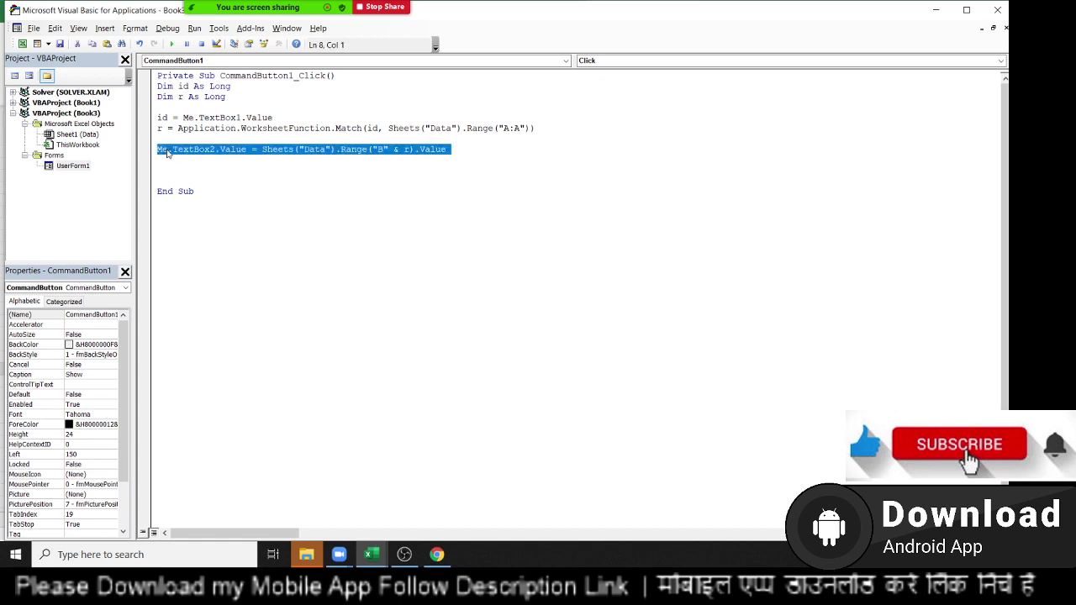
key(ctrl+c)
key(Down)
key(ctrl+v)
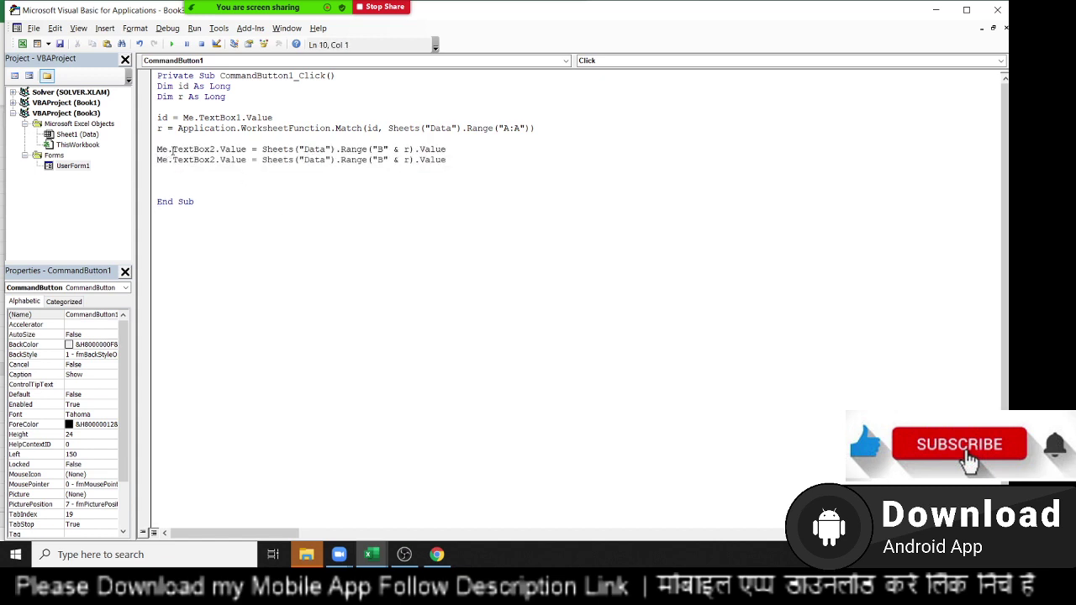
key(alt+F11)
key(alt+F11)
In the UserForm1 designer, check the names of the JAN through Jul text boxes
double_click(73, 166)
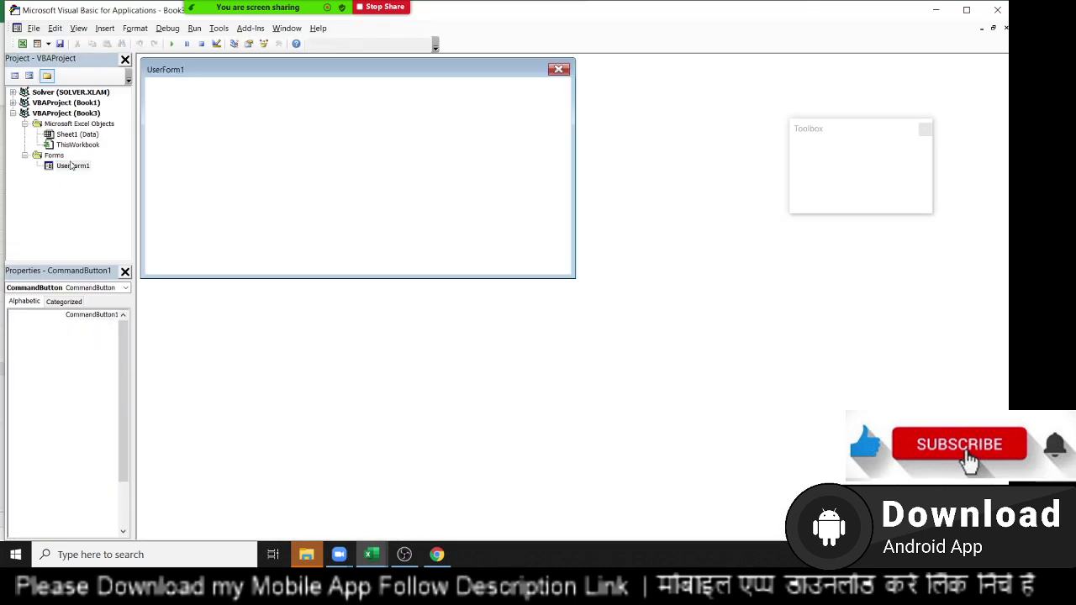
click(182, 217)
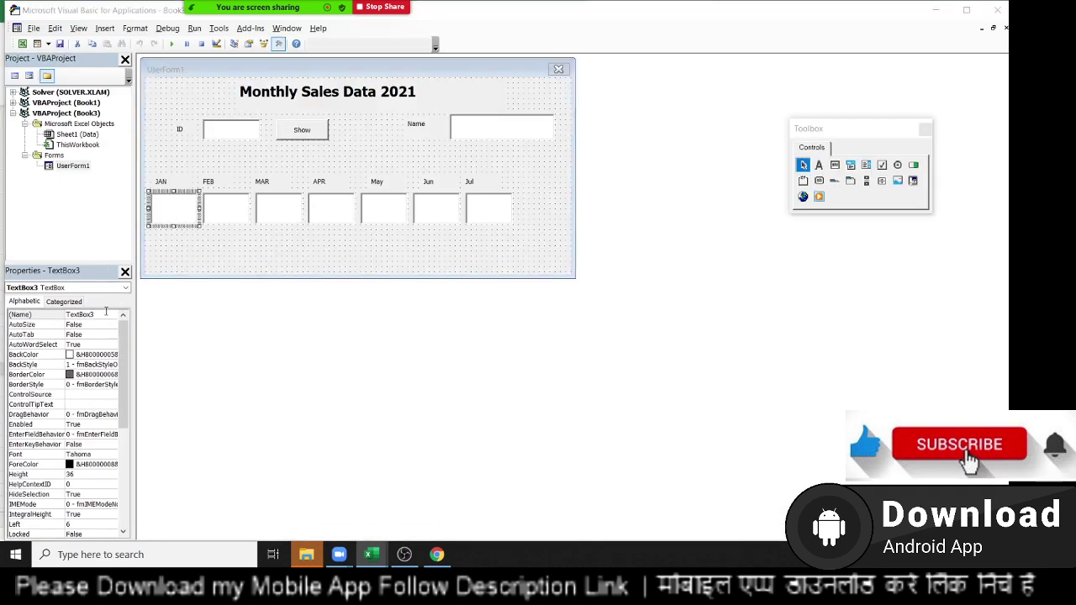
key(alt+F11)
key(alt+F11)
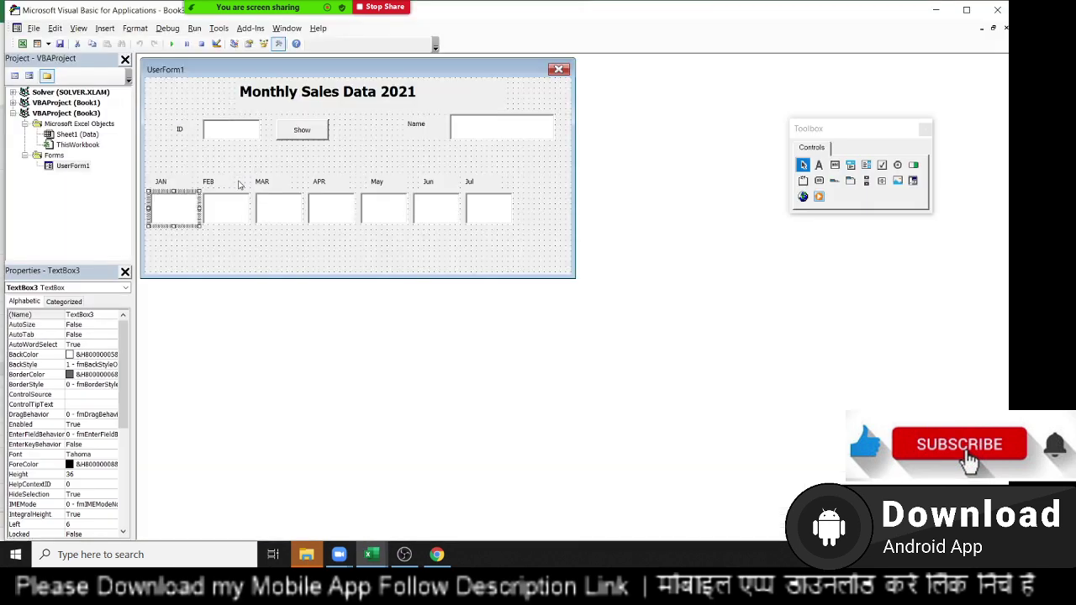
click(244, 206)
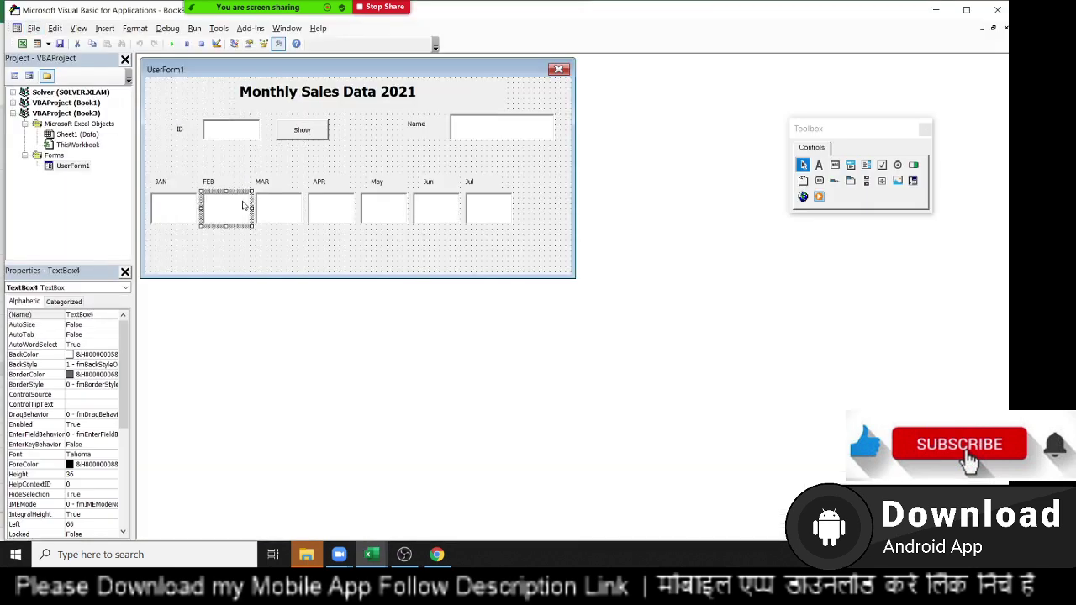
click(273, 207)
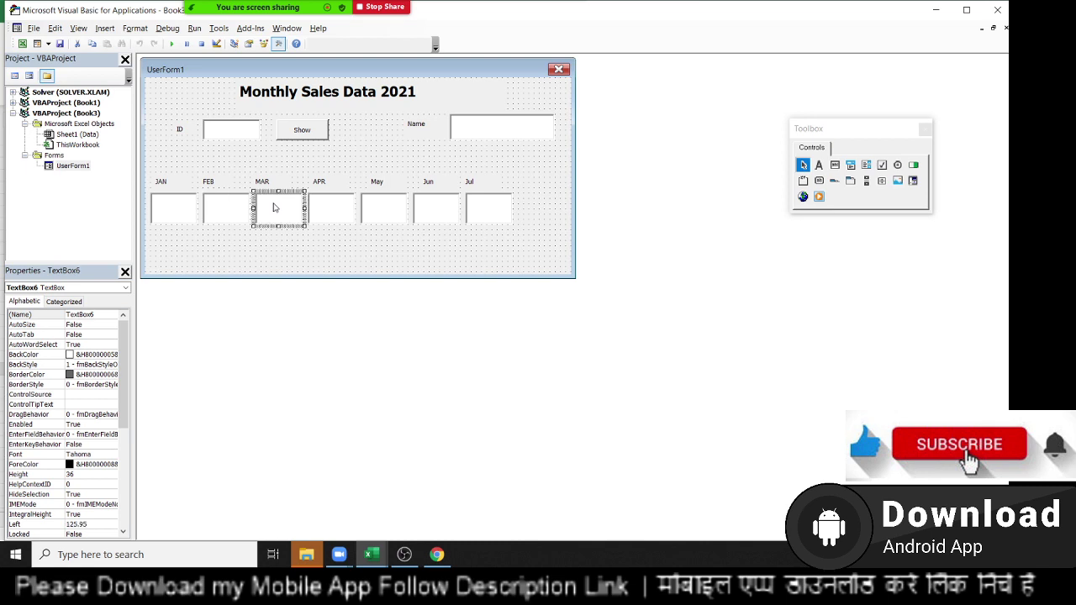
click(343, 212)
click(383, 212)
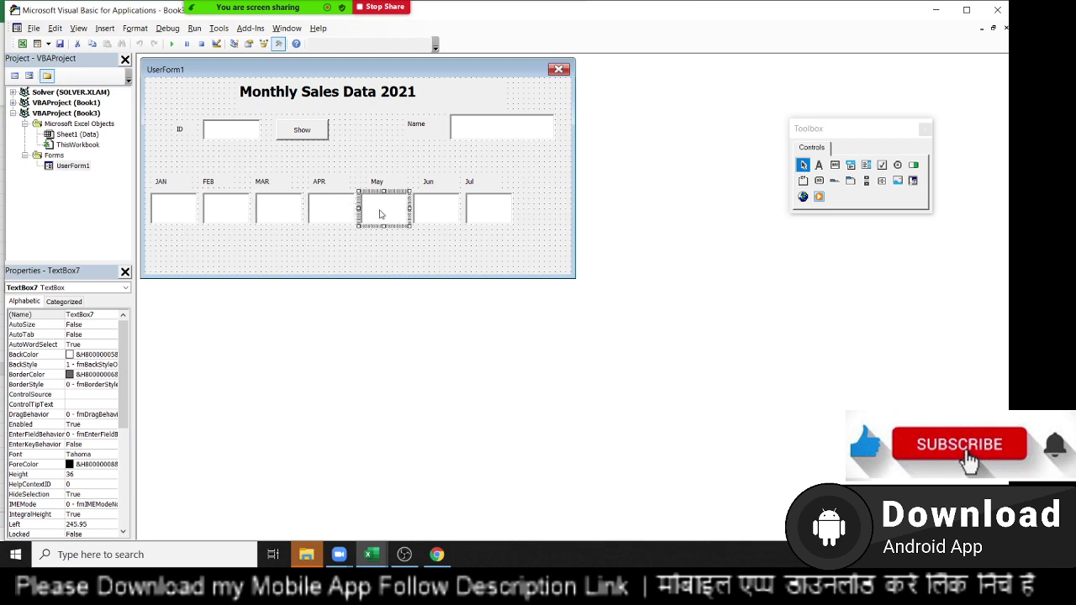
click(419, 211)
click(476, 214)
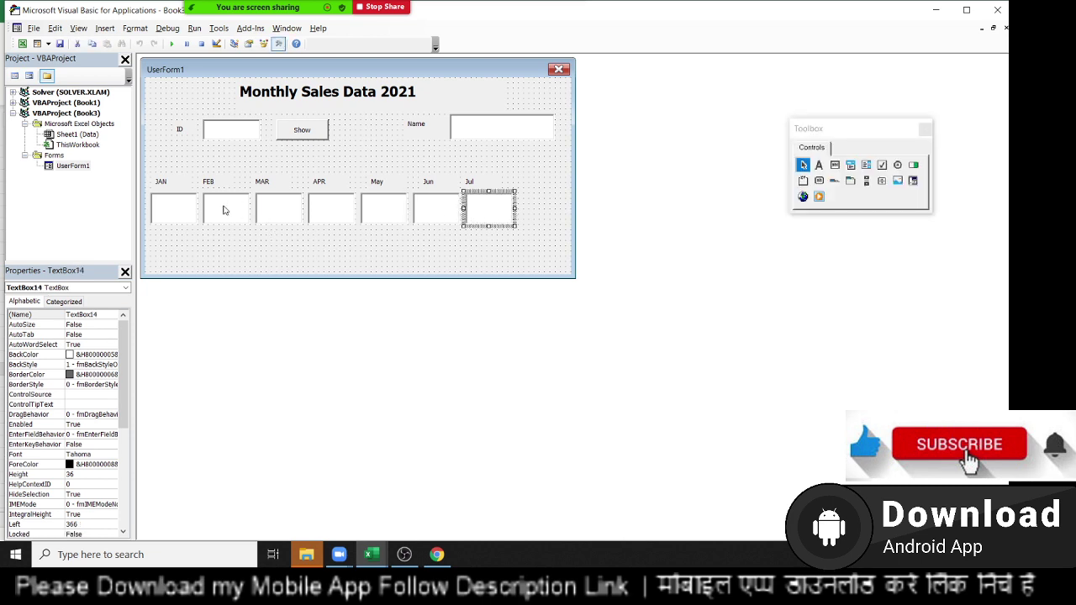
click(174, 210)
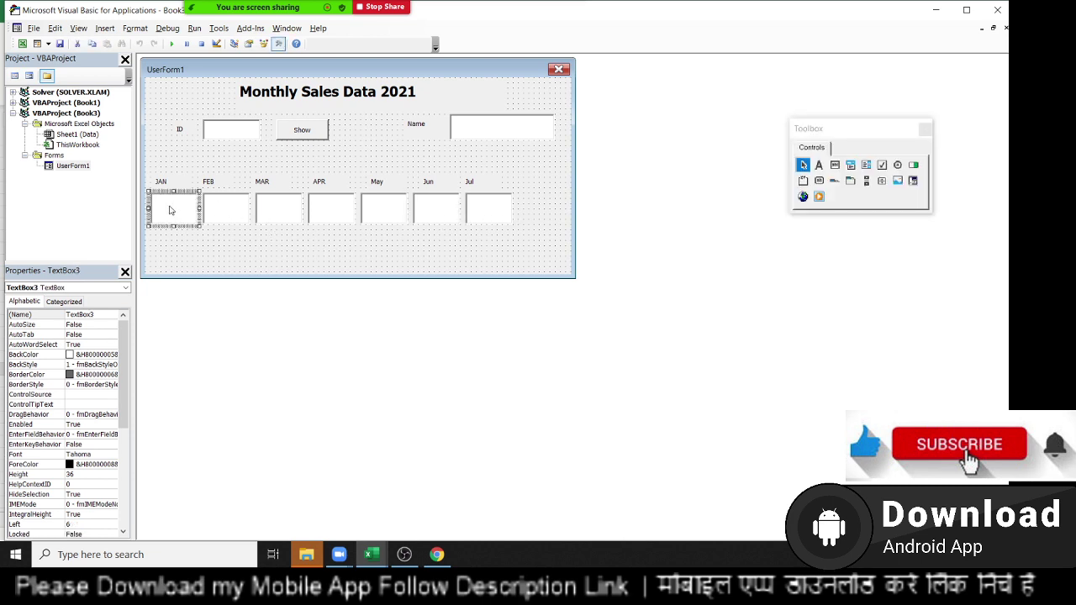
click(215, 211)
click(272, 210)
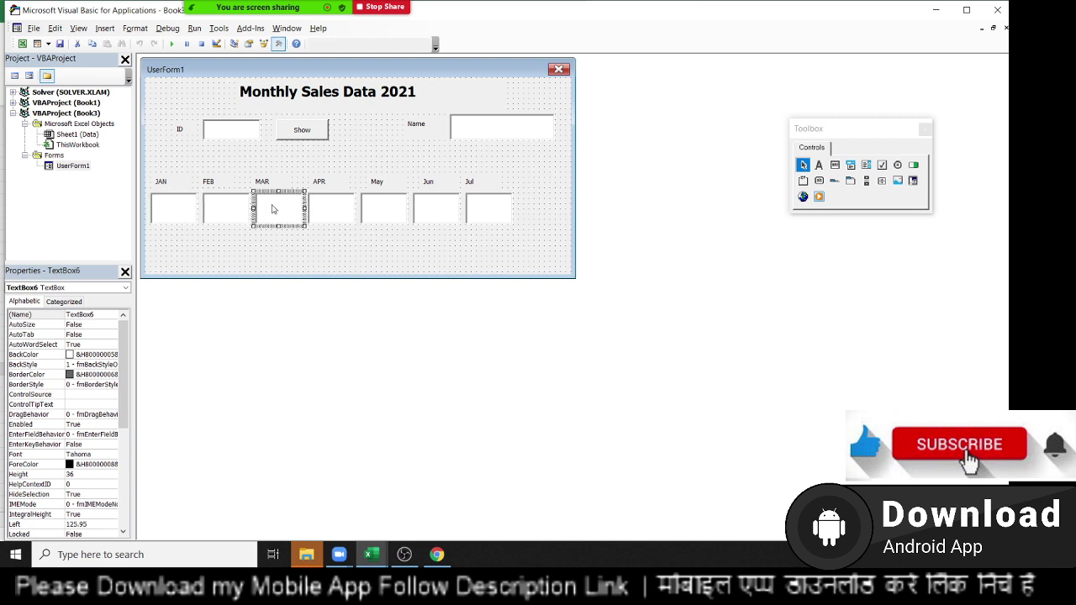
click(322, 214)
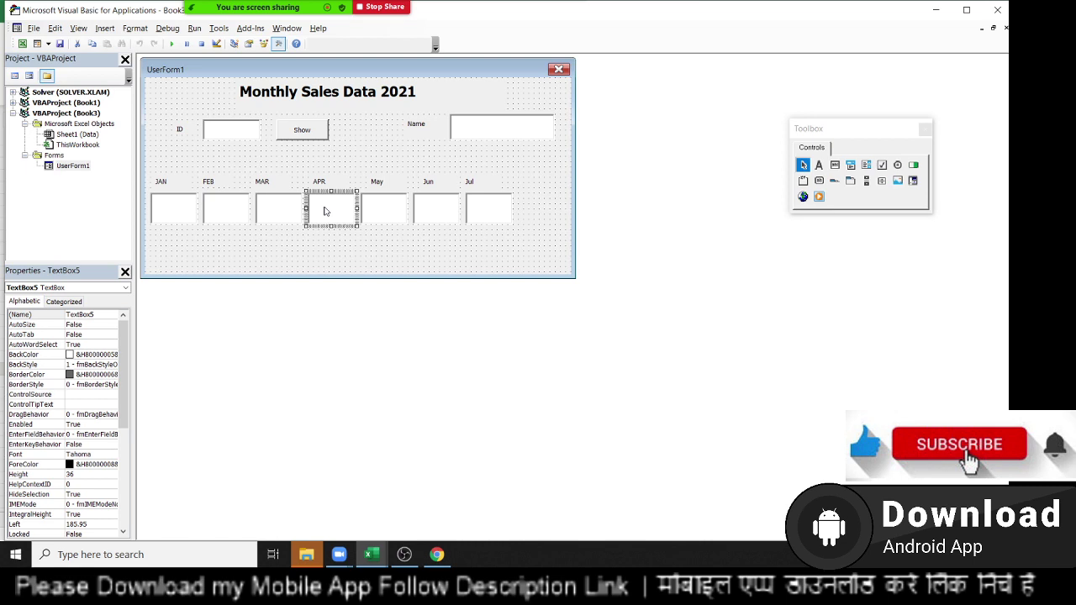
Move the MAR text box into the APR slot on the form
mouse_move(288, 216)
mouse_down()
mouse_move(343, 252)
mouse_move(284, 217)
mouse_move(337, 212)
mouse_move(331, 206)
mouse_up()
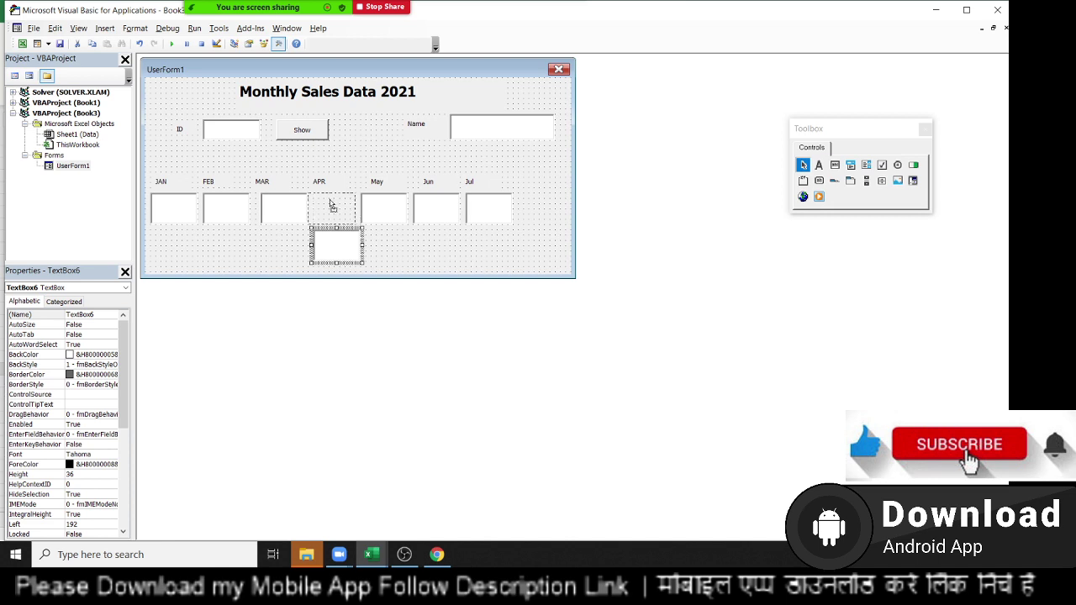
drag(330, 205, 328, 200)
click(361, 208)
click(353, 252)
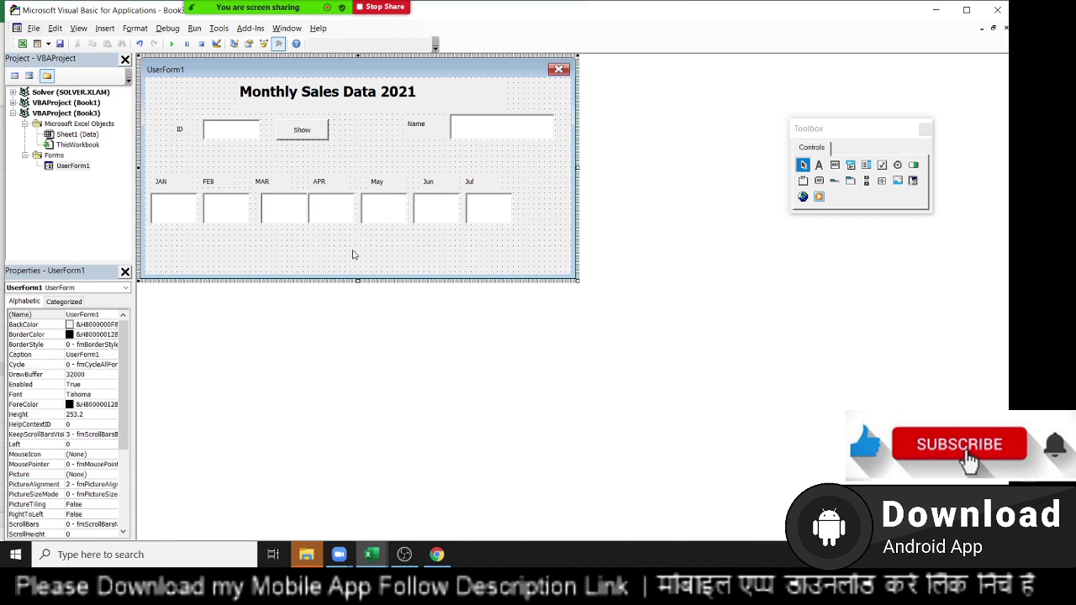
click(341, 221)
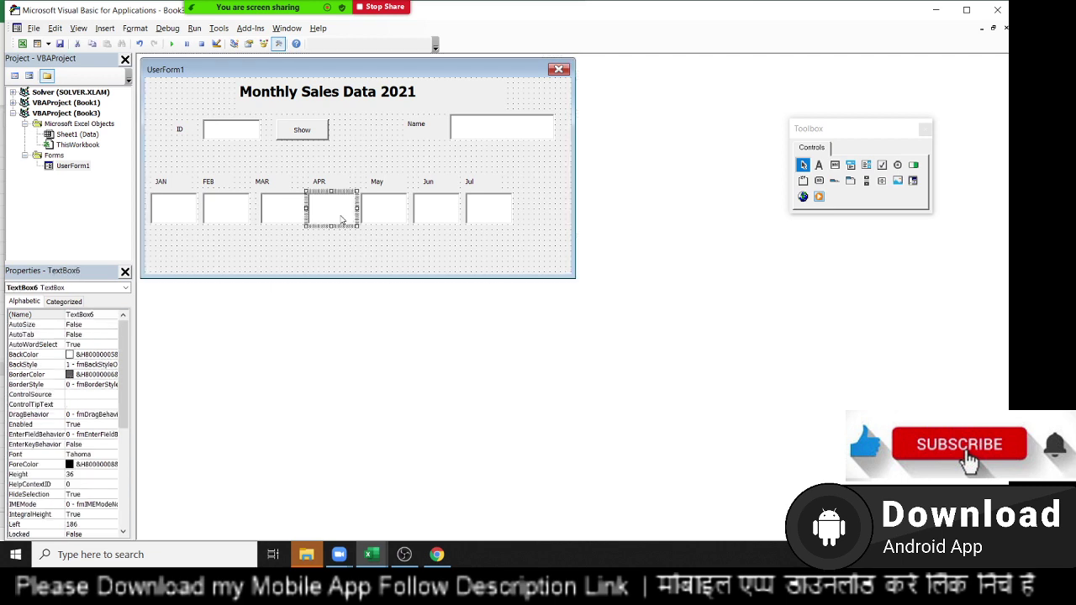
key(Tab)
key(shift+Tab)
click(333, 238)
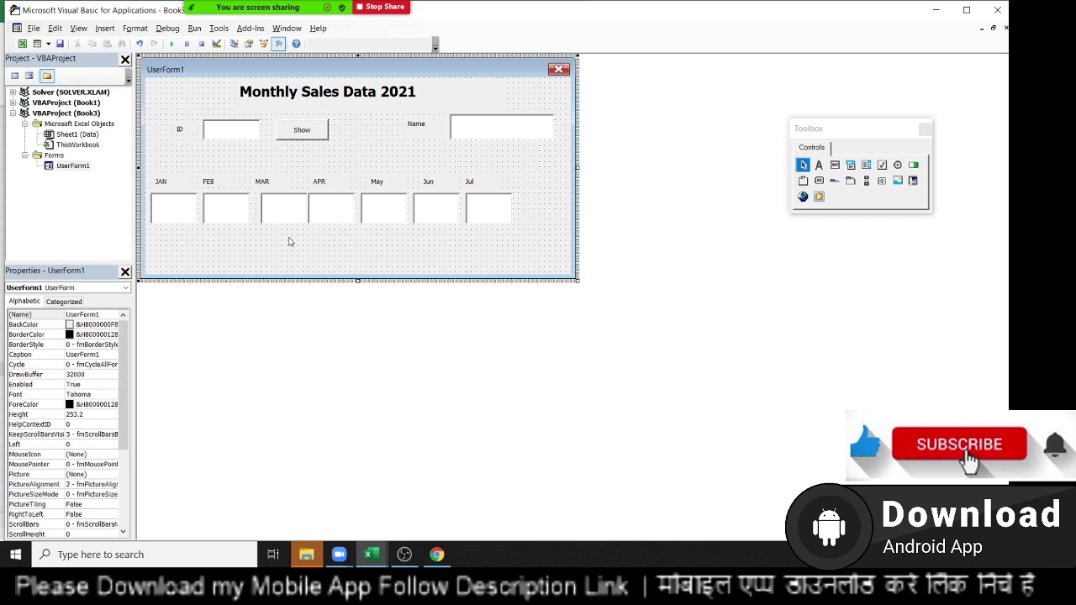
Recheck the (Name) of each month text box from JAN to Jul
click(168, 216)
click(225, 213)
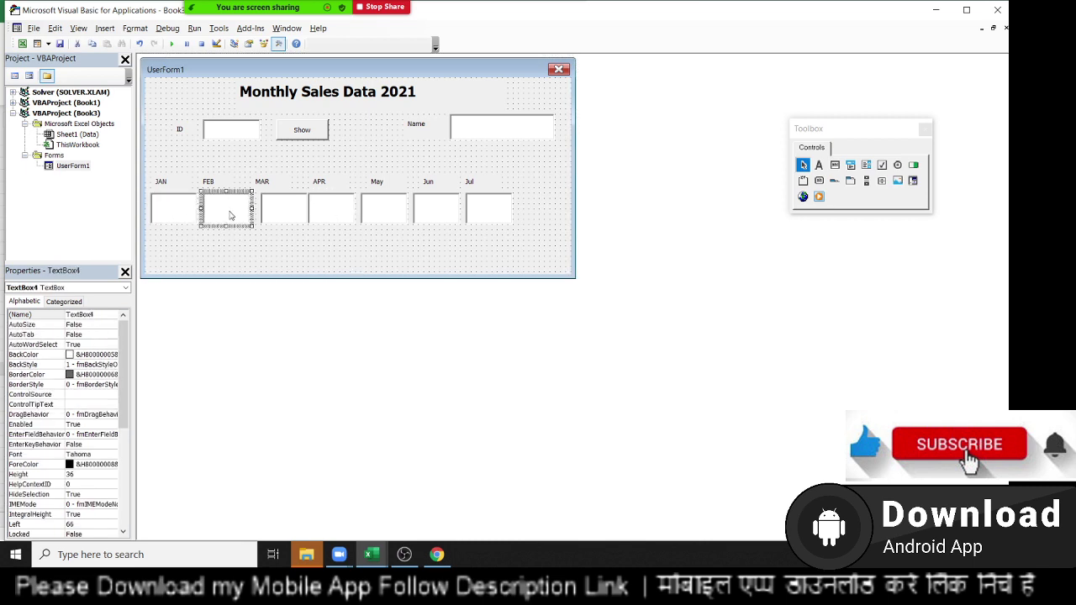
click(283, 217)
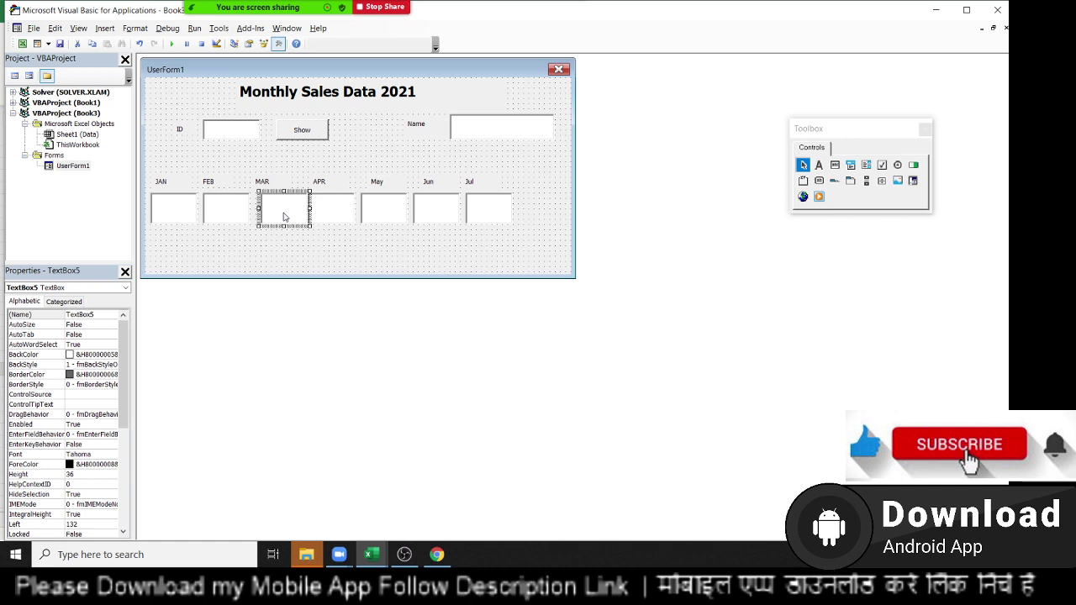
click(189, 212)
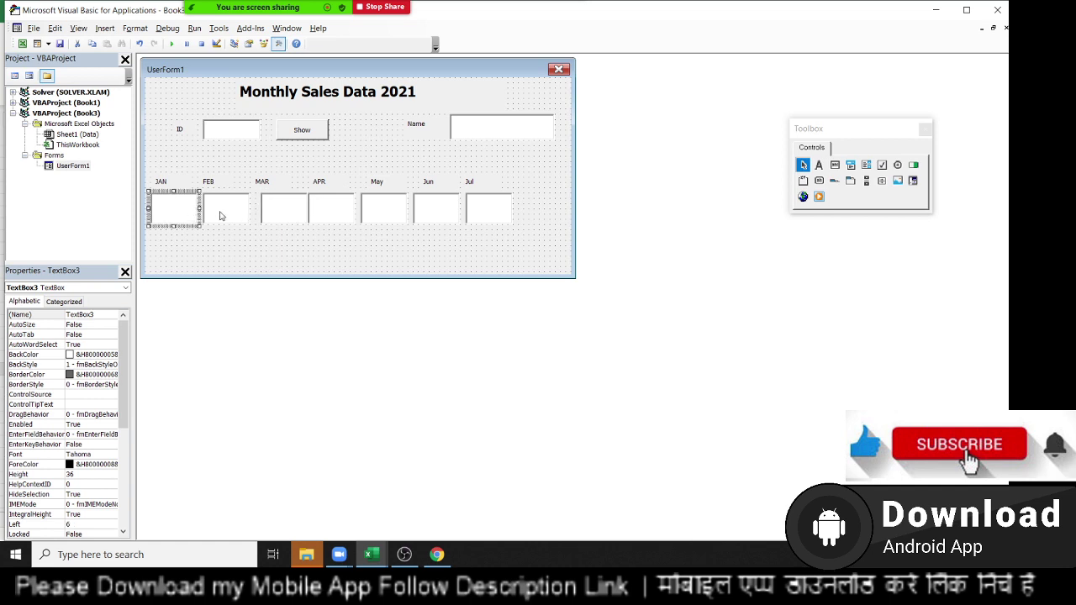
click(232, 215)
click(277, 216)
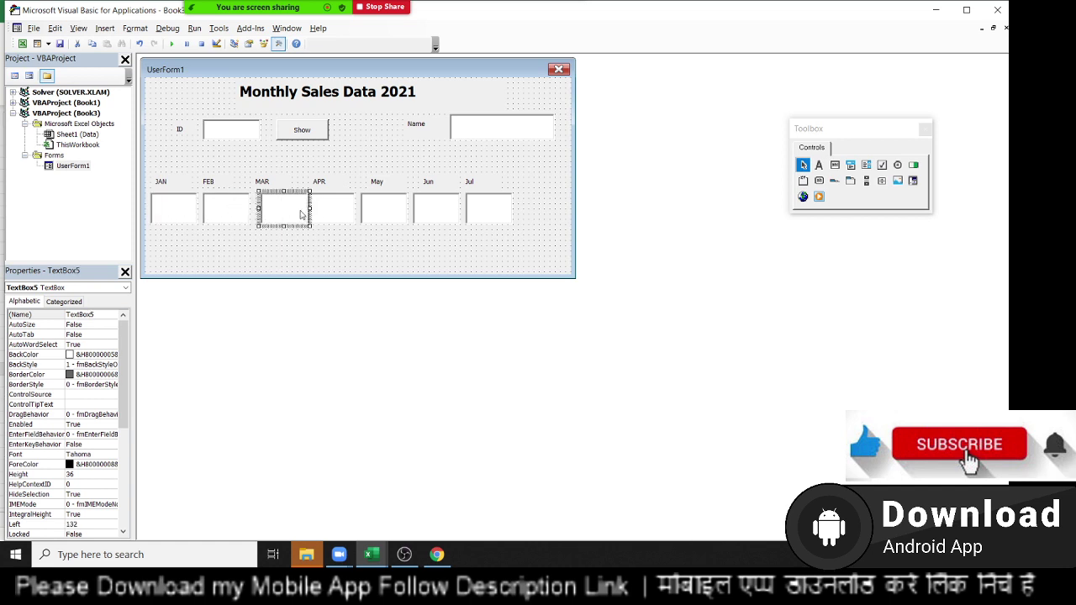
click(329, 219)
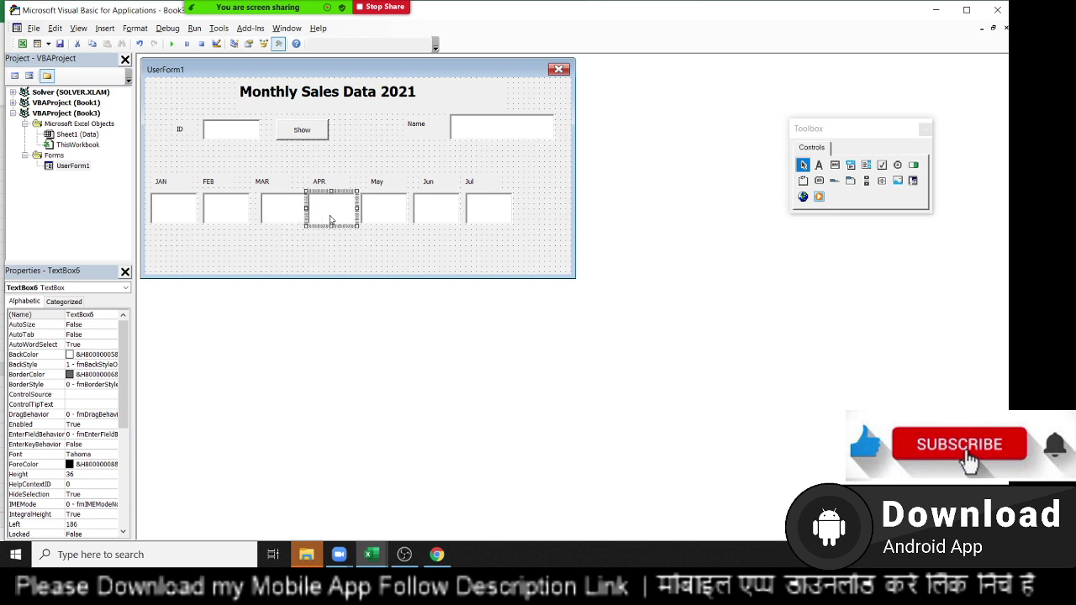
click(383, 219)
click(428, 220)
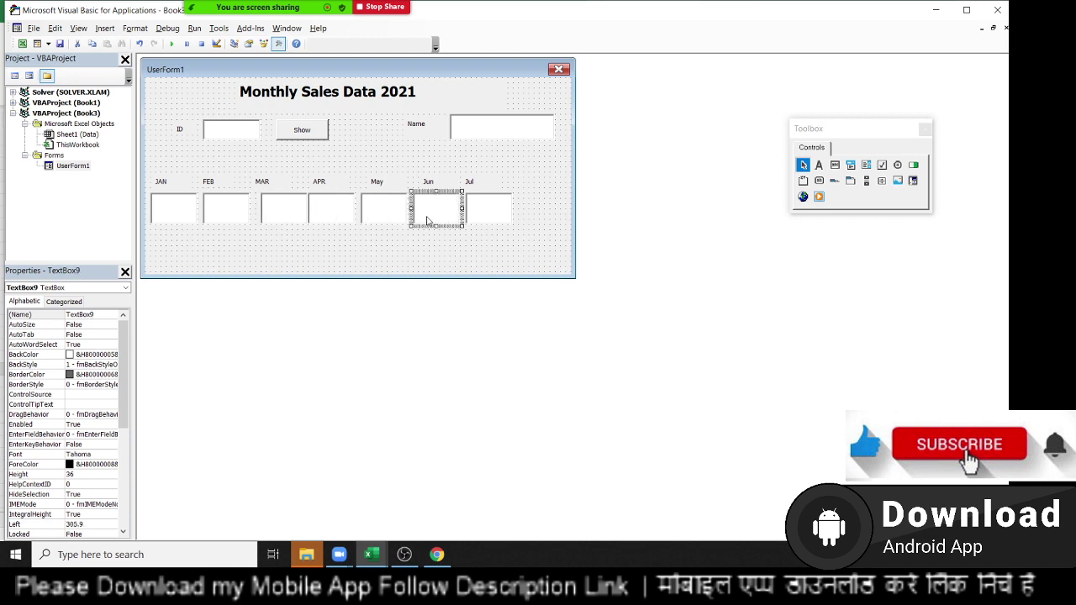
click(491, 218)
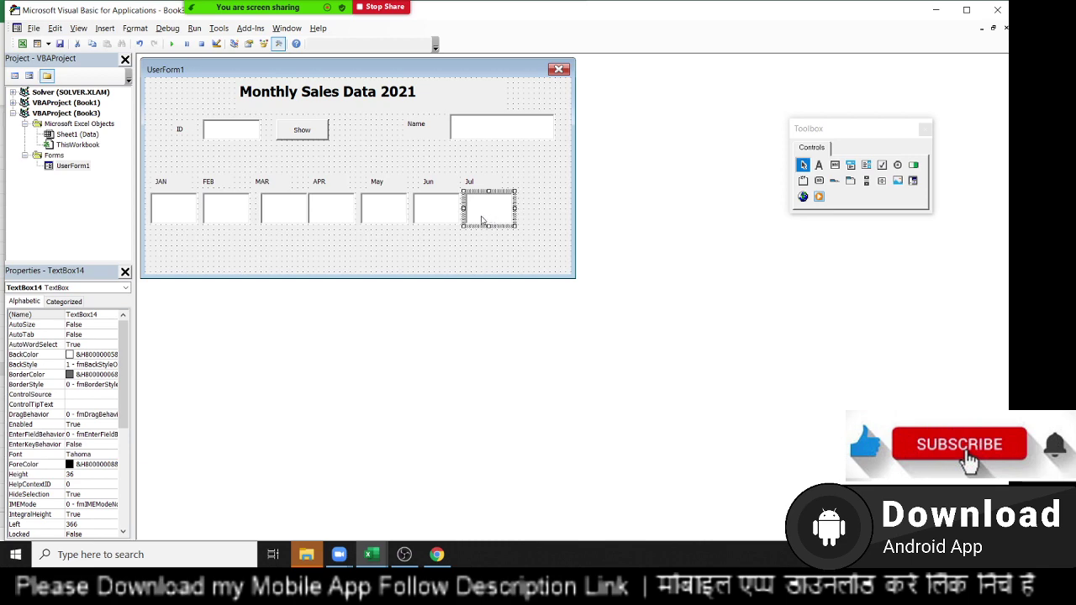
click(446, 217)
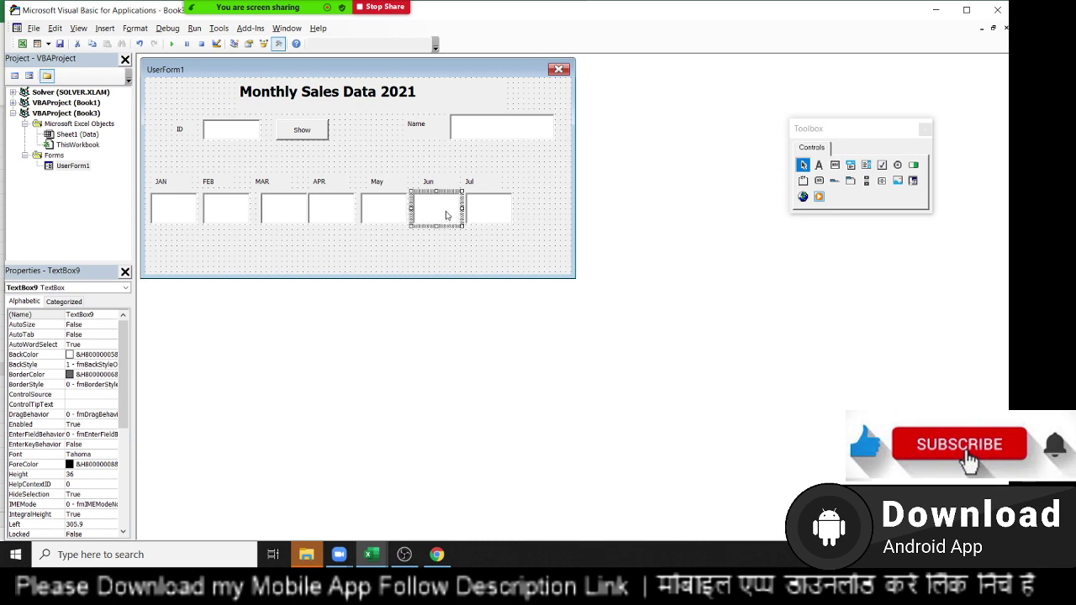
click(491, 210)
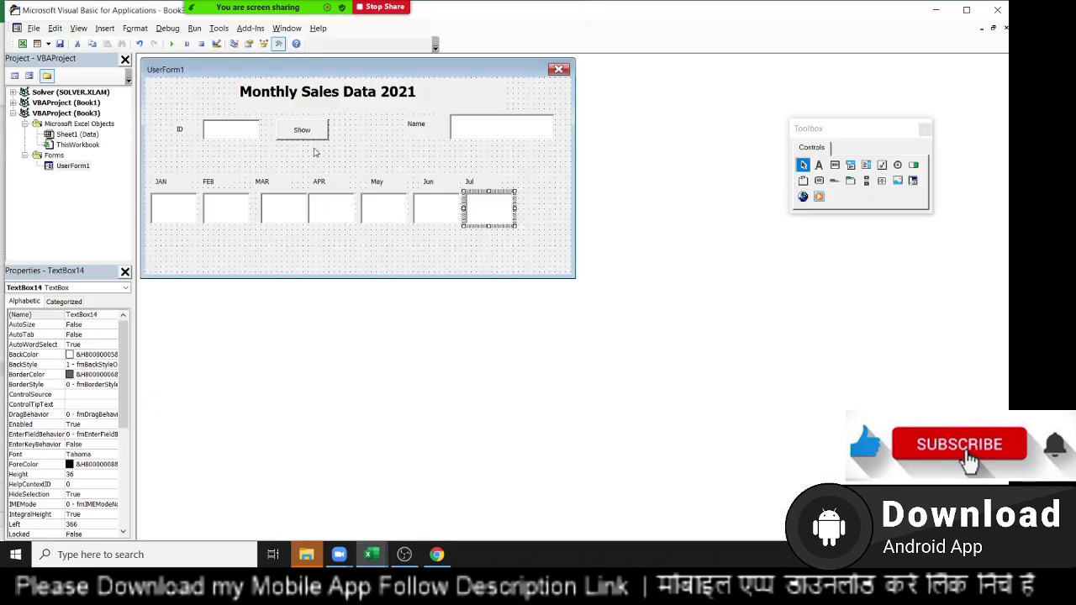
In the Show click code, change the copied line to fill TextBox3 from column C
double_click(313, 133)
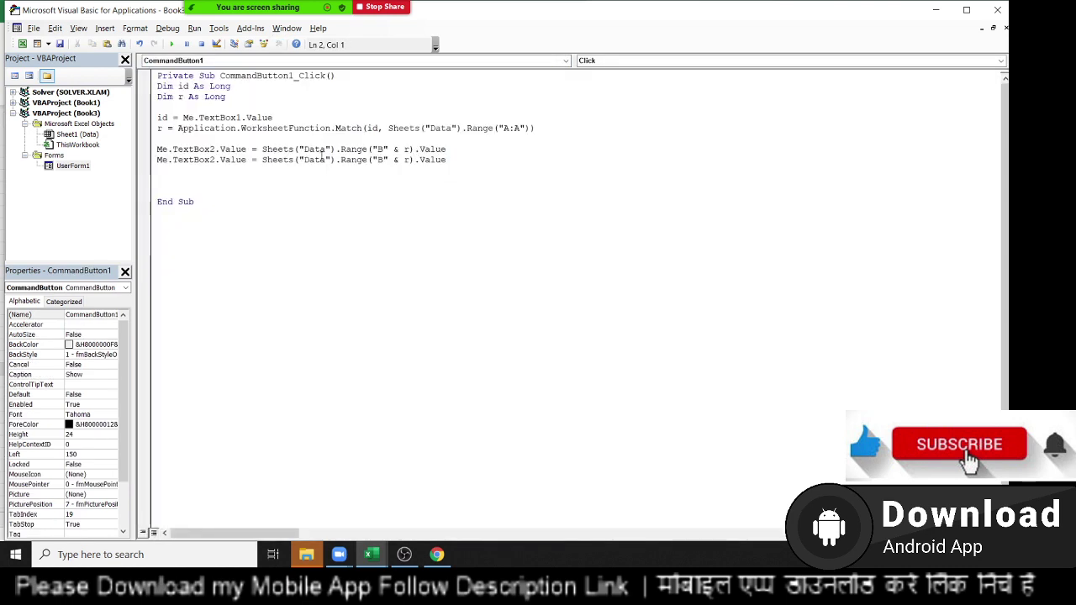
key(Down)
key(Down)
key(Down)
click(214, 162)
key(BackSpace)
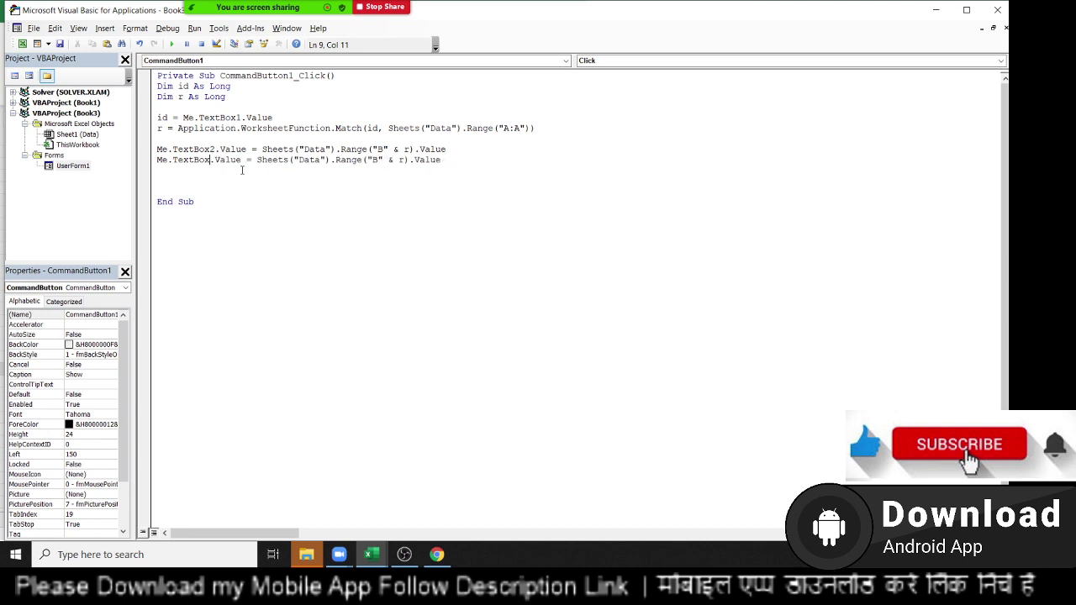
text(3)
click(384, 168)
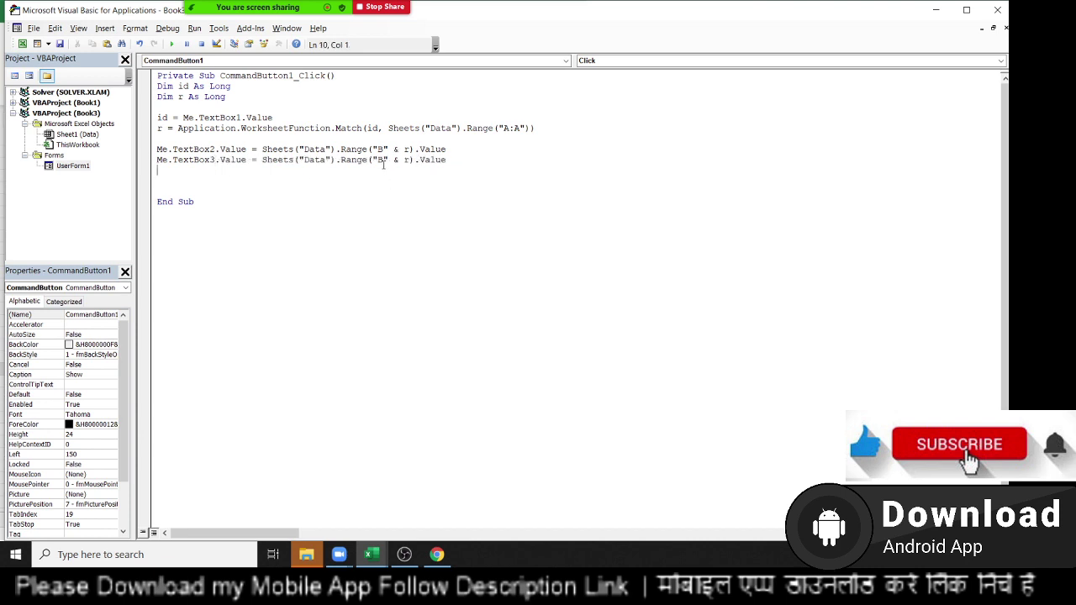
click(384, 160)
key(BackSpace)
text(C)
key(Down)
Copy the TextBox3 line and edit the copy to fill TextBox4 from column D
click(159, 163)
key(shift+Down)
key(ctrl+c)
click(177, 172)
key(ctrl+v)
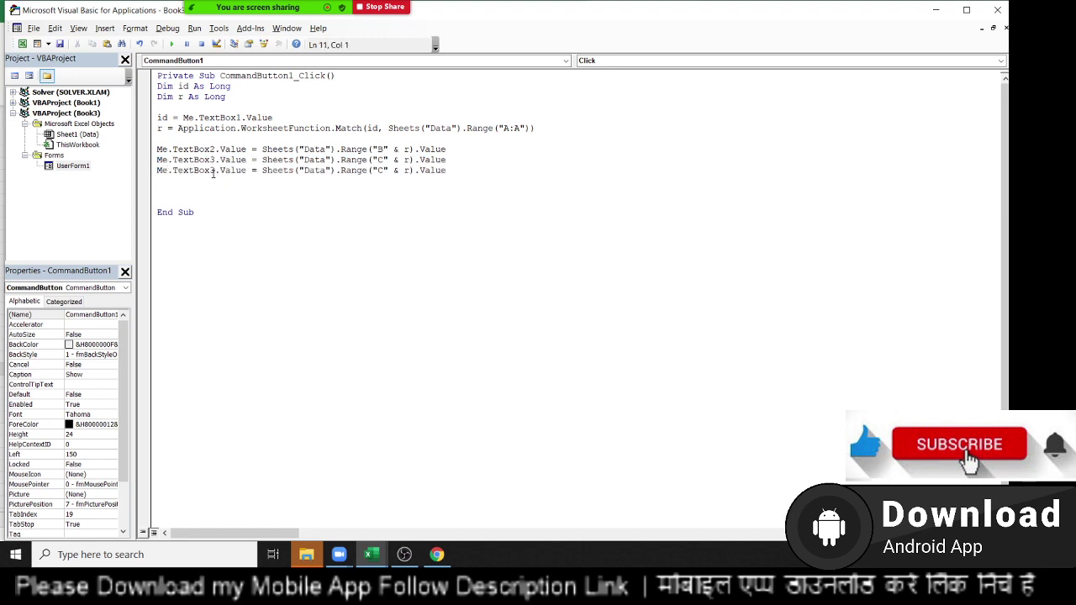
key(BackSpace)
text(4)
click(376, 170)
key(Delete)
text(D)
Paste another copy and edit it to fill TextBox5 from column E
click(179, 180)
key(ctrl+v)
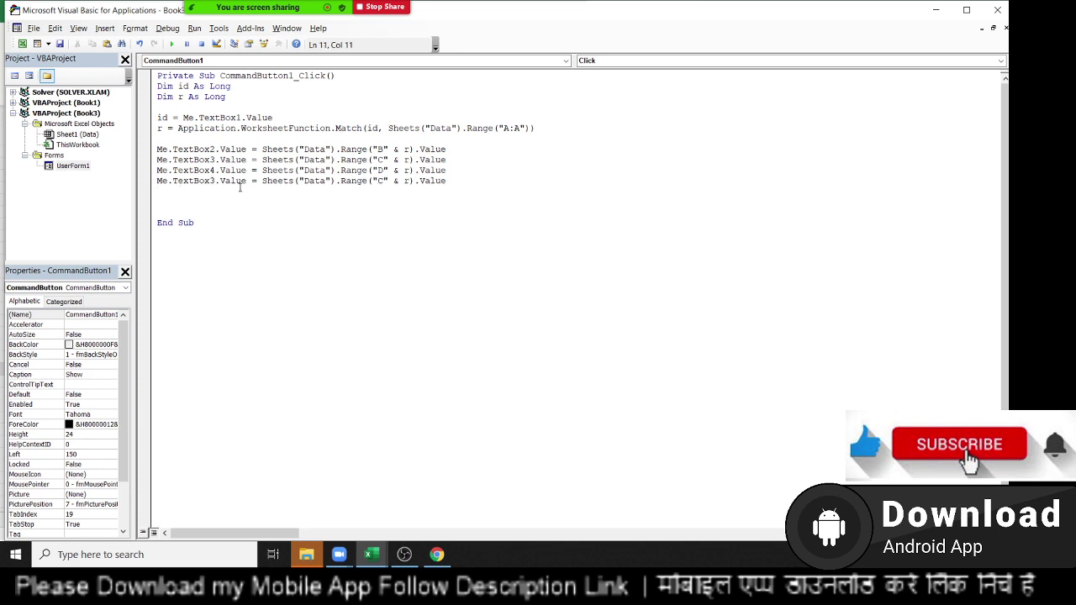
key(Delete)
text(5)
click(377, 181)
key(Delete)
text(E)
Add a TextBox6 line reading column F, then paste one more TextBox3 copy
click(157, 191)
key(ctrl+v)
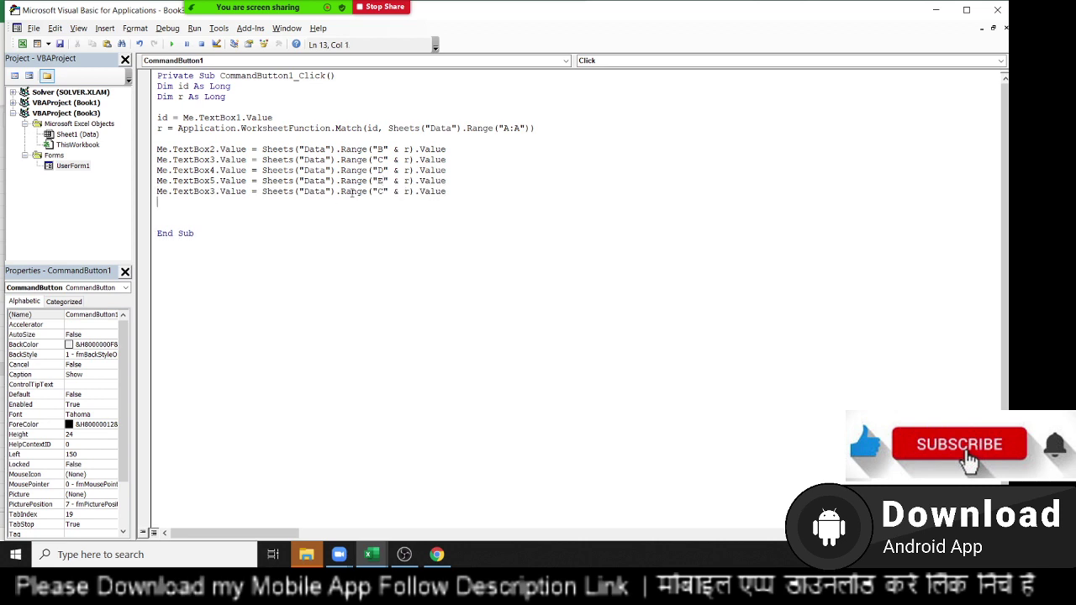
key(BackSpace)
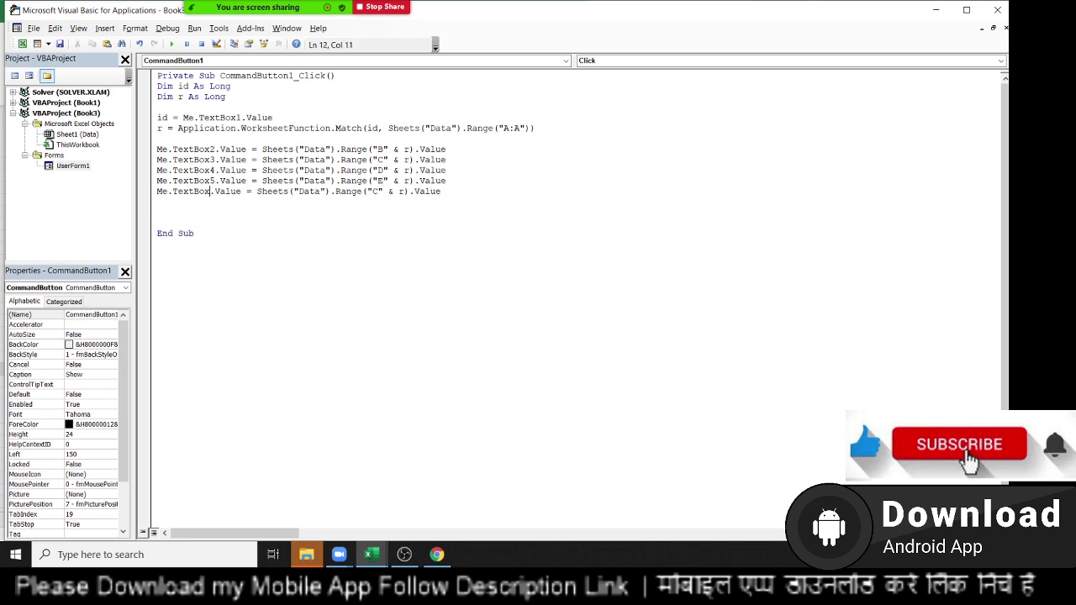
text(6)
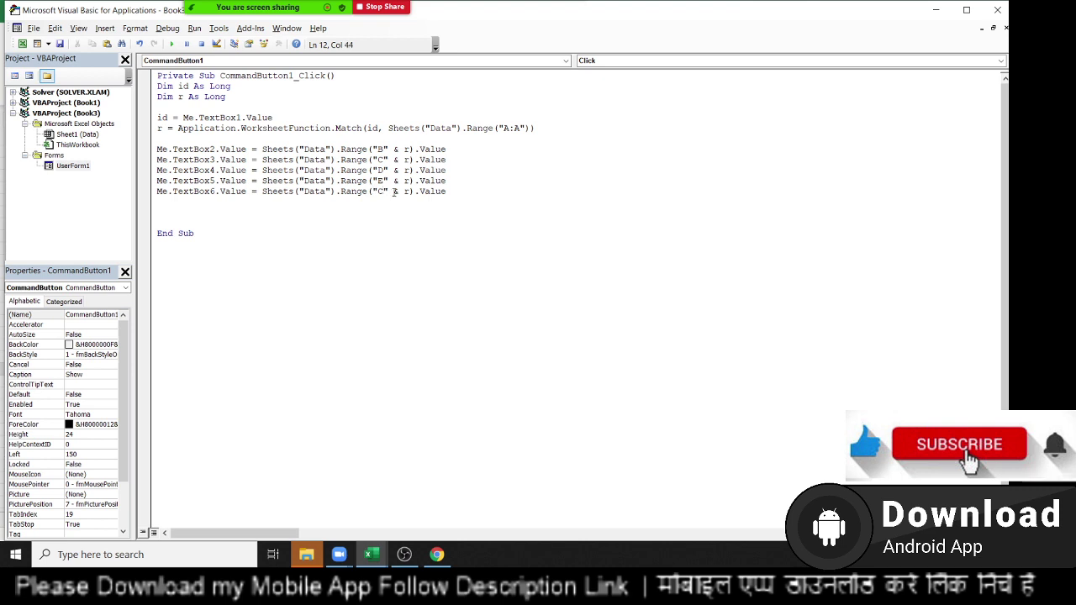
key(BackSpace)
text(F)
key(Down)
key(ctrl+v)
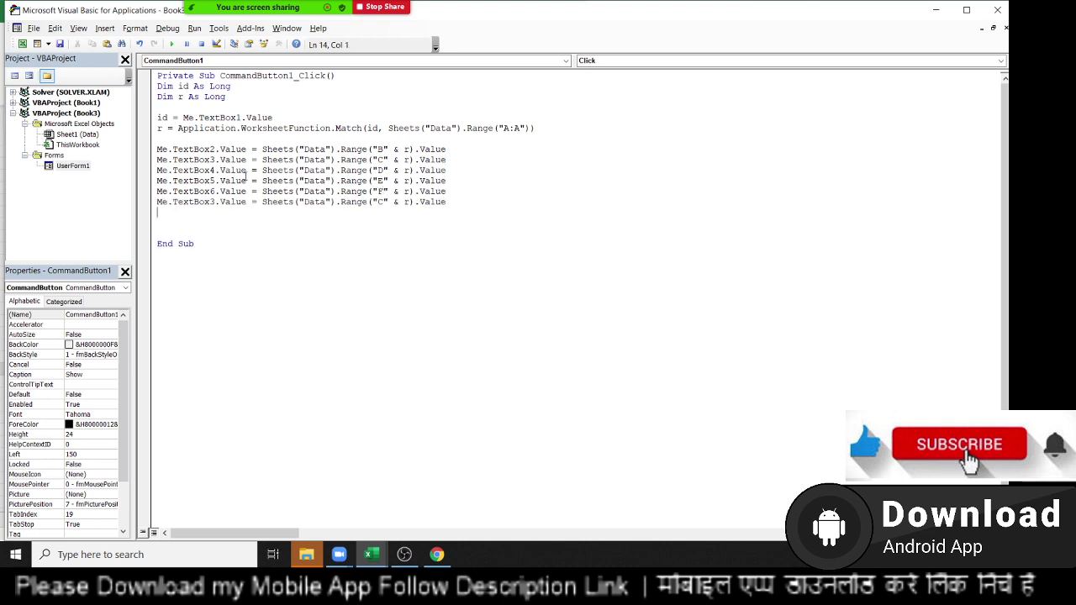
Check the May and Jun text box names on the form, then return to the code
double_click(73, 166)
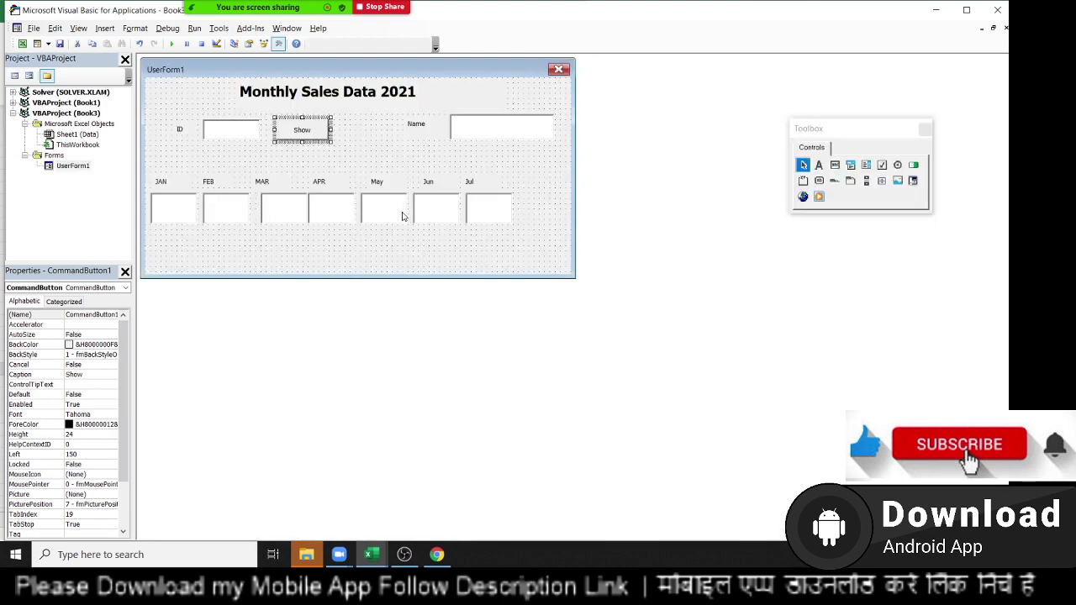
click(401, 217)
click(435, 212)
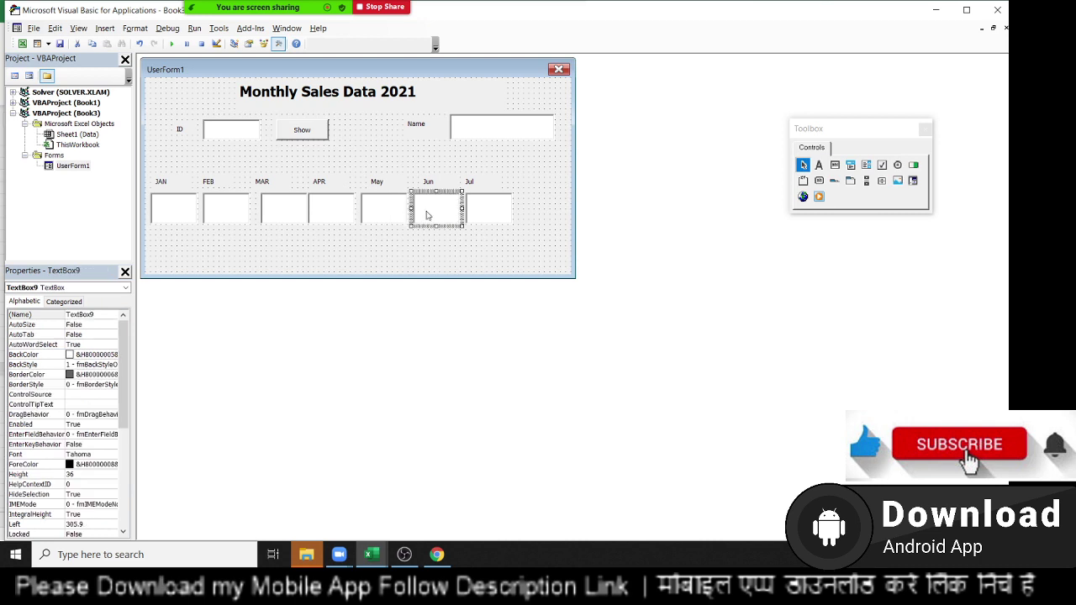
double_click(302, 135)
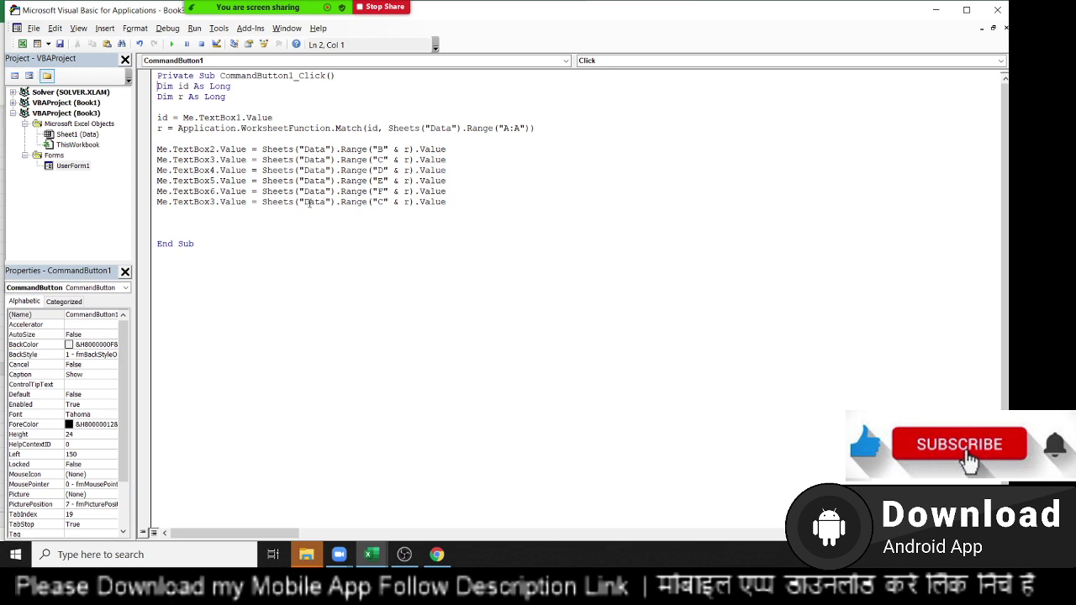
Edit the last line to fill TextBox7 from column G
click(215, 202)
key(BackSpace)
text(7)
click(381, 203)
key(BackSpace)
text(G)
Duplicate the TextBox7 line and edit it to fill TextBox9 from column H
drag(157, 202, 158, 212)
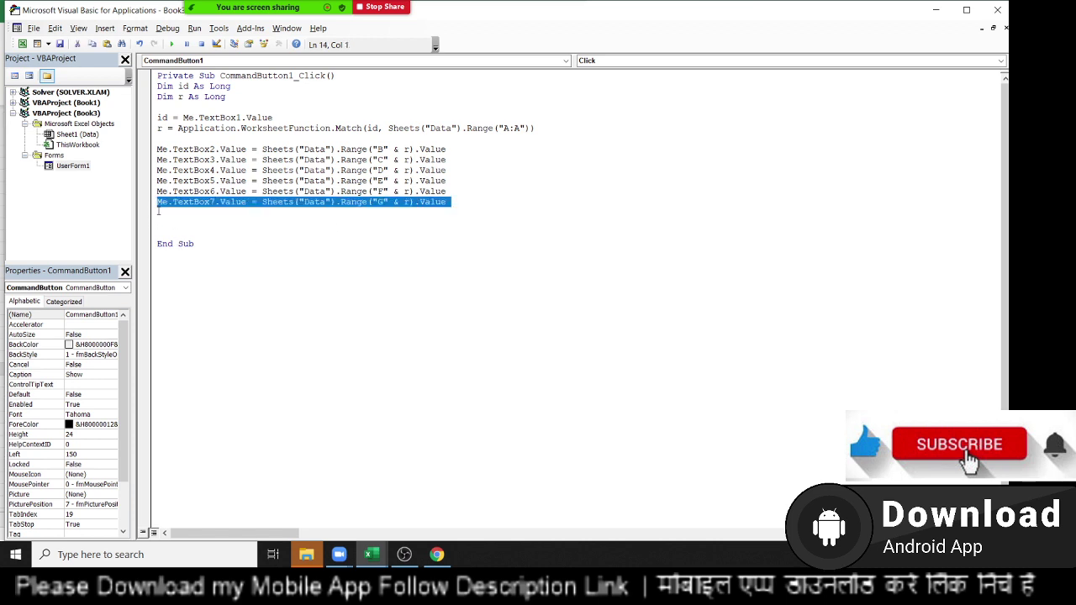
key(ctrl+c)
click(158, 212)
key(ctrl+v)
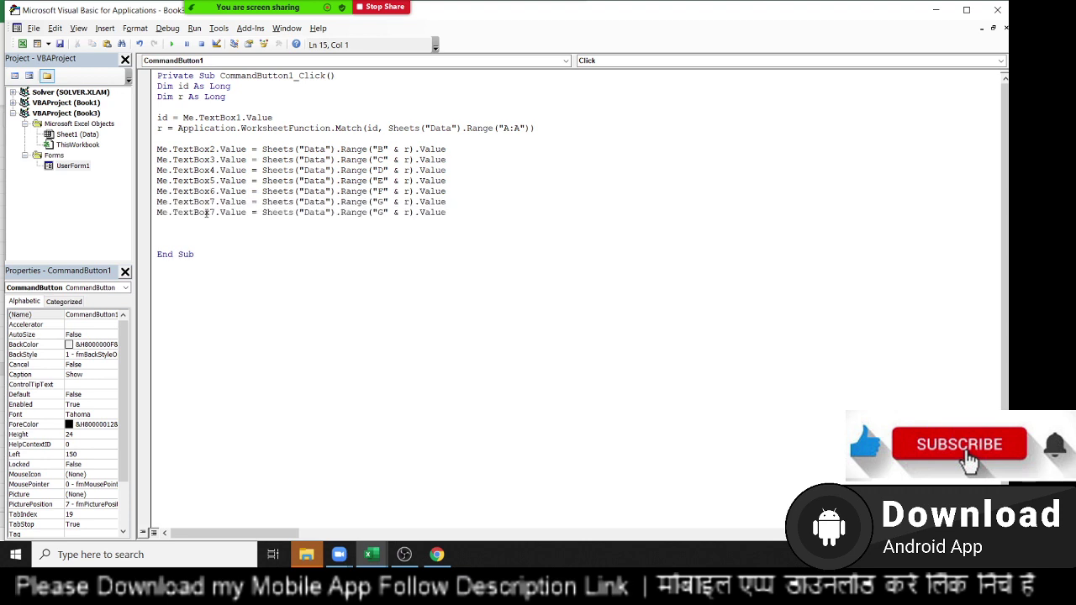
key(Delete)
text(9)
click(378, 213)
key(Delete)
text(H)
Paste another copy and edit it to fill TextBox14 from column I
key(Down)
key(ctrl+v)
click(215, 223)
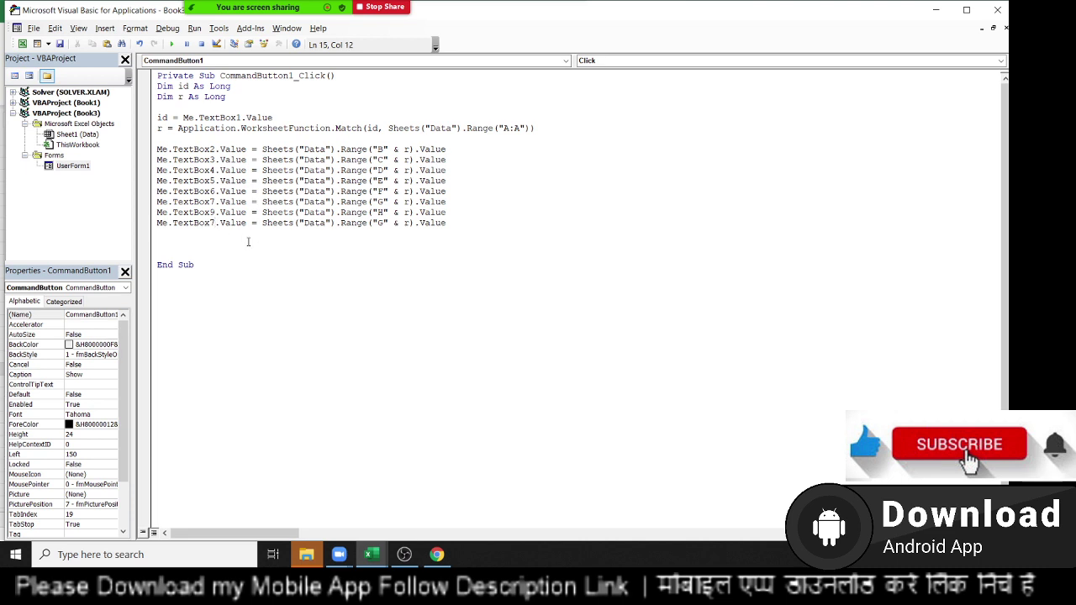
key(BackSpace)
text(14)
click(381, 222)
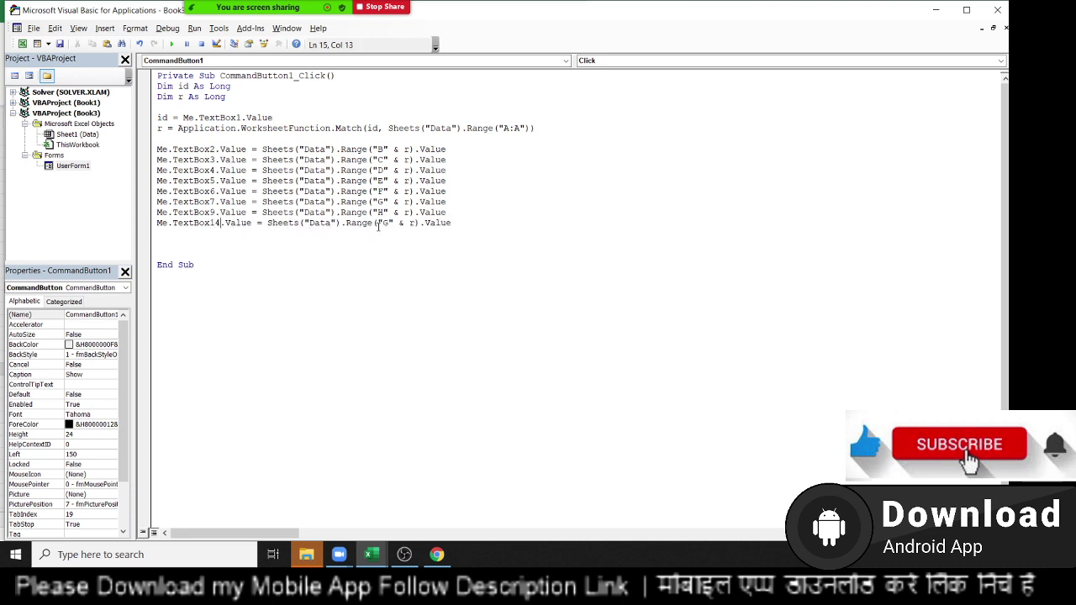
key(Delete)
text(I)
Run the form and look up IDs 1, 2 and 3; ID 3 shows 76, 59, 65, 81, 26, 70, 34
click(171, 44)
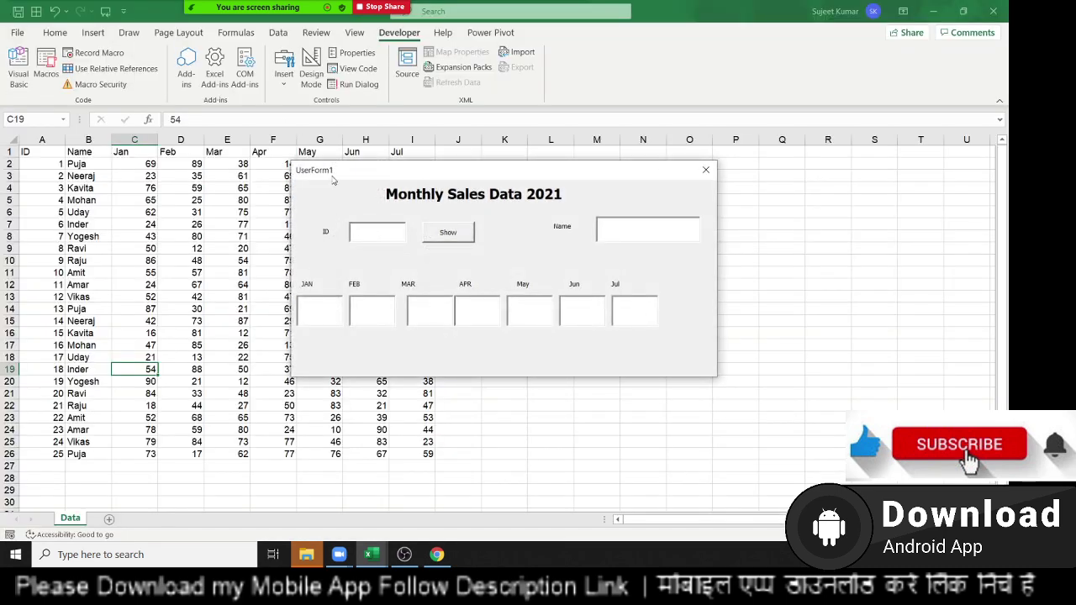
text(1)
click(452, 235)
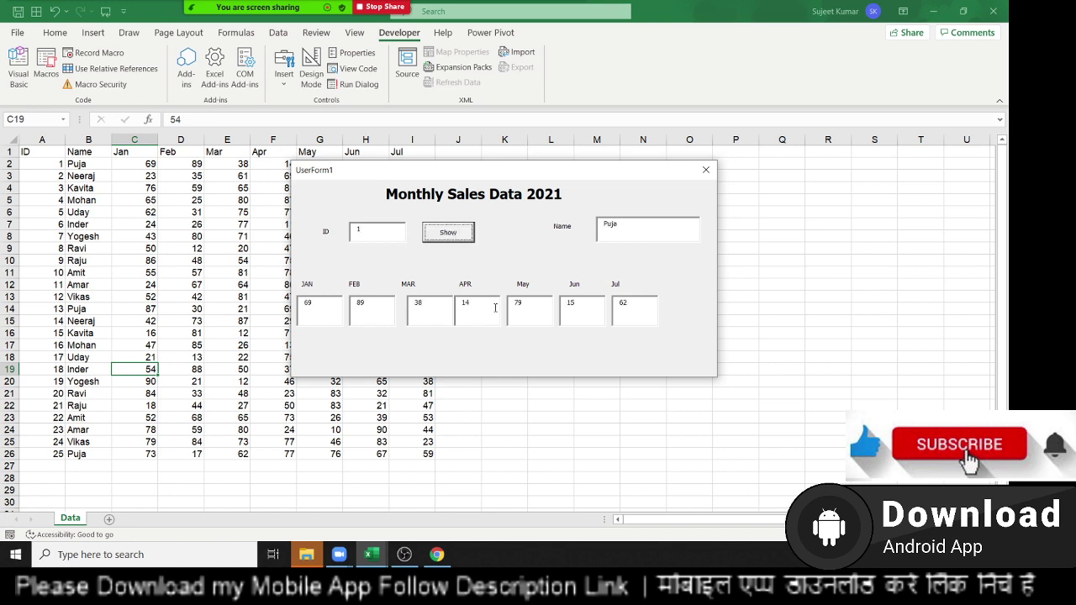
double_click(392, 225)
text(2)
click(464, 238)
double_click(384, 230)
text(3)
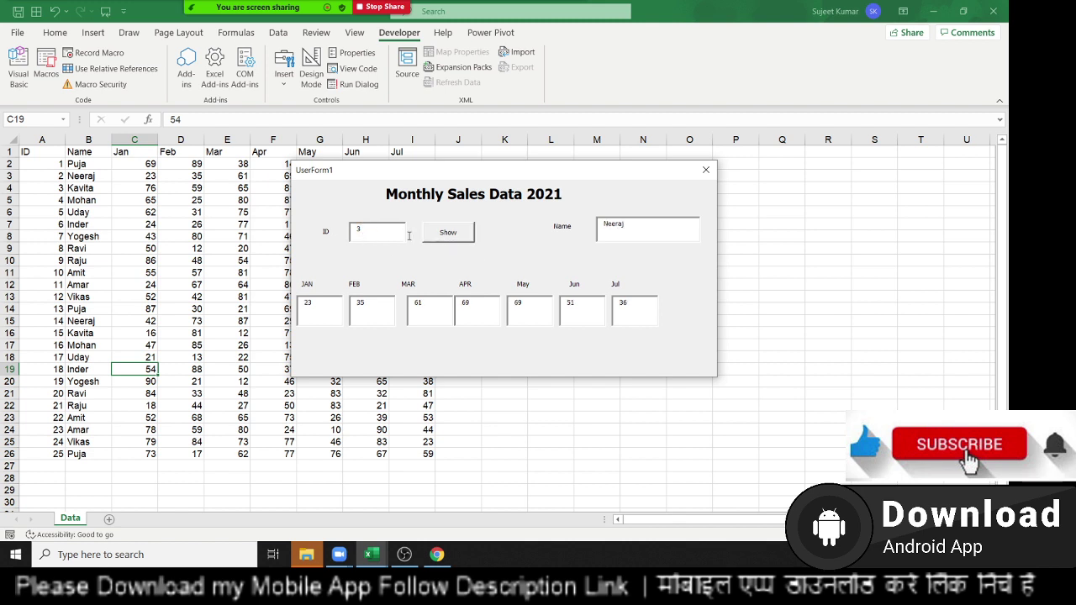
click(448, 239)
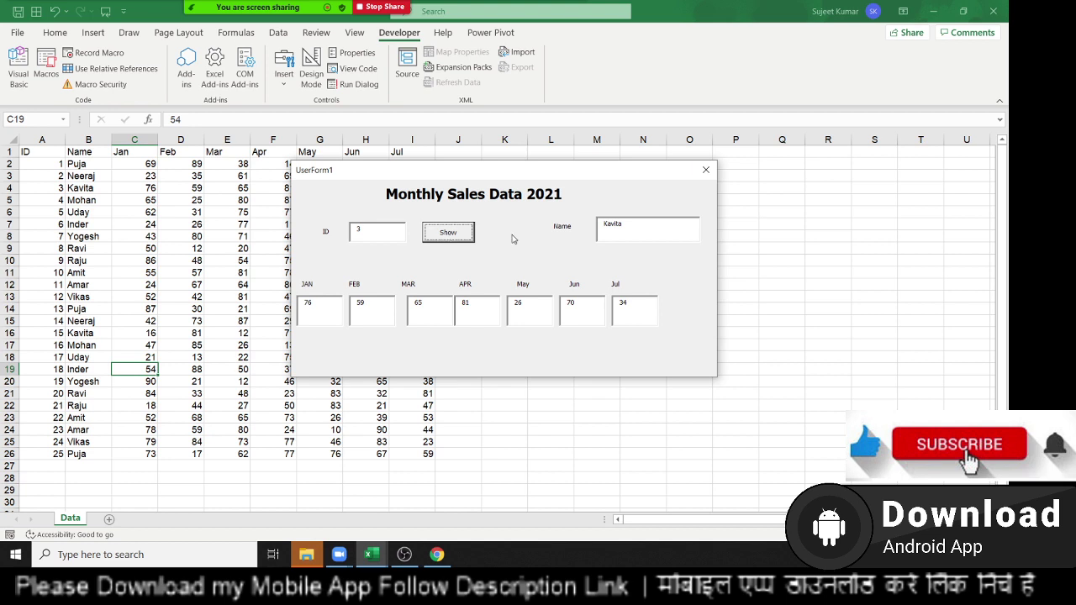
Delete the entered ID from the running lookup form and close the form to return to the VBA editor
click(384, 224)
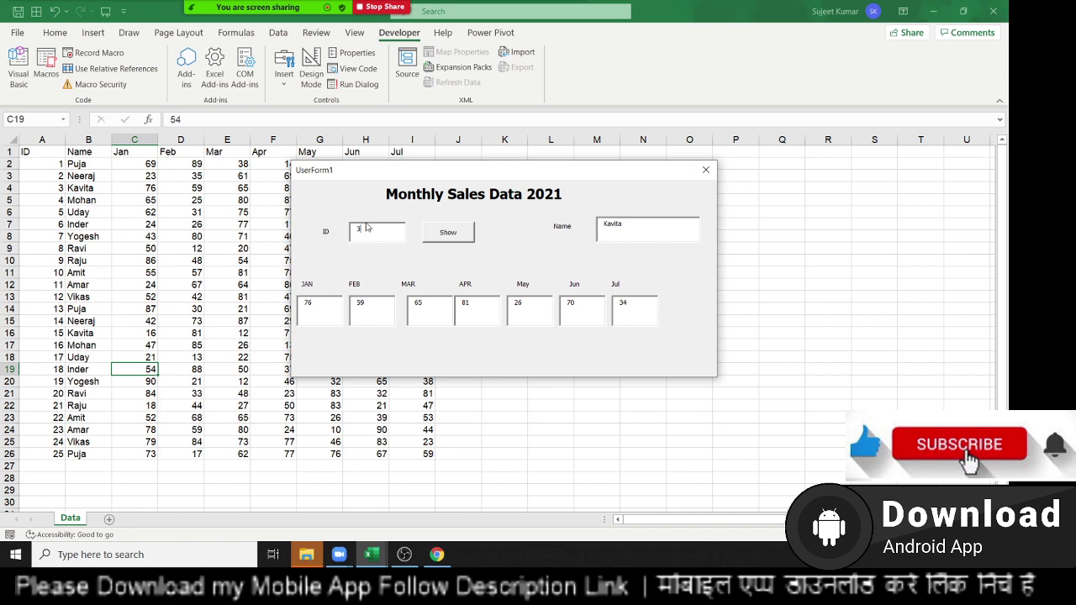
key(BackSpace)
text(21)
click(706, 170)
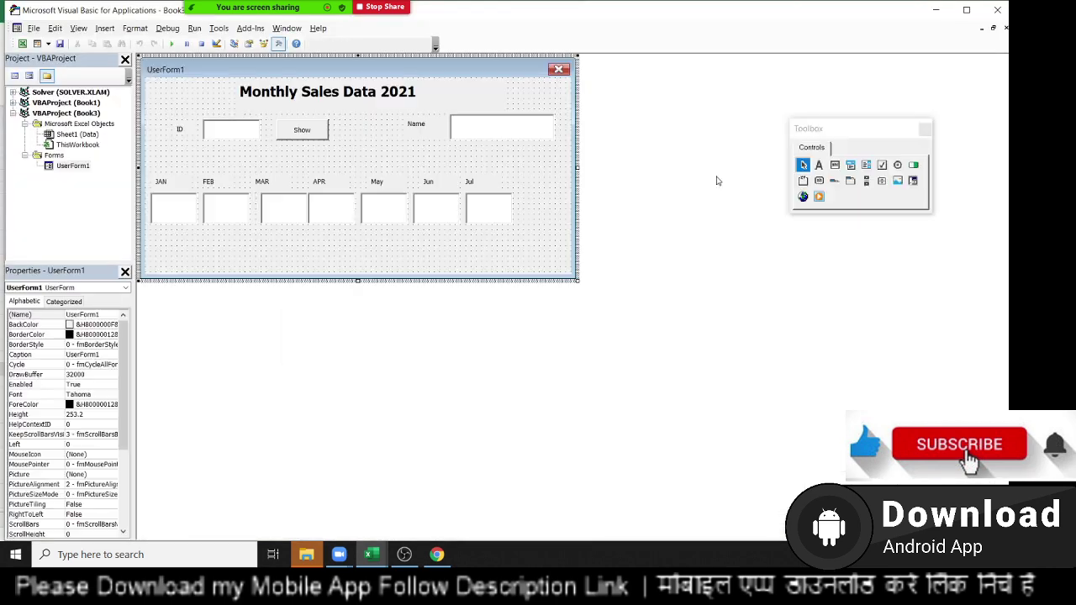
Copy the CommandButton1_Click lookup code into TextBox1_Change, then switch back to the Excel workbook
double_click(241, 132)
drag(157, 244, 156, 87)
key(ctrl+c)
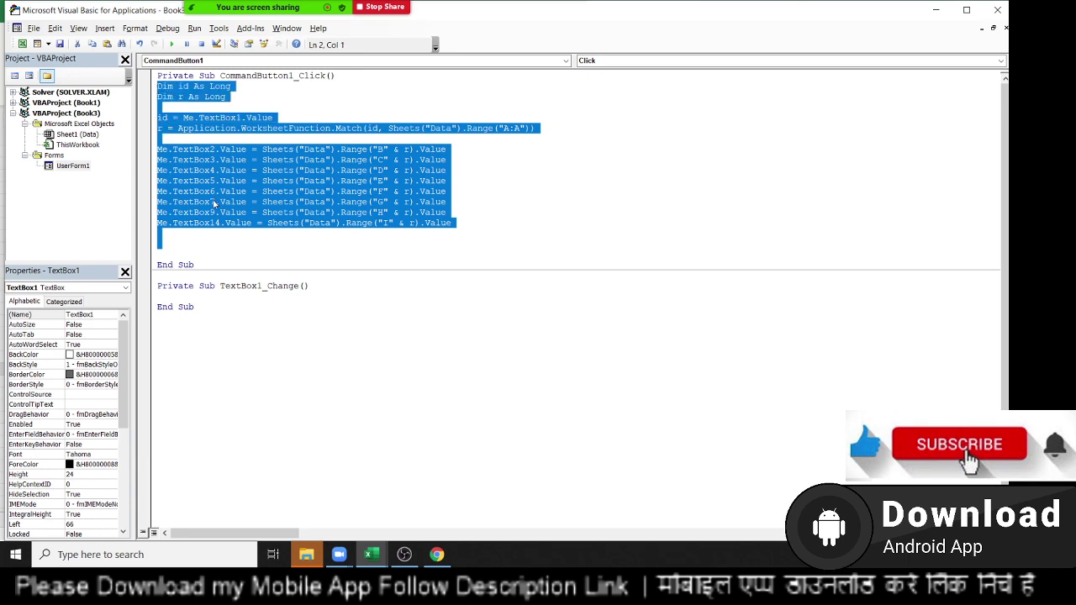
click(184, 297)
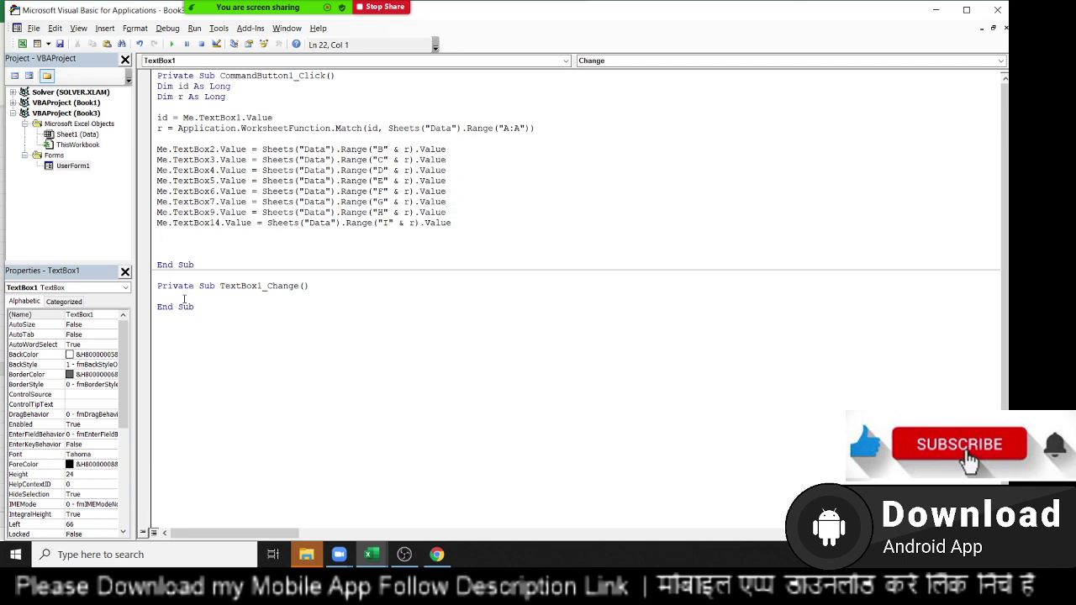
key(ctrl+v)
key(Down)
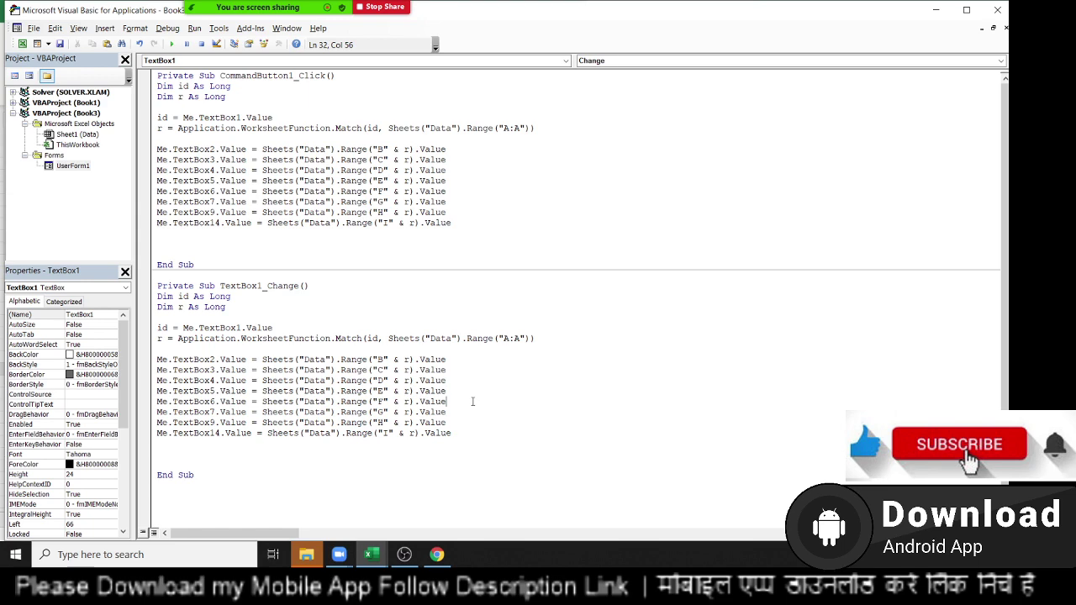
key(alt+F11)
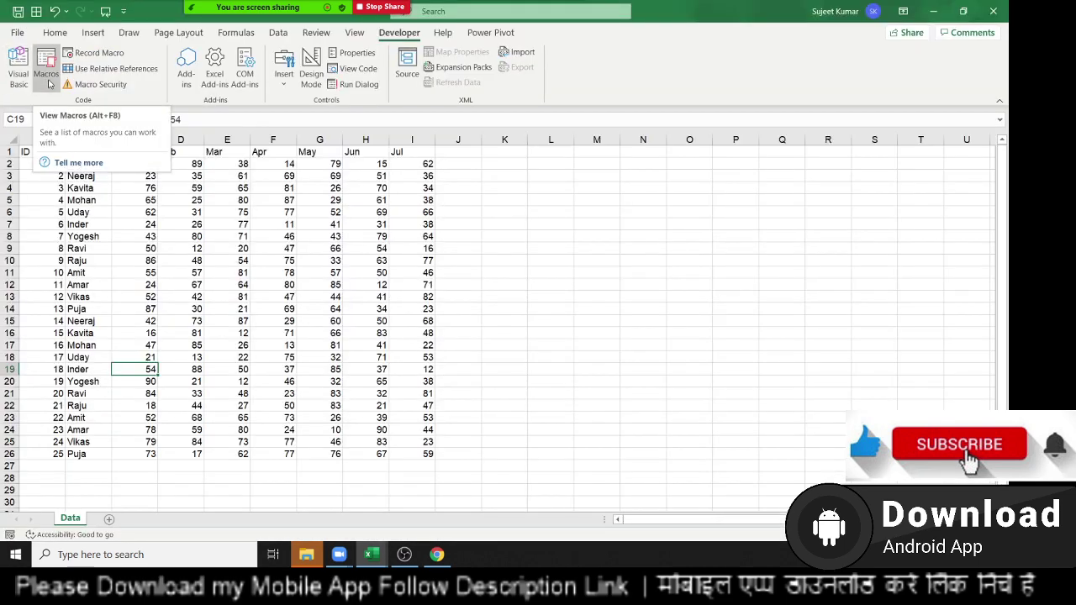
Run UserForm1, enter ID 1 and then delete it, and debug the resulting run-time error 13
key(alt+F11)
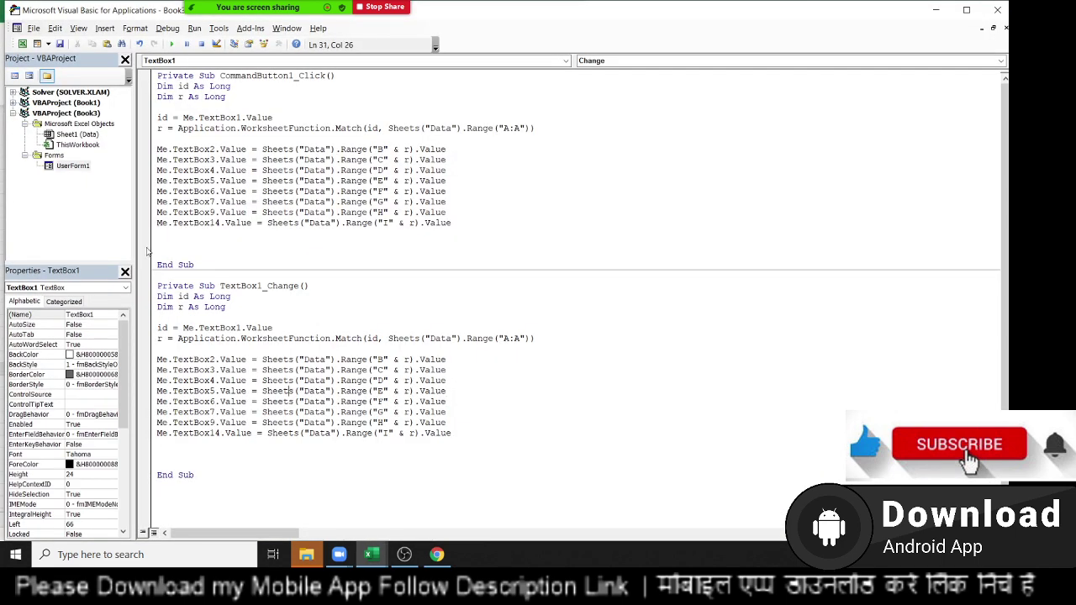
double_click(76, 168)
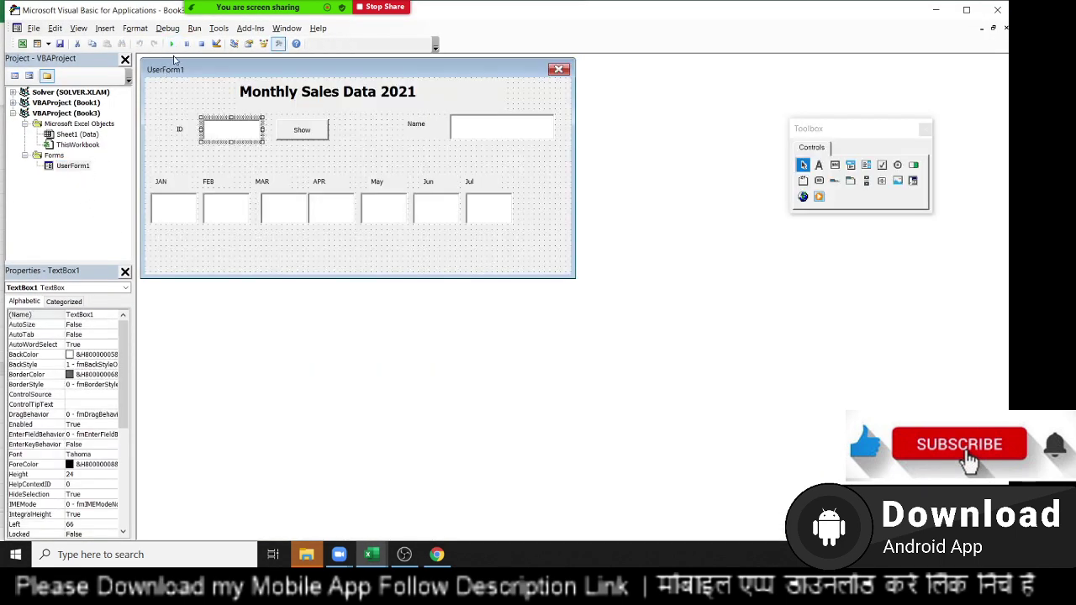
click(172, 43)
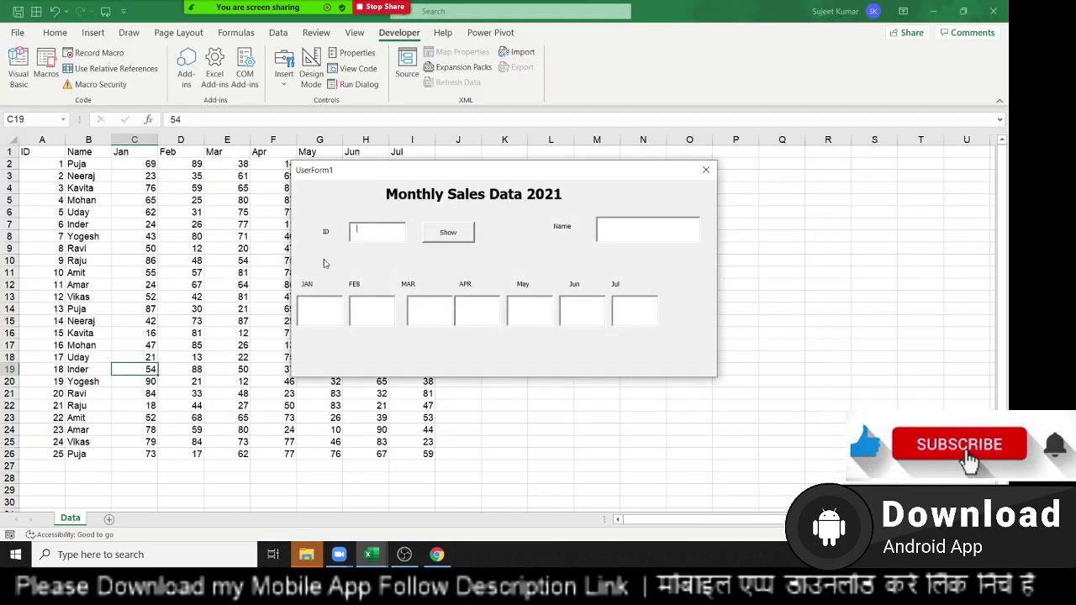
text(1)
key(BackSpace)
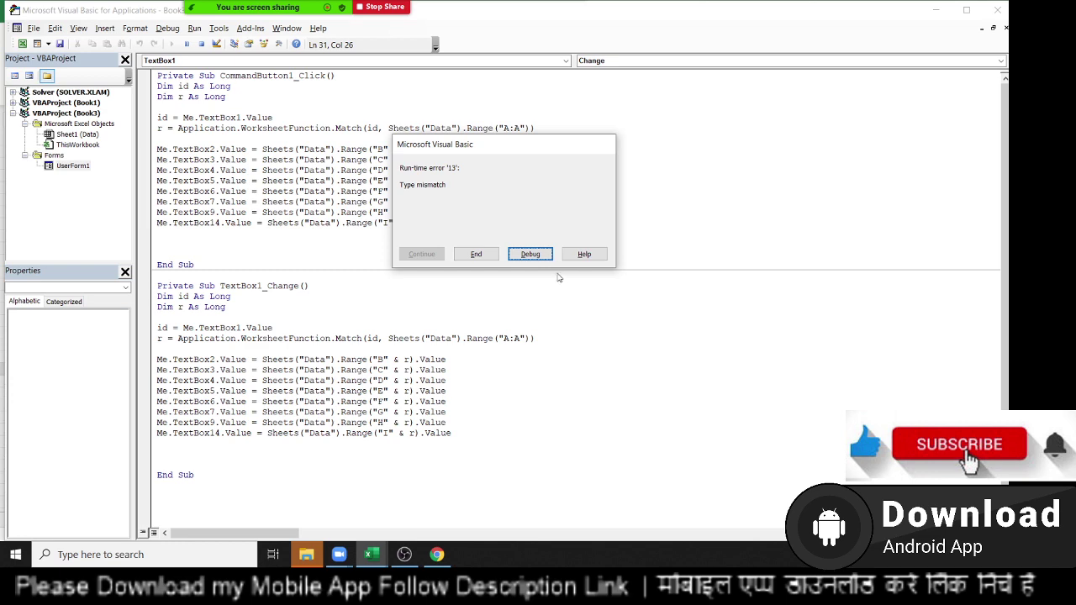
click(546, 254)
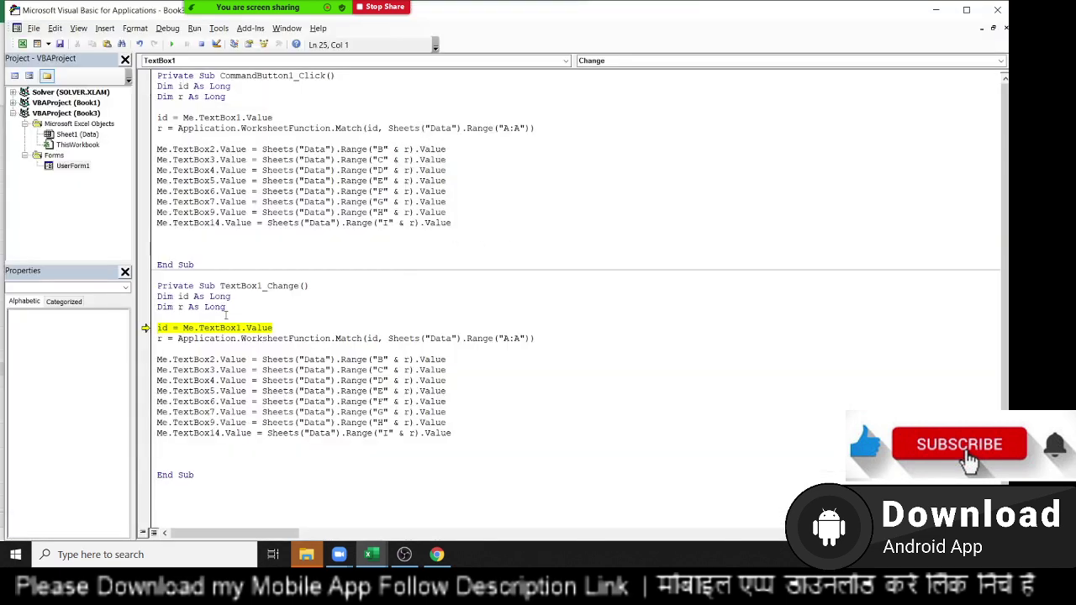
mouse_move(164, 328)
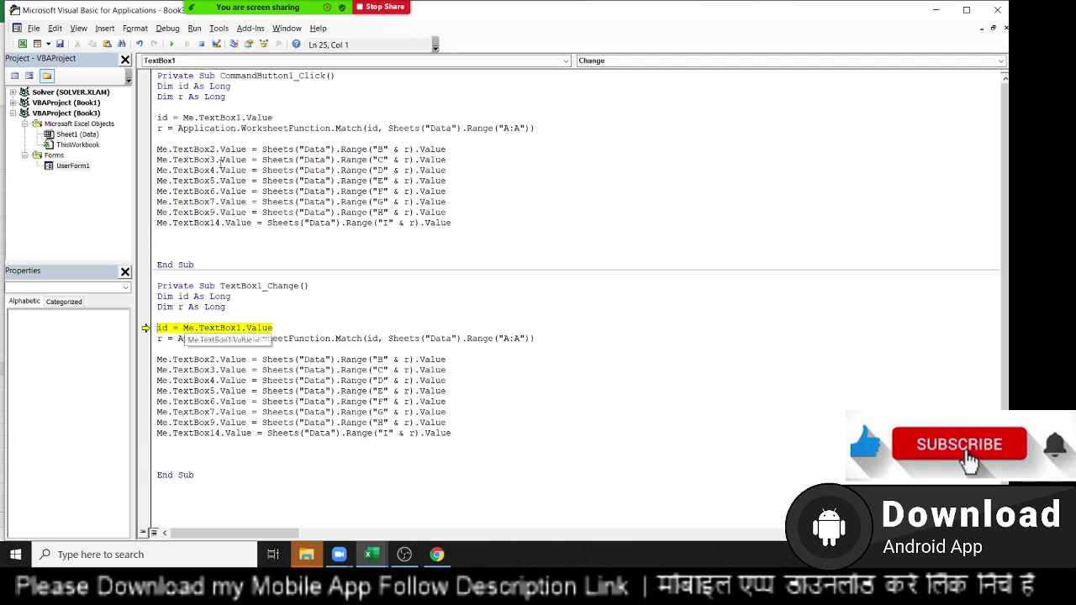
Reset the debugger and add On Error Resume Next below Dim r As Long in TextBox1_Change
click(204, 45)
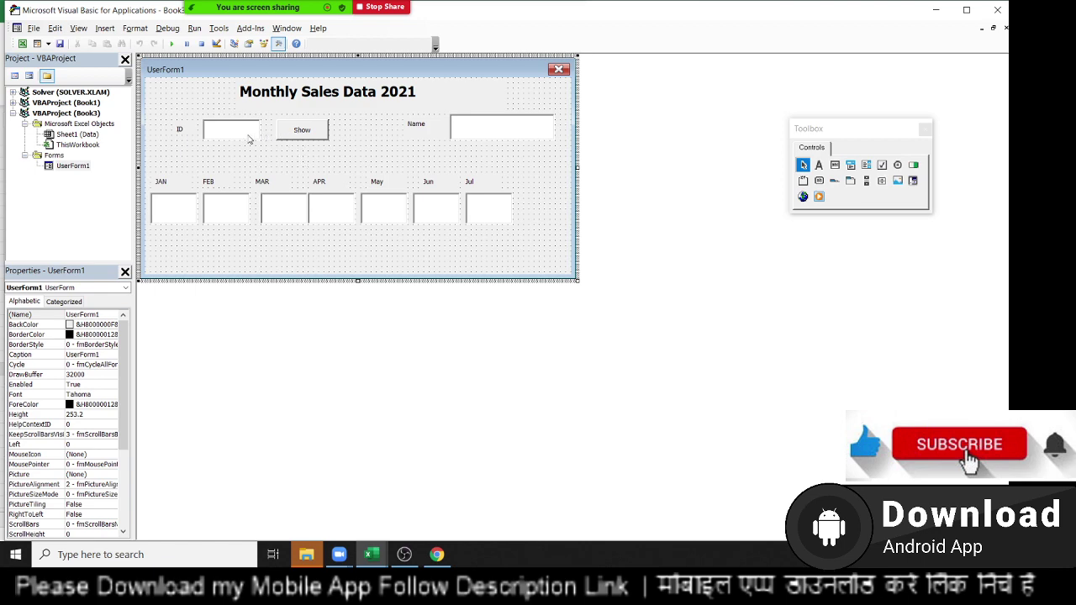
double_click(224, 139)
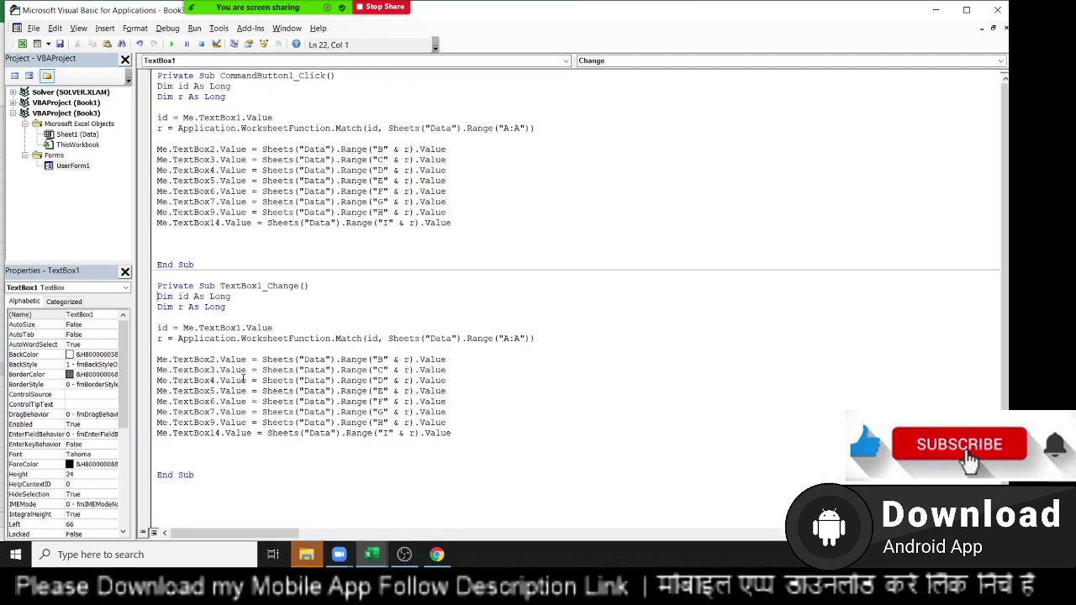
click(235, 307)
click(246, 369)
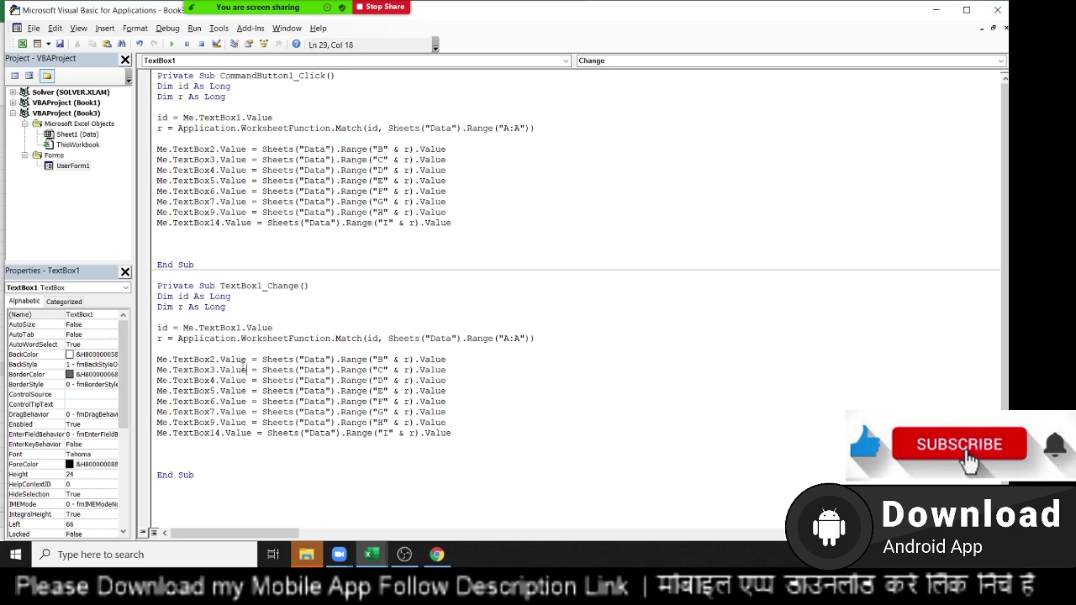
click(216, 318)
key(Return)
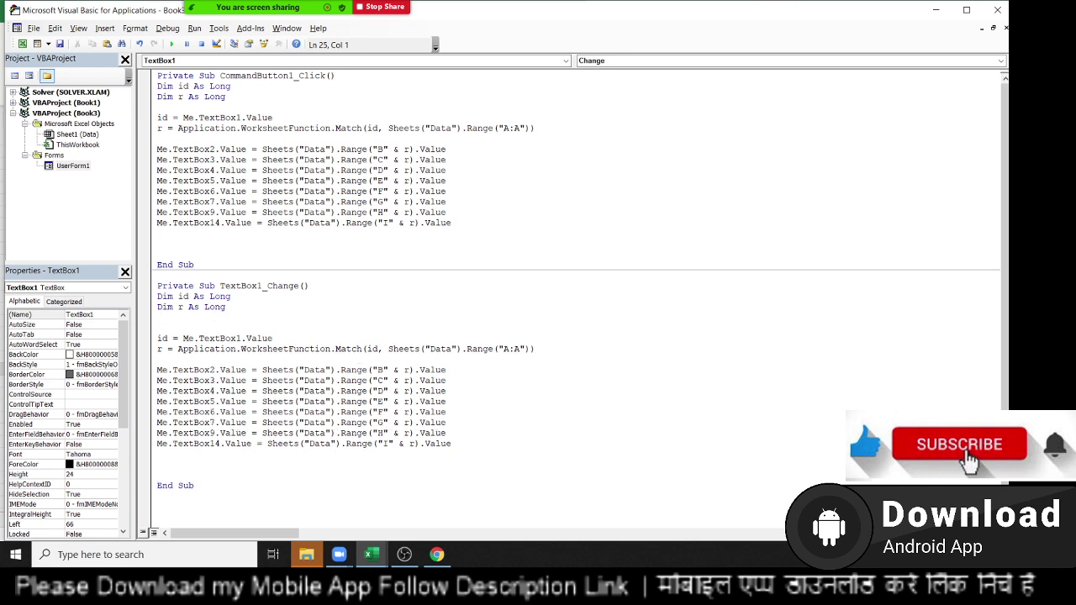
text(on e)
text(e)
key(BackSpace)
text(rr)
text(or resu)
text(me nexr)
key(BackSpace)
text(t)
key(Return)
Add an If Err > 0 Then line after the id assignment and select the eight box-filling lines
click(262, 338)
key(Return)
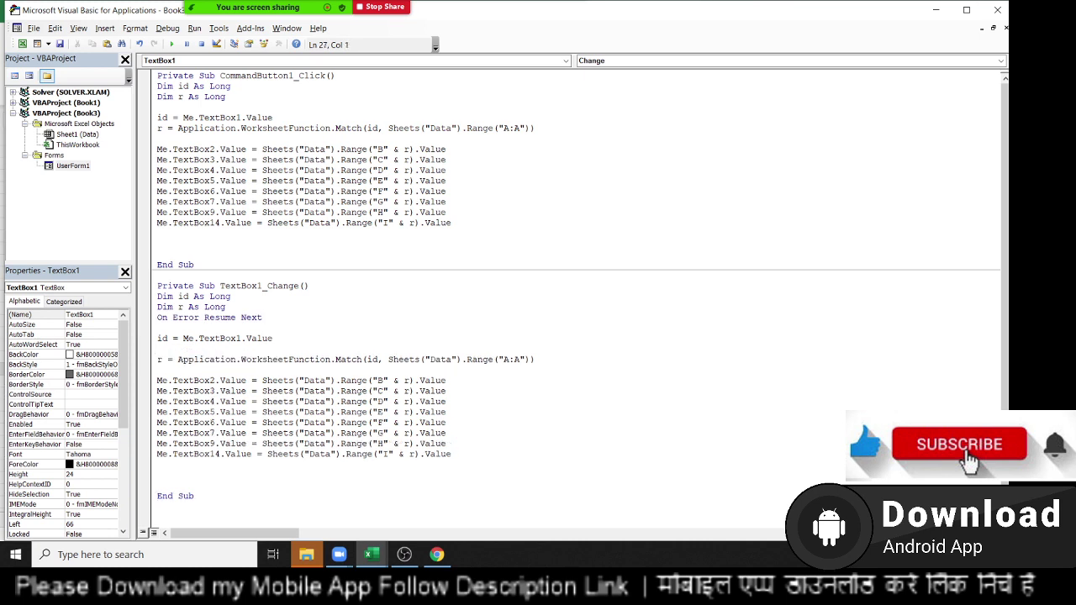
key(Return)
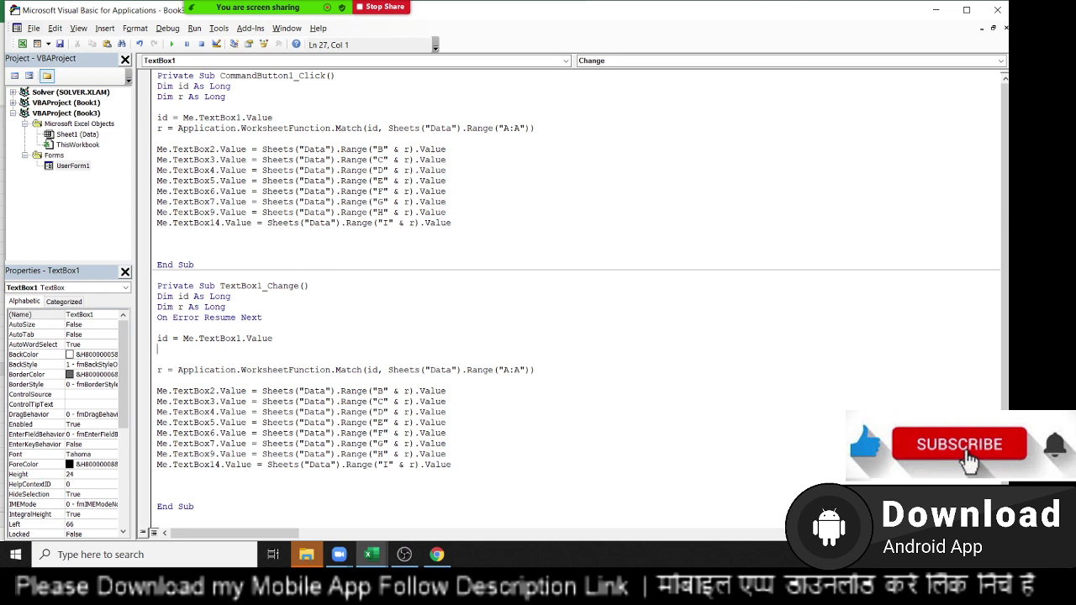
text(if )
text(err )
text(>0 )
text(then)
key(Return)
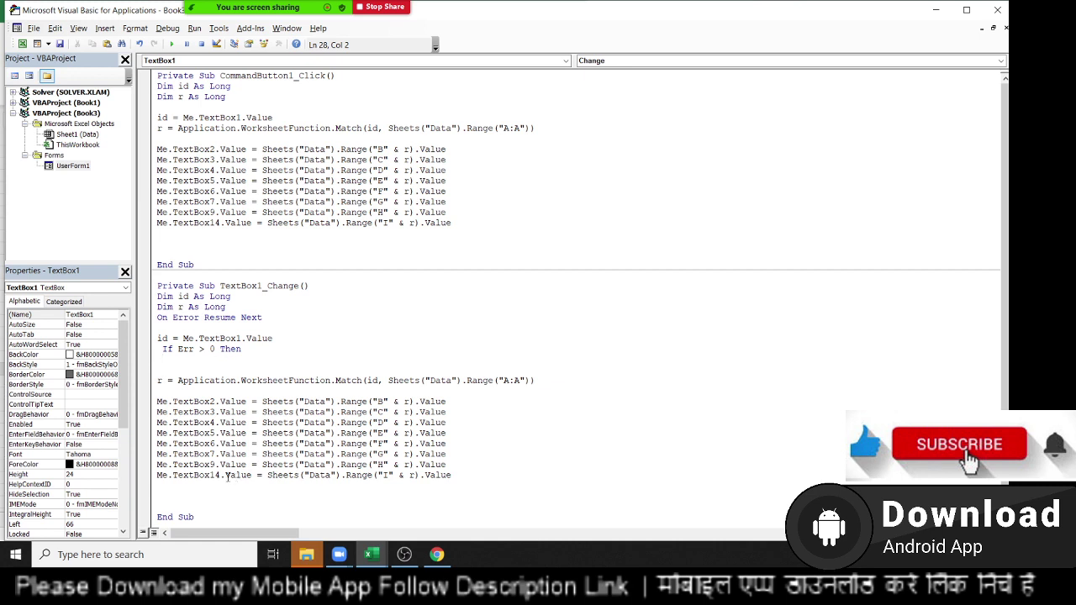
drag(456, 476, 151, 403)
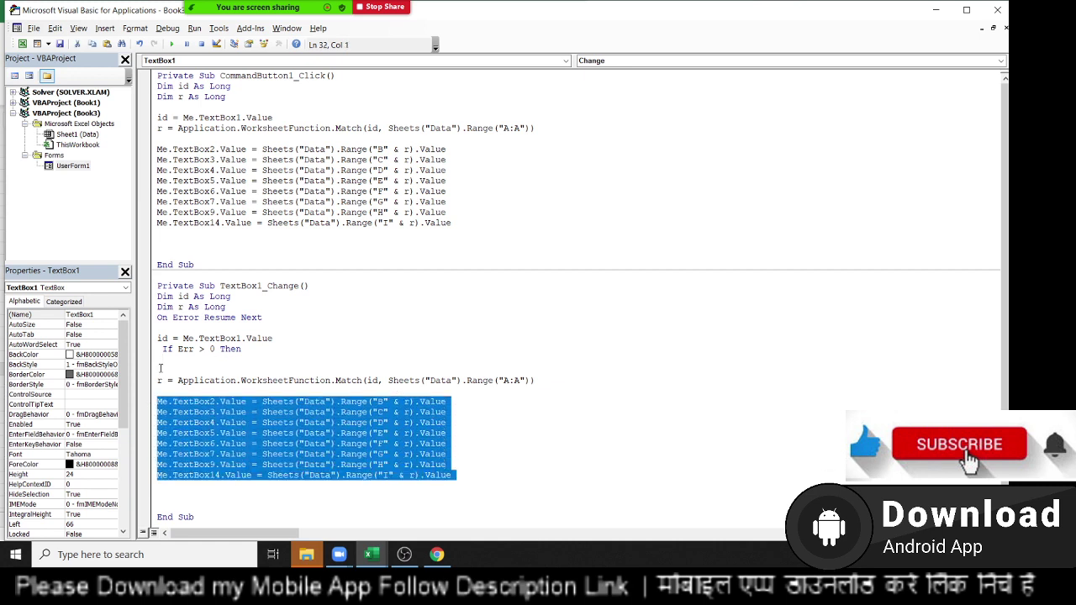
click(160, 360)
click(179, 486)
drag(178, 486, 151, 387)
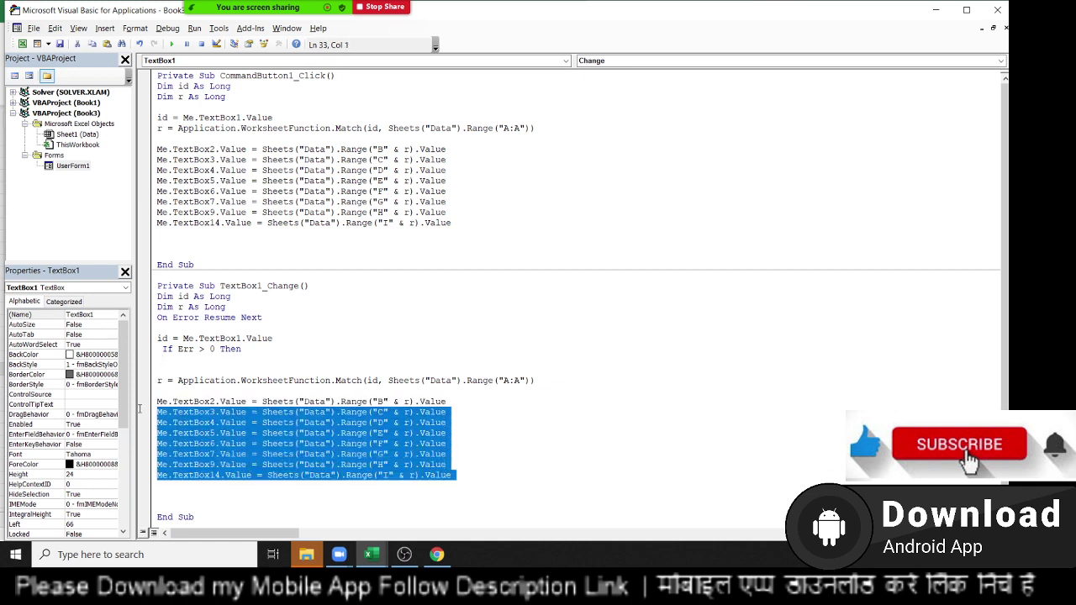
Paste a copy of the eight box-filling lines and replace the TextBox2, 3 and 4 lookups with ""
key(ctrl+c)
click(159, 370)
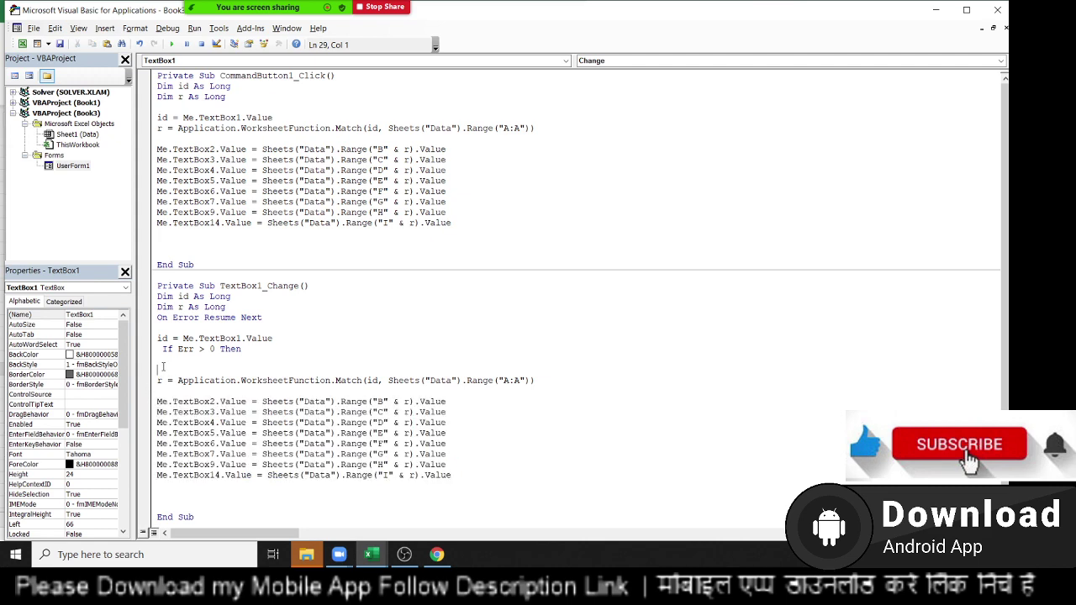
key(ctrl+v)
drag(262, 370, 459, 367)
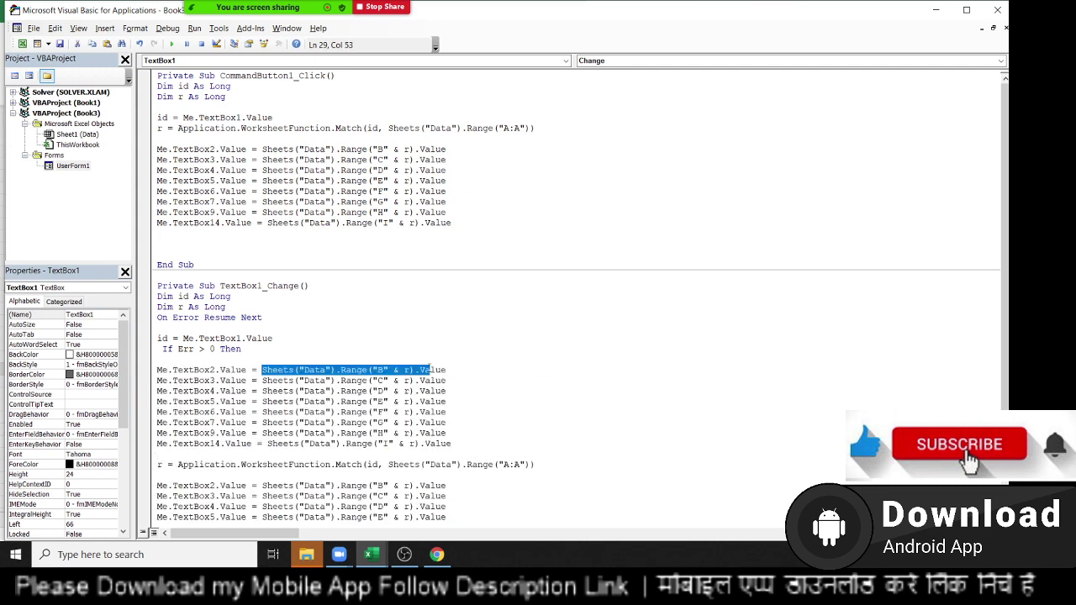
text("")
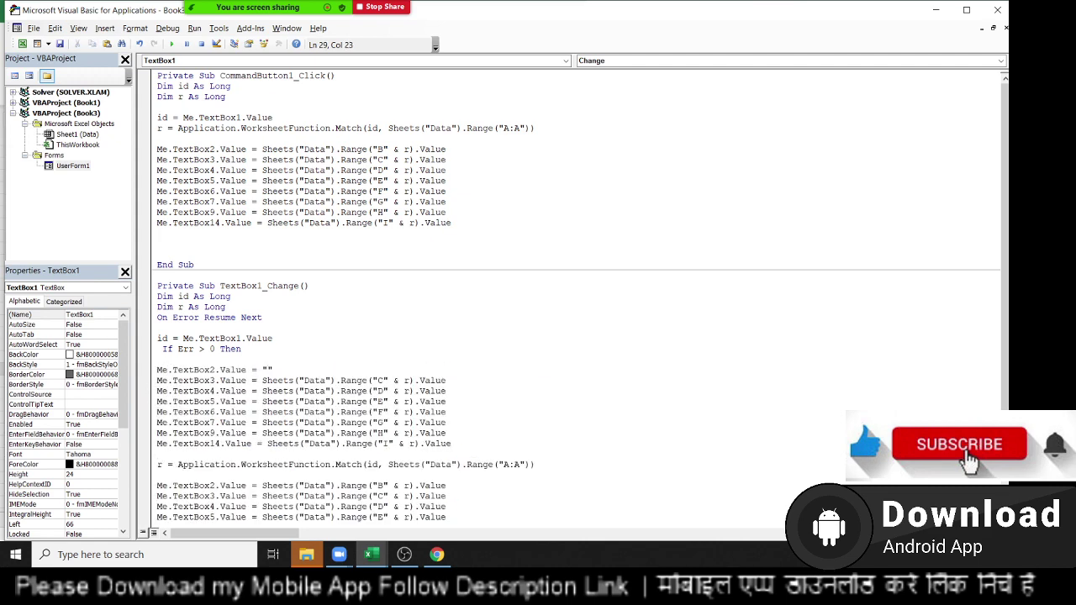
drag(469, 376, 263, 381)
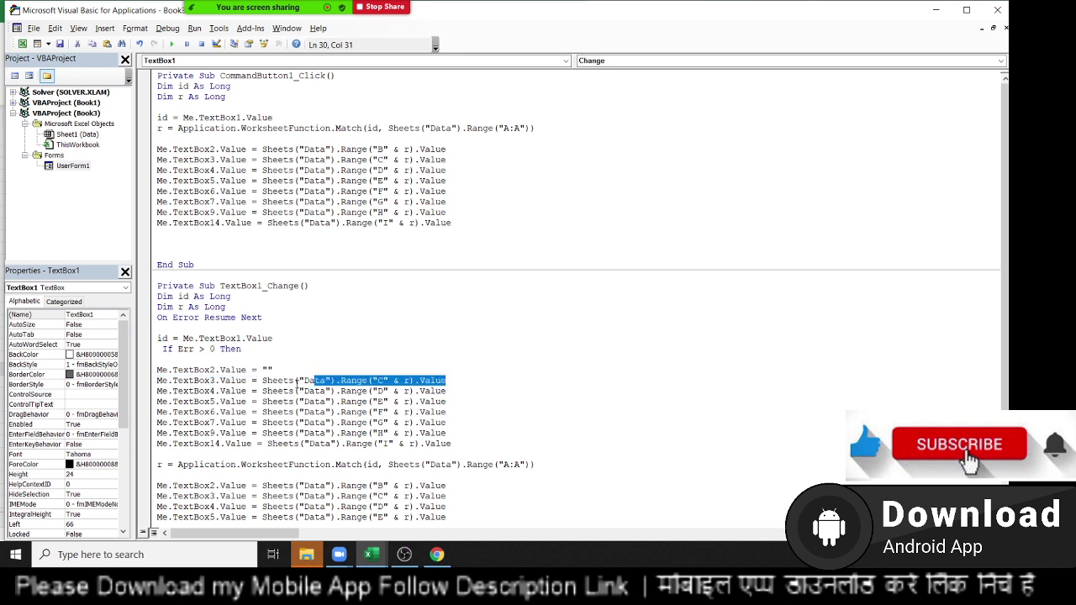
text("")
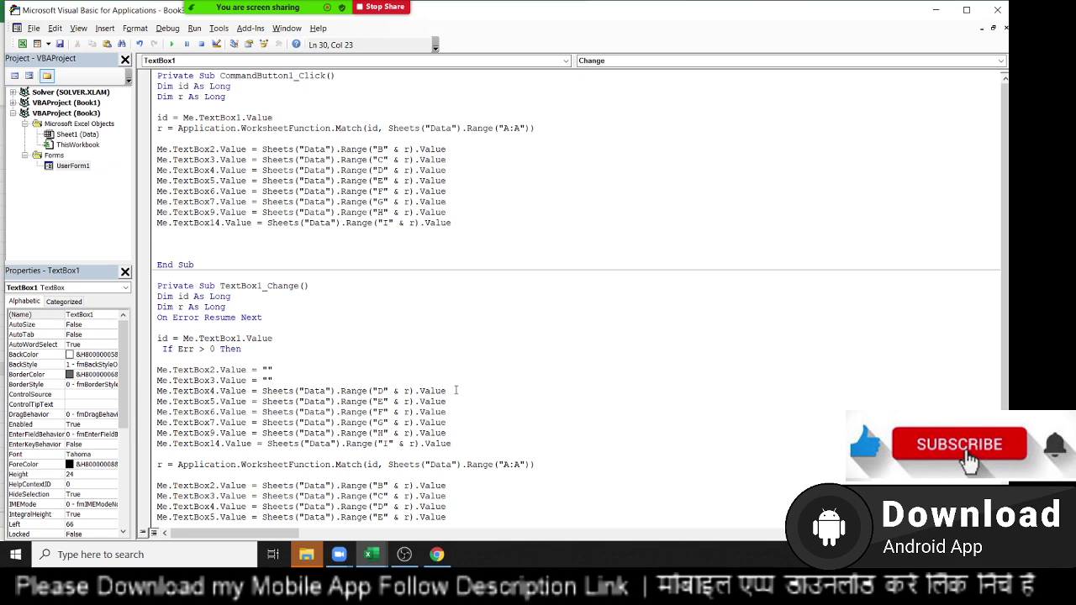
drag(456, 390, 263, 391)
key(shift+Left)
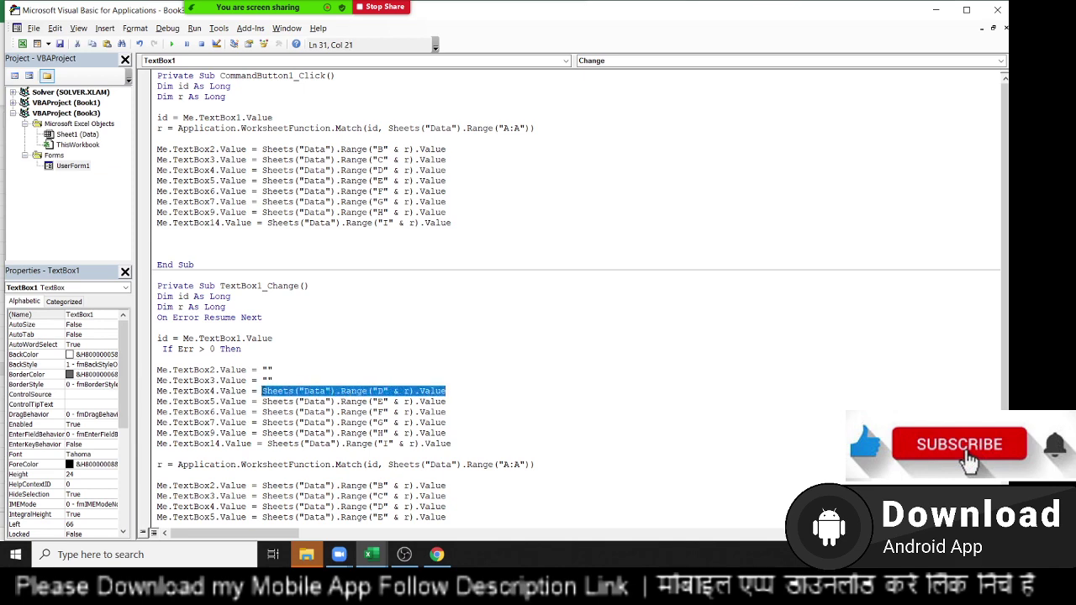
text("")
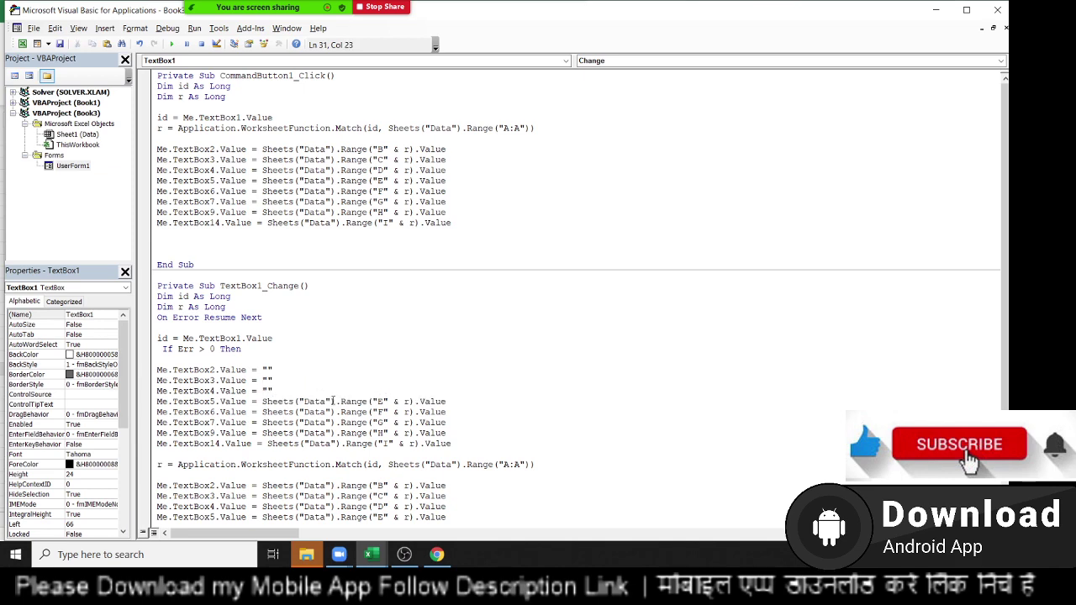
Delete the copied TextBox5, TextBox6 and TextBox7 lines
scroll(388, 409, down, 2)
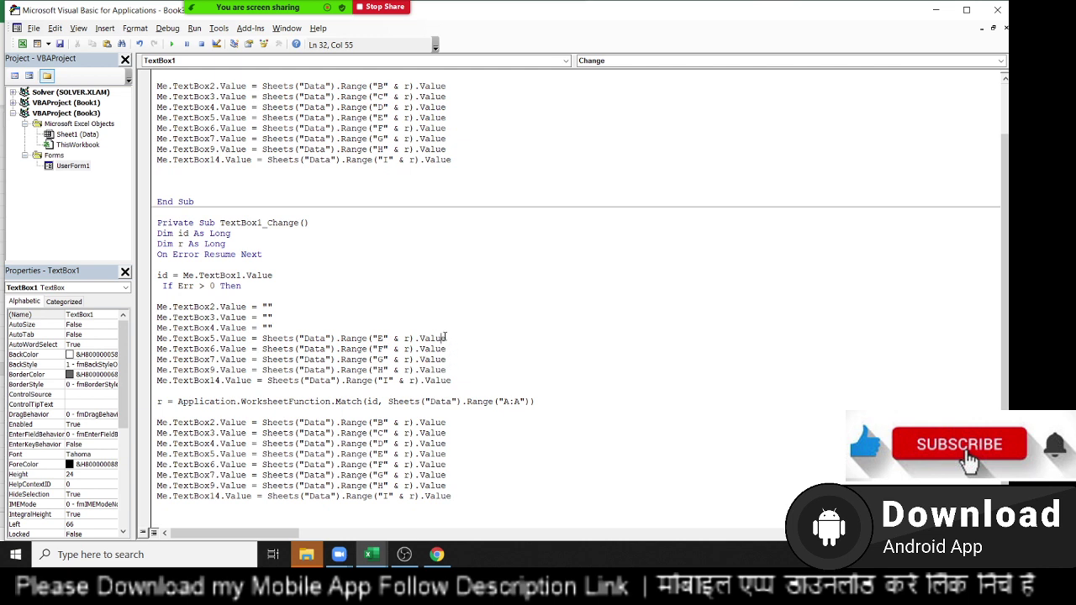
mouse_move(445, 339)
mouse_down()
mouse_move(311, 329)
mouse_move(266, 338)
mouse_move(274, 327)
mouse_up()
key(Delete)
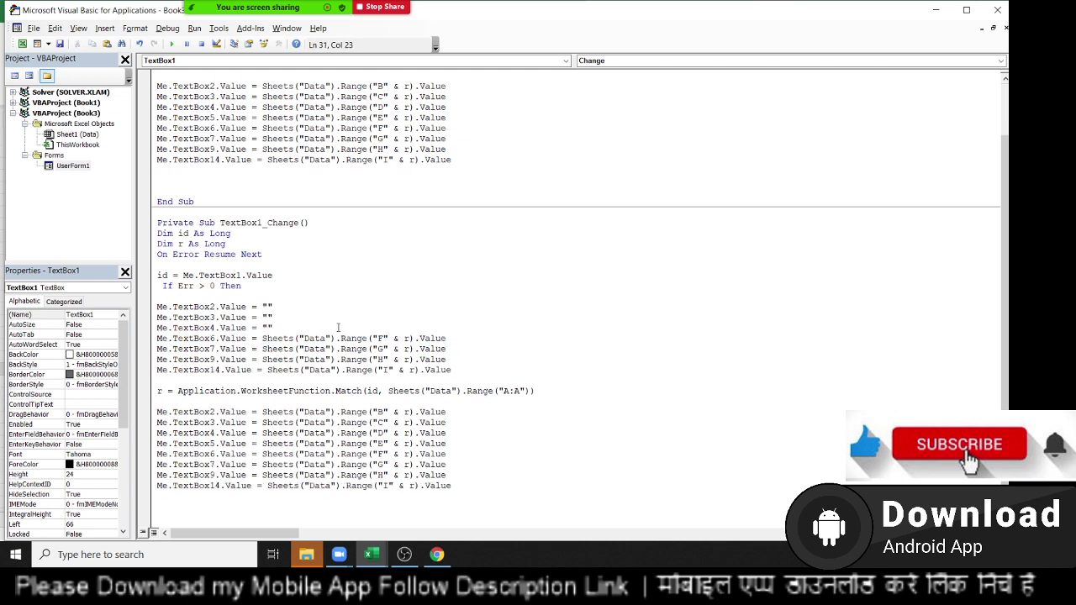
mouse_move(445, 339)
mouse_down()
mouse_move(263, 338)
mouse_move(275, 328)
mouse_up()
key(Delete)
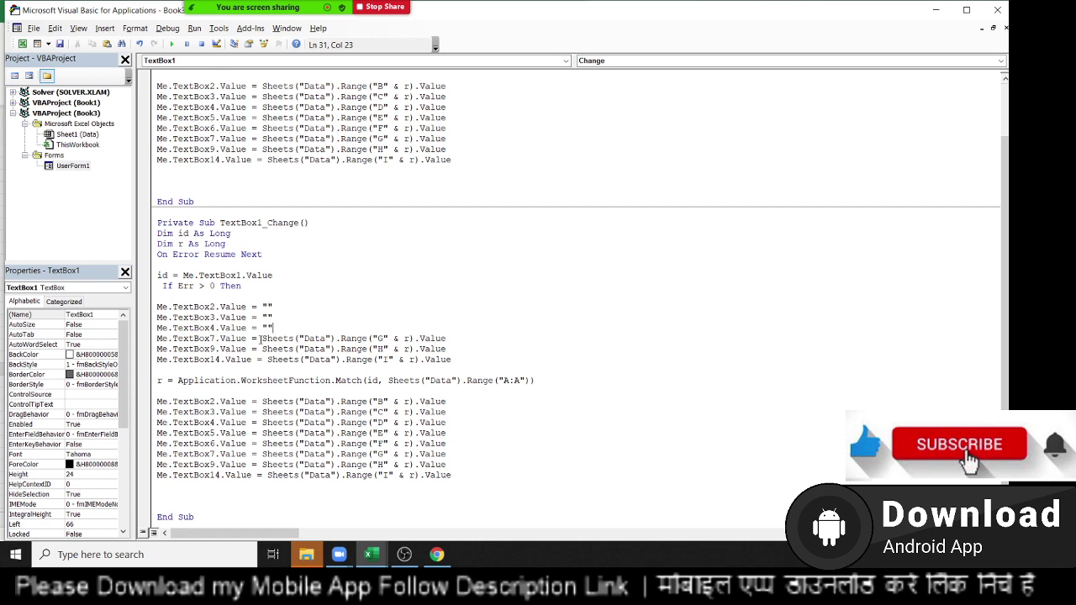
mouse_move(263, 338)
mouse_down()
mouse_move(389, 349)
mouse_move(465, 311)
mouse_up()
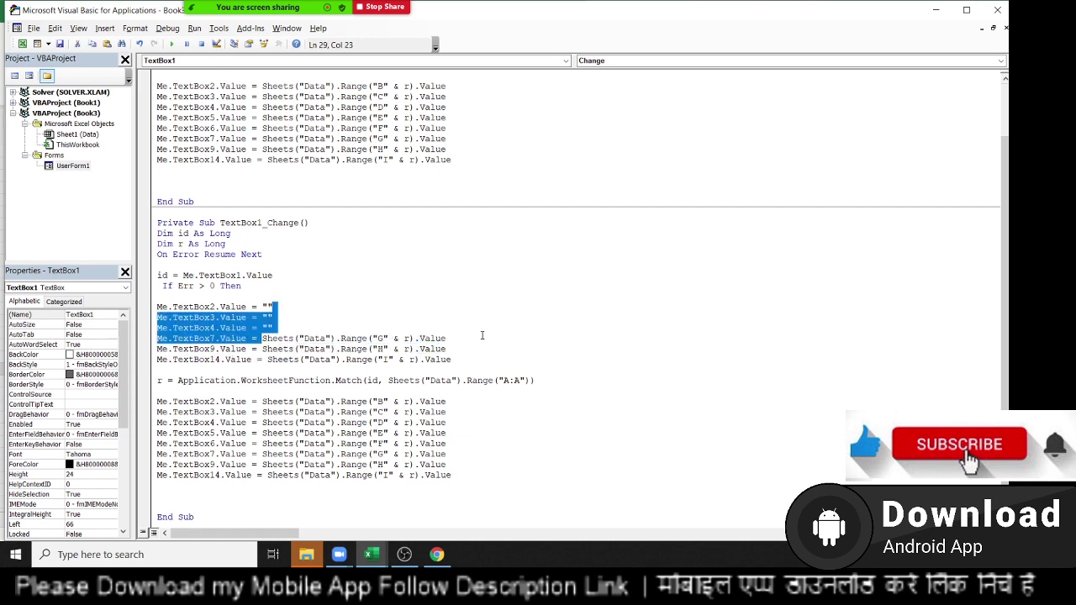
click(464, 339)
drag(460, 338, 269, 328)
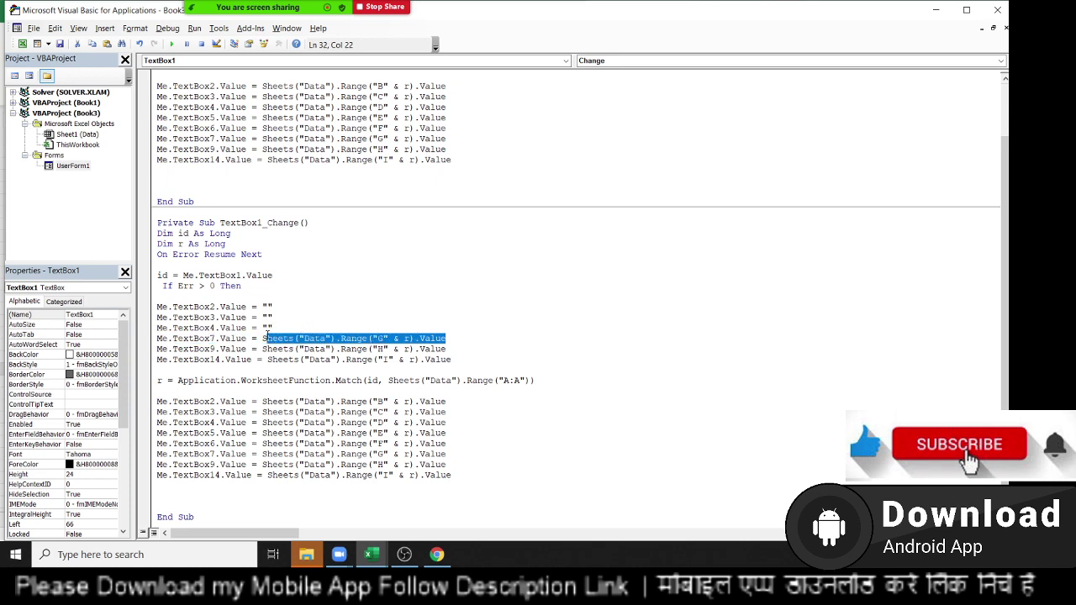
key(Delete)
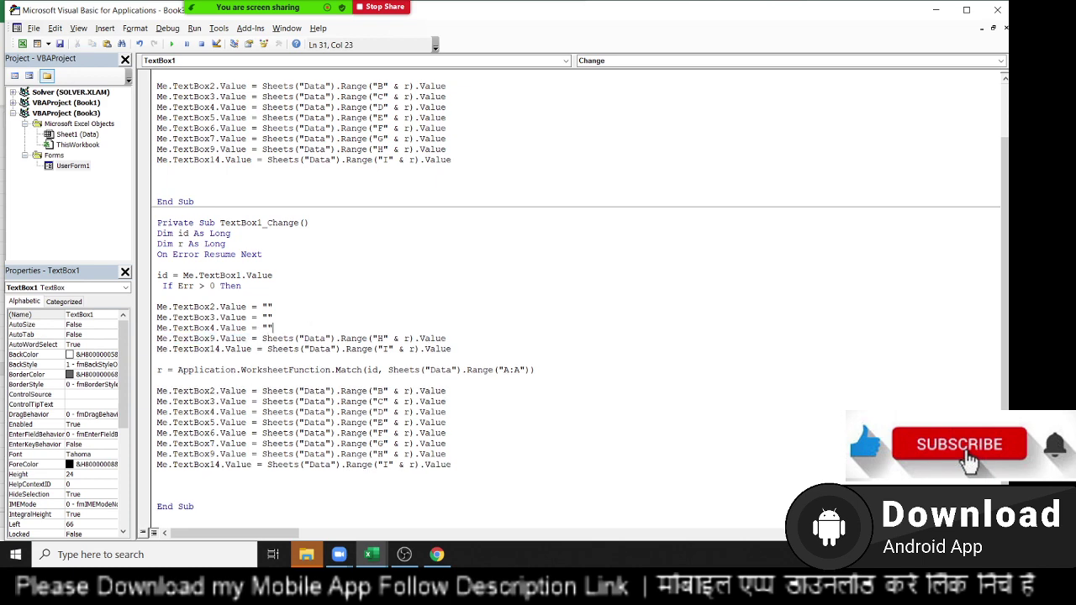
Replace the TextBox9 sheet lookup with "" and select the TextBox14 lookup
scroll(242, 352, up, 1)
drag(262, 370, 452, 370)
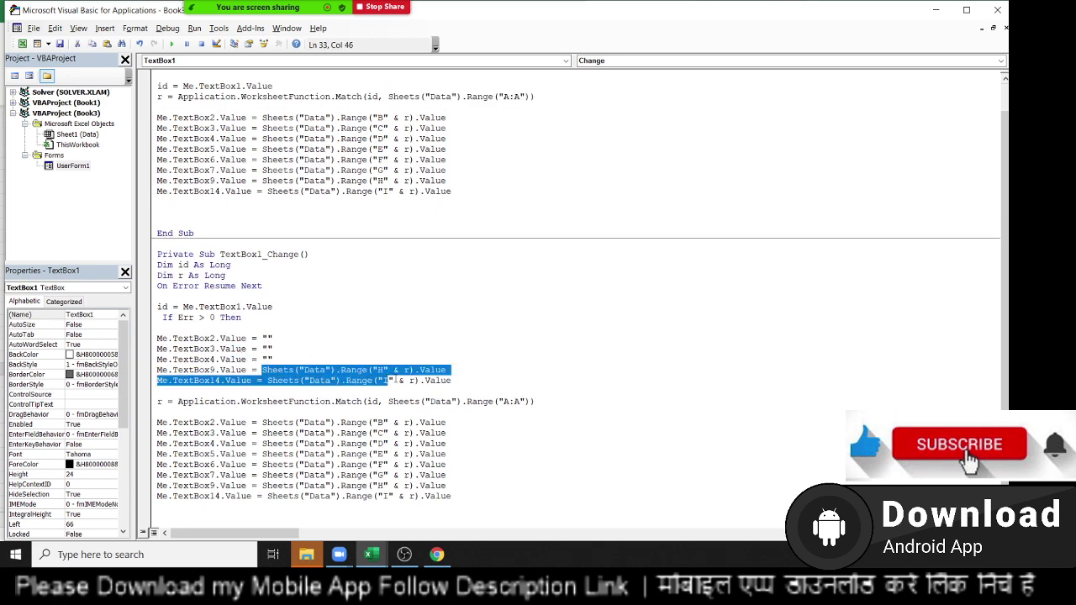
shift+click(477, 344)
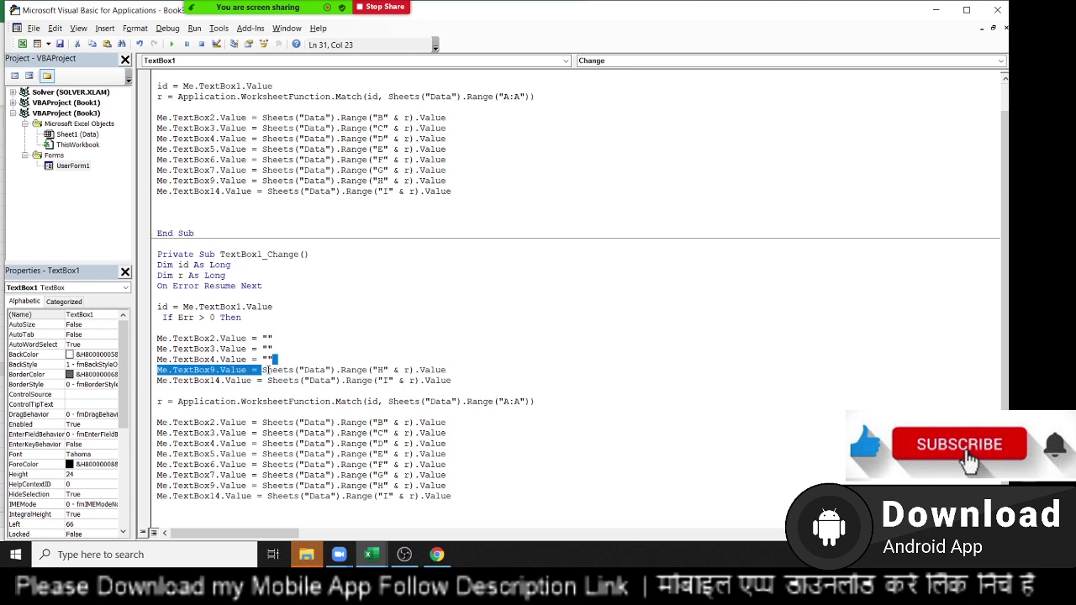
drag(261, 370, 452, 370)
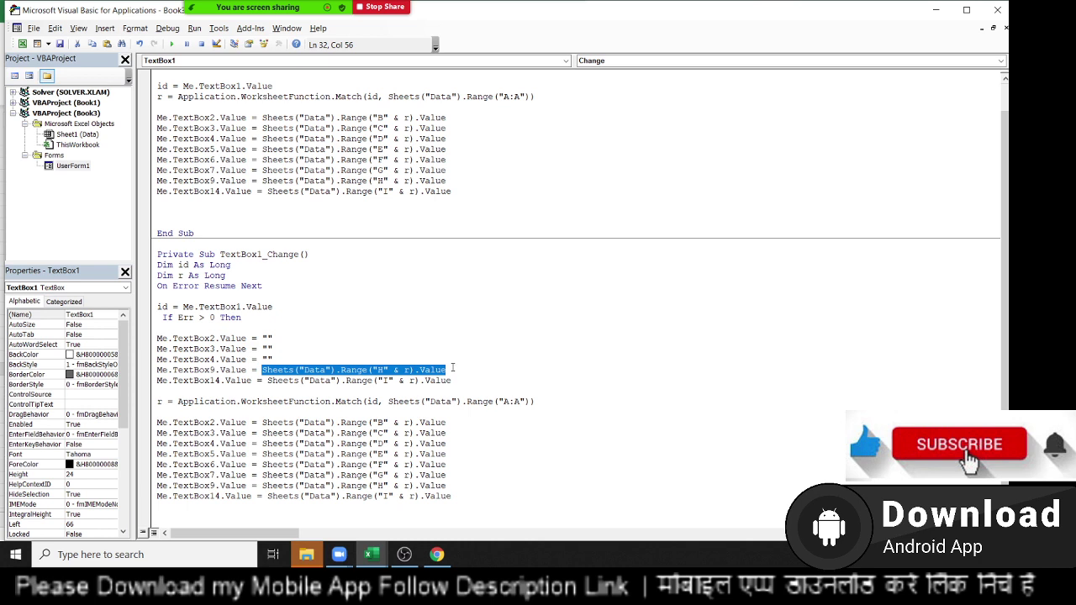
text("")
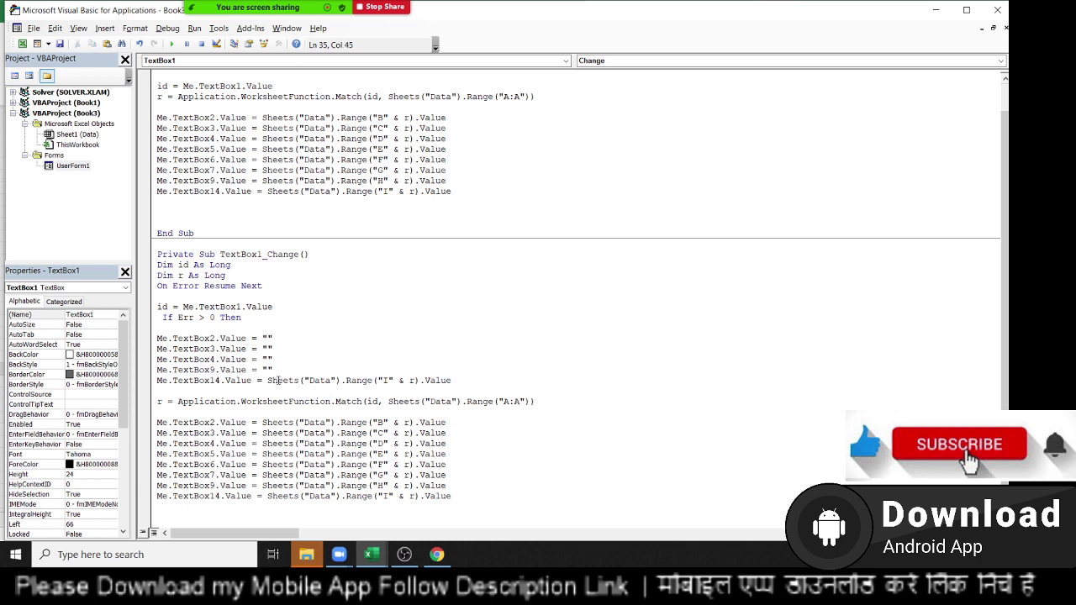
drag(266, 380, 381, 380)
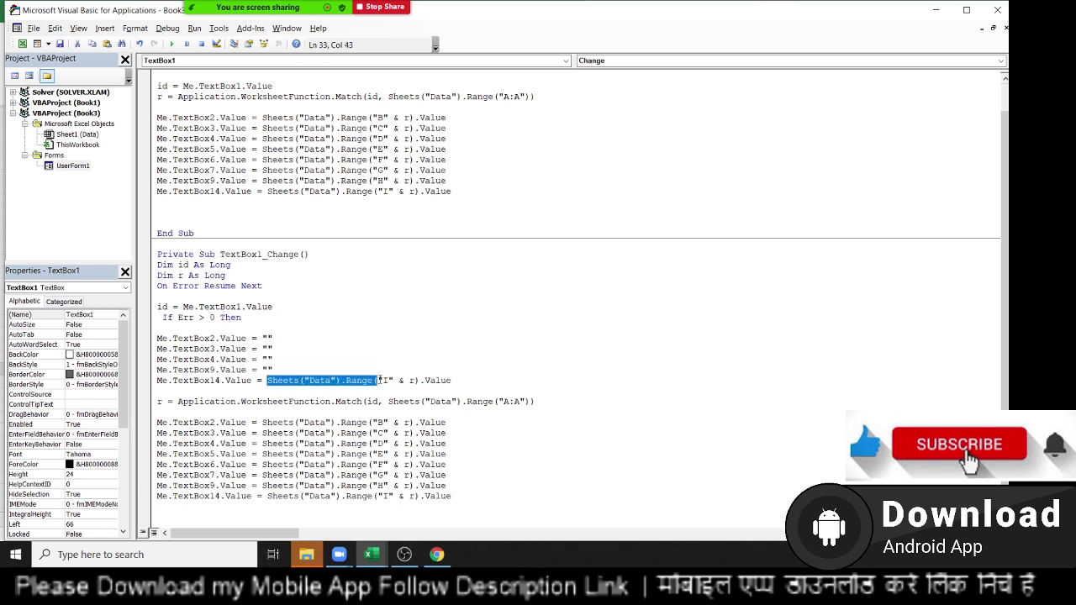
scroll(380, 380, down, 1)
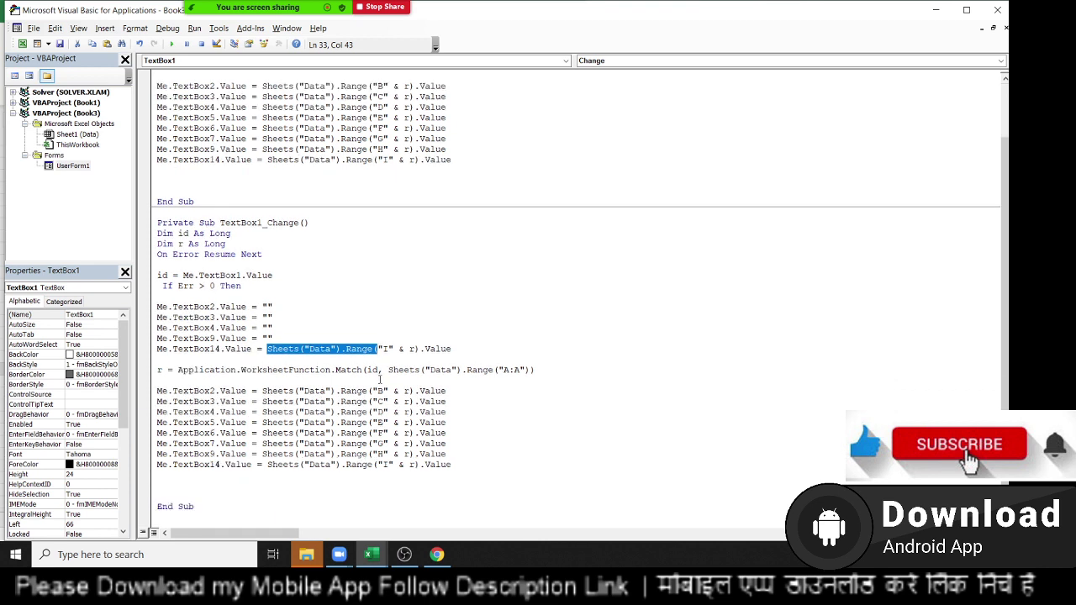
Delete the TextBox4–TextBox14 clearing lines, add a blank line above the r = line, and switch to Excel
drag(458, 349, 295, 339)
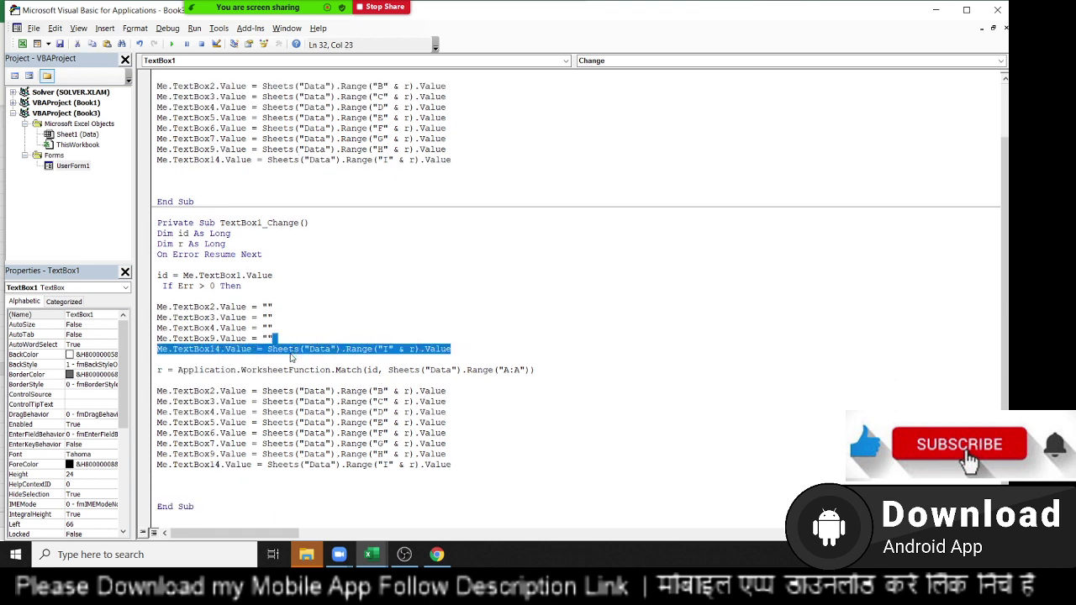
mouse_move(464, 345)
mouse_down()
mouse_move(173, 328)
mouse_move(162, 295)
mouse_up()
key(Delete)
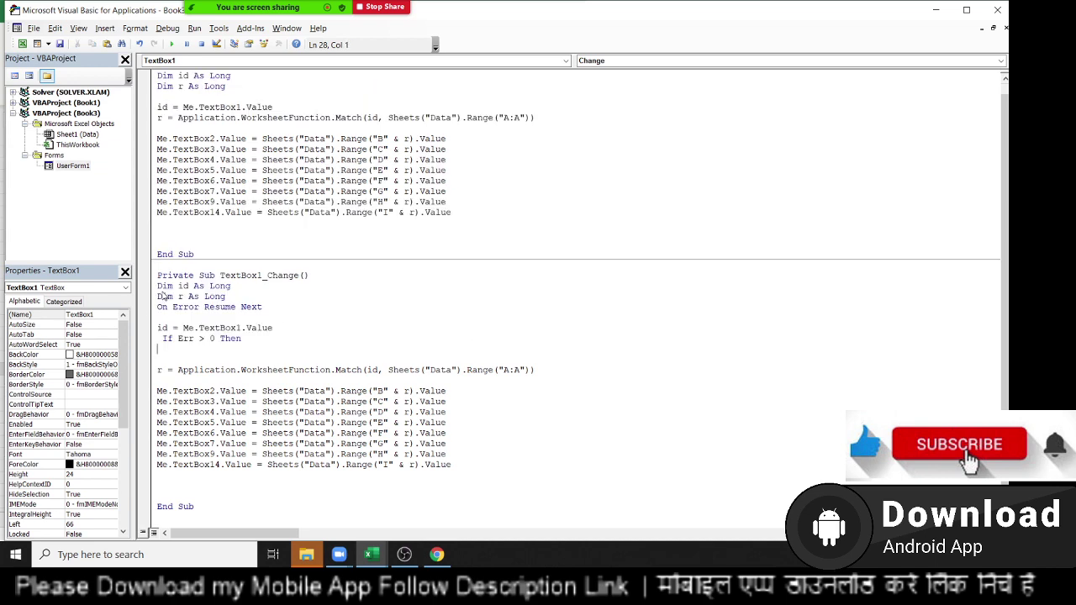
drag(451, 465, 153, 391)
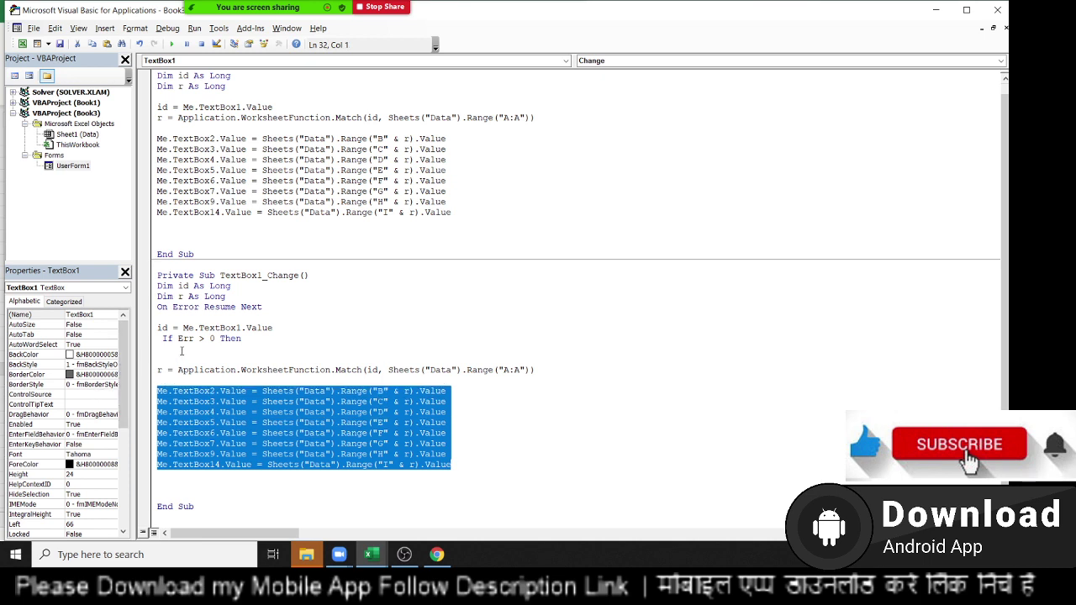
click(200, 358)
key(Return)
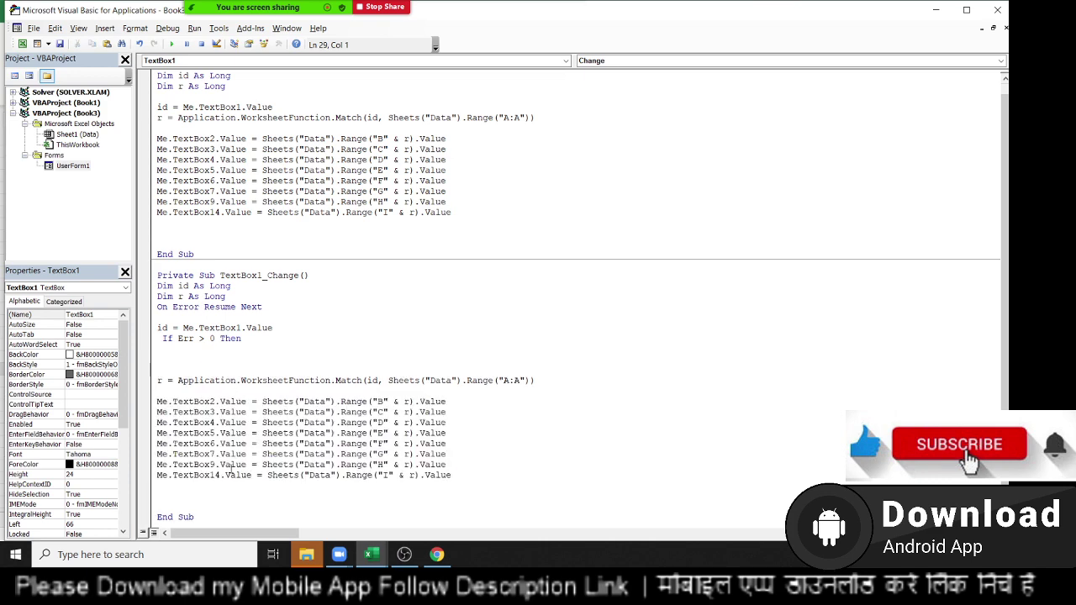
key(alt+F11)
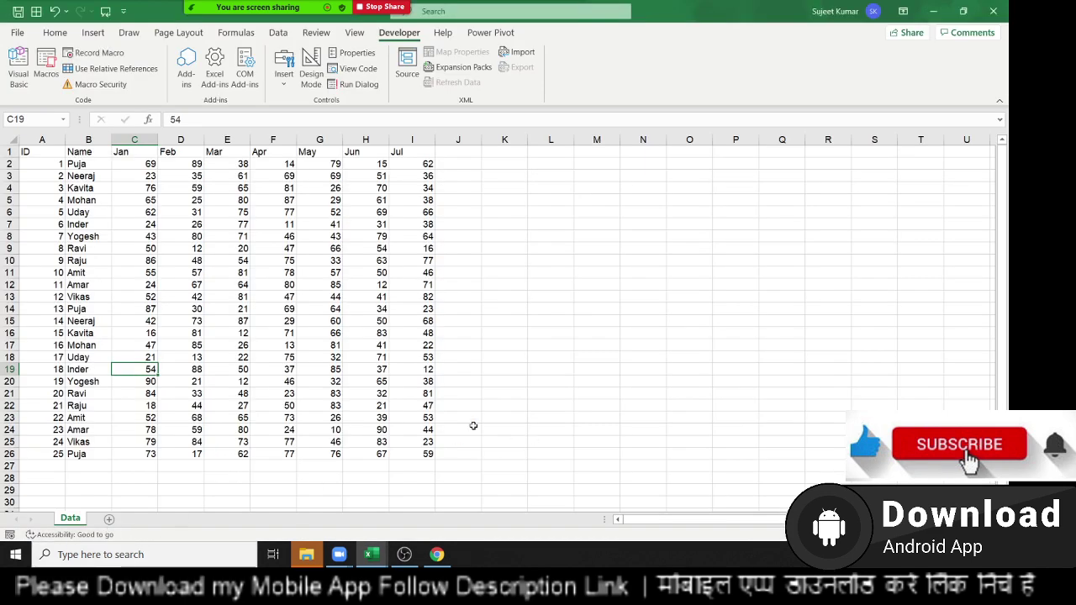
Copy the text Me.TextBox2.Value from the code editor into cell L7
click(555, 230)
key(alt+F11)
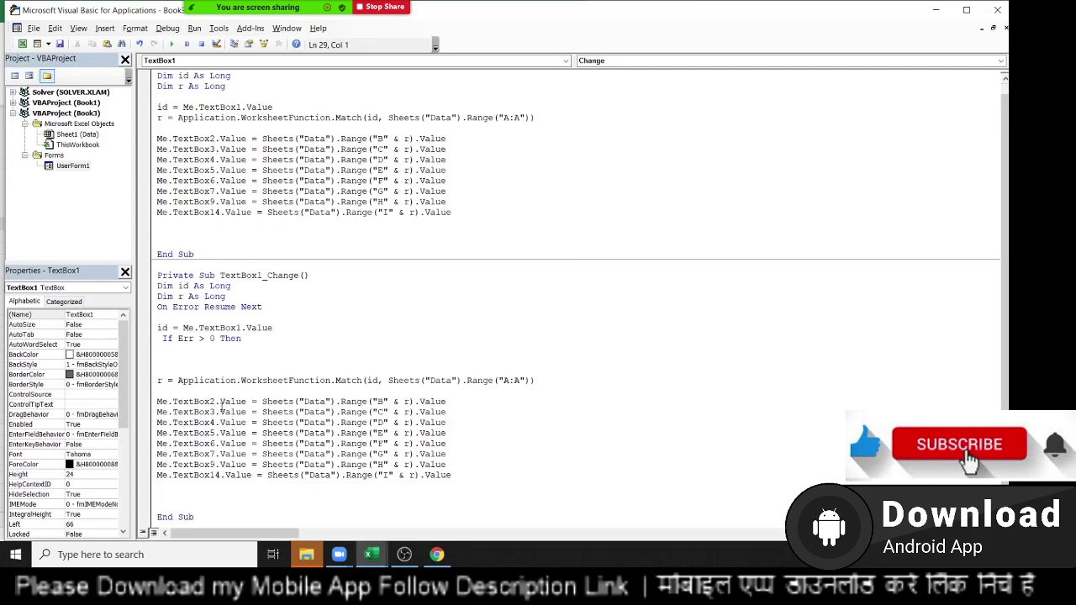
drag(157, 402, 248, 402)
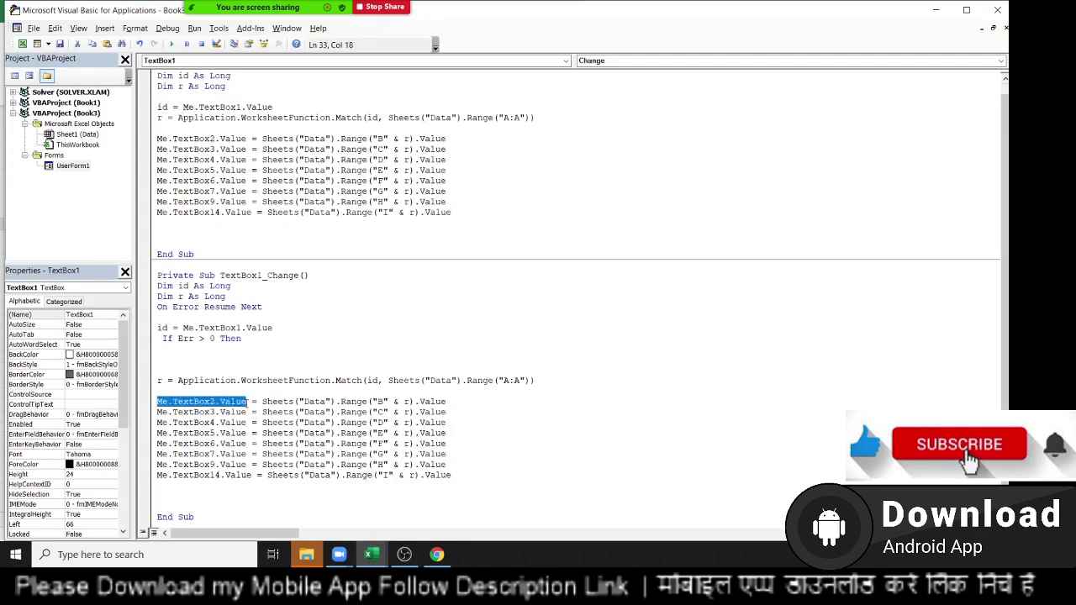
key(ctrl+c)
key(alt+F11)
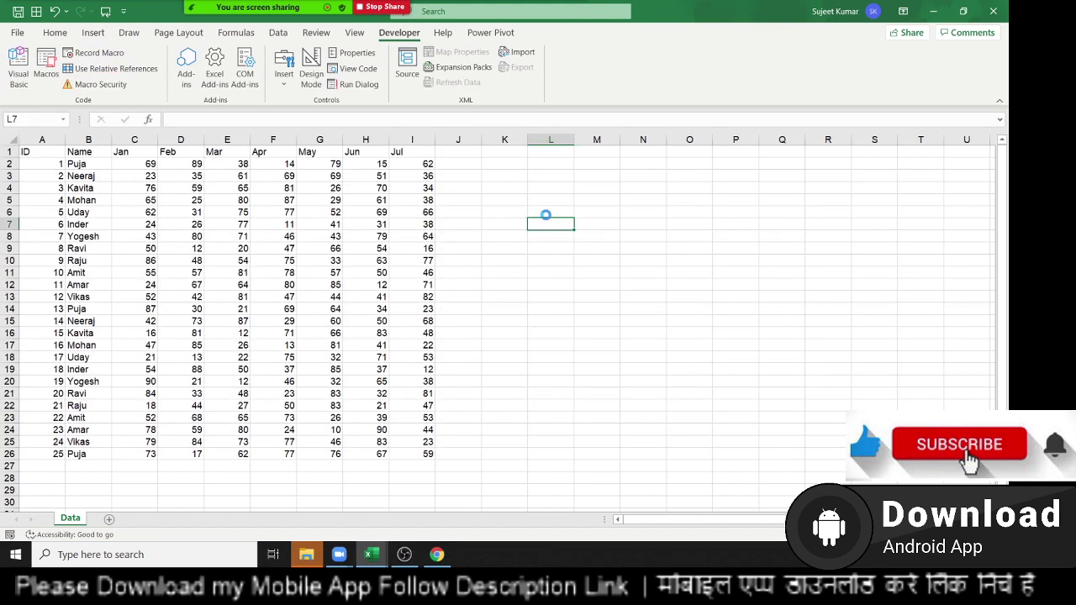
key(ctrl+v)
click(543, 257)
click(555, 228)
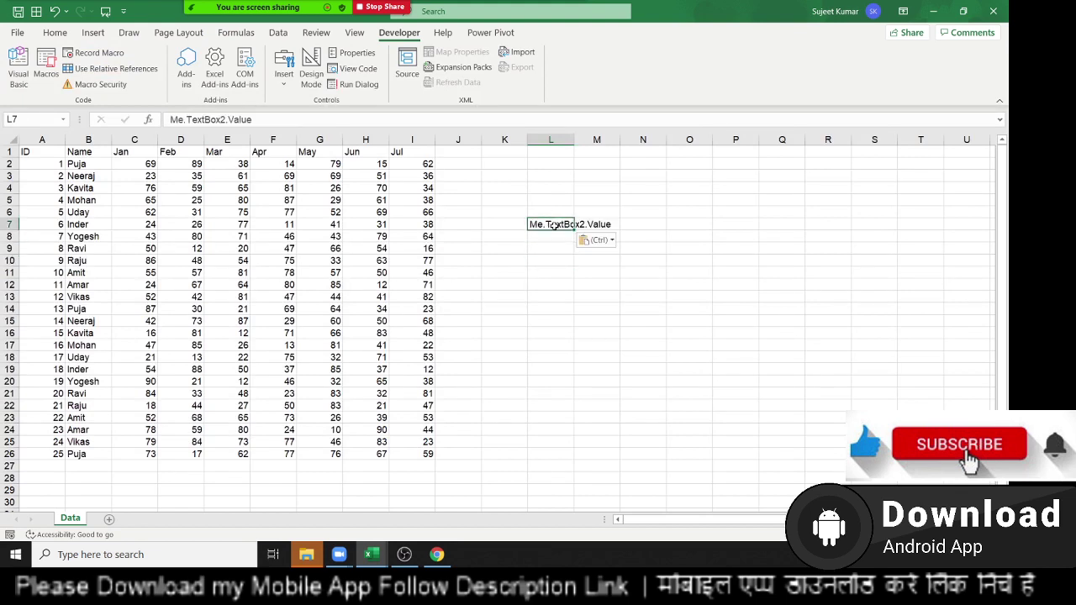
click(513, 224)
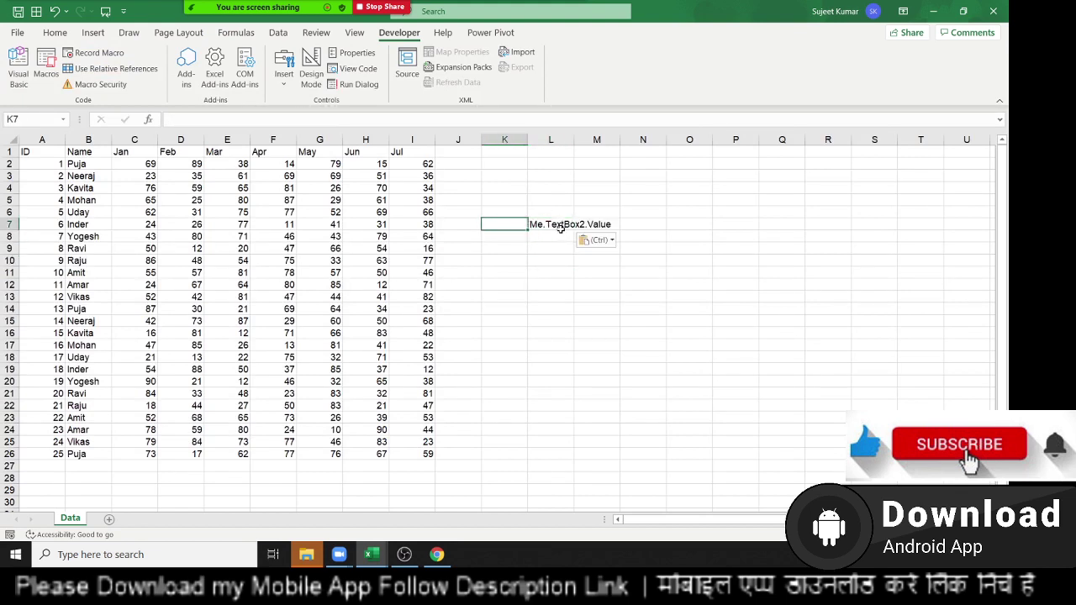
click(557, 227)
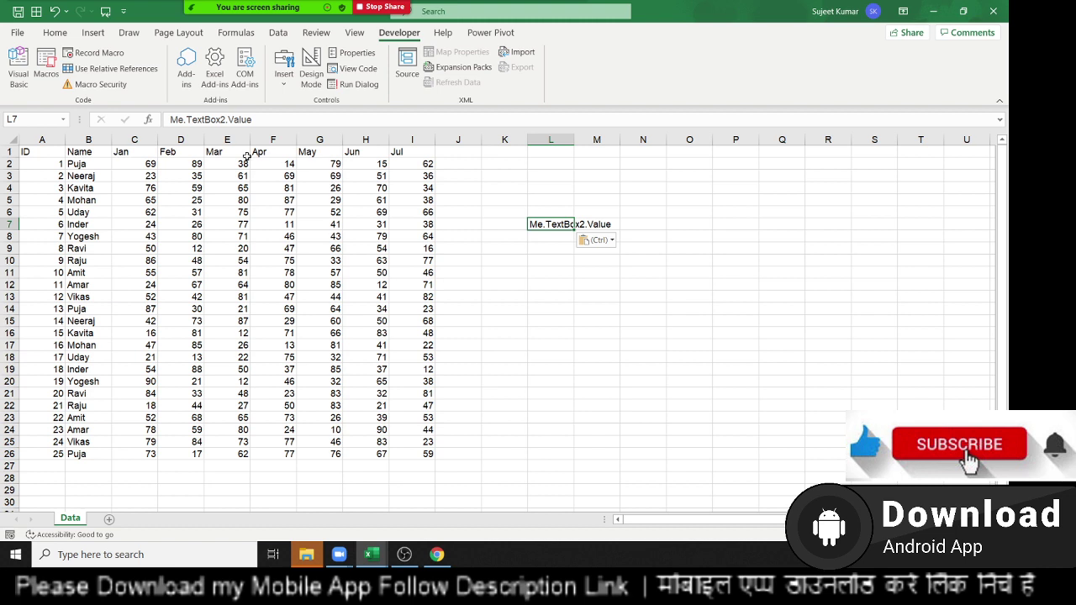
Try turning L7's text into a formula, then undo the resulting #NAME? entry
double_click(542, 225)
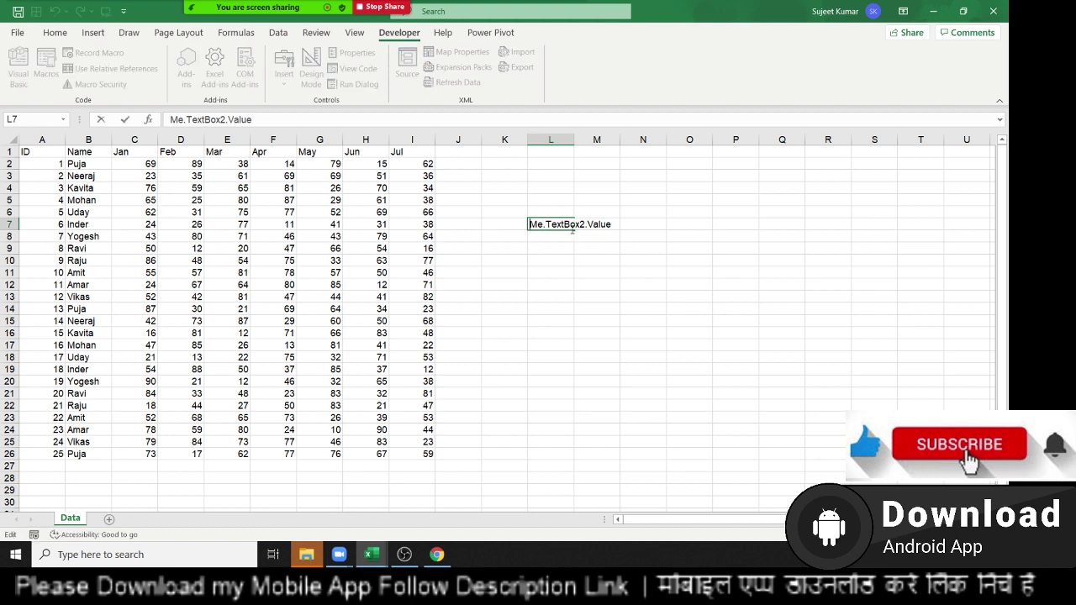
key(Home)
text(=)
key(shift+Return)
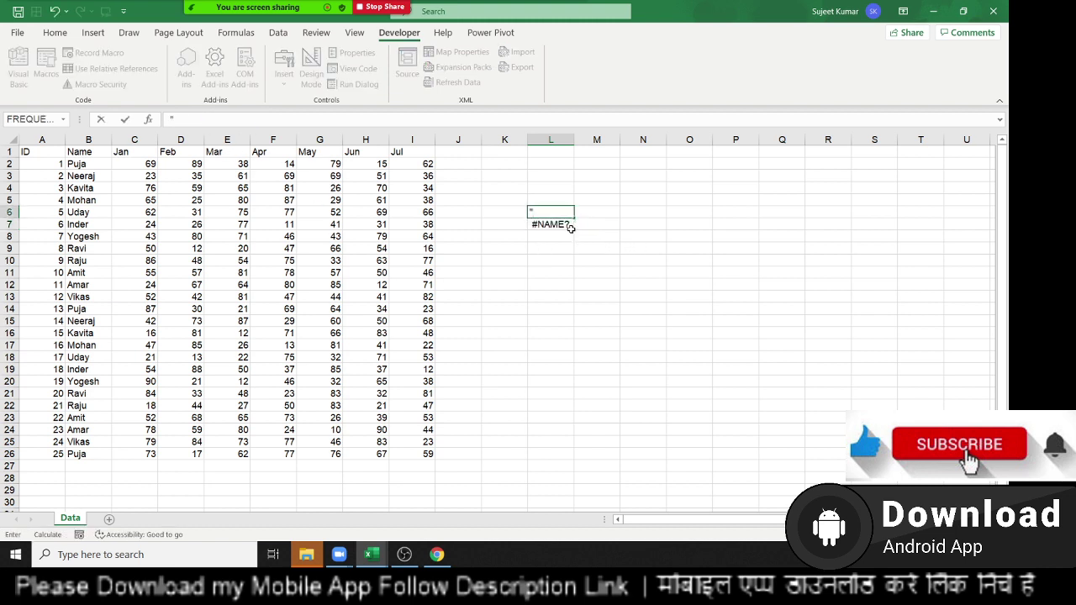
key(ctrl+z)
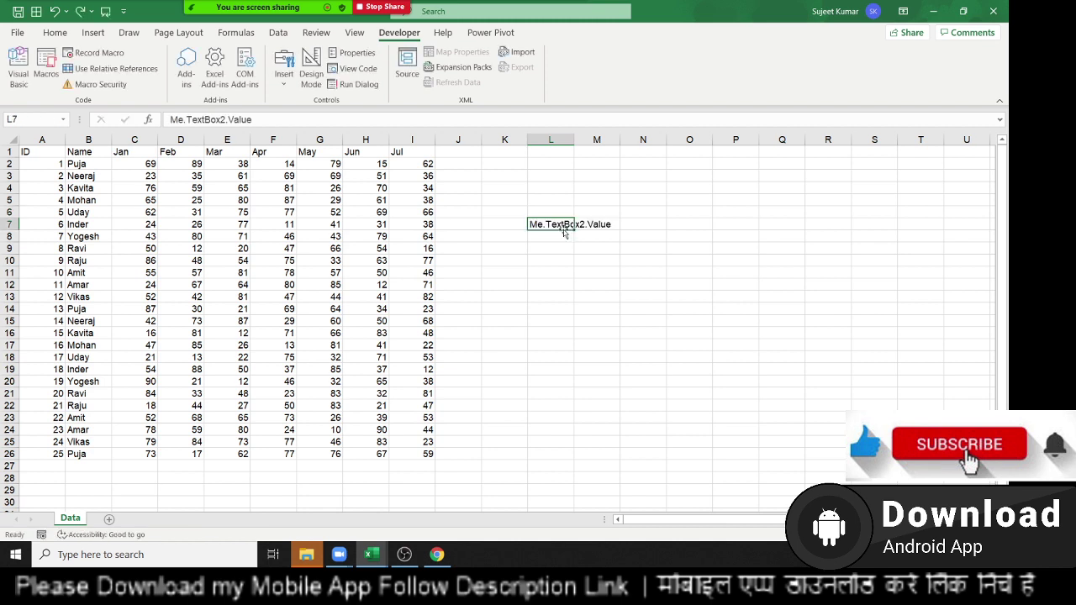
Rewrite L7 as the formula ="Me.TextBox"&K7&".Value=""""" referencing K7
double_click(548, 224)
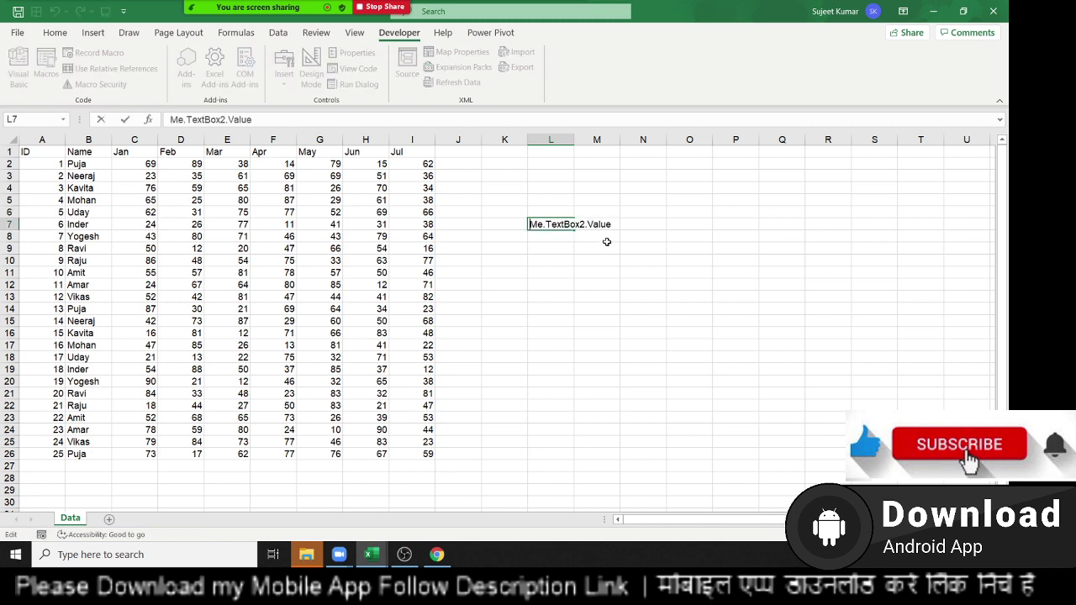
text(=")
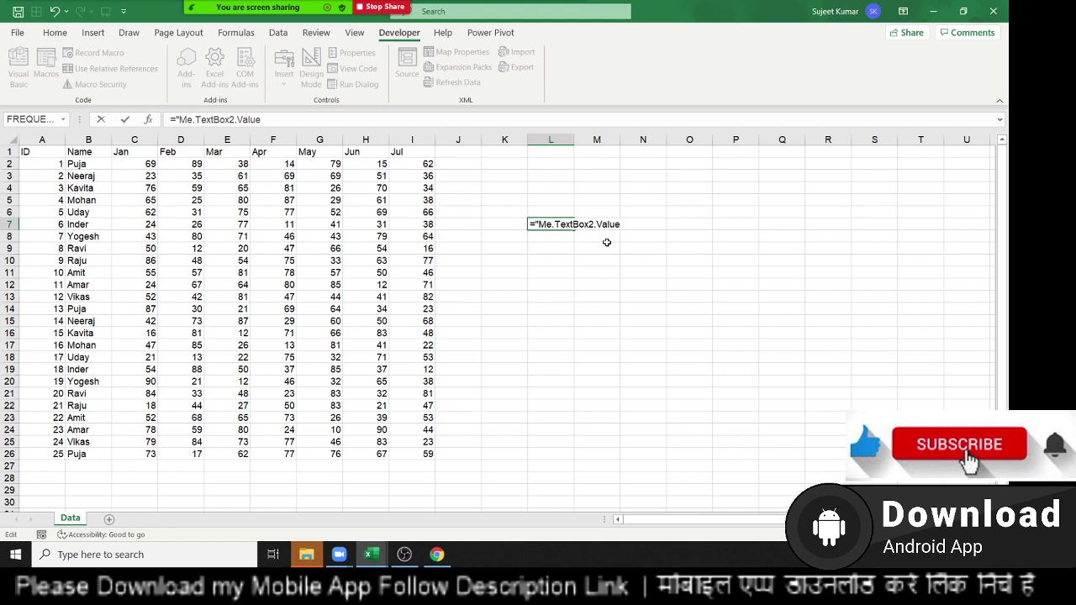
click(589, 224)
text("&)
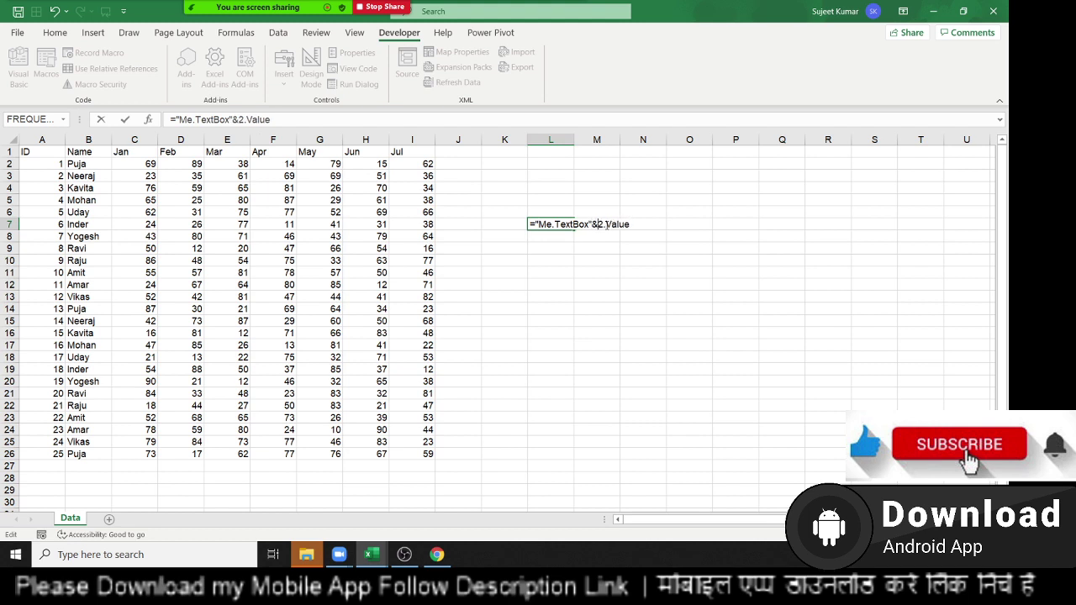
key(Delete)
click(521, 223)
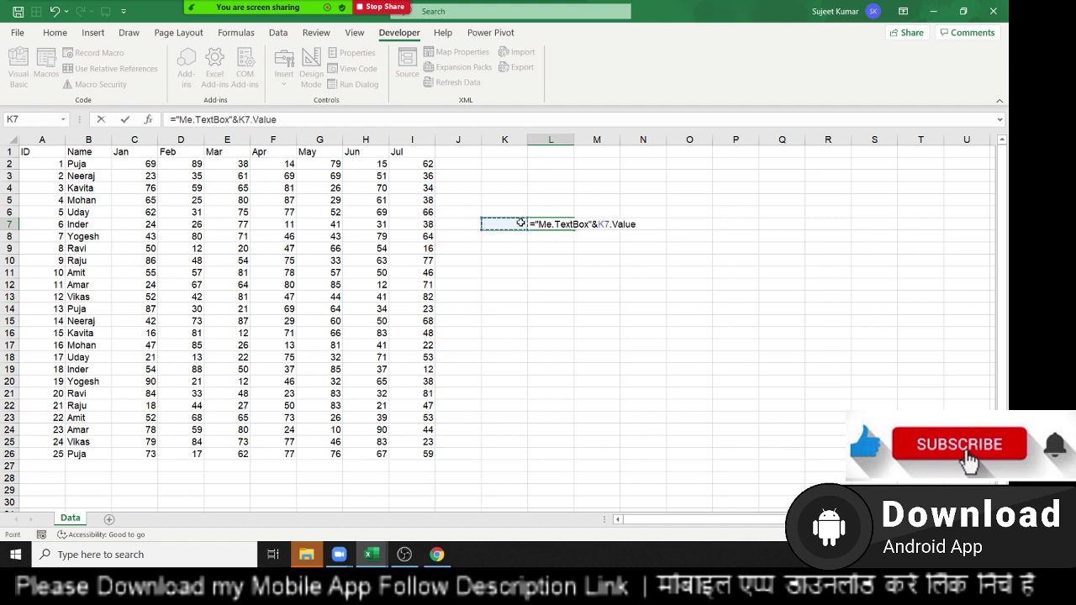
text(")
click(651, 224)
text(=)
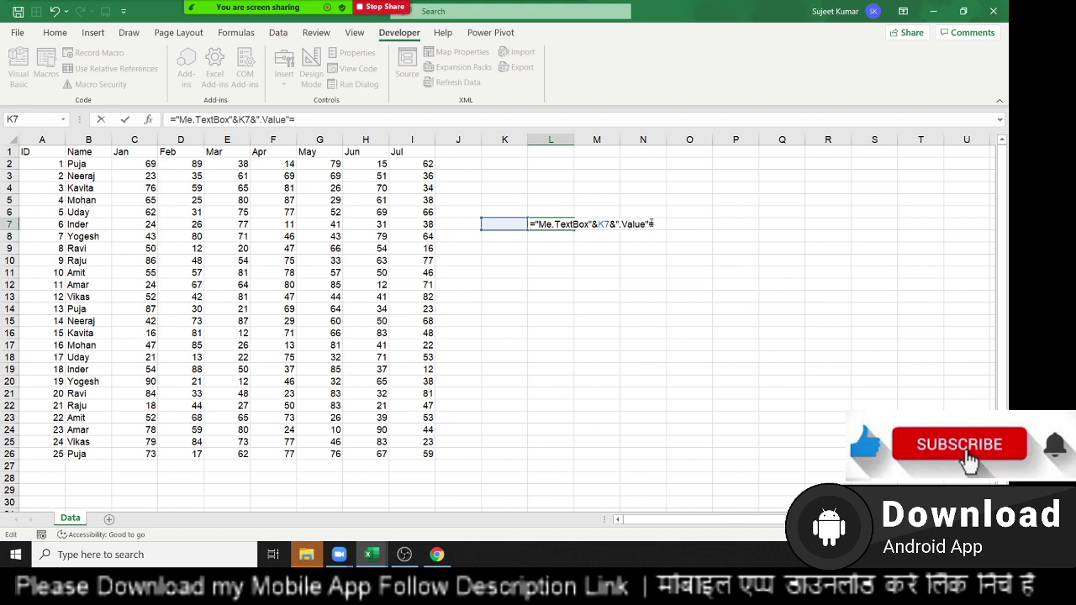
key(BackSpace)
key(BackSpace)
text(=)
text("")
text(")
text(")
key(Return)
key(Return)
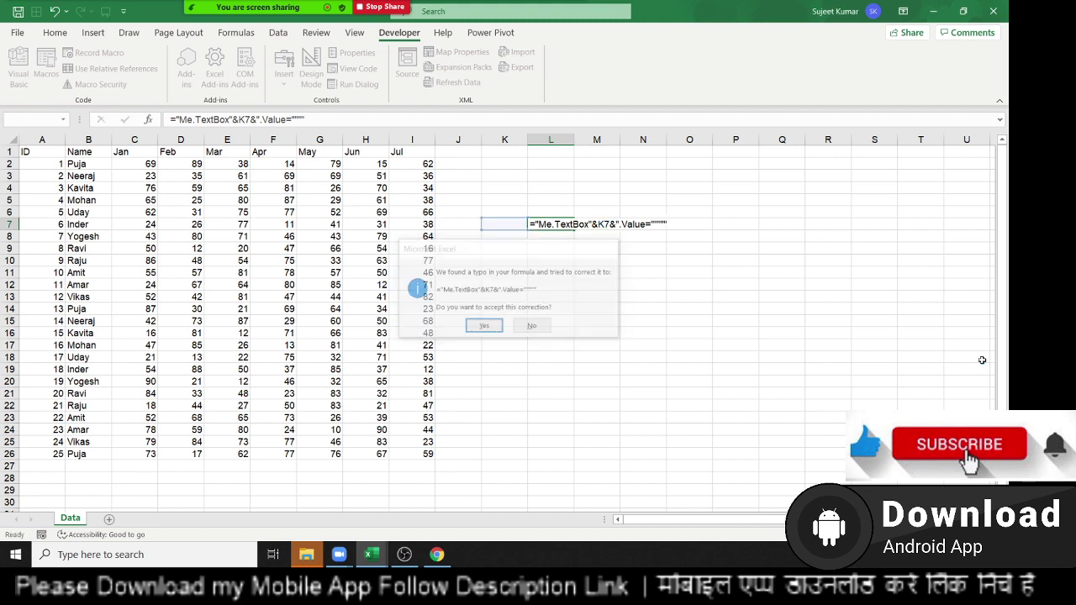
Enter 2 in K7 and fill the L7 formula down to L11
key(Up)
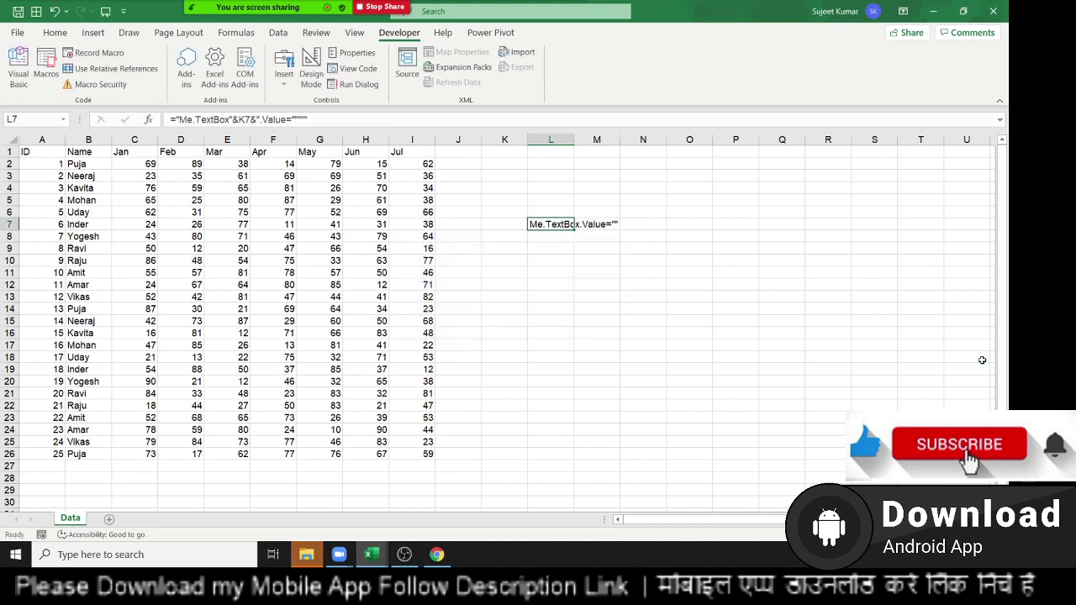
key(Left)
text(2)
key(Return)
key(Right)
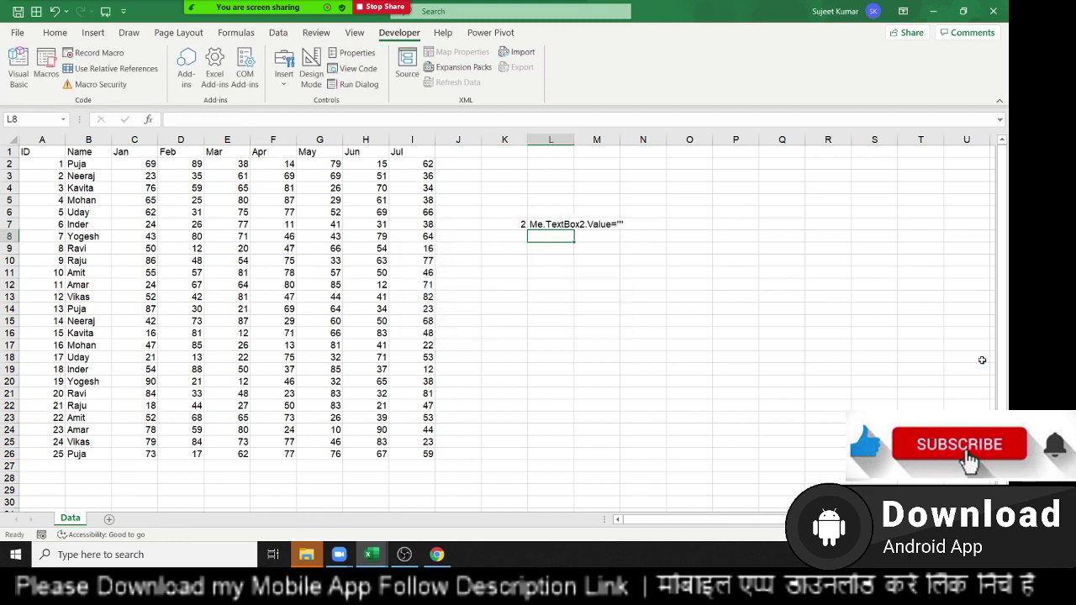
key(Up)
key(shift+Down)
key(shift+Down)
key(shift+Down)
key(shift+Down)
key(ctrl+d)
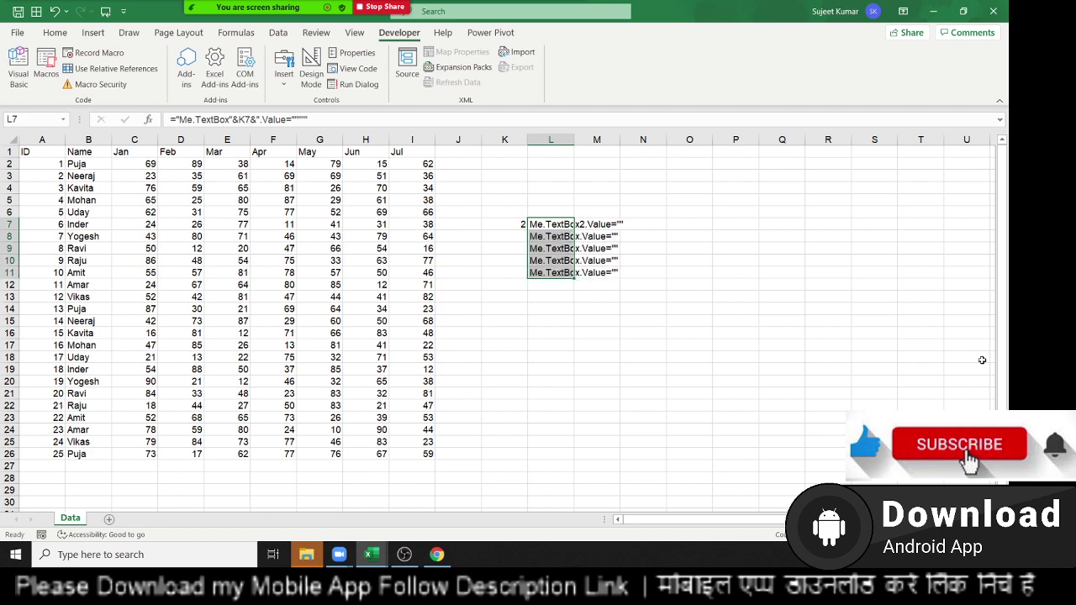
Enter 3, 4, 5 and 6 in K8:K11 and fill the formula down to L14
key(Left)
key(Down)
text(3 4 )
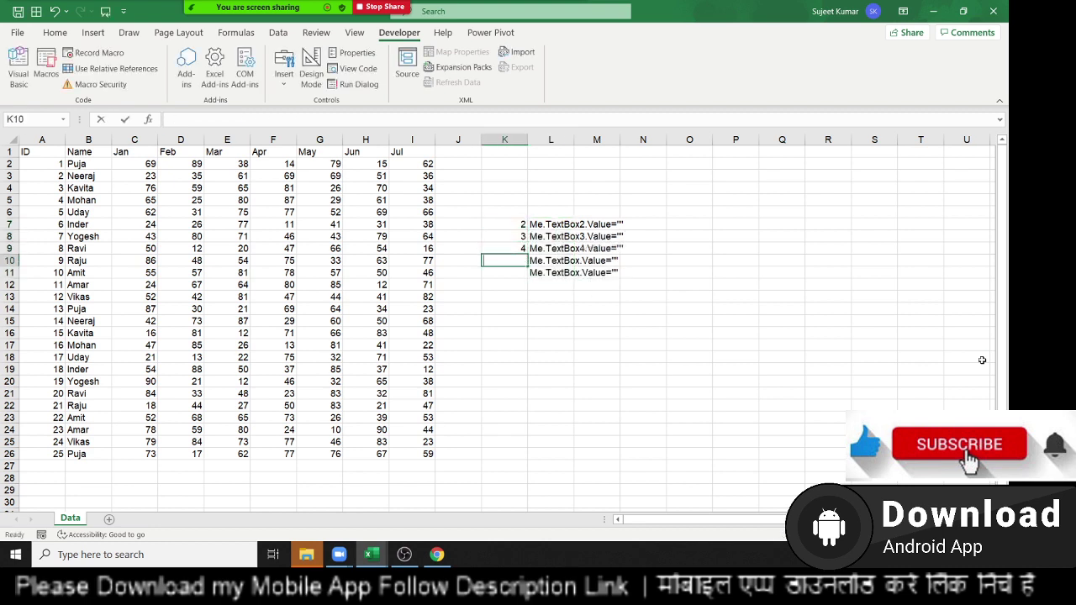
text(5 6)
key(Return)
key(Right)
key(Up)
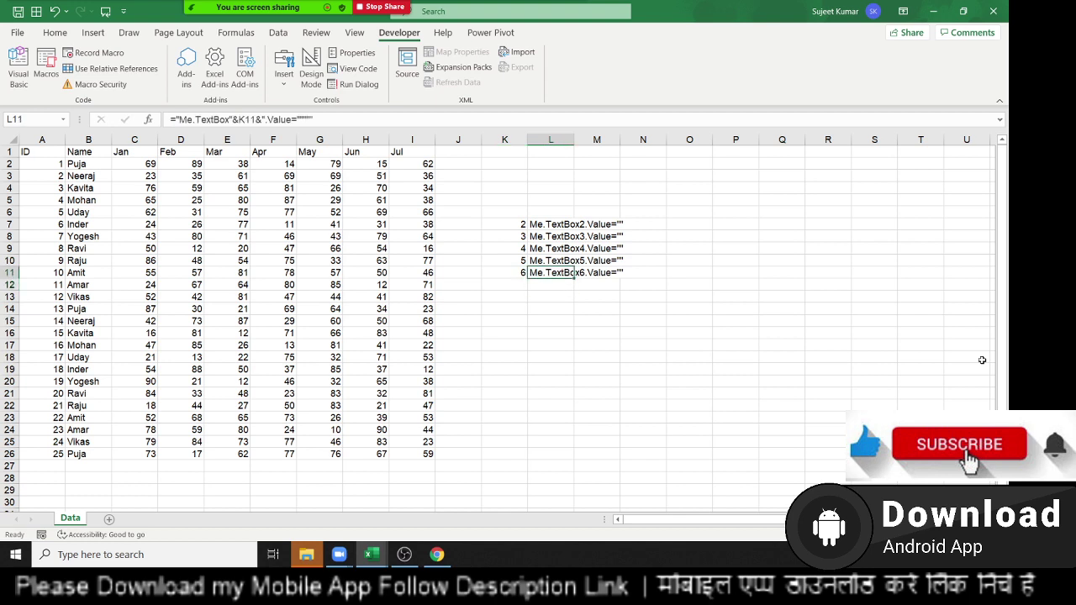
key(shift+Down)
key(shift+Down)
key(shift+Down)
key(ctrl+d)
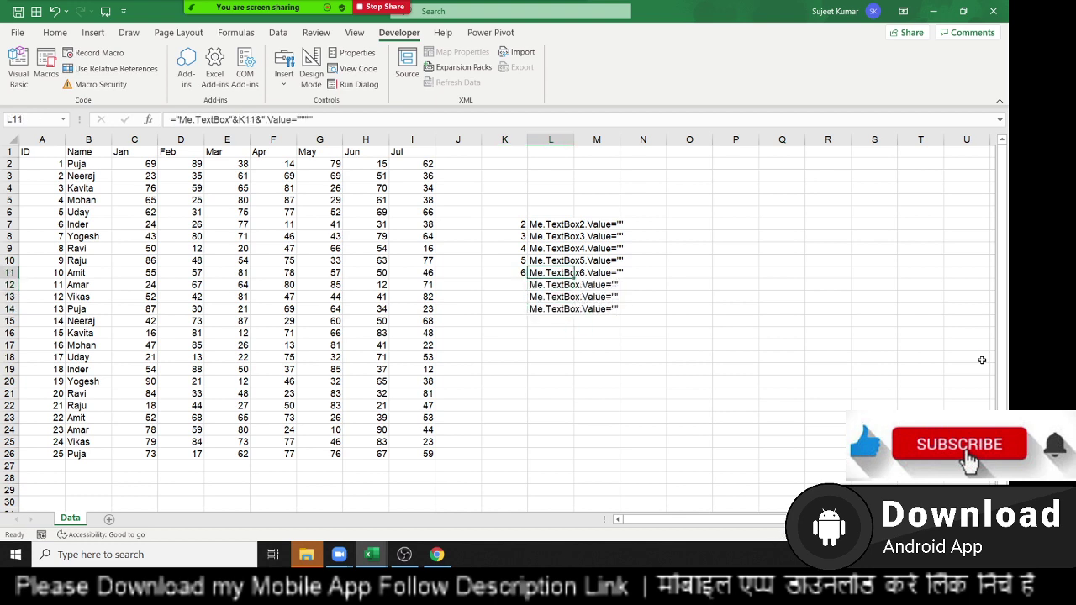
Enter 7, 9 and 14 in K12:K14, then copy the L7:L14 code lines
key(Down)
key(Left)
text(7)
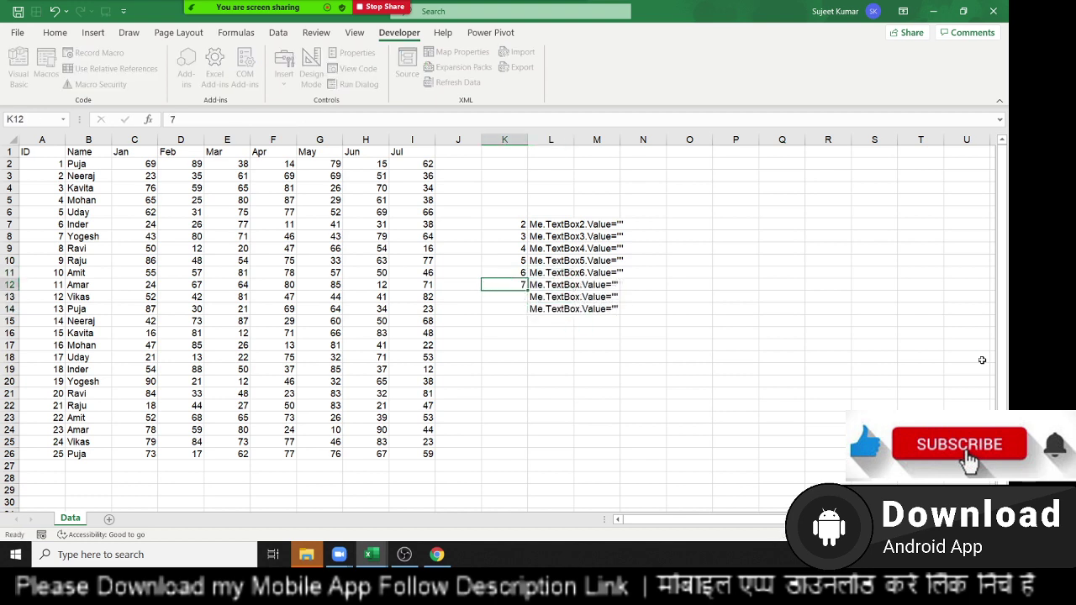
key(Return)
text(9)
key(Return)
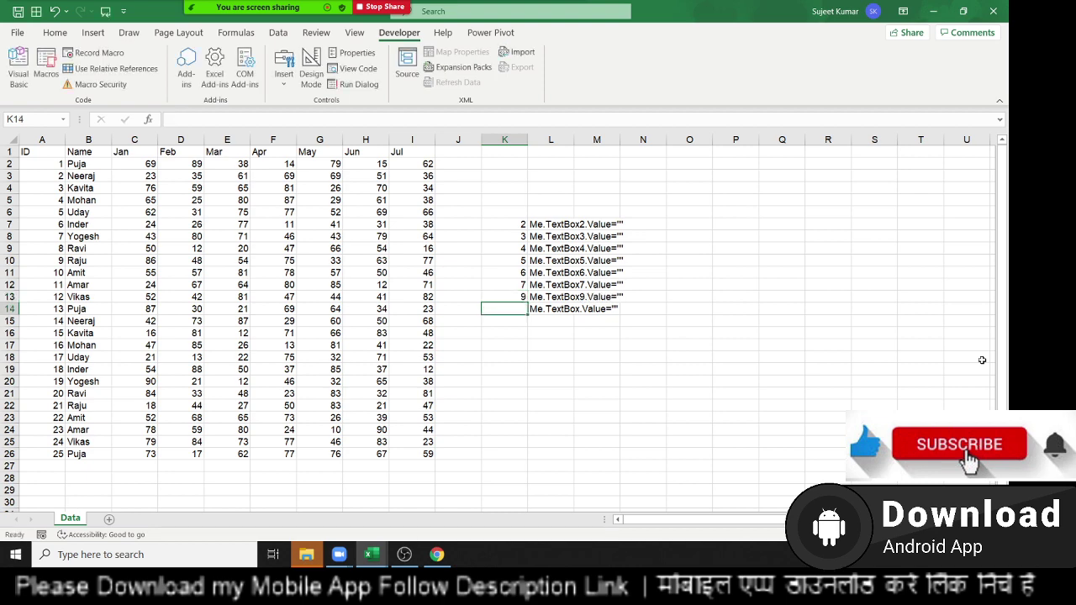
text(14)
key(Tab)
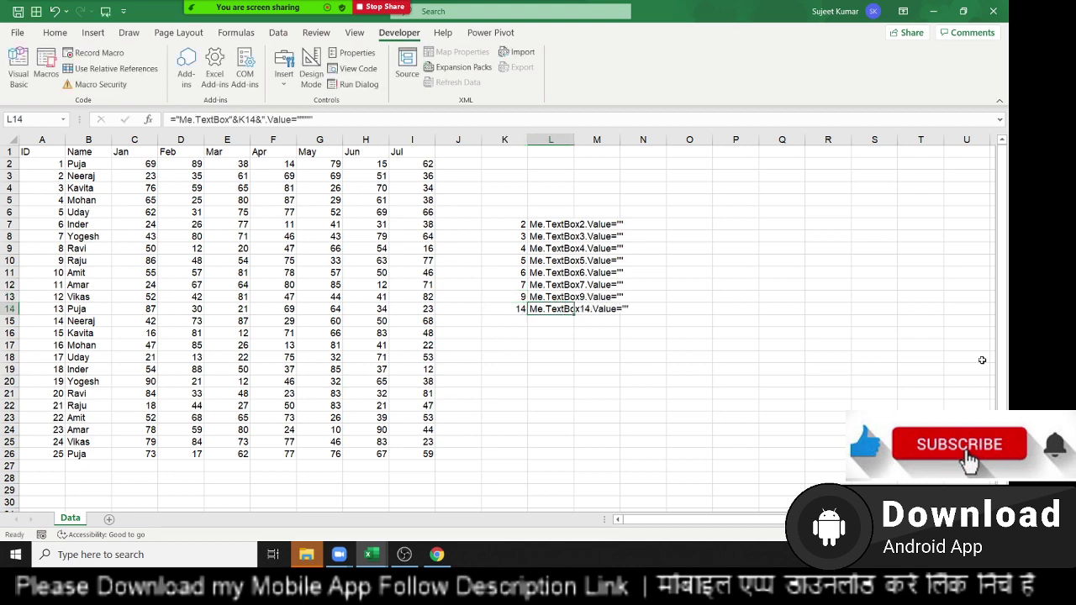
key(shift+Up)
key(shift+Up)
key(shift+Up)
key(shift+Up)
key(shift+Up)
key(ctrl+c)
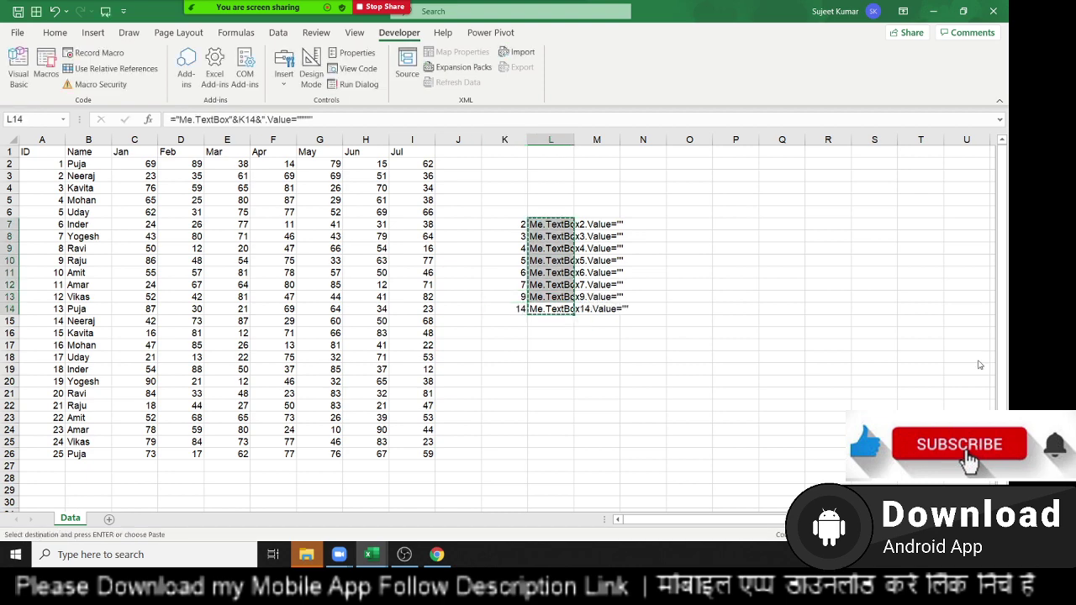
key(alt+F11)
Paste the eight TextBox-blanking lines under If Err > 0 Then and close the block with End If
click(181, 357)
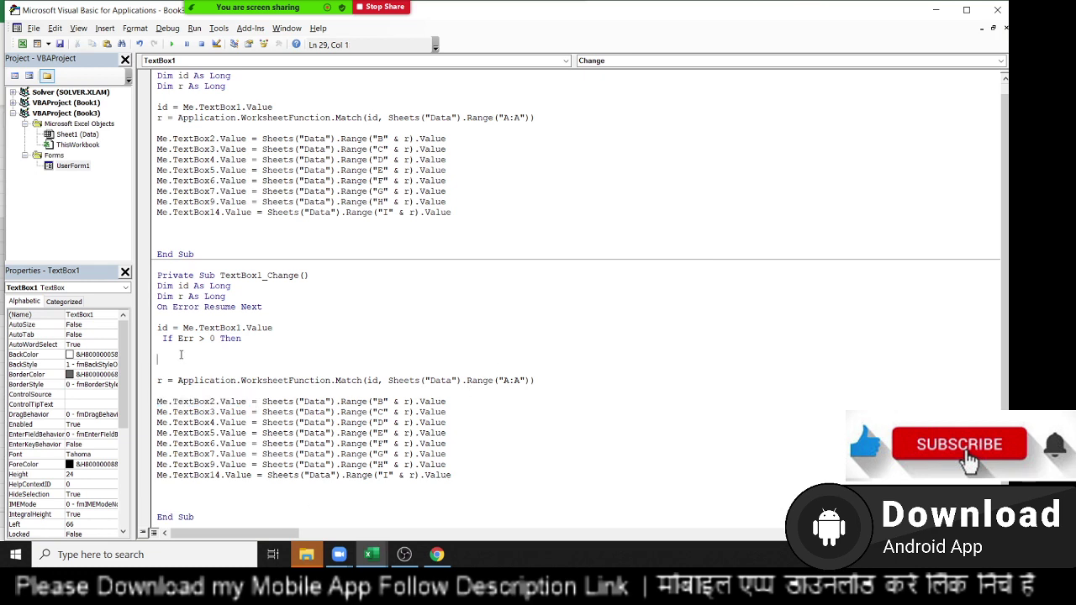
key(ctrl+v)
key(Return)
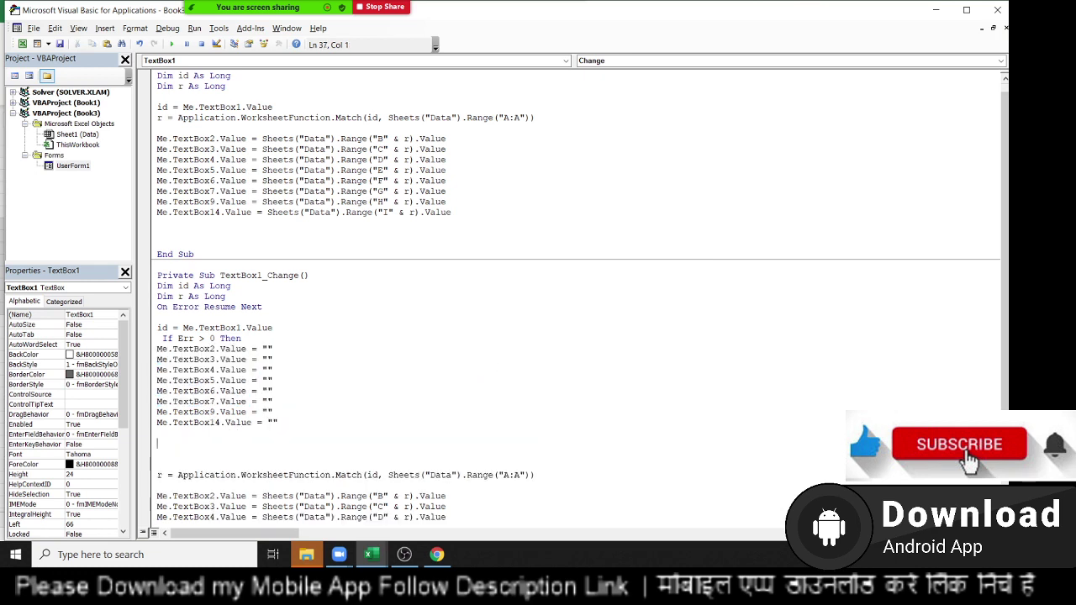
text(end if)
Select the If Err > 0 block through End If, delete it, then restore it with undo
drag(202, 454, 143, 339)
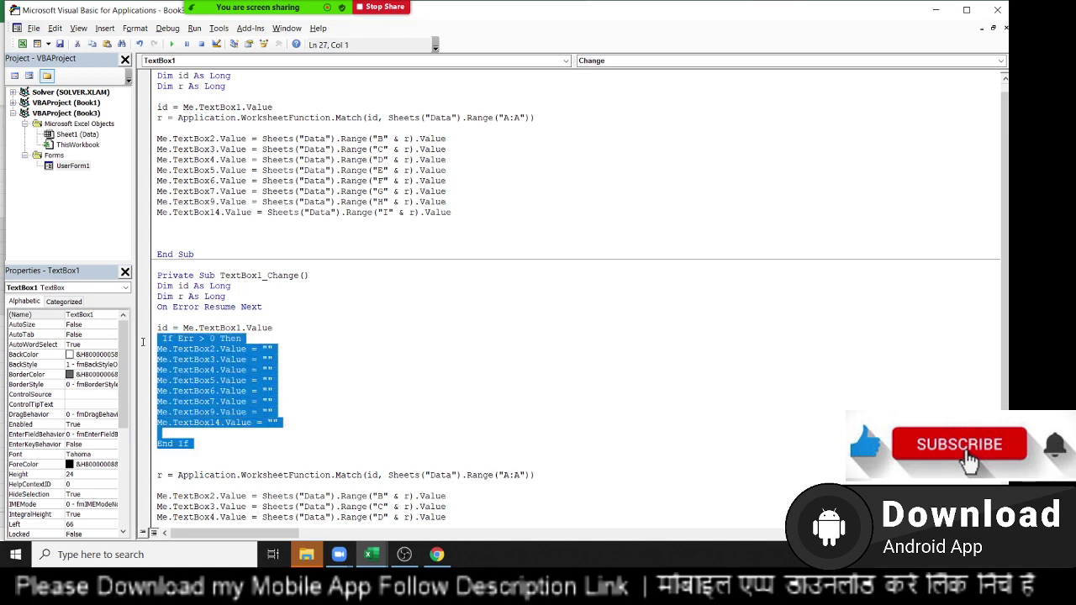
key(Delete)
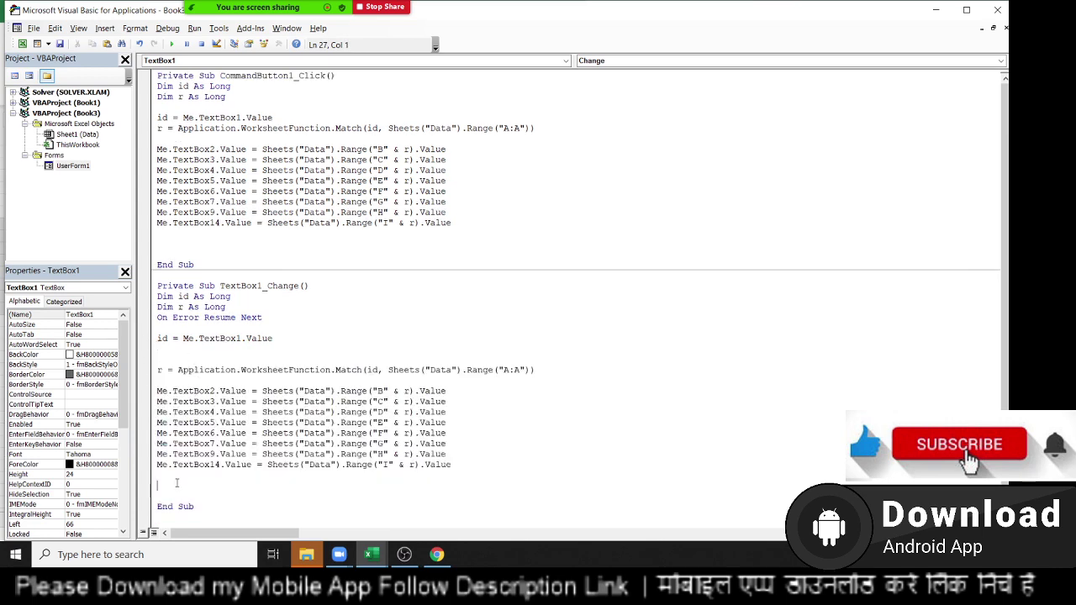
key(ctrl+z)
click(383, 442)
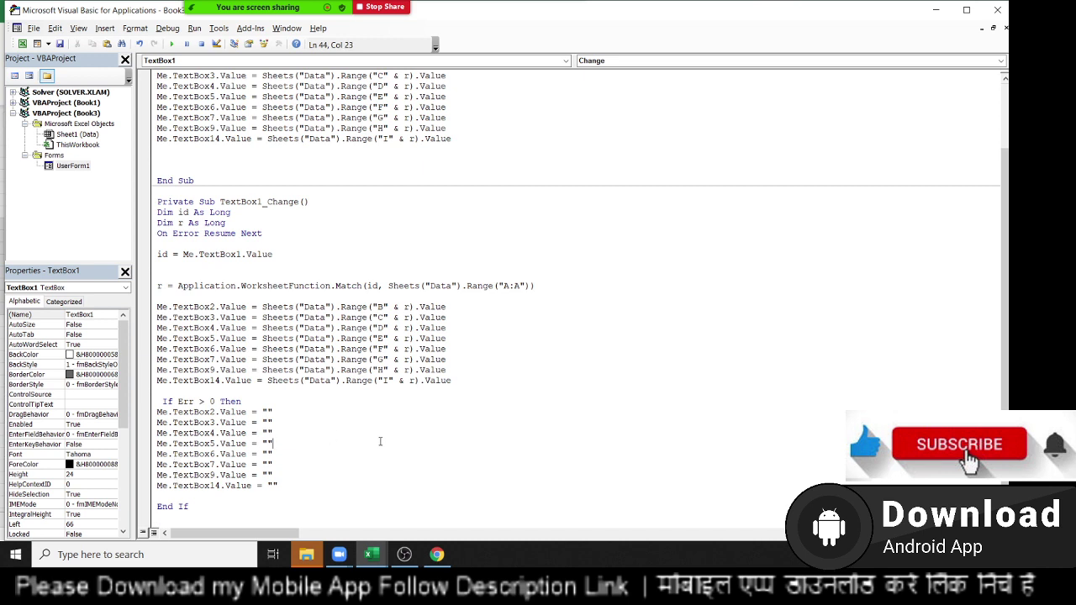
click(368, 370)
Paste the If Err field-clearing block just before End Sub in CommandButton1_Click
scroll(325, 350, down, 1)
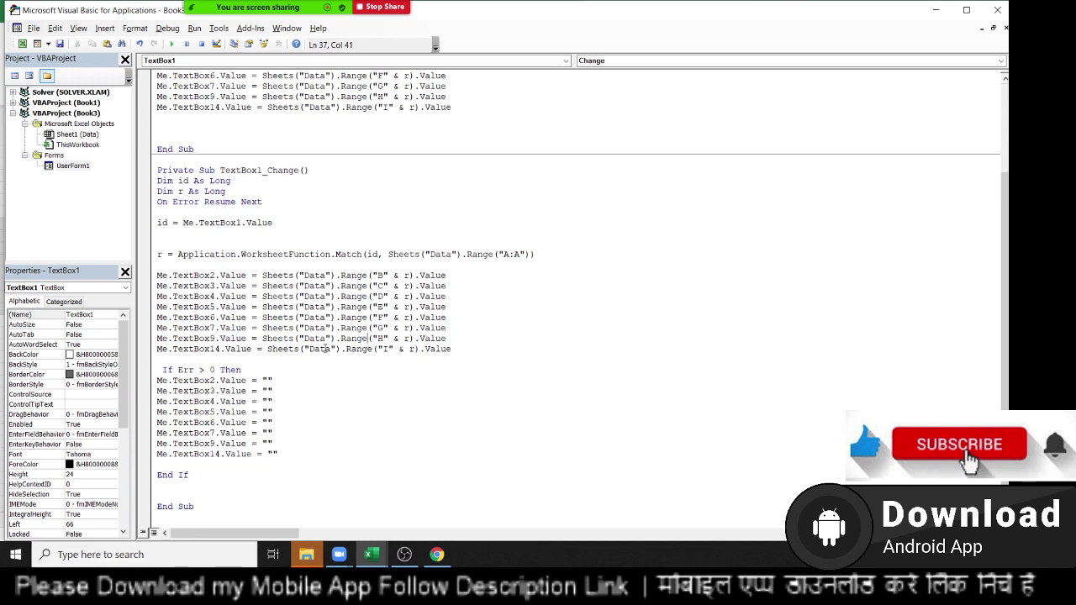
click(366, 380)
scroll(319, 269, up, 3)
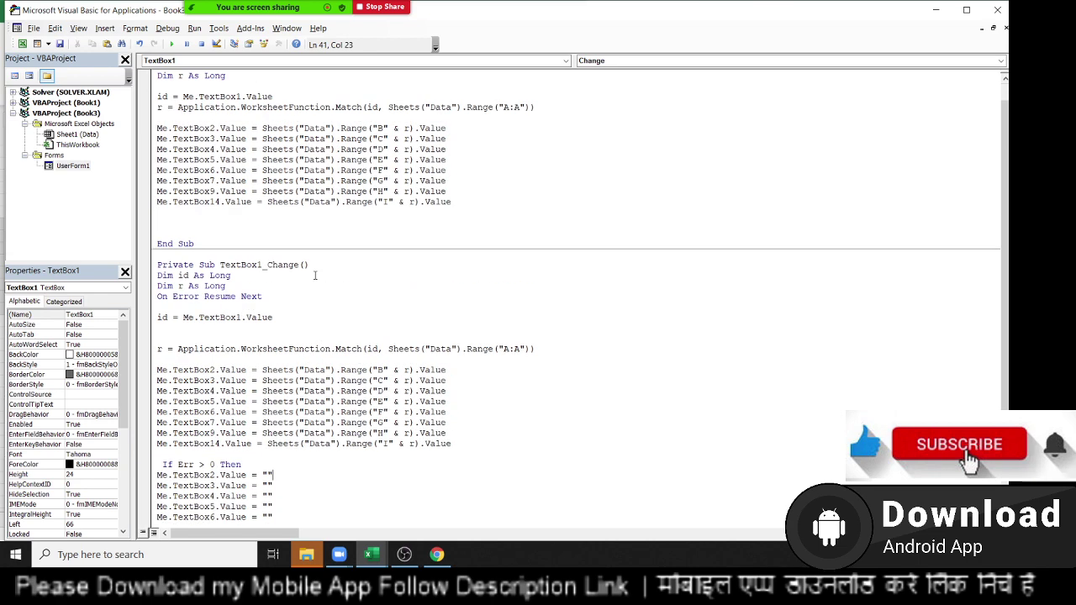
scroll(316, 278, up, 1)
click(286, 214)
key(Down)
key(Down)
key(Down)
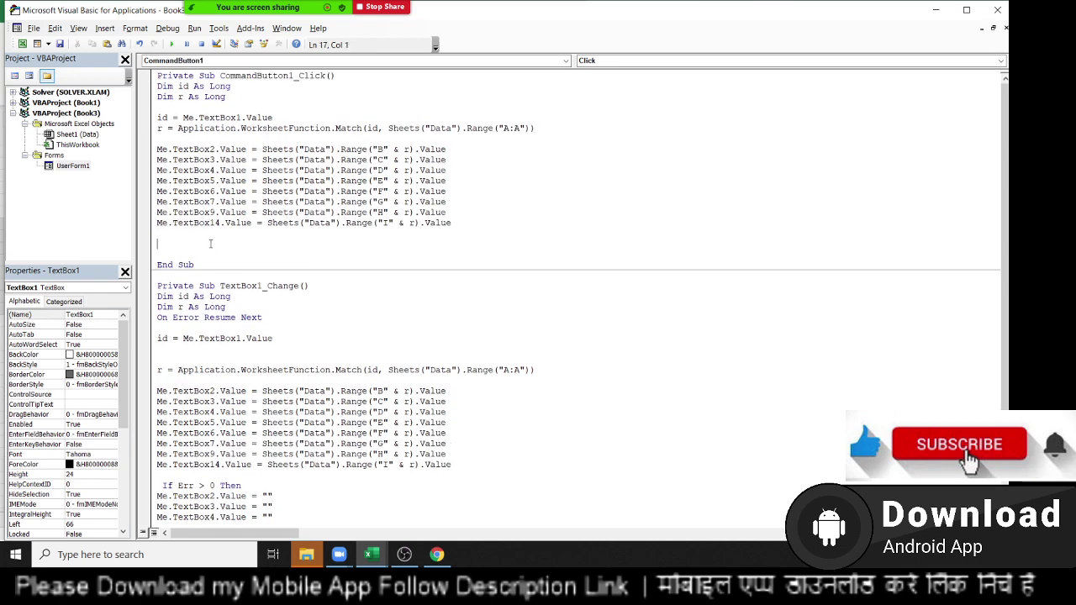
key(ctrl+v)
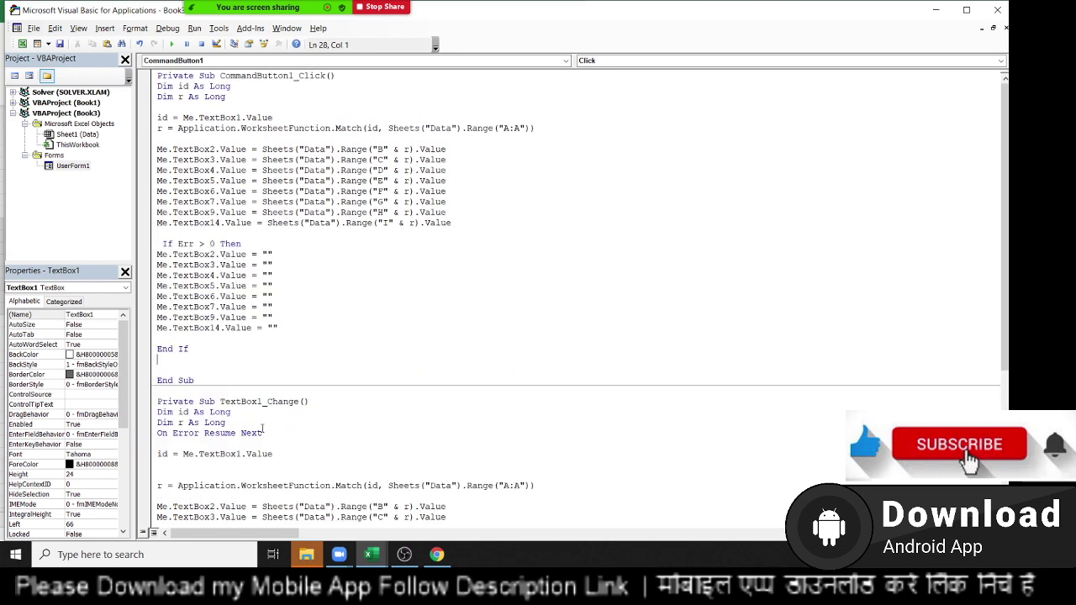
Copy On Error Resume Next to line 4 of the Show procedure, then run the form
drag(266, 434, 150, 435)
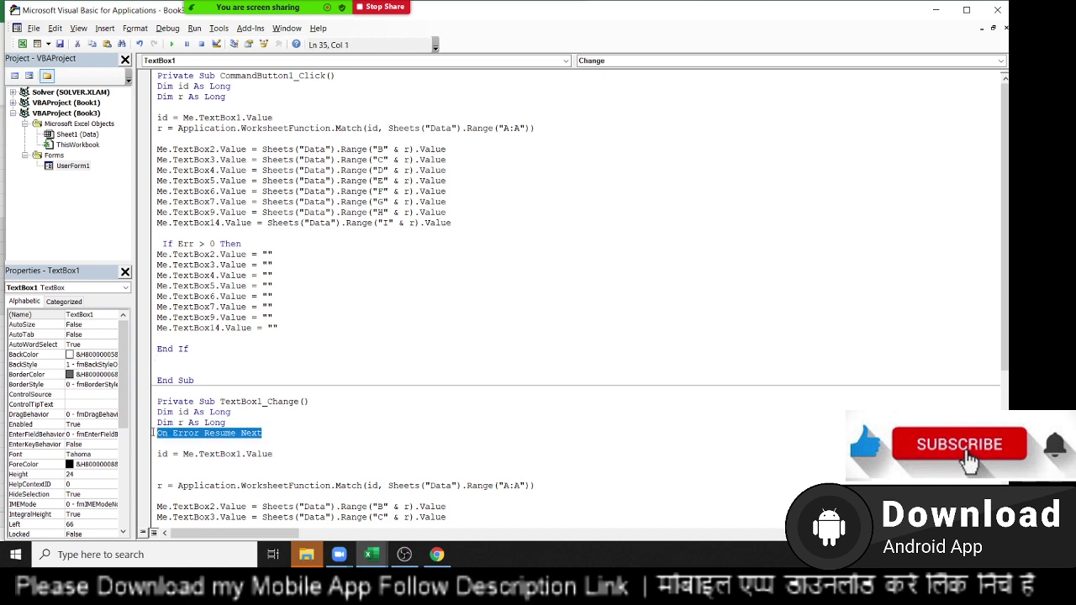
click(177, 107)
key(ctrl+v)
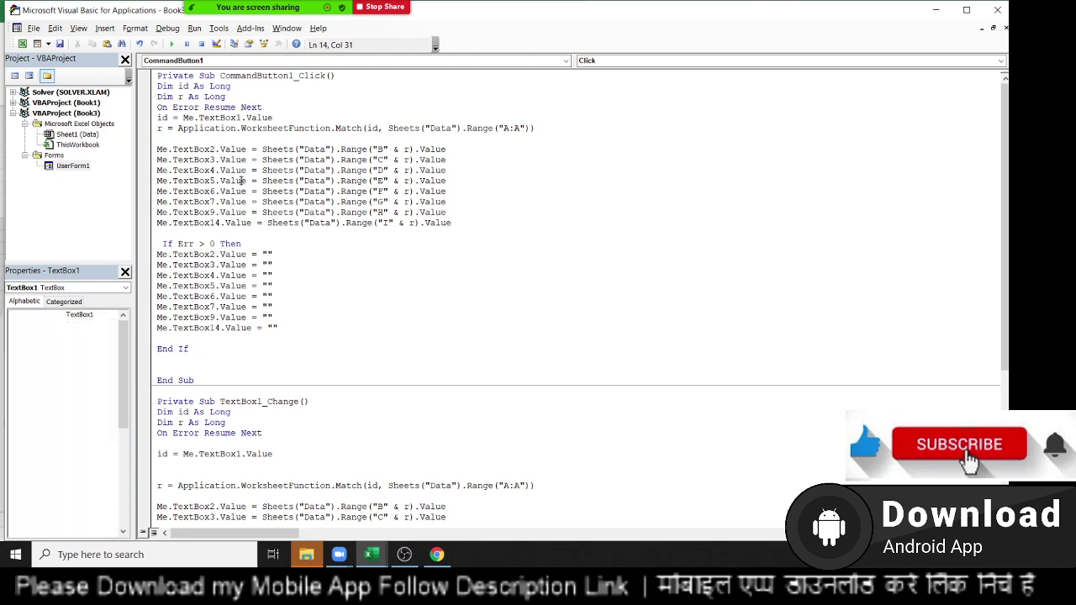
click(172, 44)
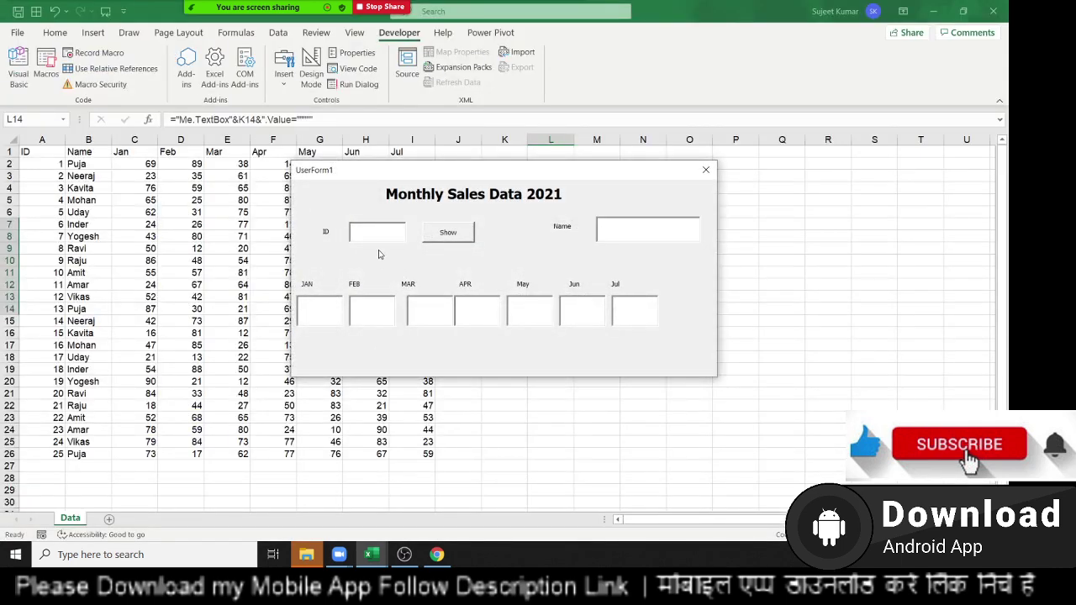
Test lookups with IDs 1, 2, 6 and 8, clearing the box each time, then close and return to the editor
text(1)
key(BackSpace)
text(2)
key(BackSpace)
text(6)
key(BackSpace)
text(8)
key(BackSpace)
text(6)
key(BackSpace)
text(8)
key(BackSpace)
click(706, 169)
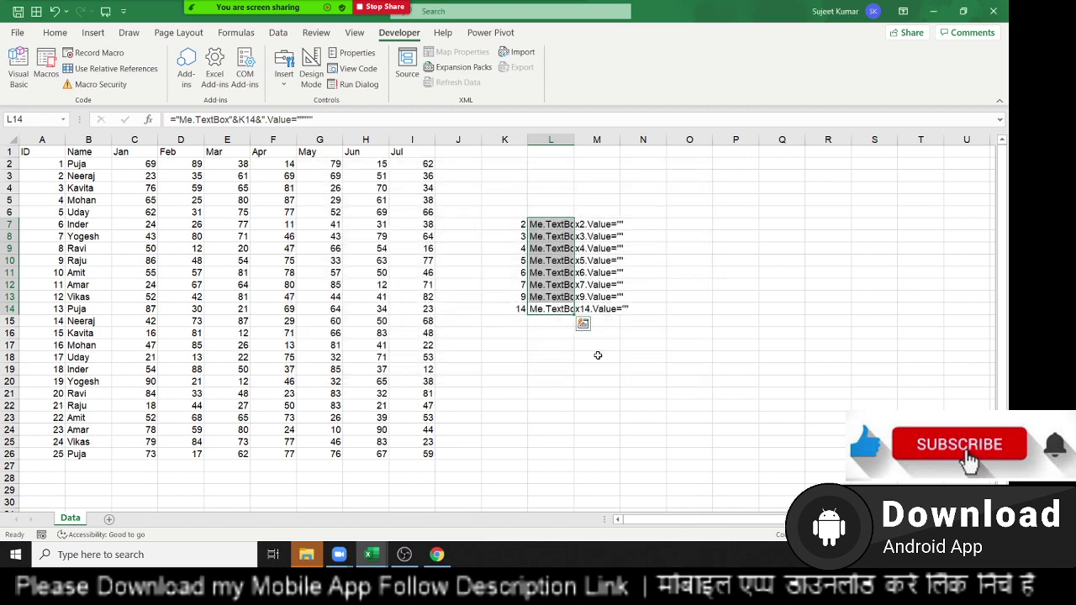
key(alt+F11)
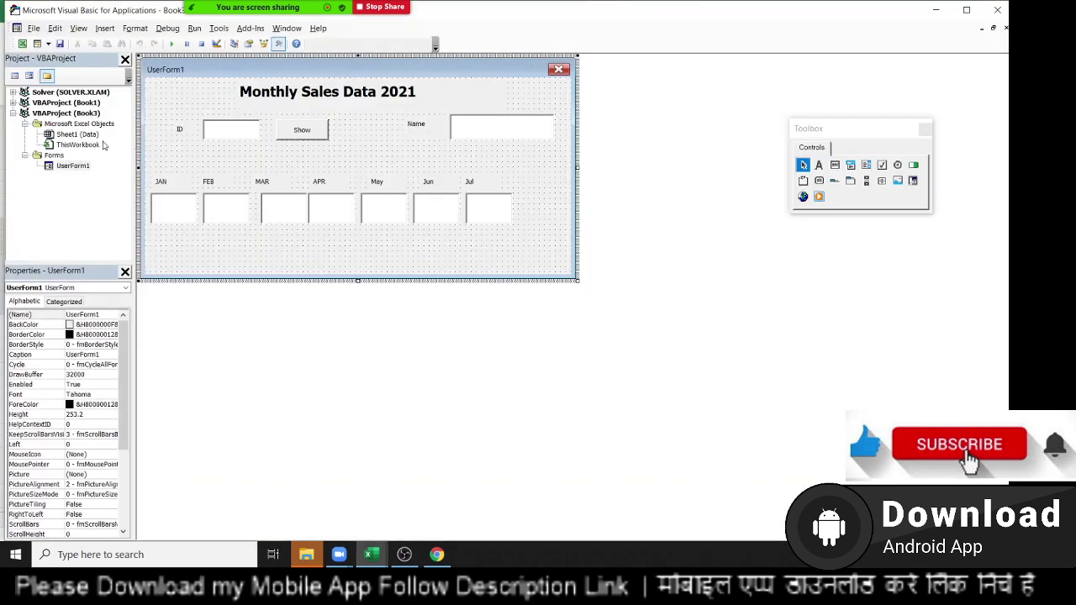
Set the Name box's Enabled property to False
click(170, 208)
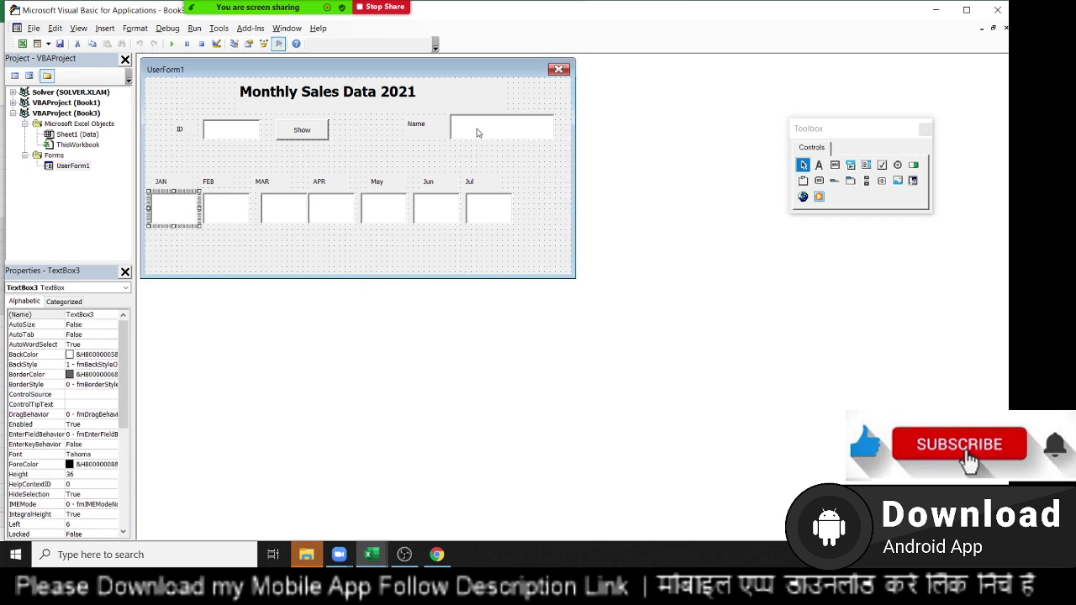
click(503, 123)
scroll(92, 370, down, 2)
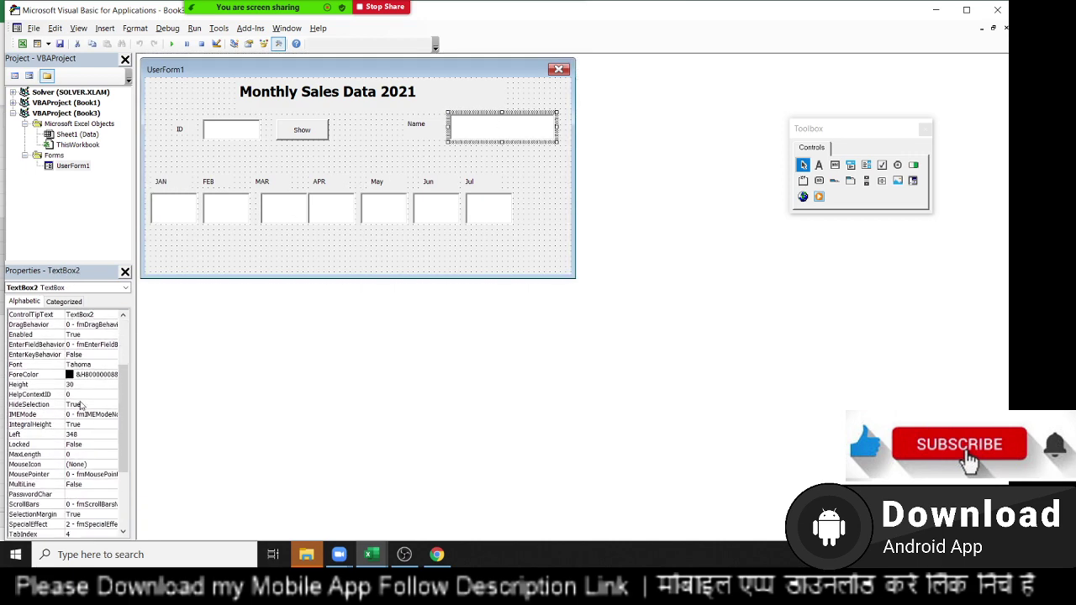
scroll(67, 420, down, 5)
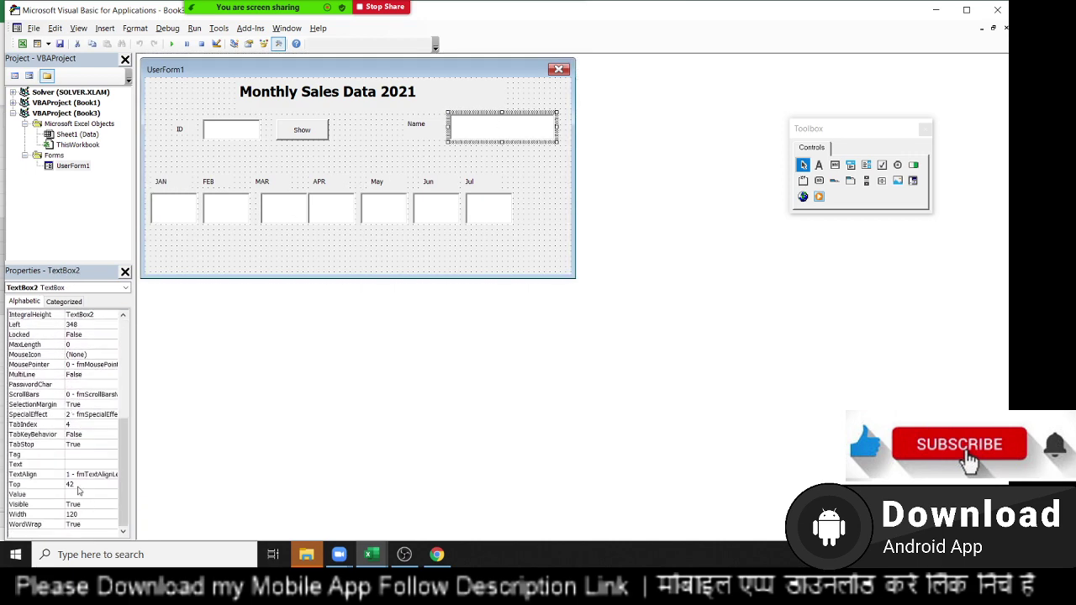
scroll(69, 428, up, 1)
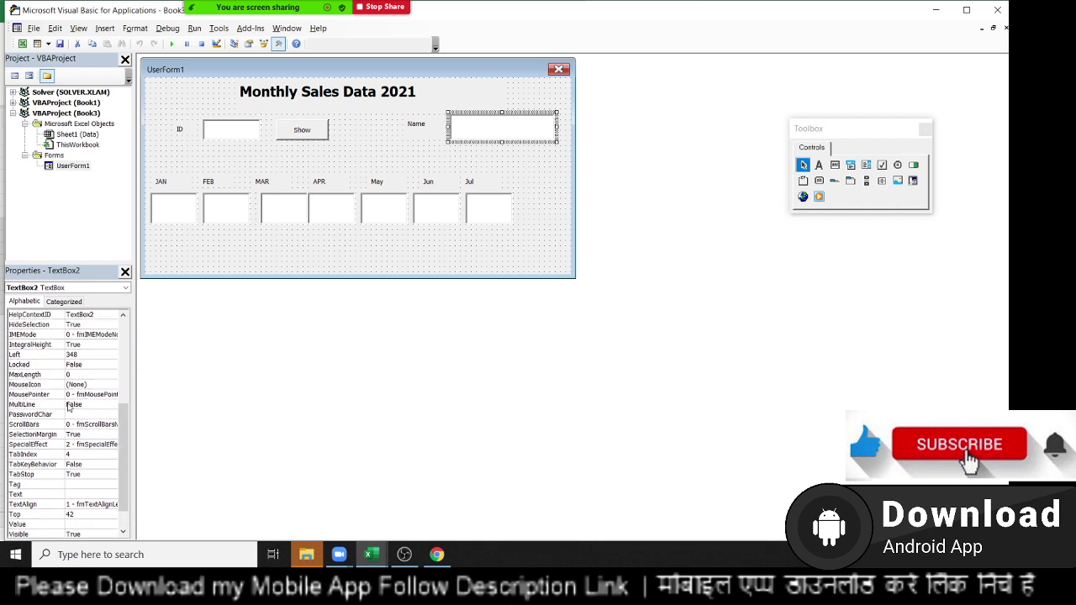
scroll(69, 410, up, 1)
scroll(70, 390, up, 1)
scroll(70, 387, up, 1)
scroll(67, 370, up, 1)
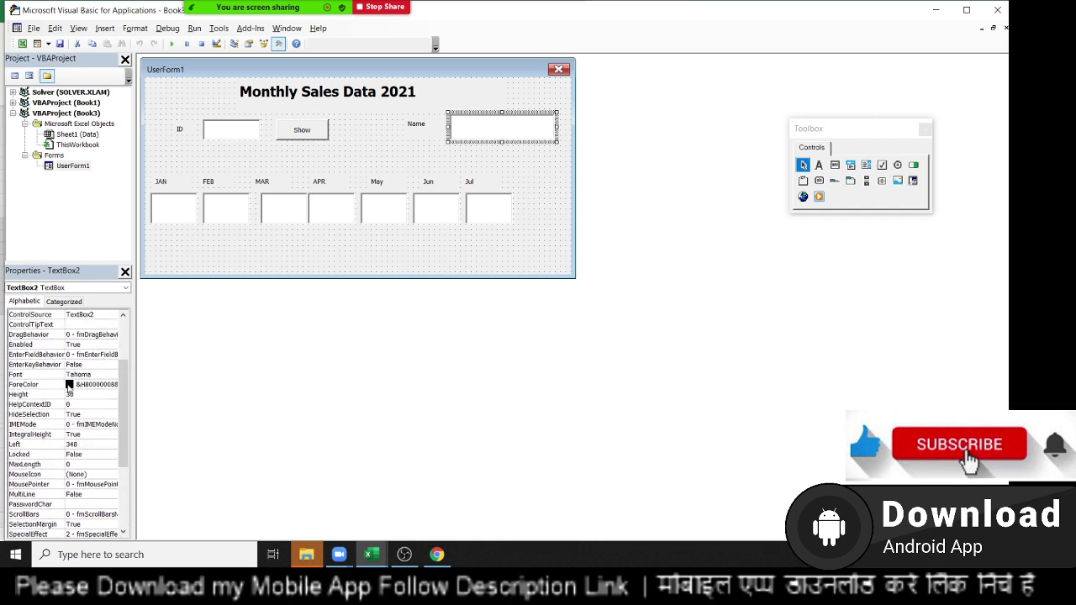
click(42, 335)
click(99, 347)
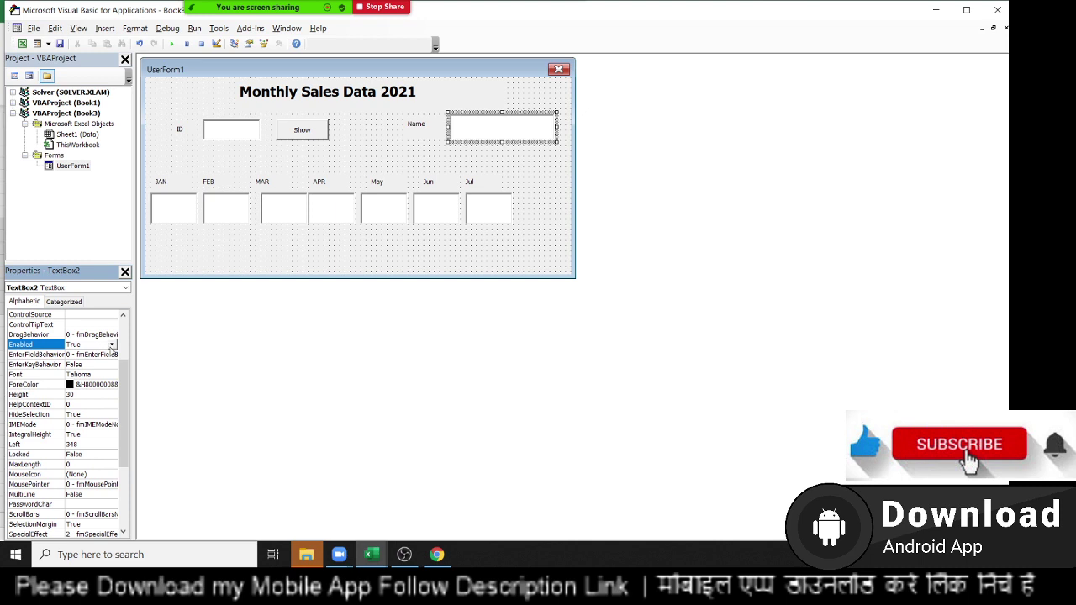
click(112, 344)
click(106, 363)
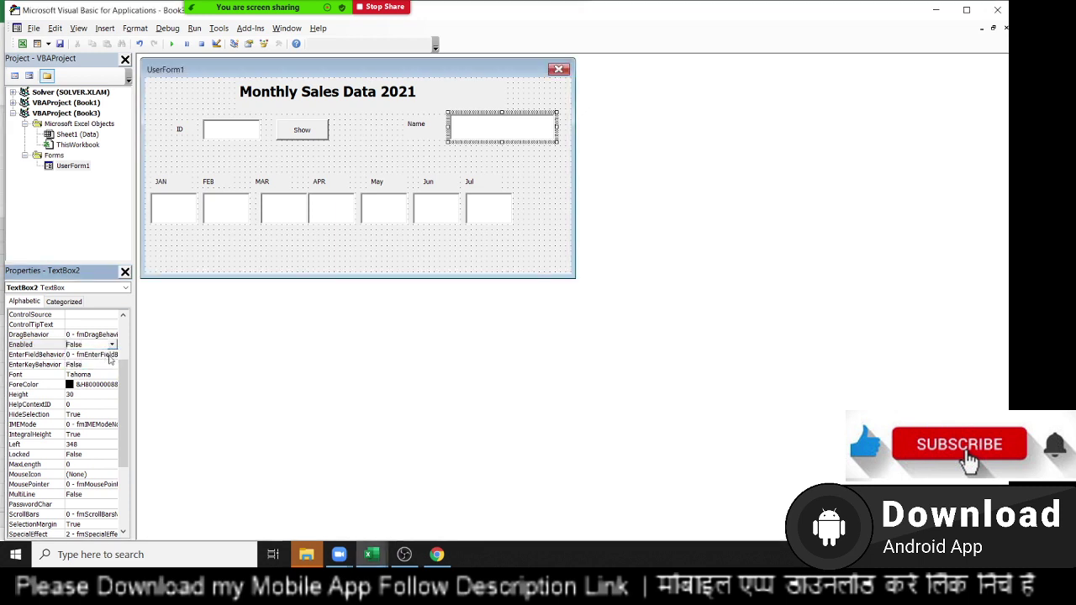
Set Enabled to False for the JAN, FEB, MAR and APR value boxes
click(188, 212)
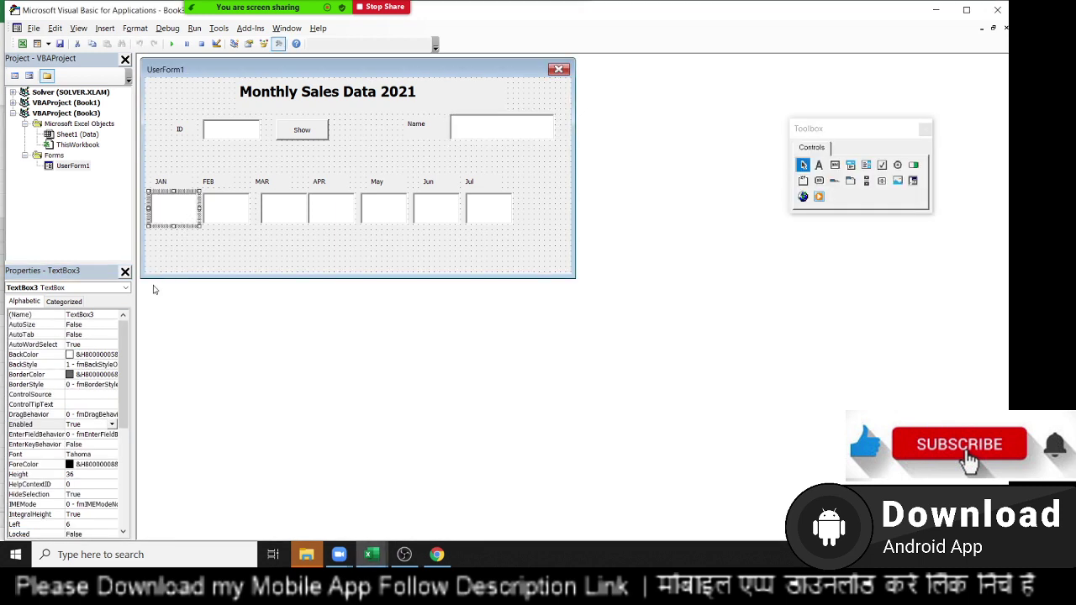
click(112, 424)
click(112, 425)
click(106, 444)
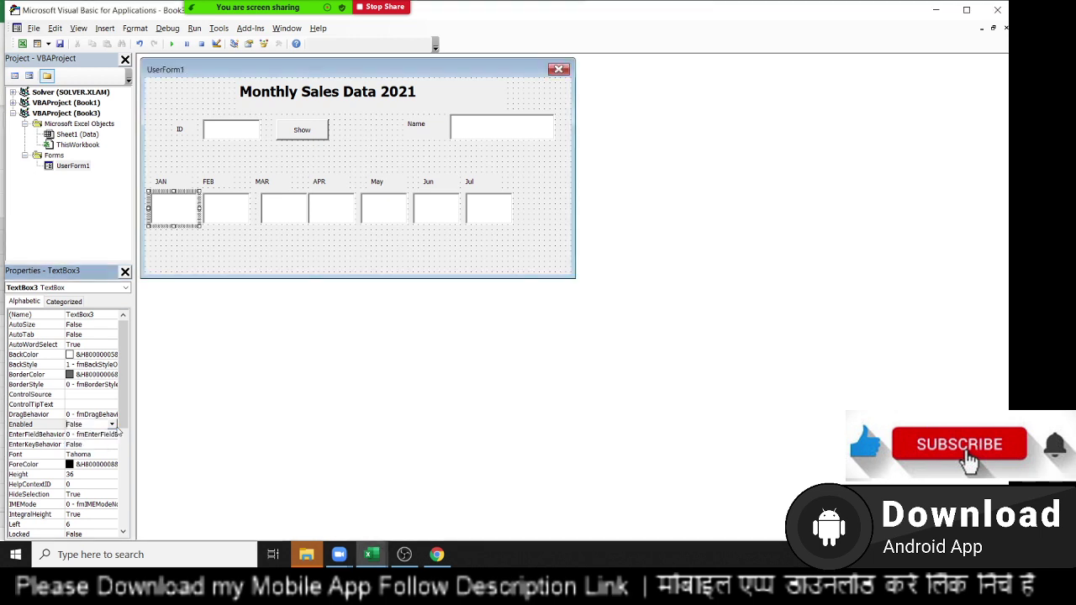
click(238, 224)
click(113, 425)
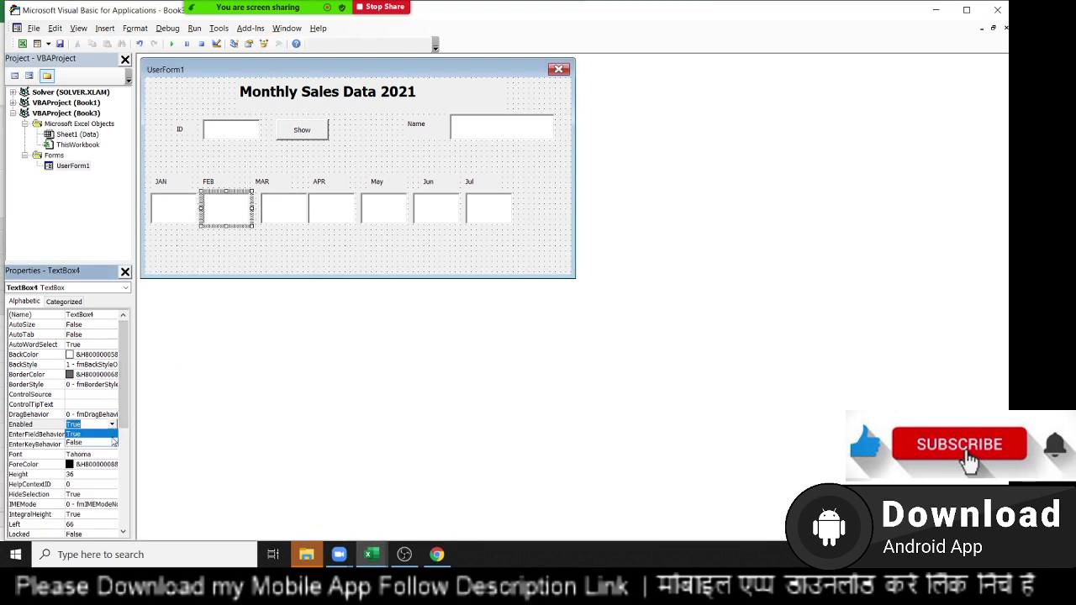
click(113, 443)
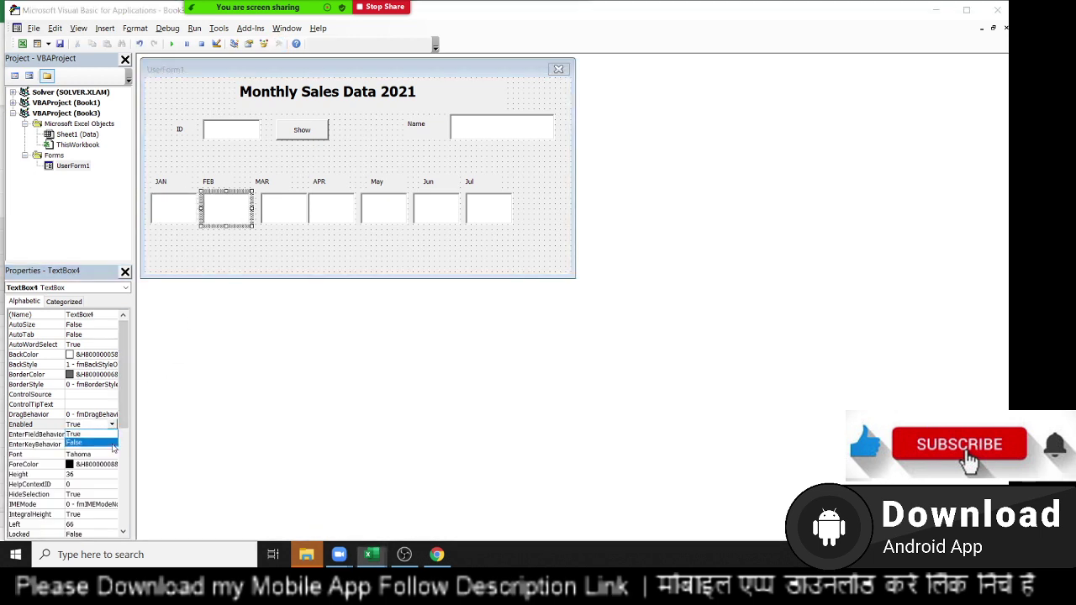
click(282, 220)
click(112, 424)
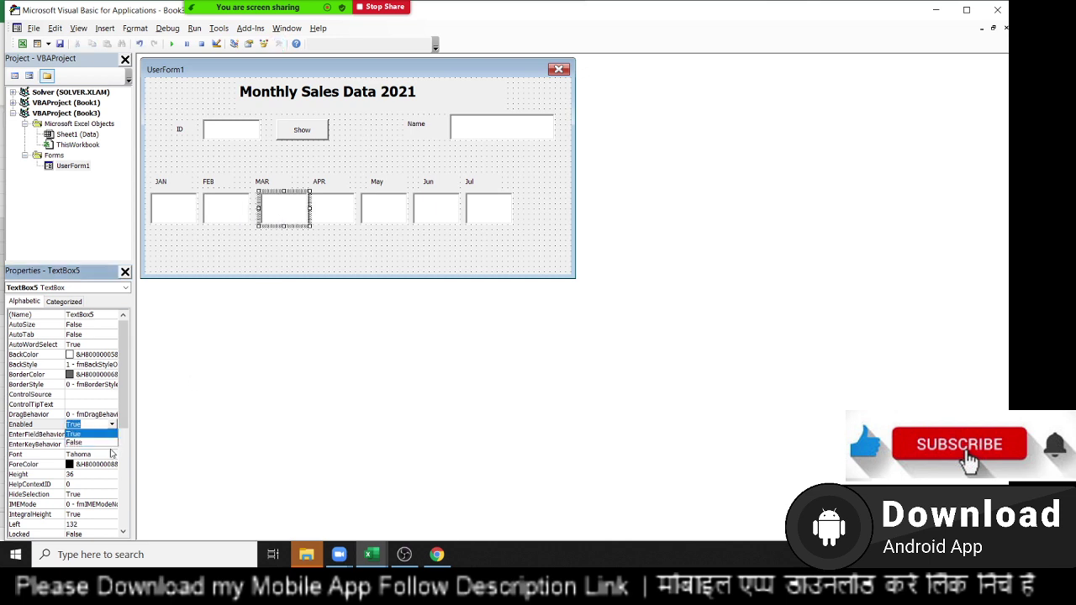
click(109, 444)
click(326, 216)
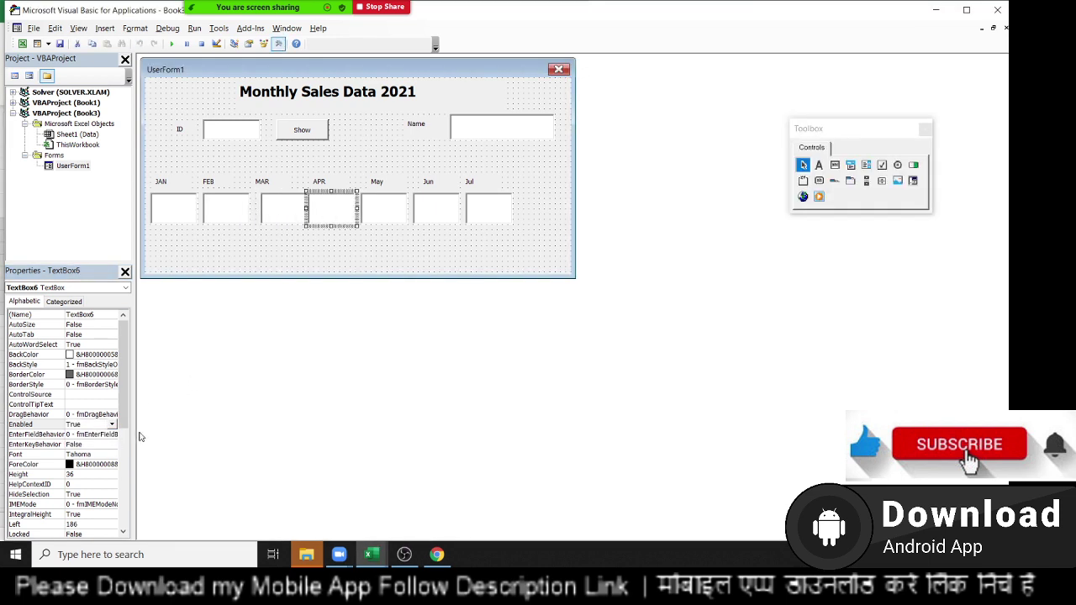
click(112, 425)
click(101, 445)
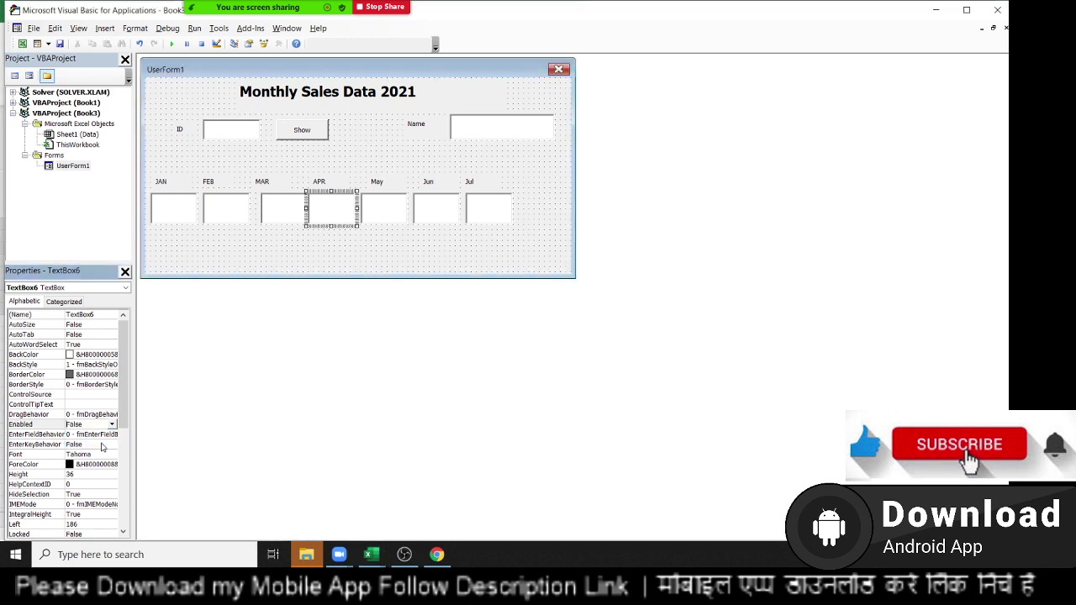
Set Enabled to False for the May and Jun value boxes
click(375, 217)
click(112, 425)
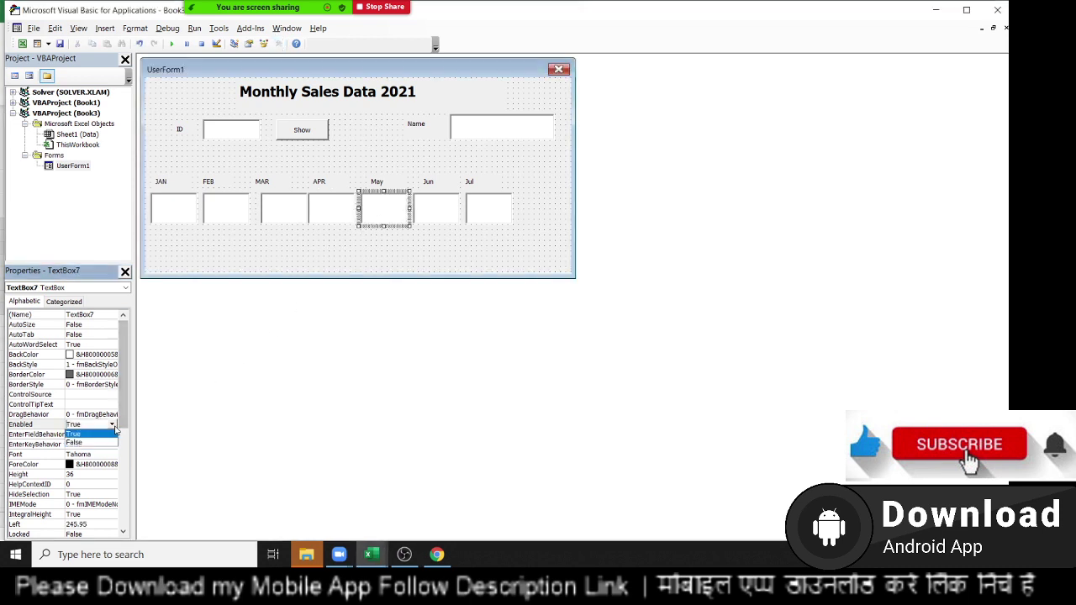
click(108, 444)
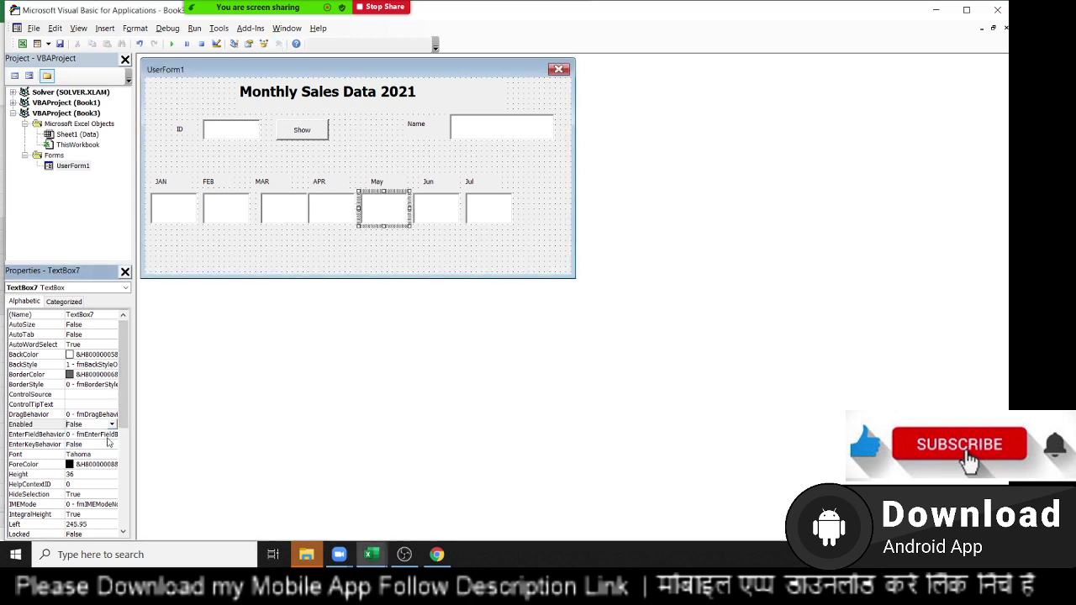
click(436, 220)
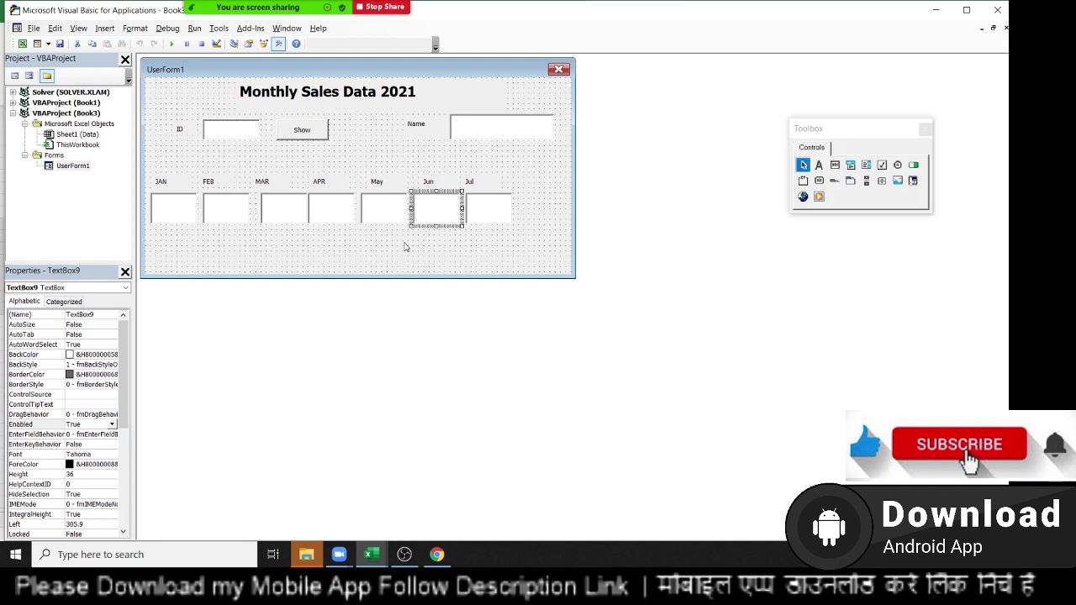
click(112, 424)
click(106, 445)
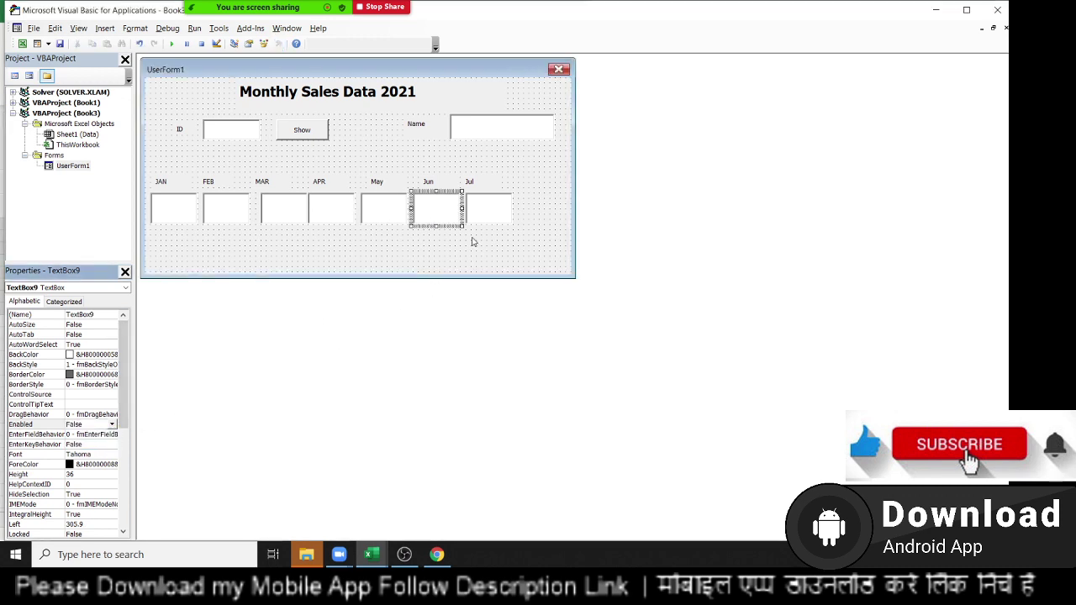
Disable the Jul value box, then select the whole form and run it over the worksheet
click(486, 224)
click(111, 424)
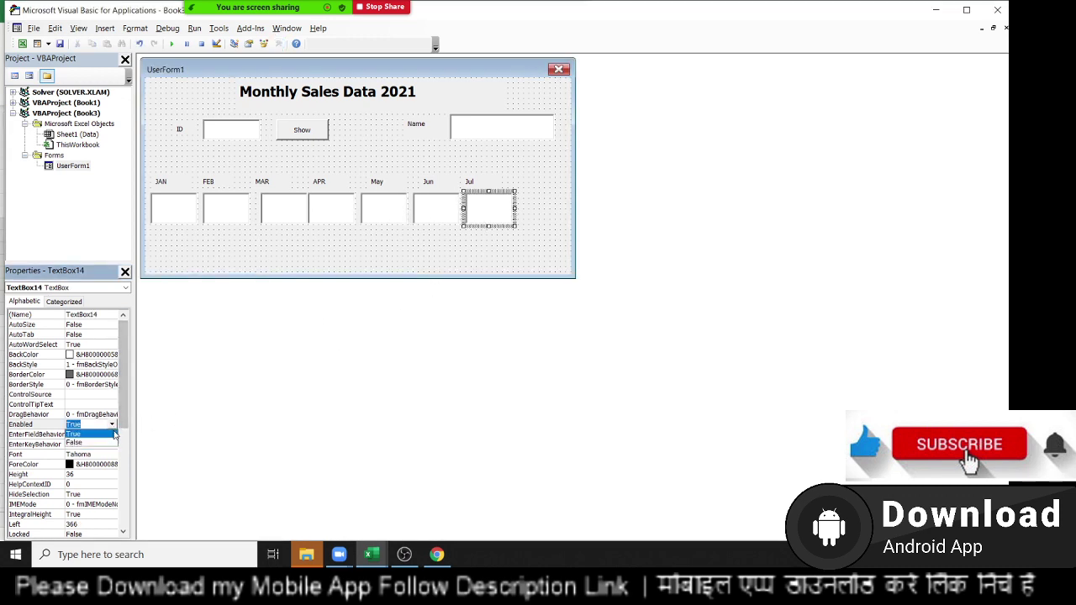
click(106, 444)
scroll(117, 443, down, 7)
scroll(117, 443, up, 2)
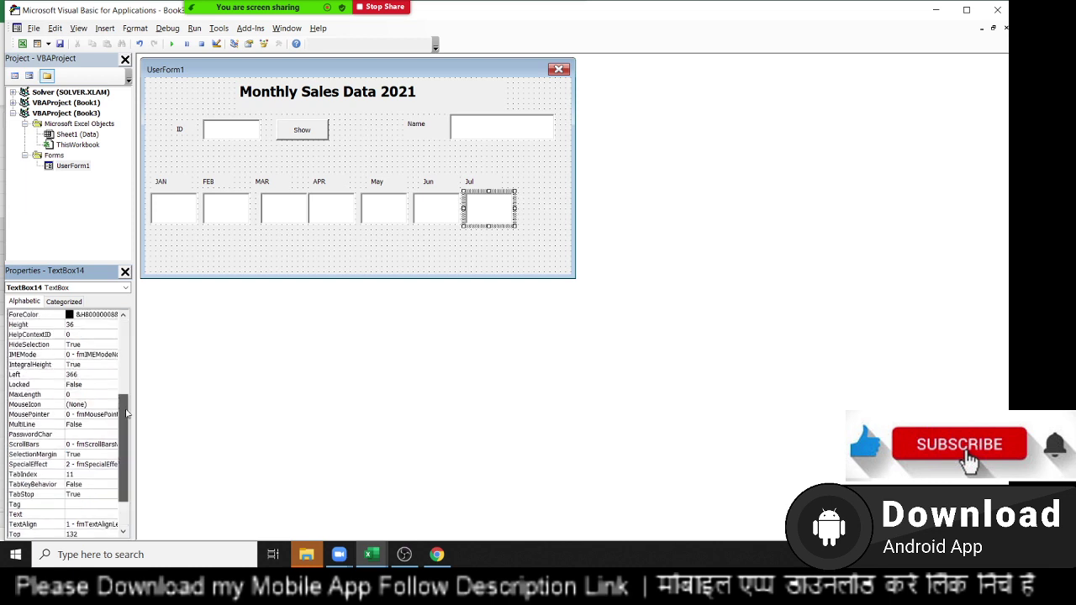
click(510, 204)
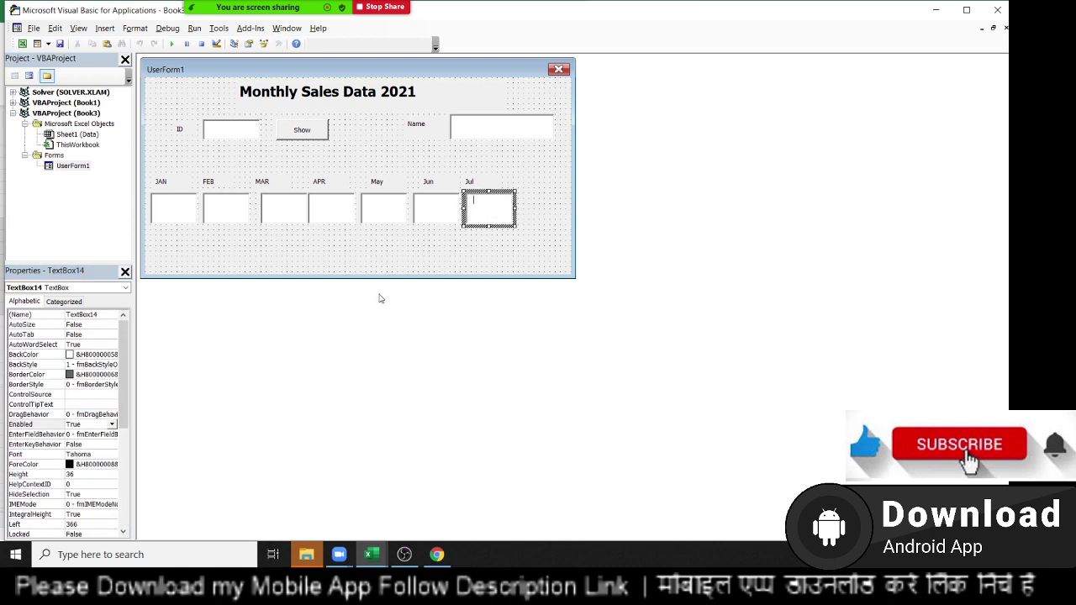
click(112, 425)
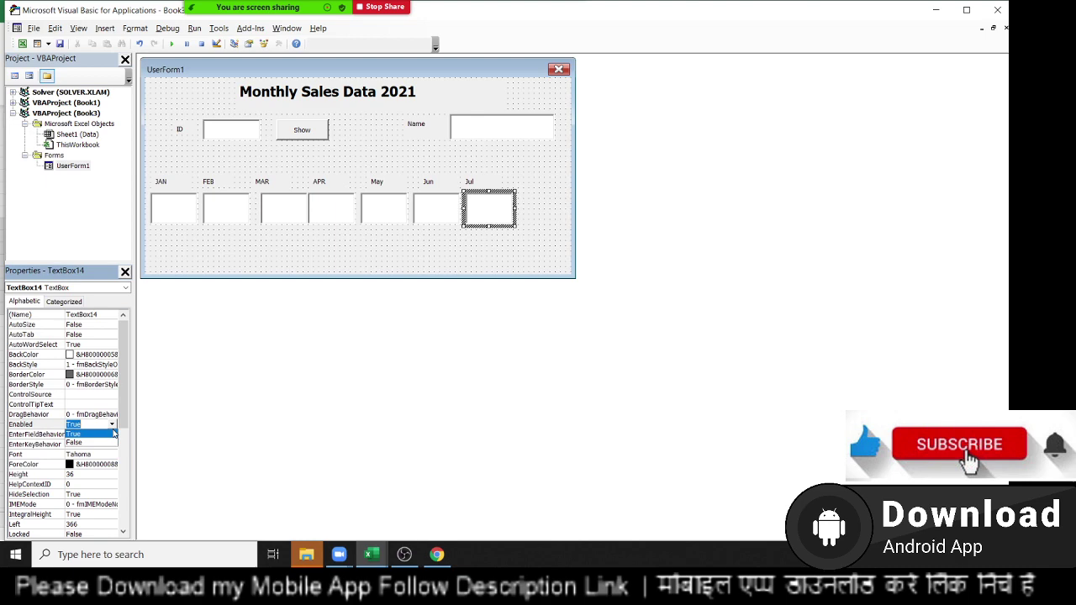
click(109, 444)
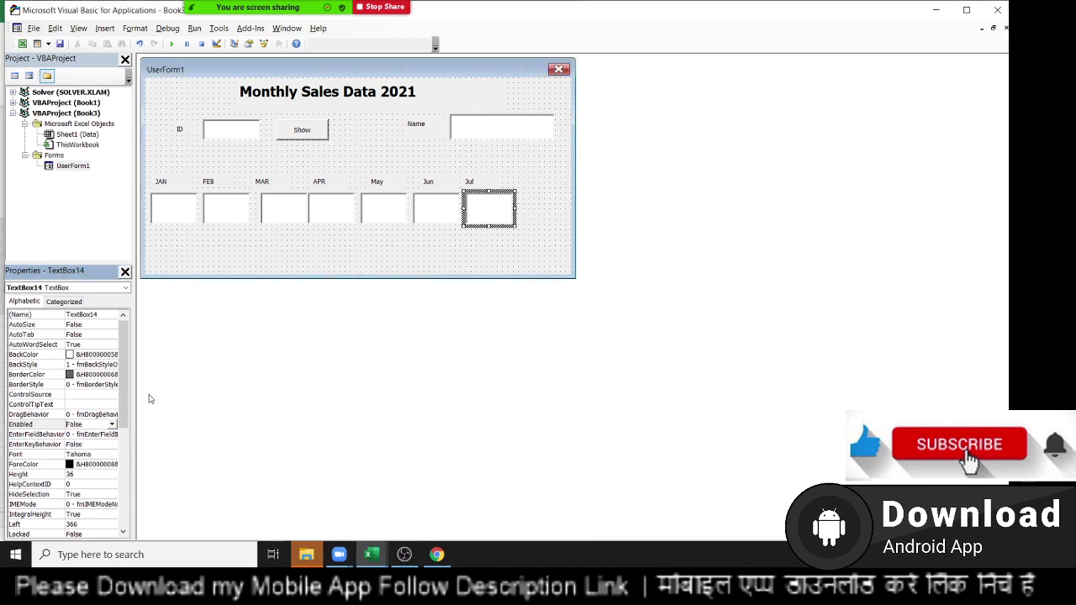
click(213, 274)
click(173, 44)
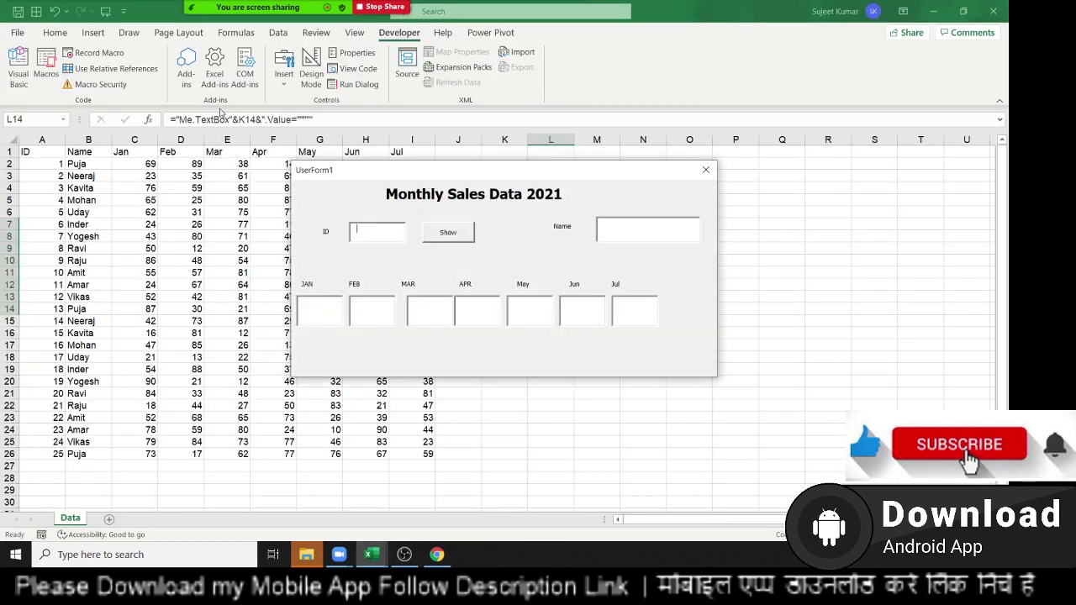
Look up ID 1 and check the greyed-out boxes fill, then close the form and return to the editor
text(1)
click(706, 172)
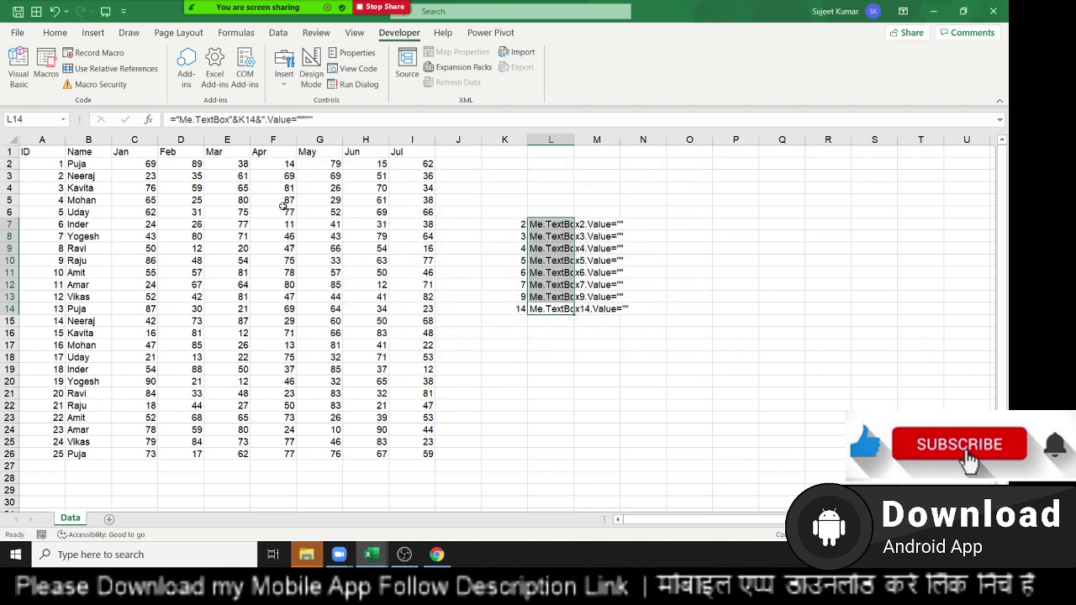
key(alt+F11)
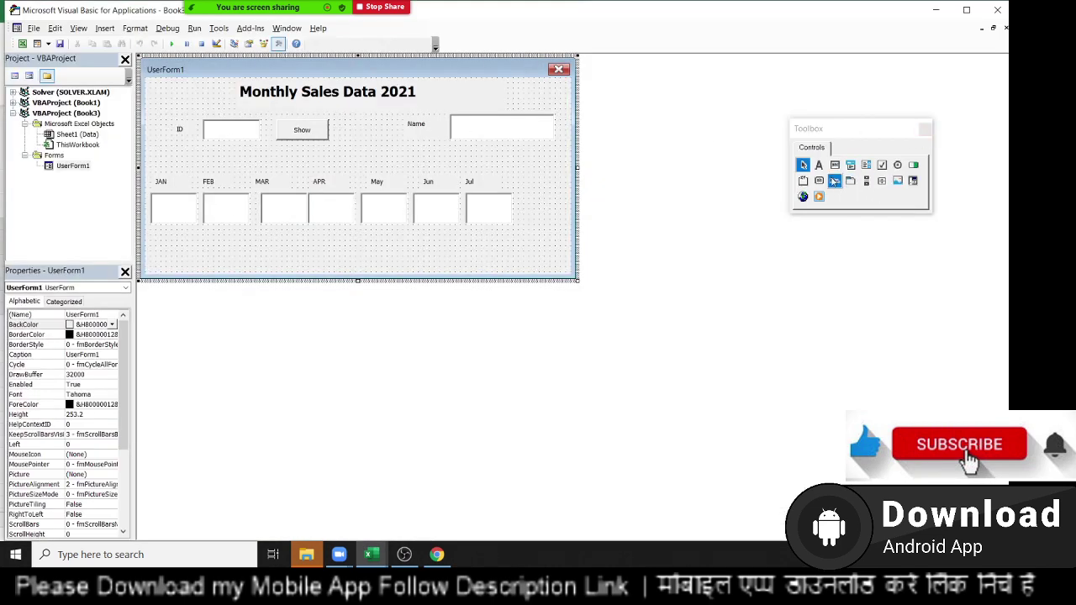
Draw a new CommandButton below the Jul box and caption it Edit
click(819, 182)
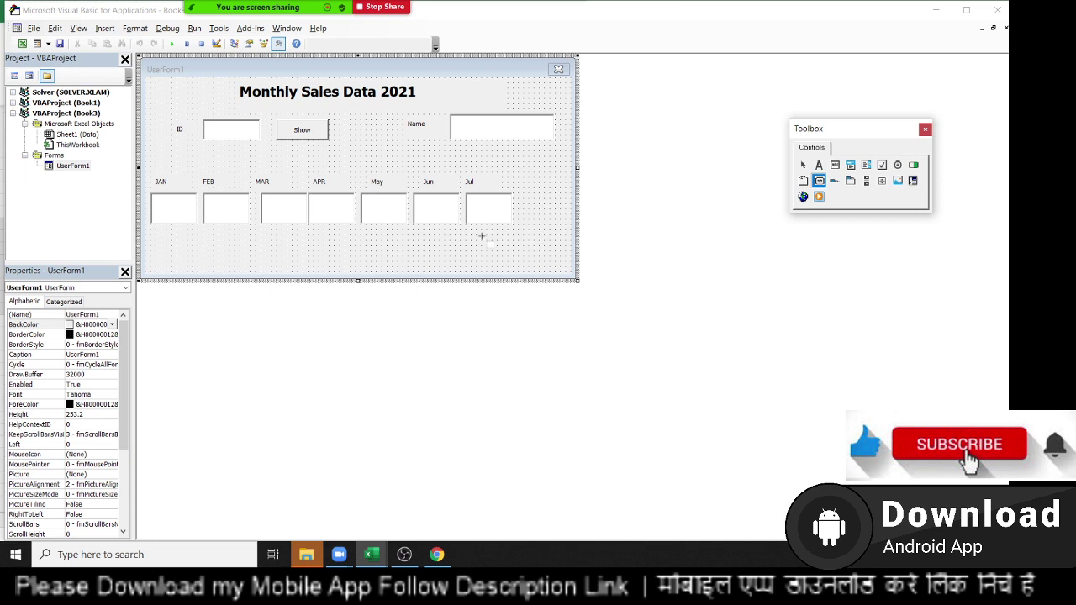
drag(481, 235, 522, 254)
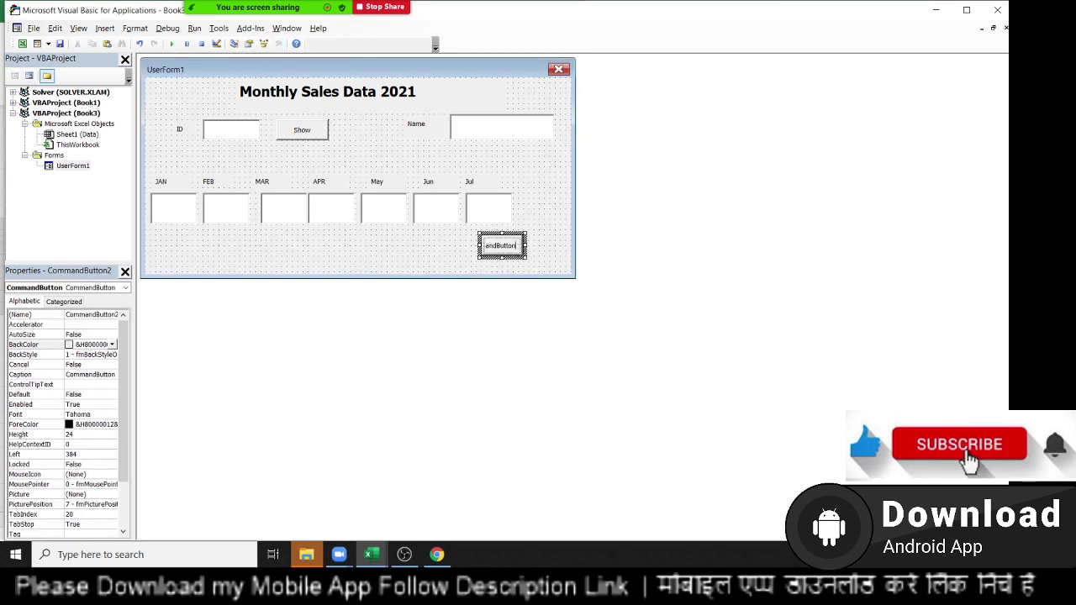
key(BackSpace)
key(BackSpace)
key(BackSpace)
key(BackSpace)
key(BackSpace)
key(BackSpace)
click(456, 246)
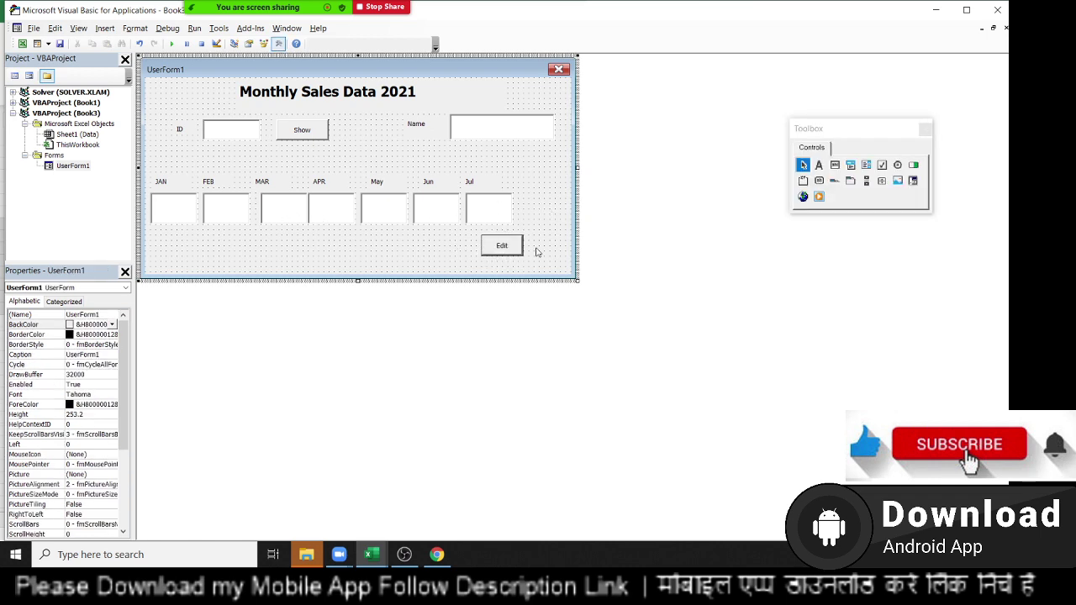
Return to the Excel worksheet and begin saving the workbook
key(alt+F11)
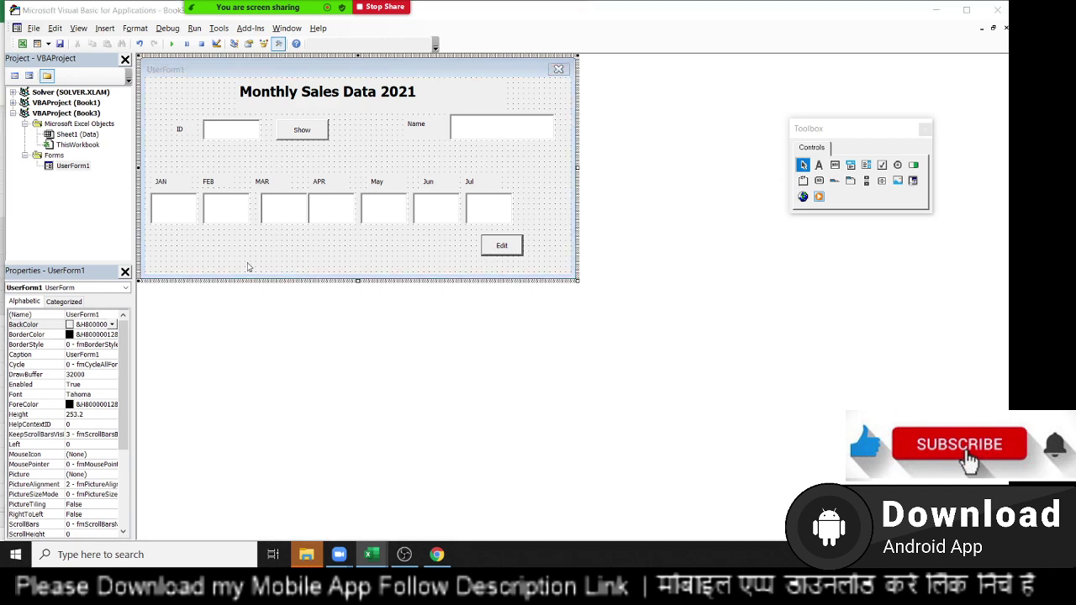
key(alt+F11)
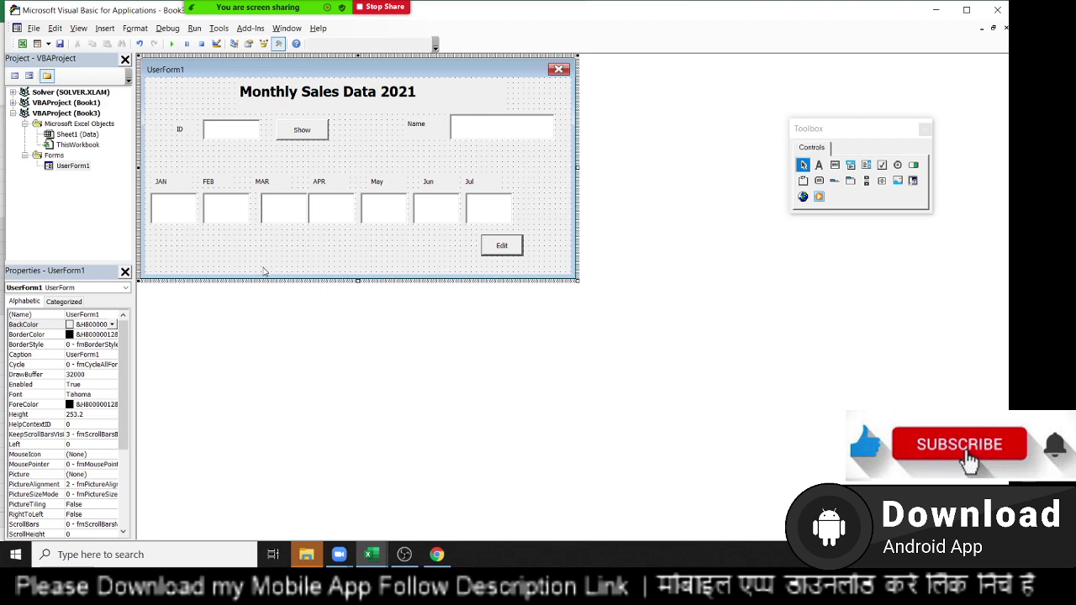
key(alt+F11)
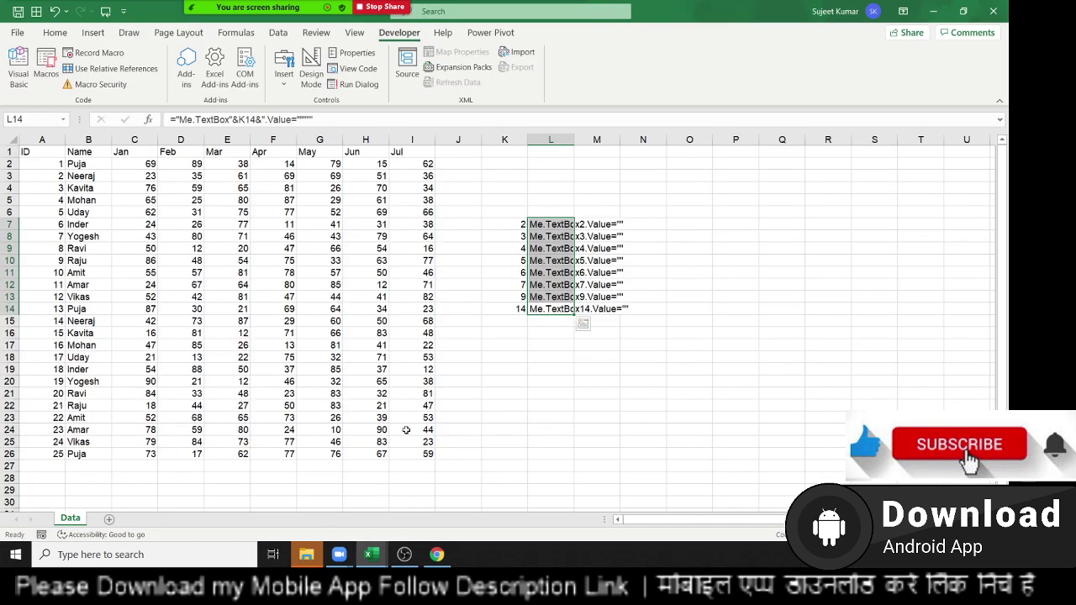
click(17, 13)
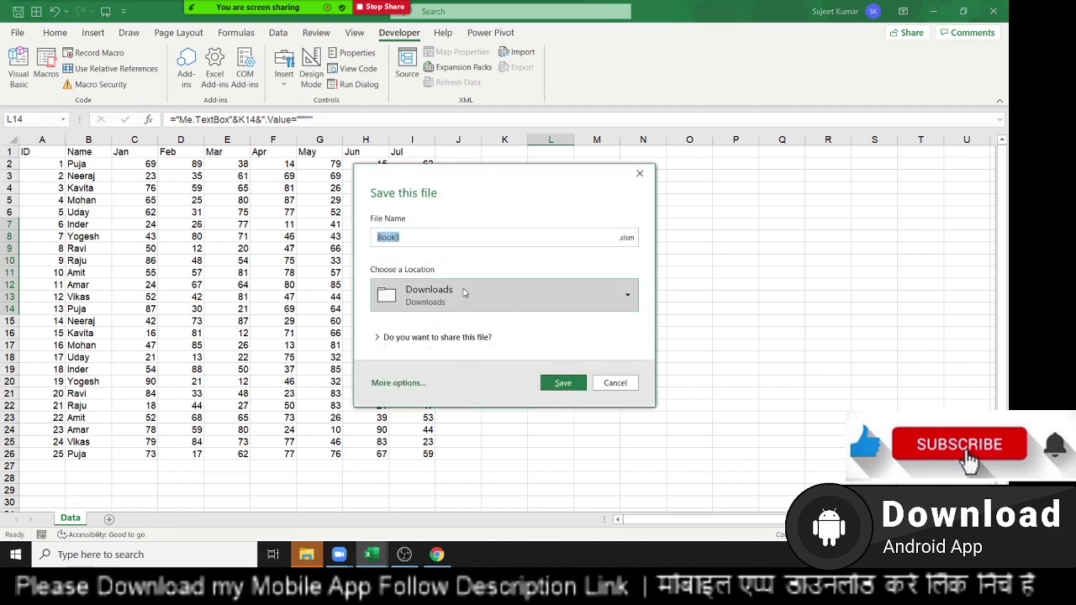
Save the workbook as macro-enabled UF.xlsm in Downloads instead of replacing Userform.xlsm
text(Userform)
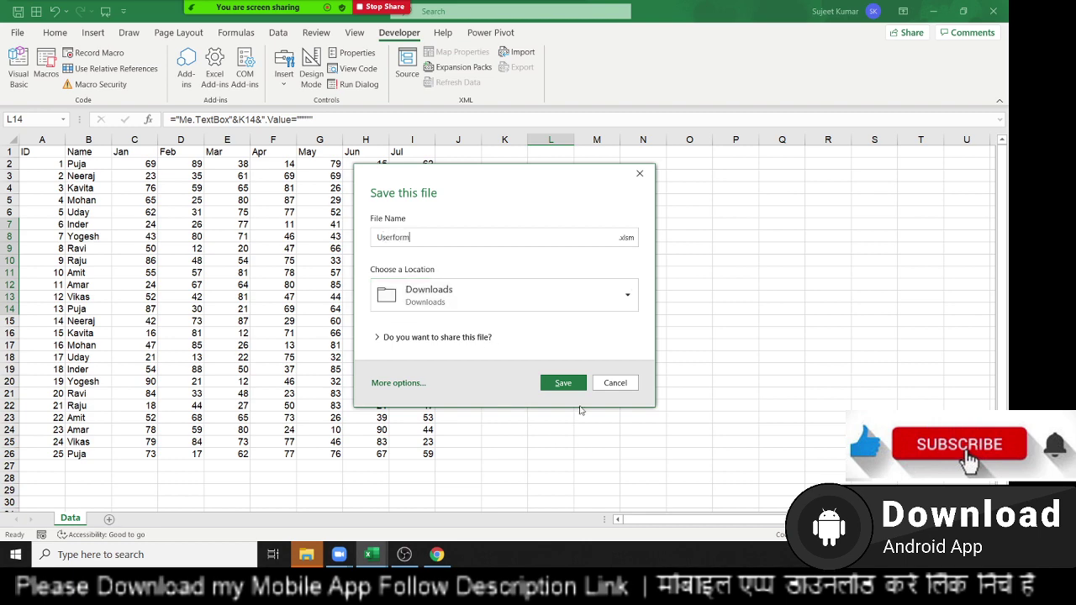
click(573, 385)
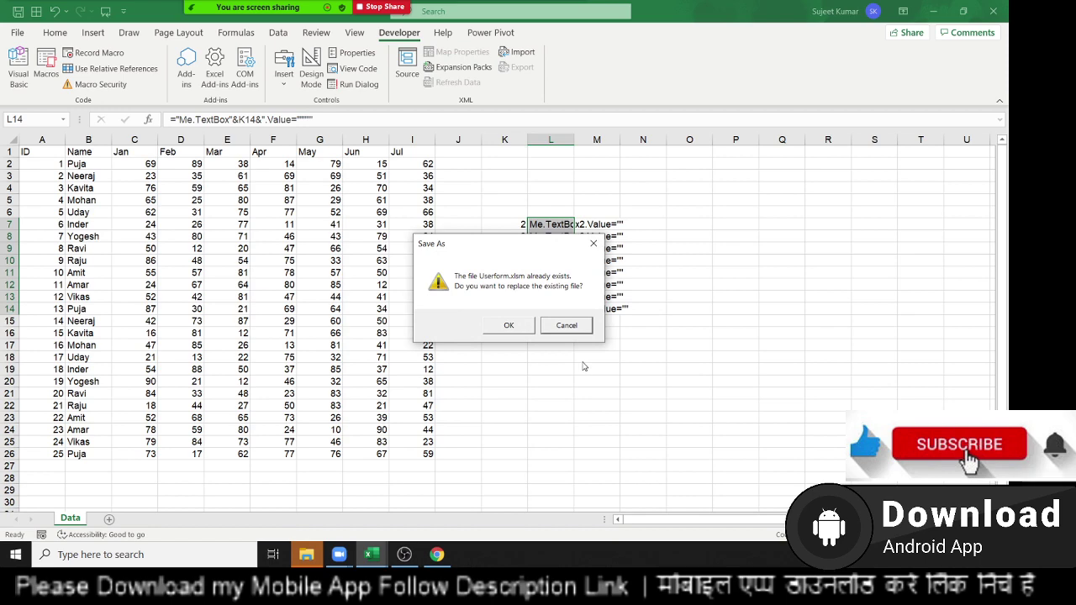
click(567, 326)
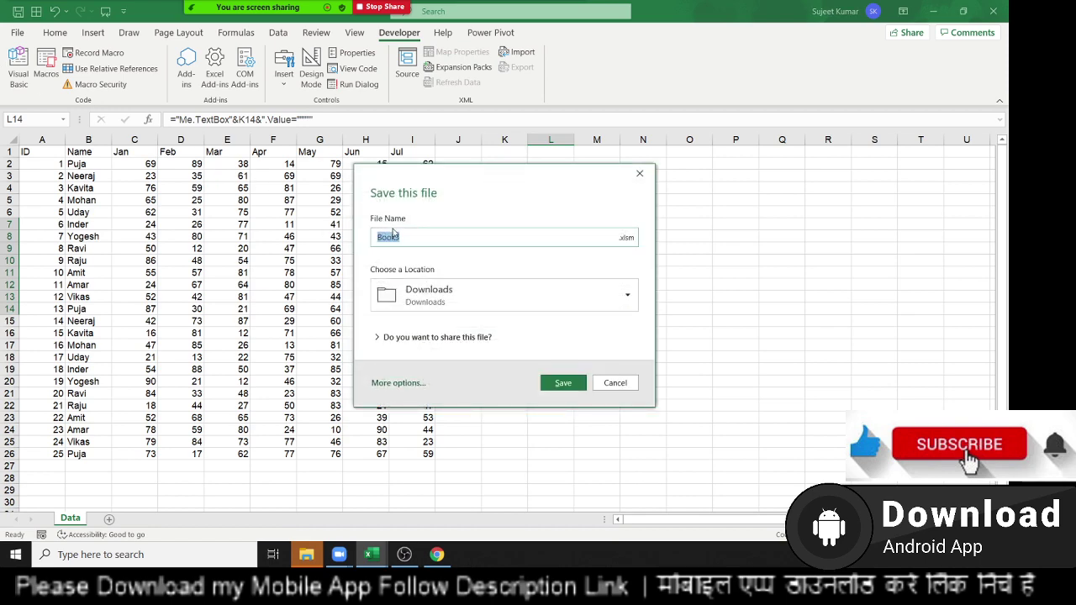
text(UF)
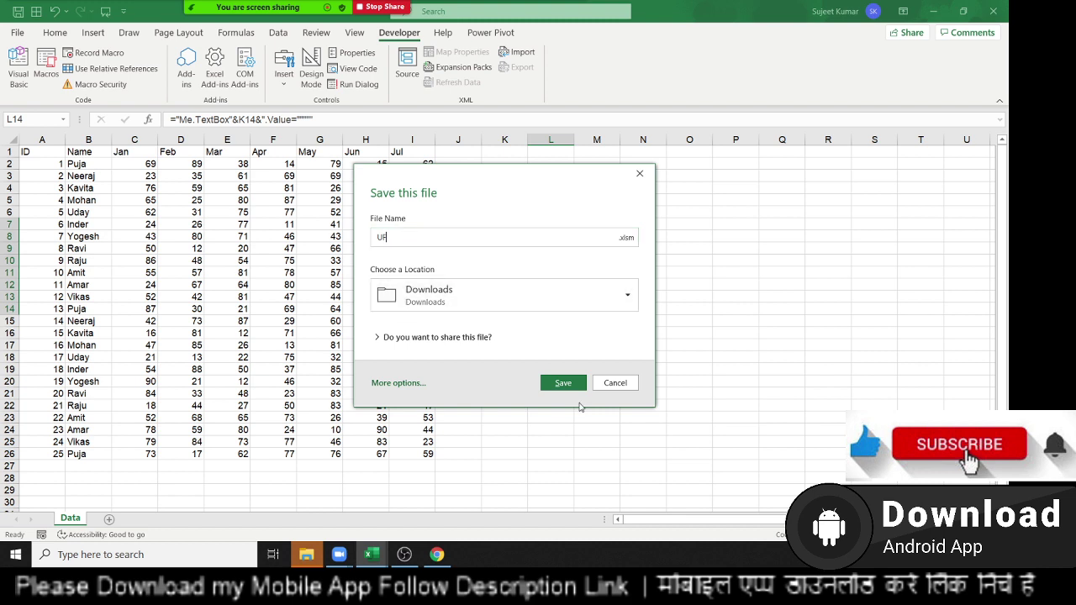
click(565, 385)
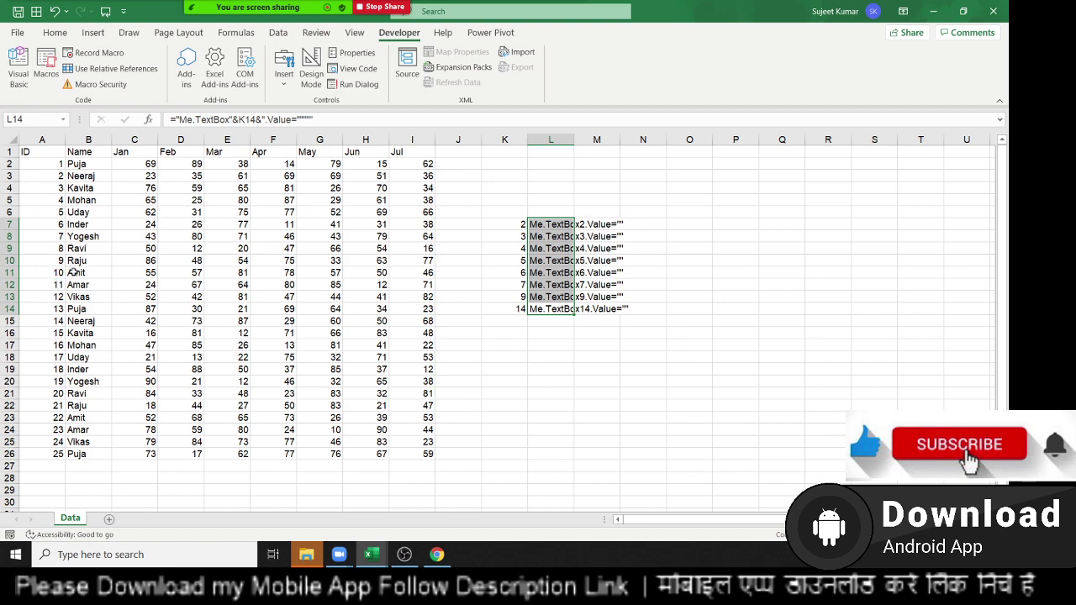
click(122, 262)
Compare the ID 5 record on the sheet with the Show button's CommandButton1_Click lookup lines
key(alt+F11)
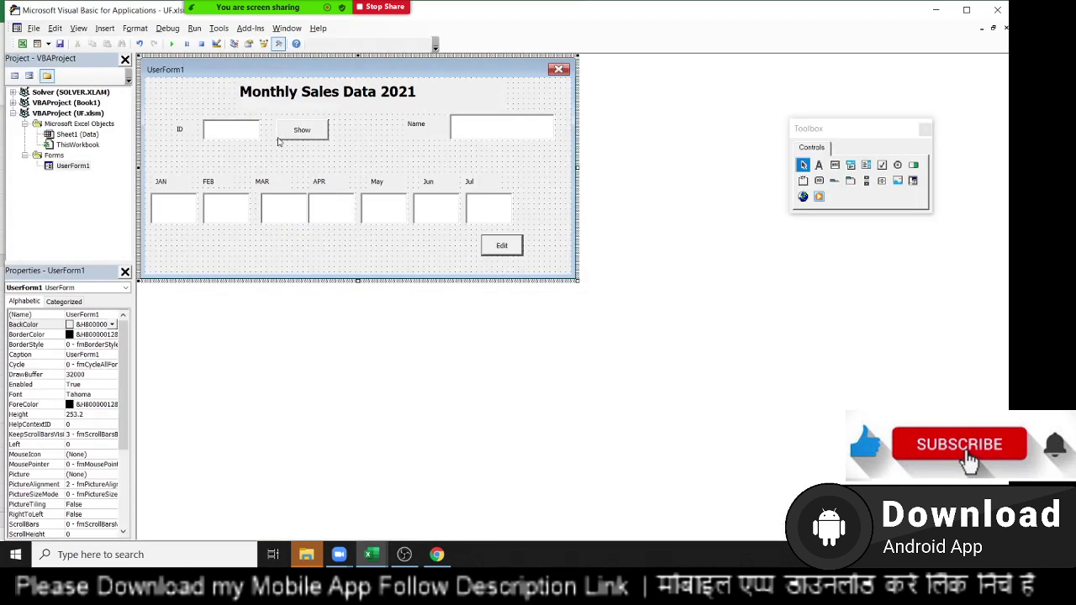
click(249, 132)
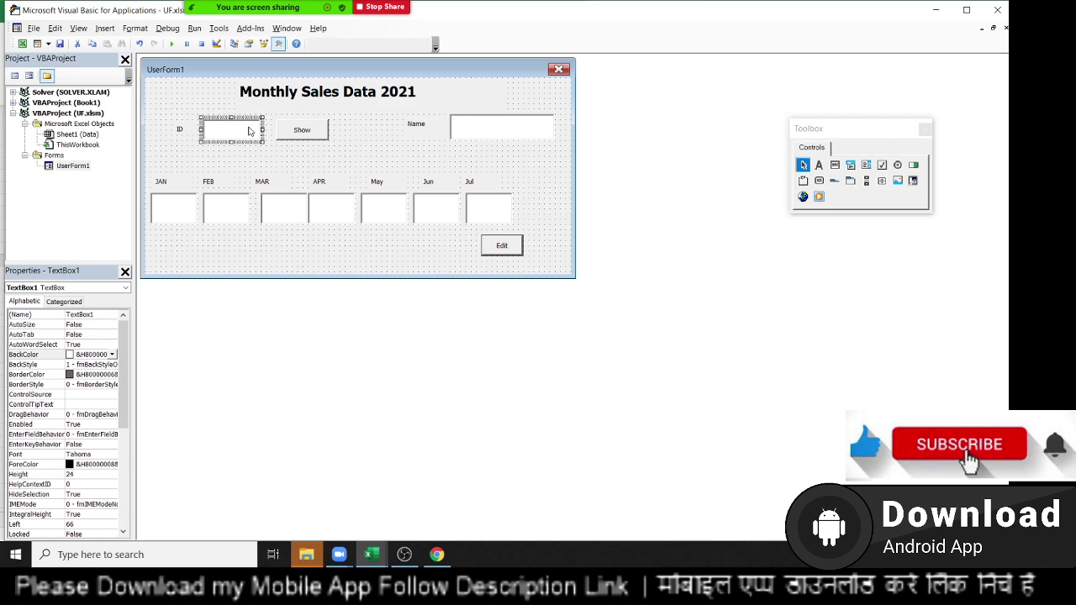
key(alt+F11)
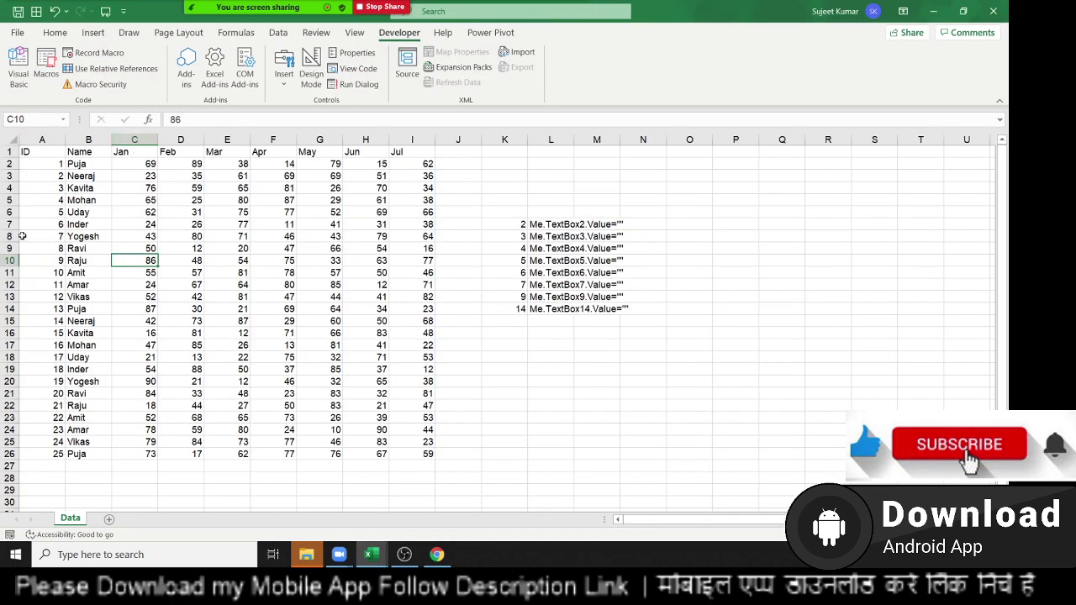
click(24, 212)
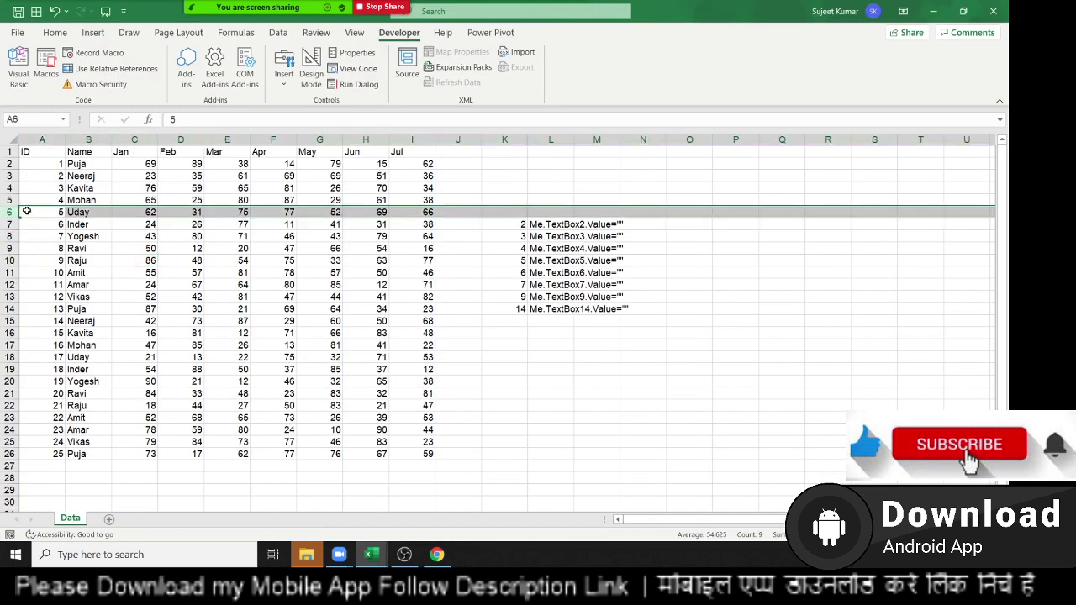
key(alt+F11)
double_click(296, 135)
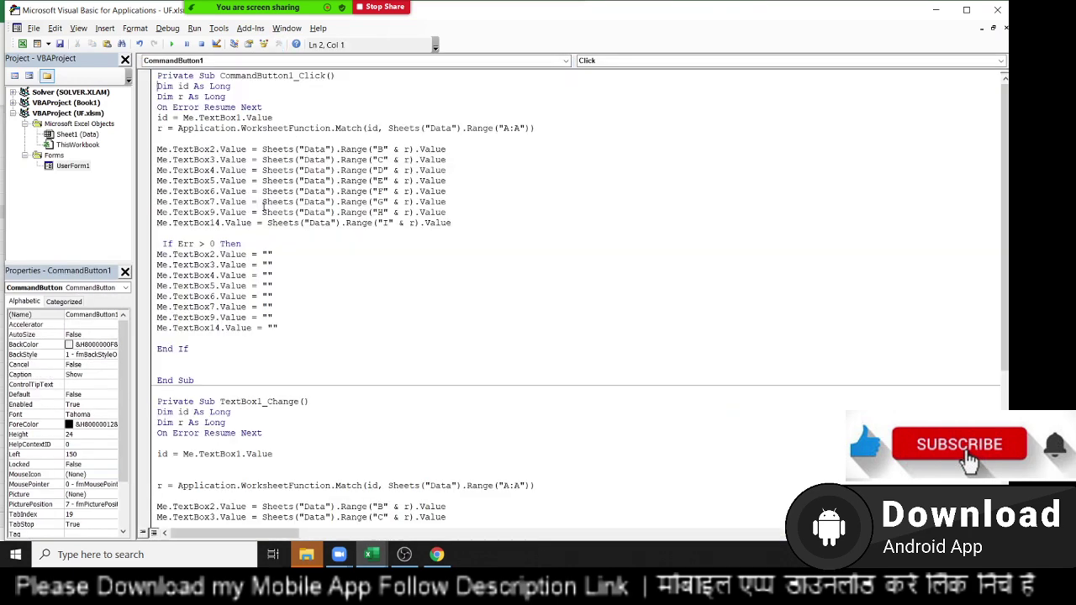
click(390, 149)
click(385, 170)
scroll(399, 269, down, 4)
scroll(398, 269, down, 1)
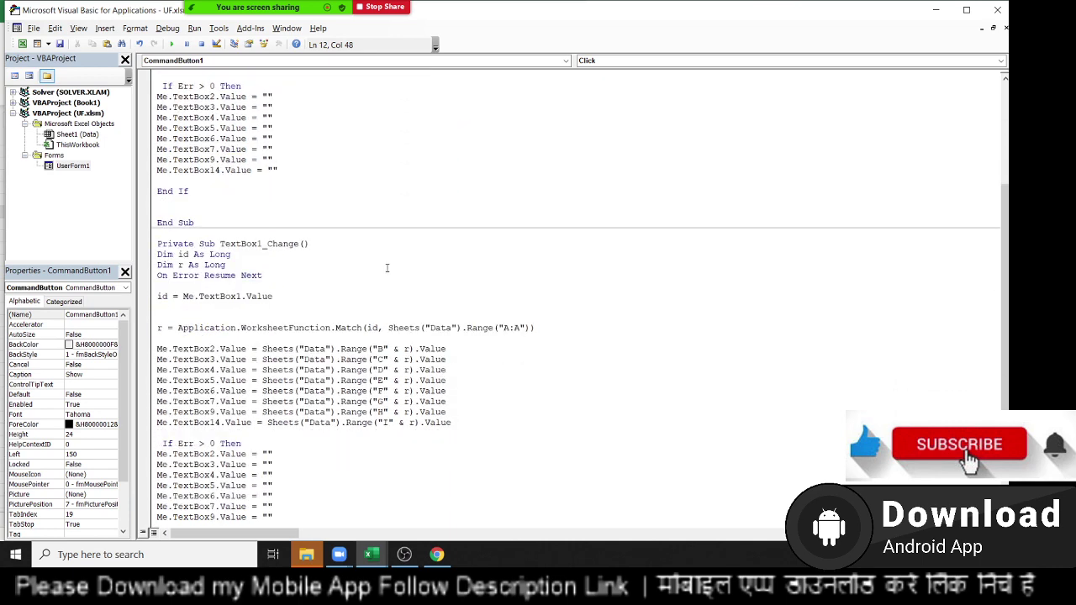
scroll(387, 268, up, 4)
Review the ID box's TextBox1_Change code, then close the VBA editor
double_click(68, 170)
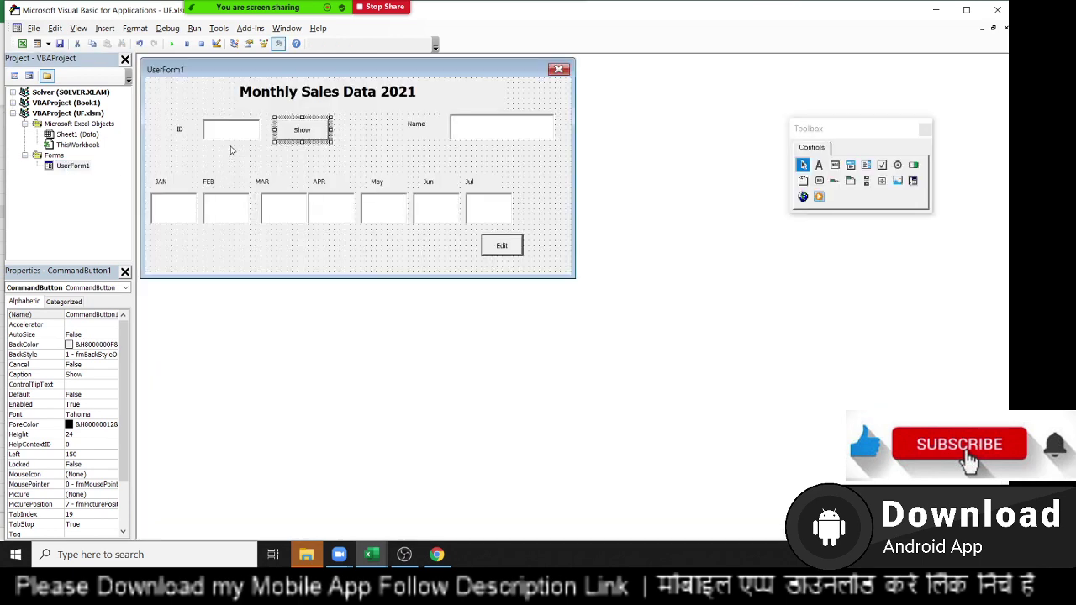
double_click(232, 134)
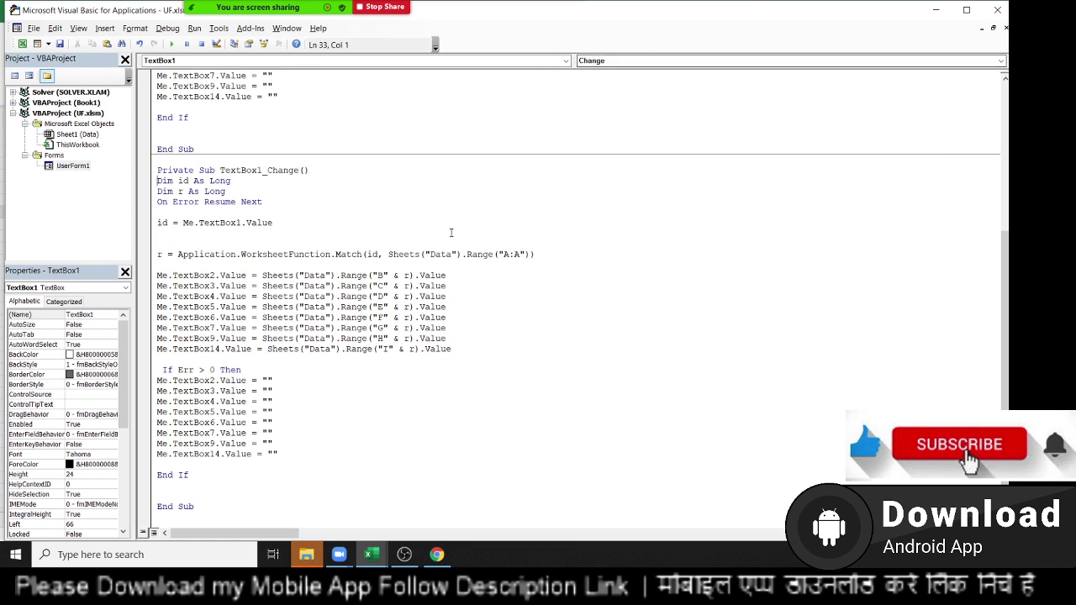
click(618, 60)
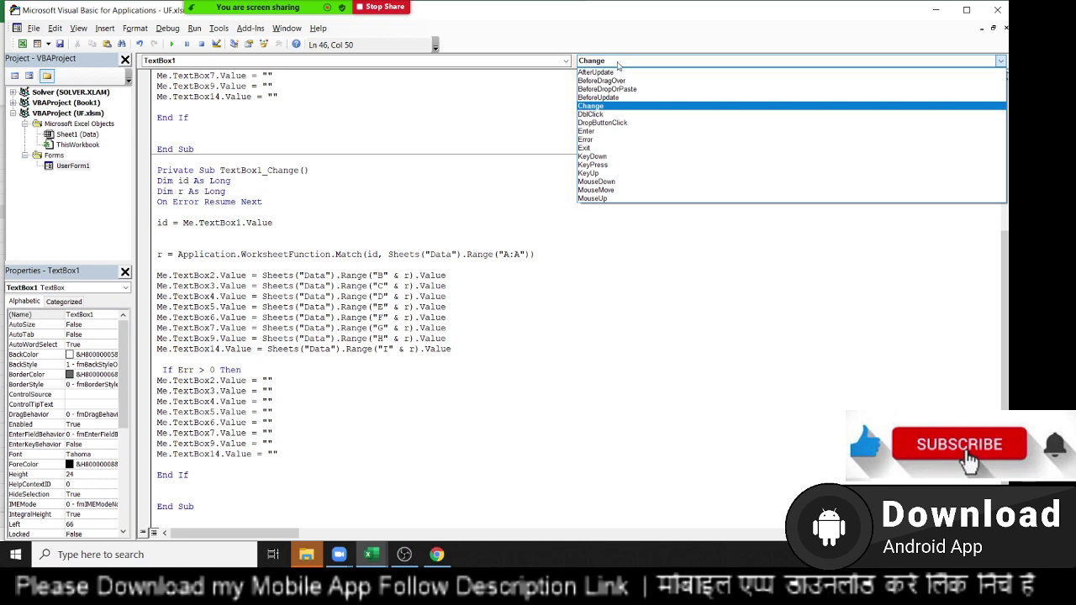
click(618, 61)
click(493, 284)
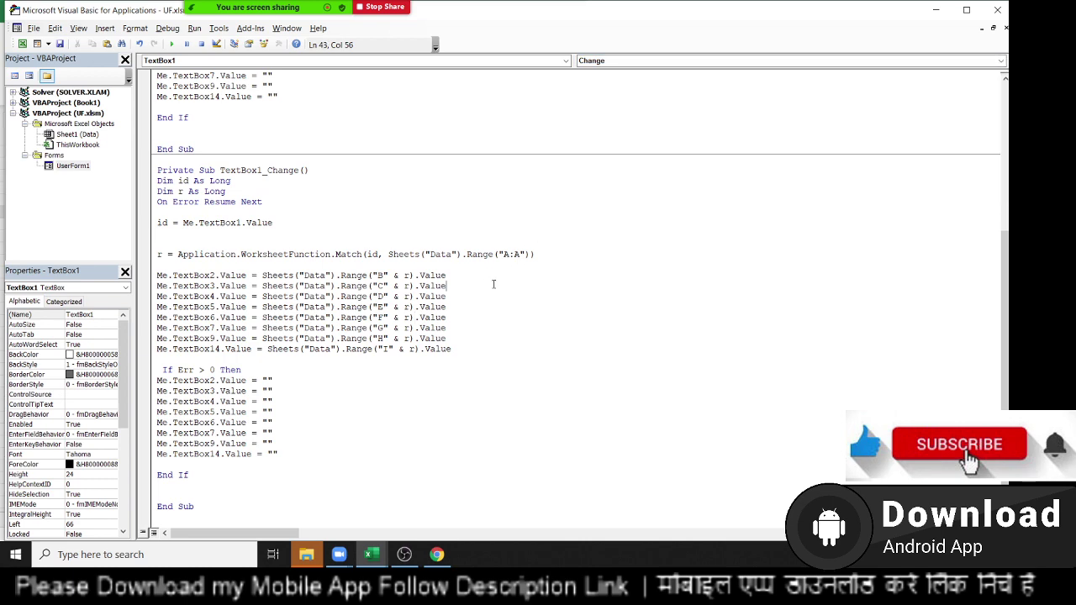
click(997, 9)
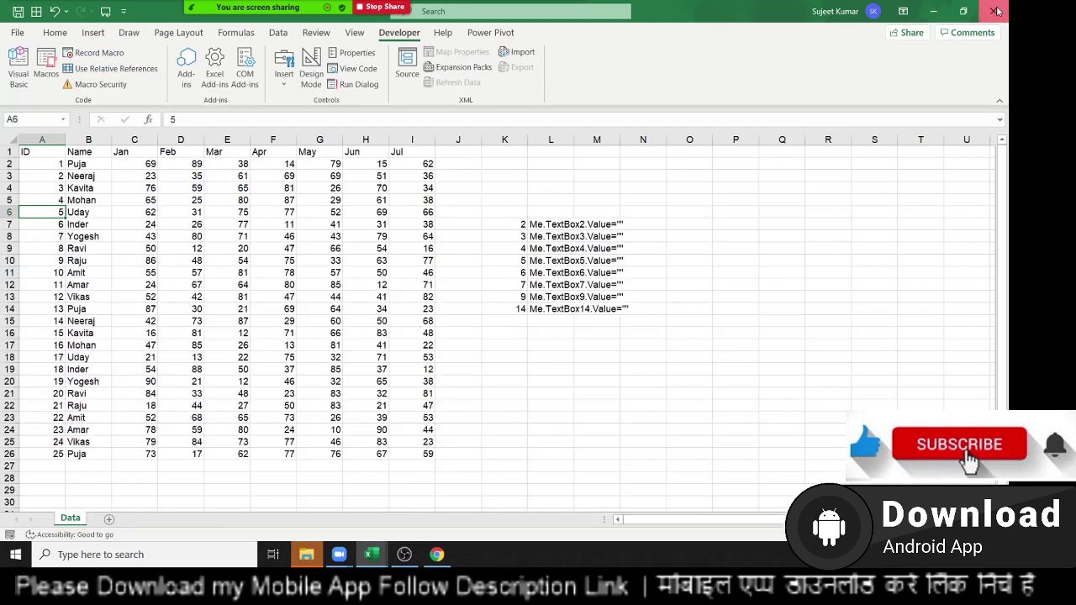
In Chrome's Facebook tab, replace the address with gm to load gmail.com
click(437, 555)
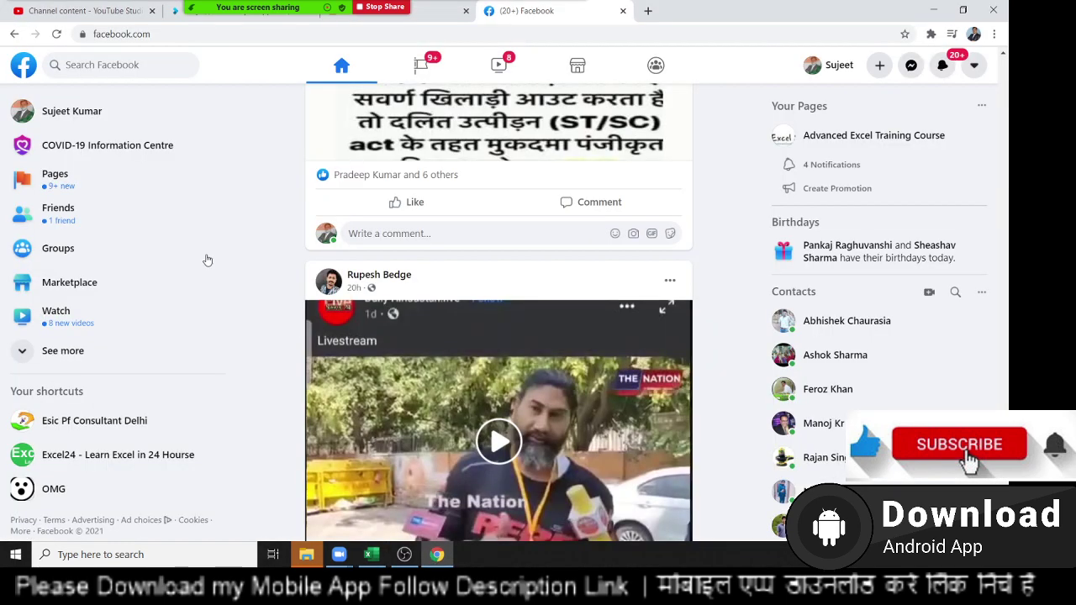
click(54, 10)
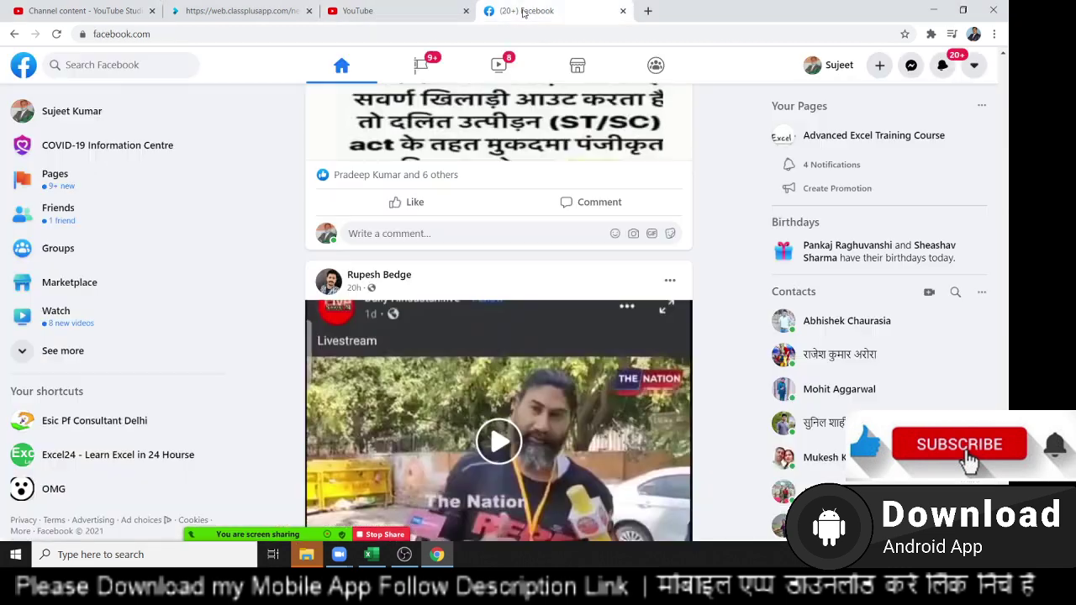
click(519, 11)
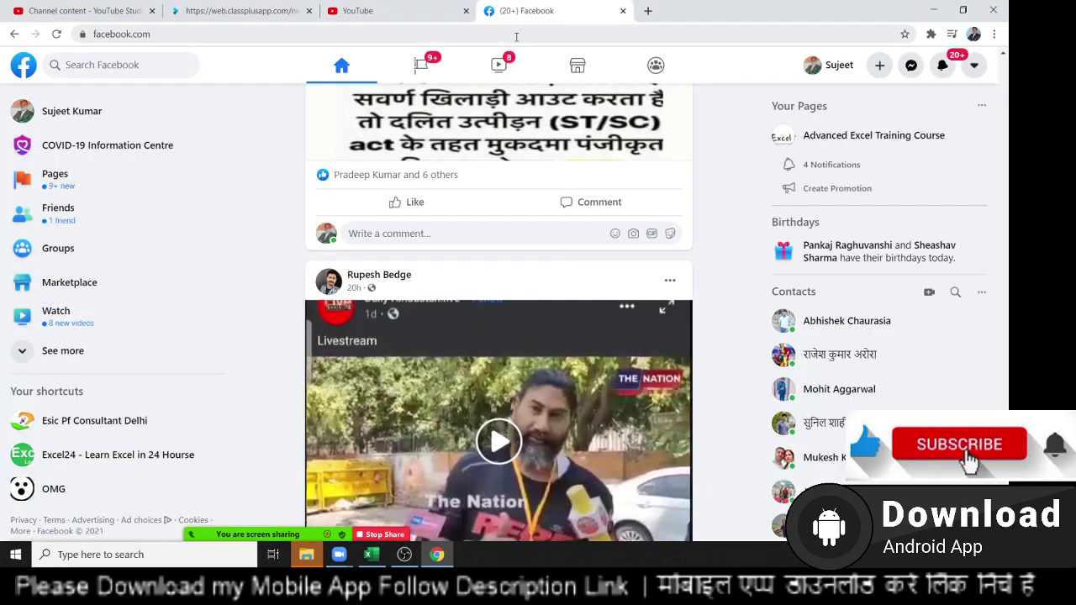
click(517, 36)
text(gm)
key(Return)
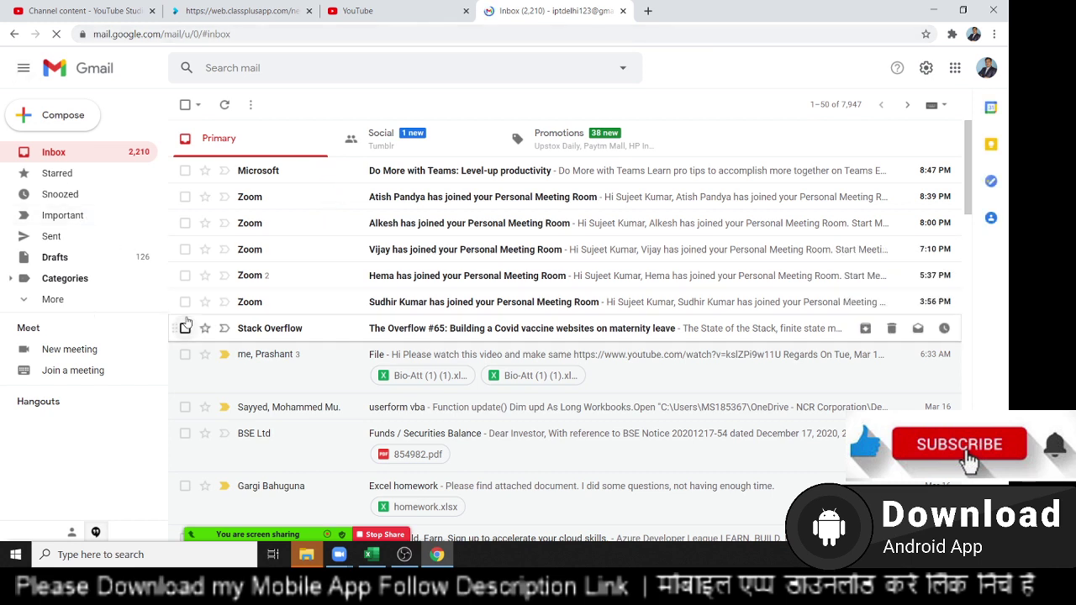
Delete the seven newest conversations (Microsoft, Zoom, Stack Overflow) and start a new message
click(185, 328)
click(185, 301)
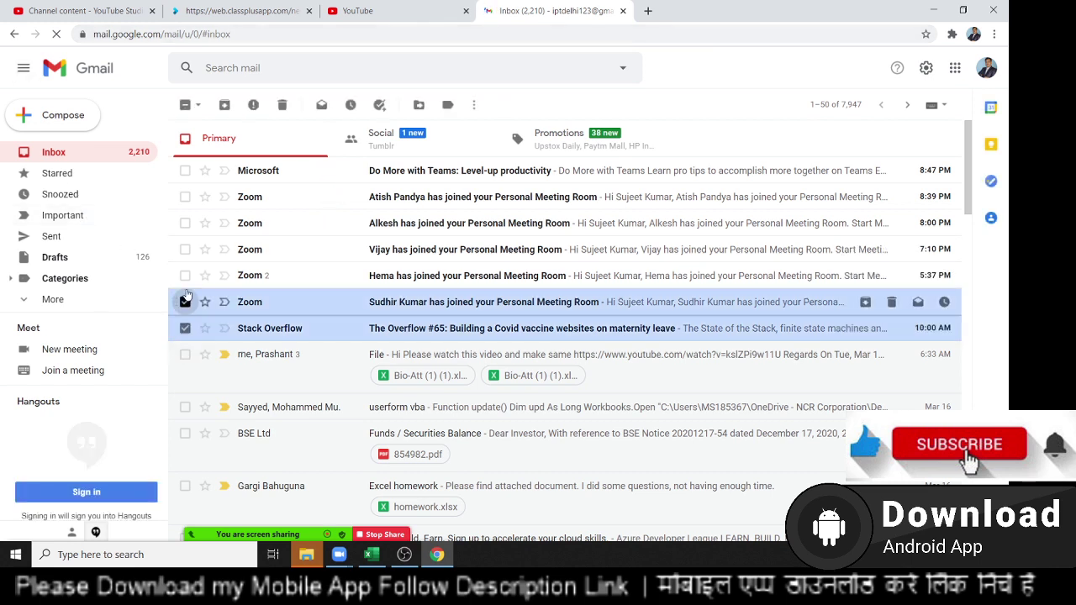
click(185, 276)
click(185, 250)
click(185, 222)
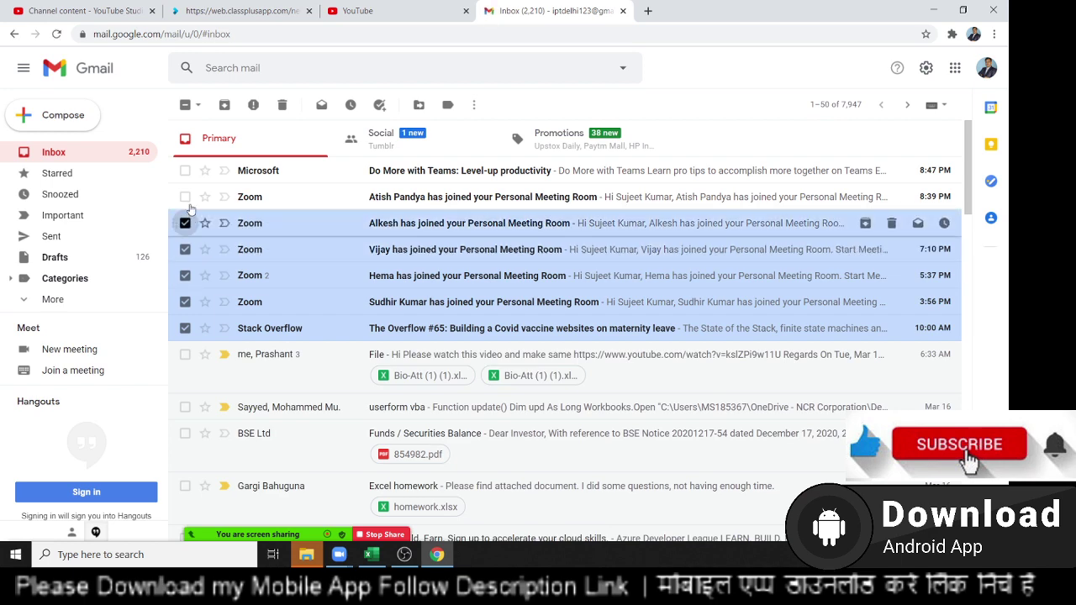
click(185, 197)
click(185, 171)
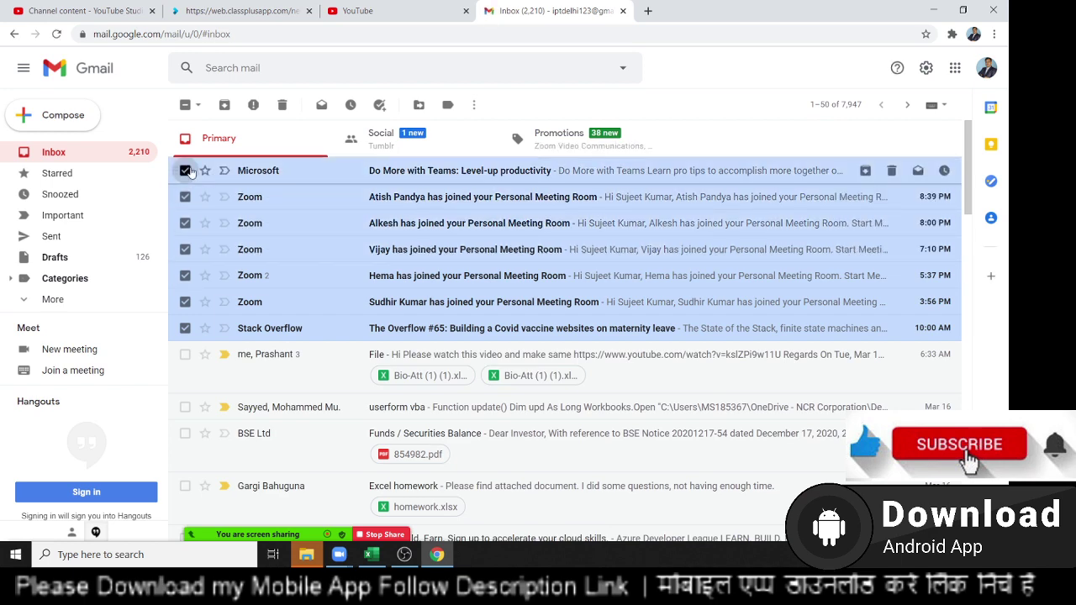
click(277, 105)
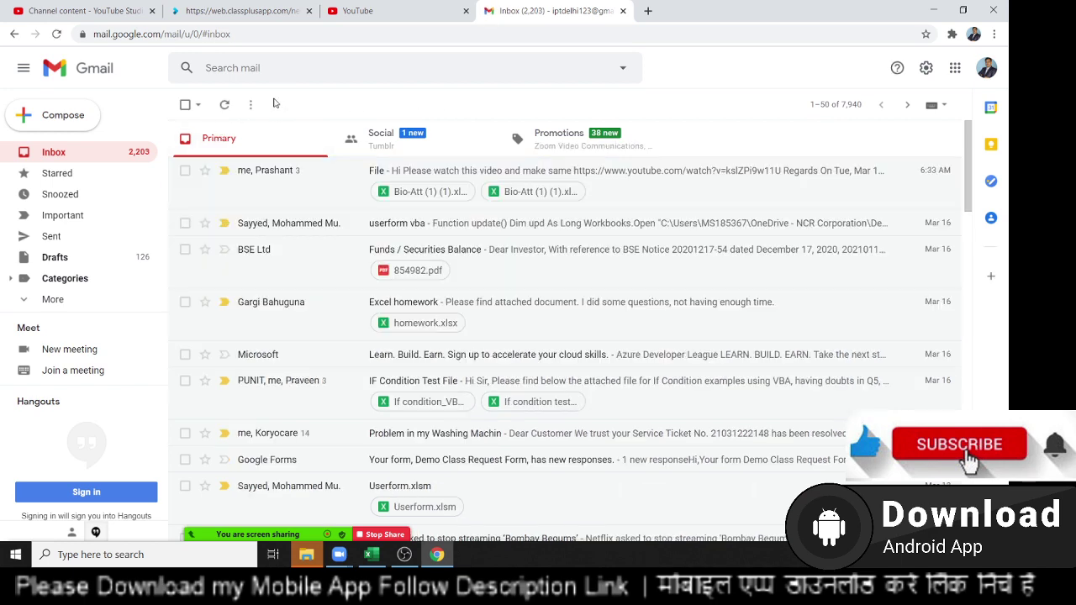
click(52, 114)
text(a)
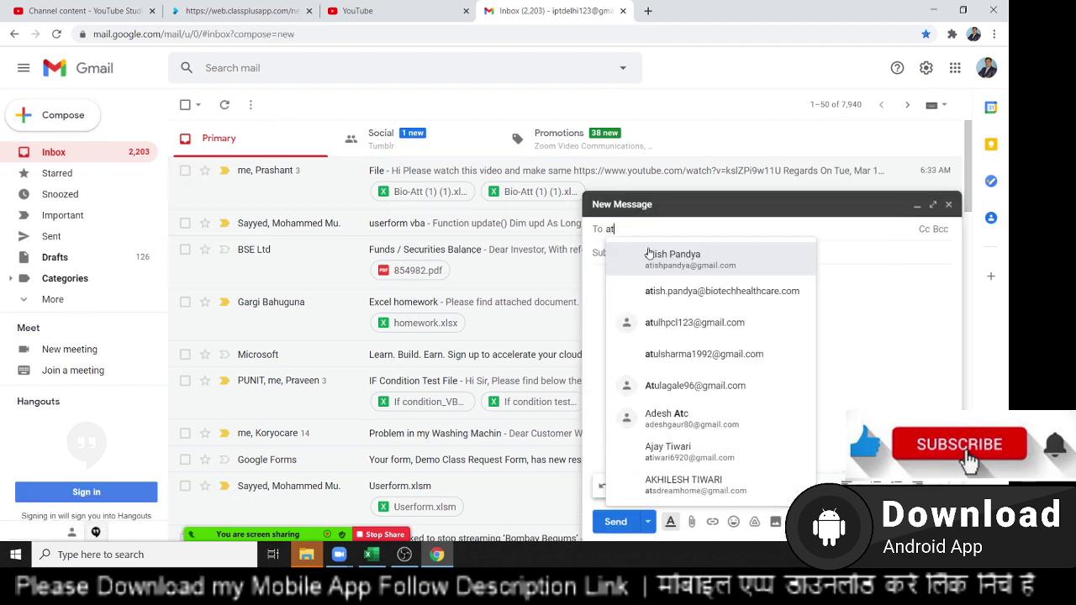
Address the email to four suggested contacts and give it the subject File
text(t)
key(Return)
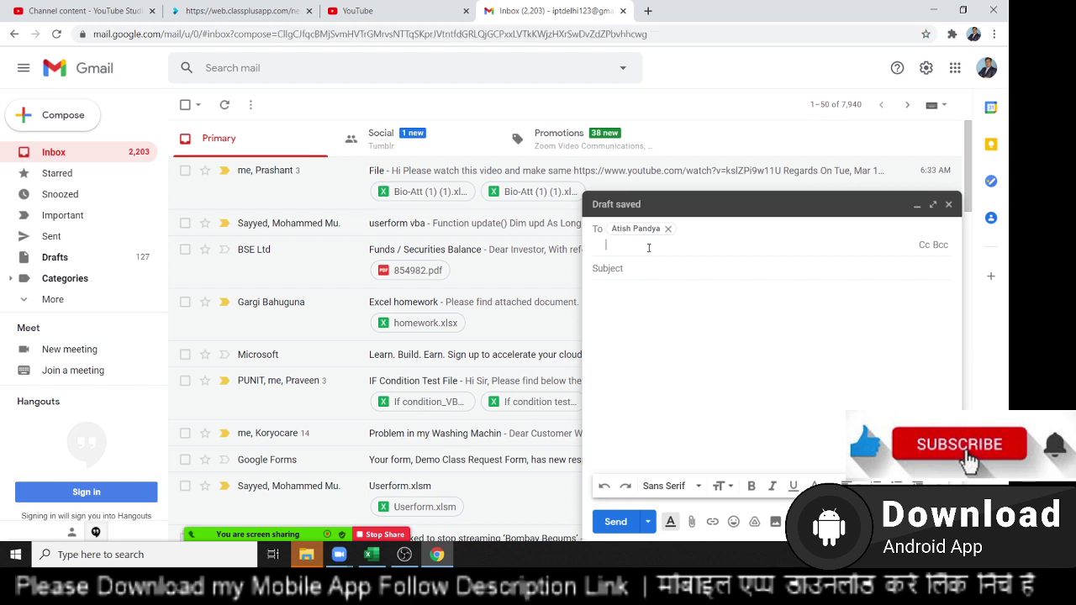
text(ms)
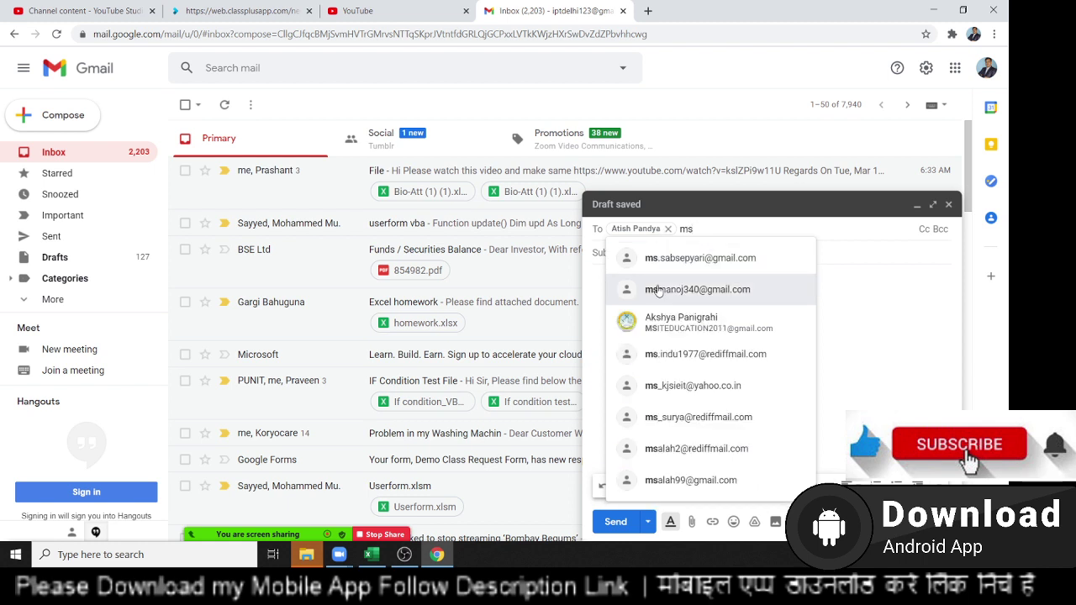
click(670, 259)
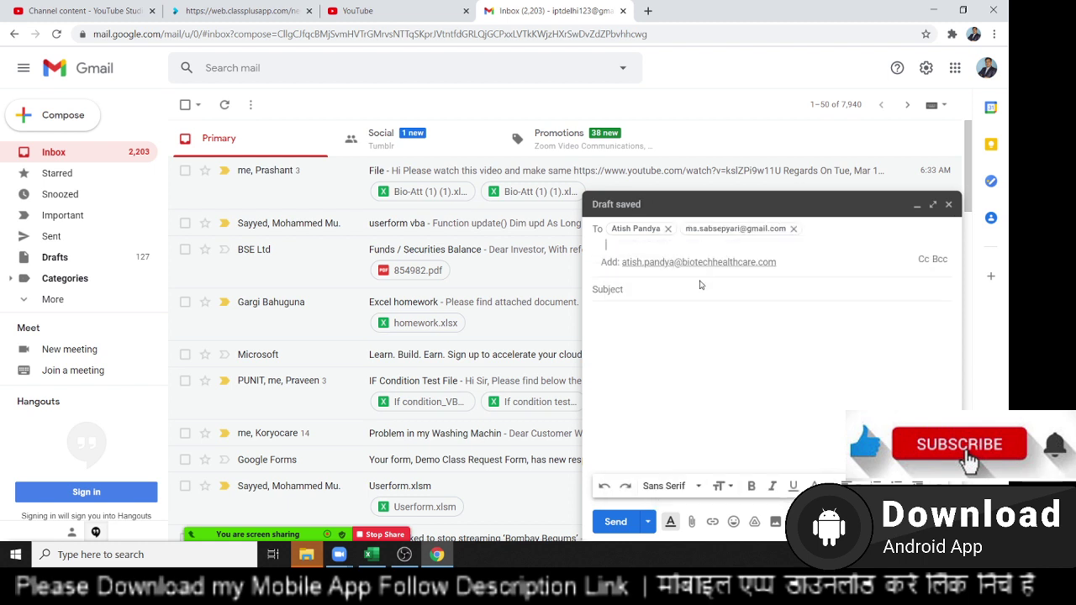
click(702, 269)
text(s)
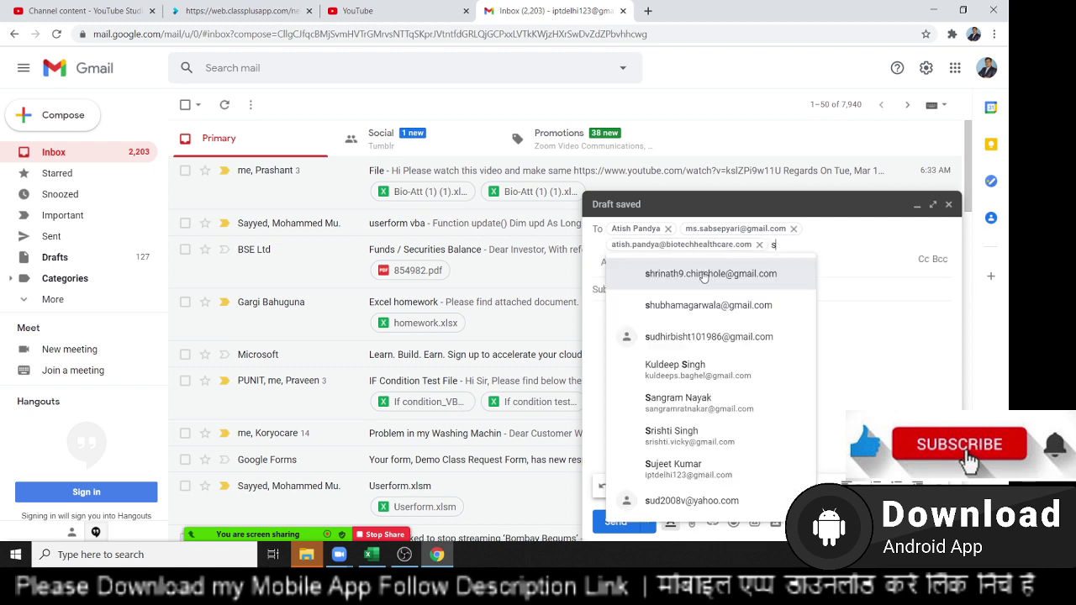
text(z)
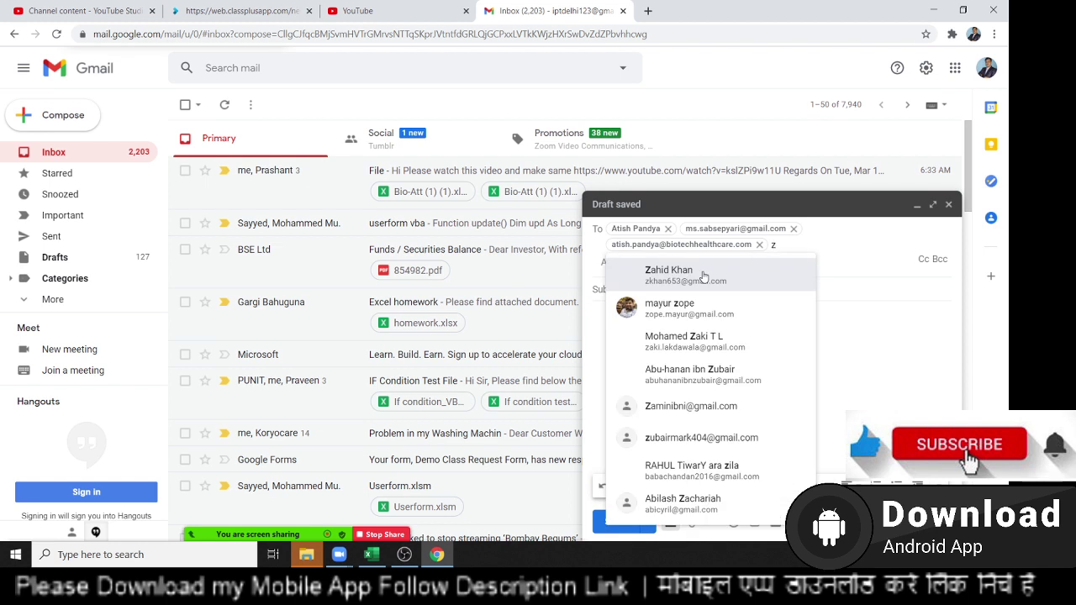
click(704, 275)
click(678, 309)
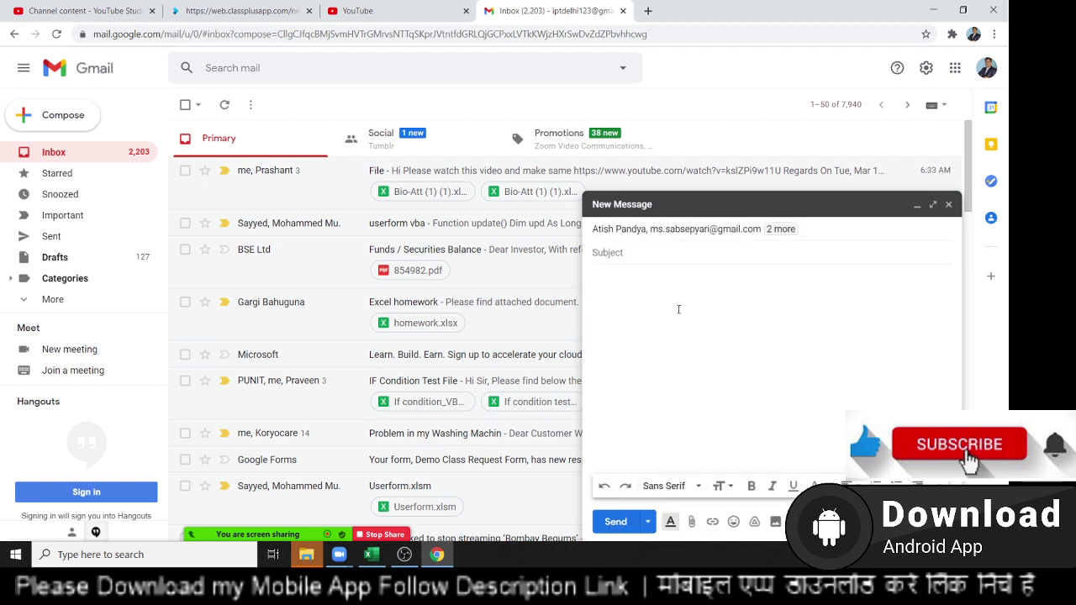
text(File)
click(596, 304)
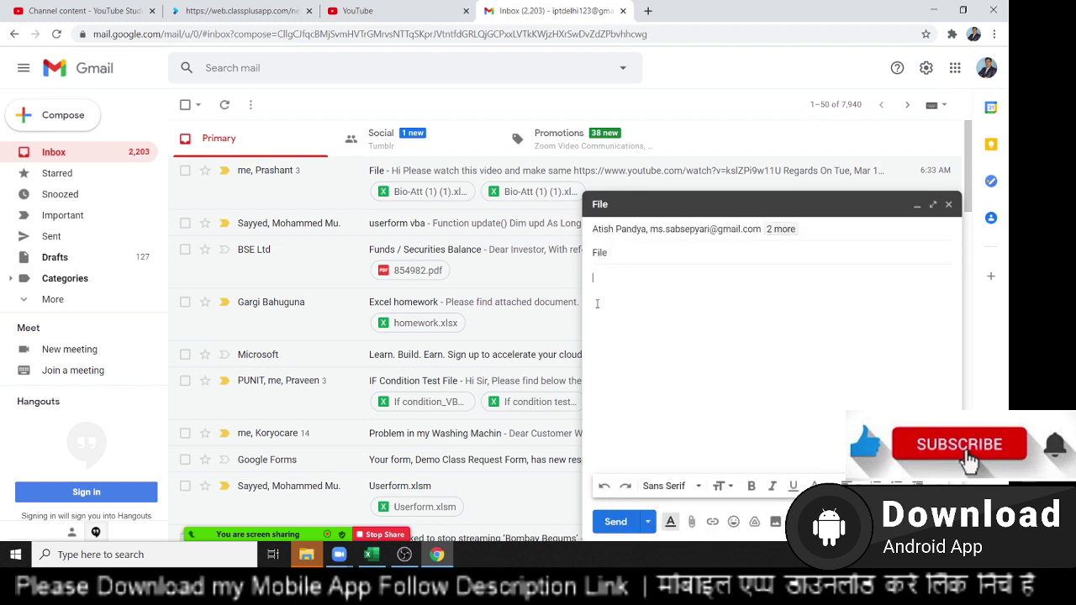
Attach UF.xlsm from Downloads and send the email
click(691, 521)
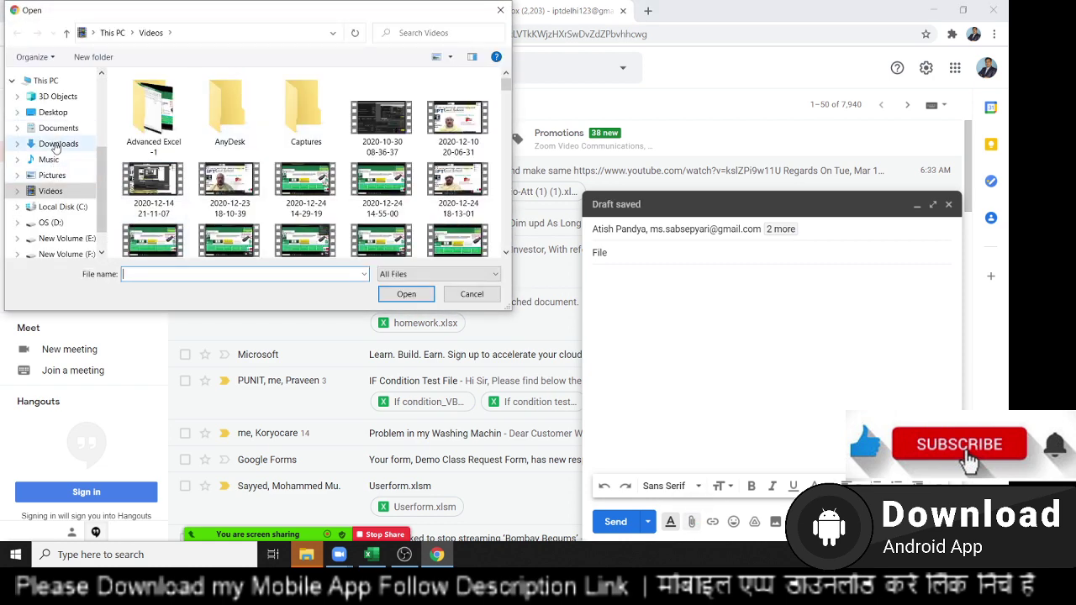
click(56, 147)
double_click(139, 112)
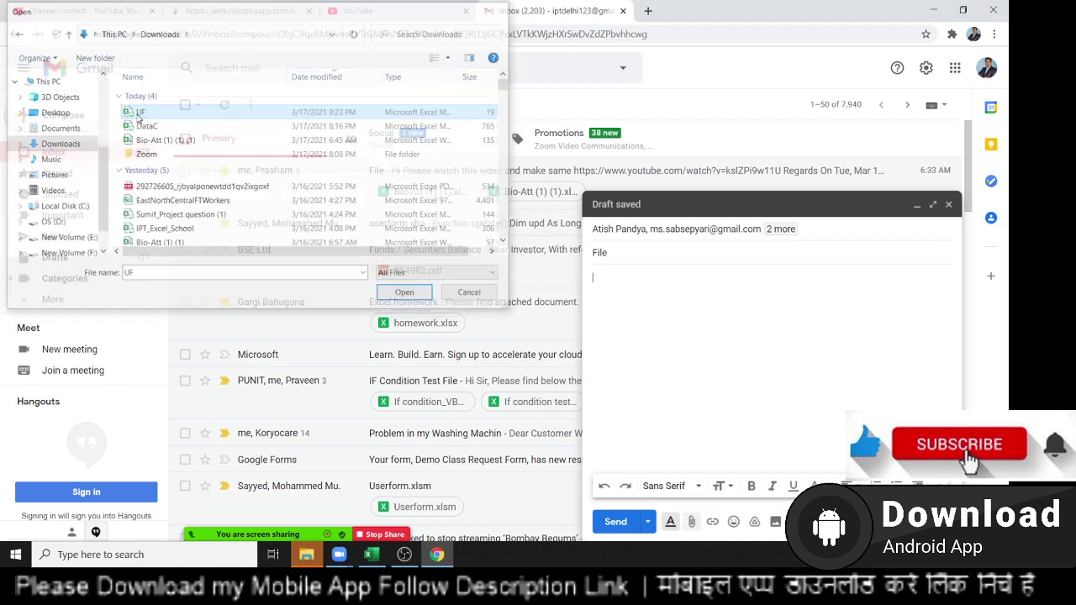
click(620, 526)
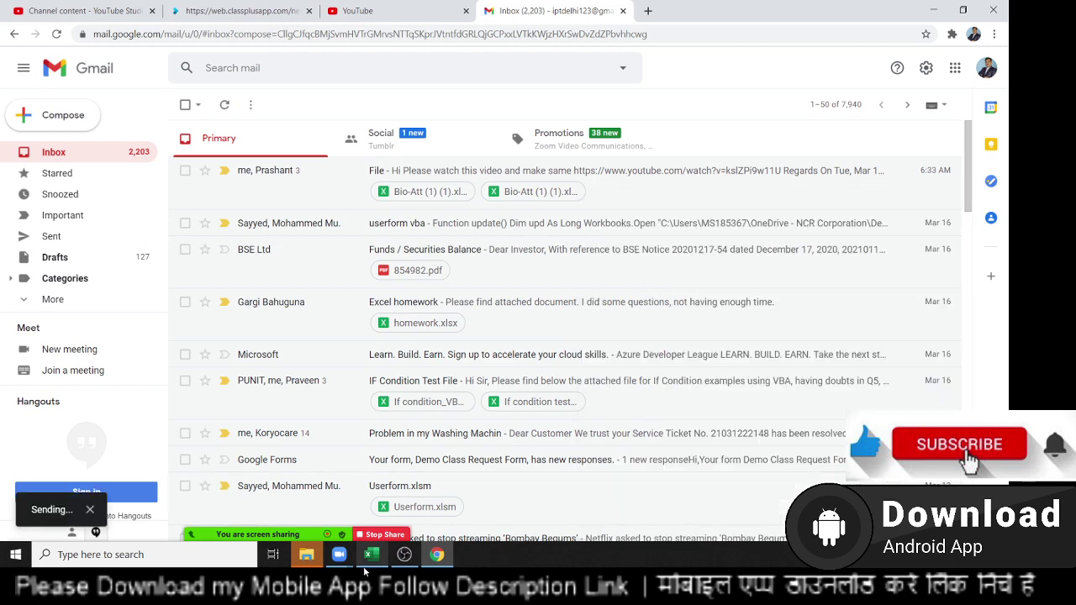